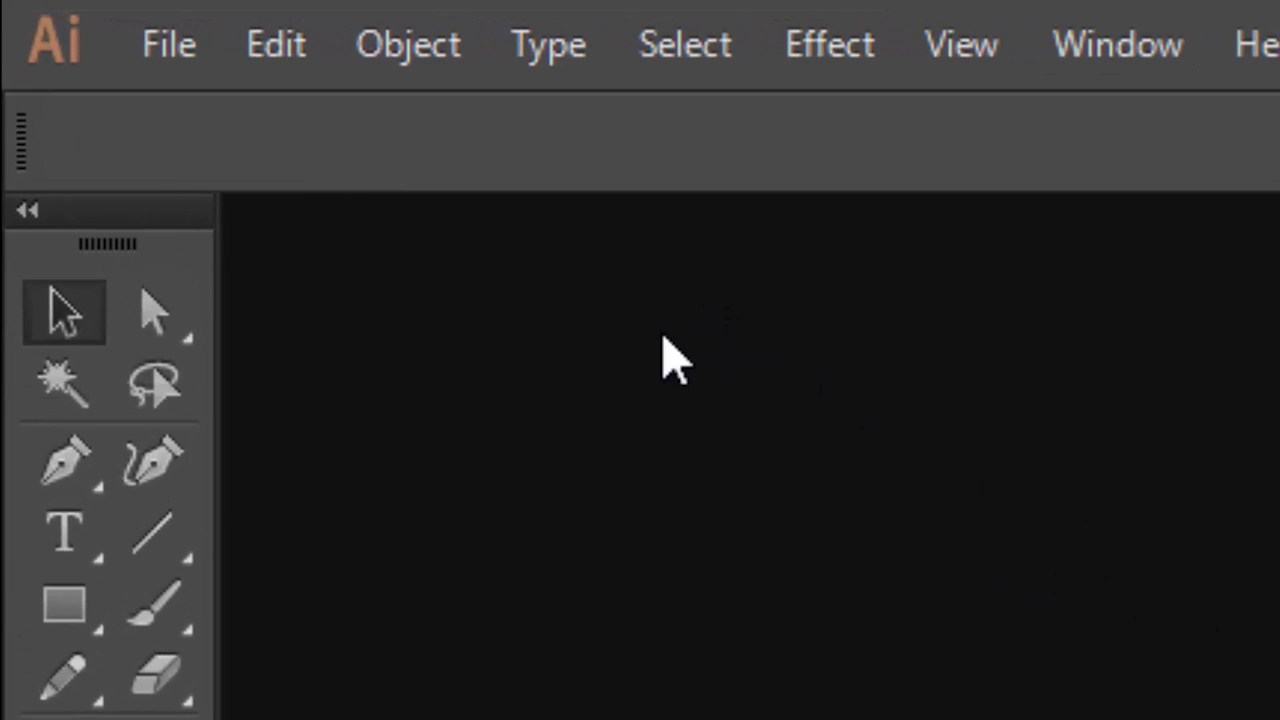
# Step: Start a new document named Kartu Nama, measured in Centimeters
pyautogui.click(183, 52)
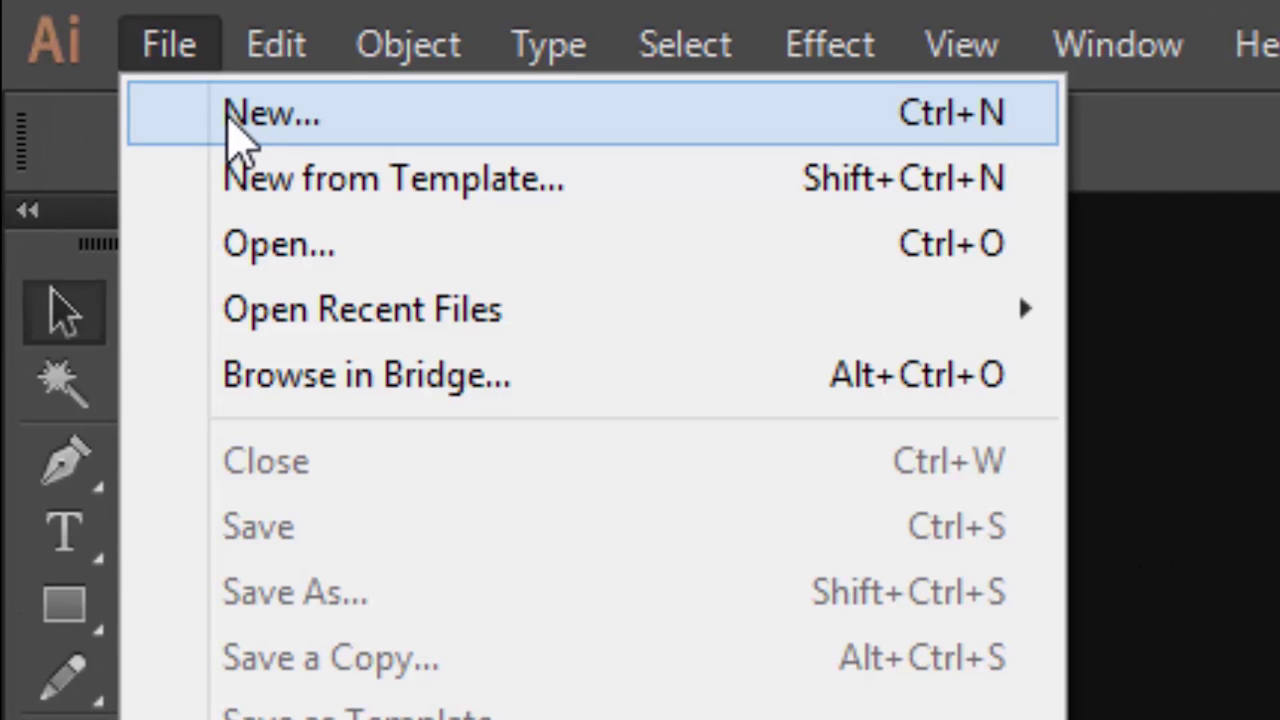
pyautogui.click(343, 111)
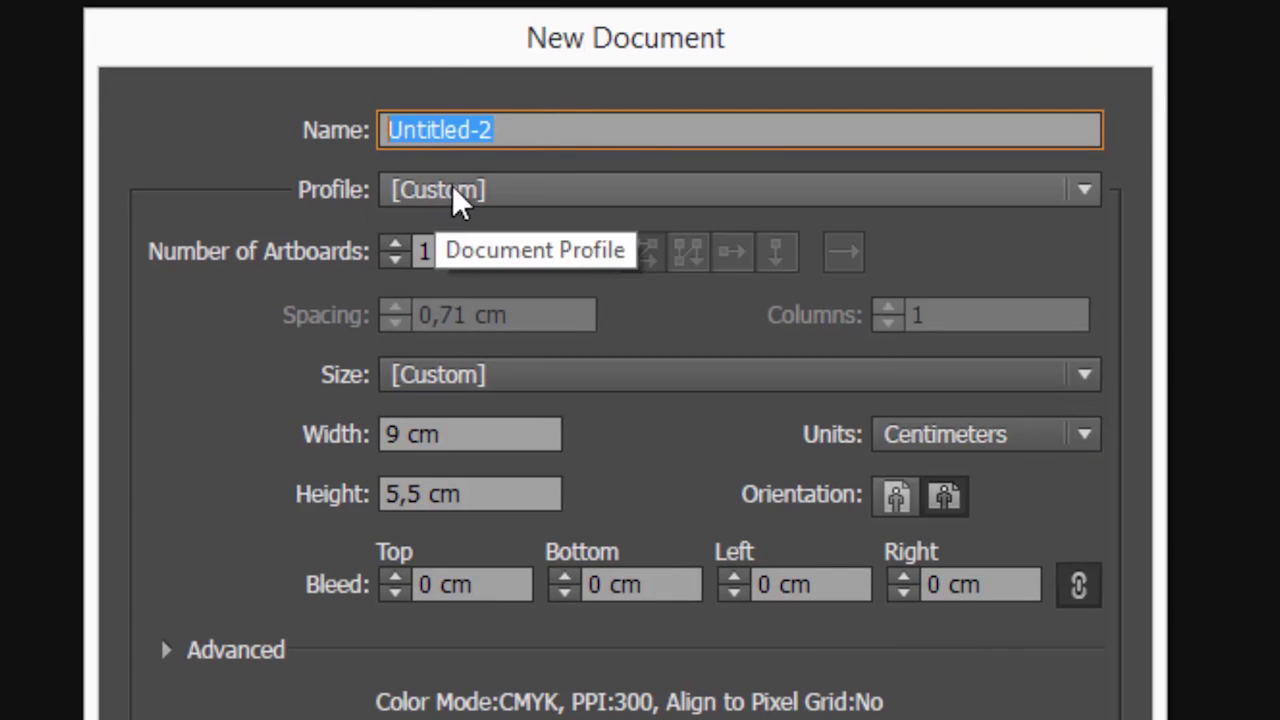
pyautogui.write('KArt')
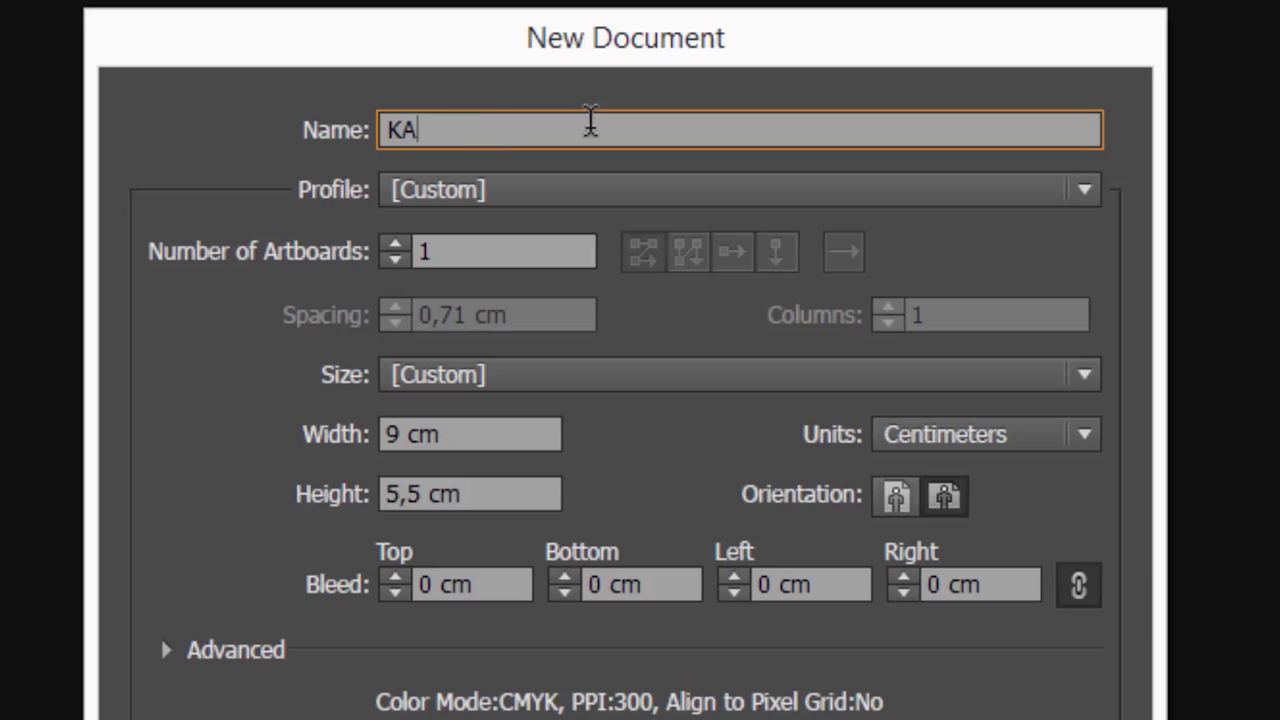
pyautogui.press('BackSpace')
pyautogui.press('BackSpace')
pyautogui.press('BackSpace')
pyautogui.write('artu Nama')
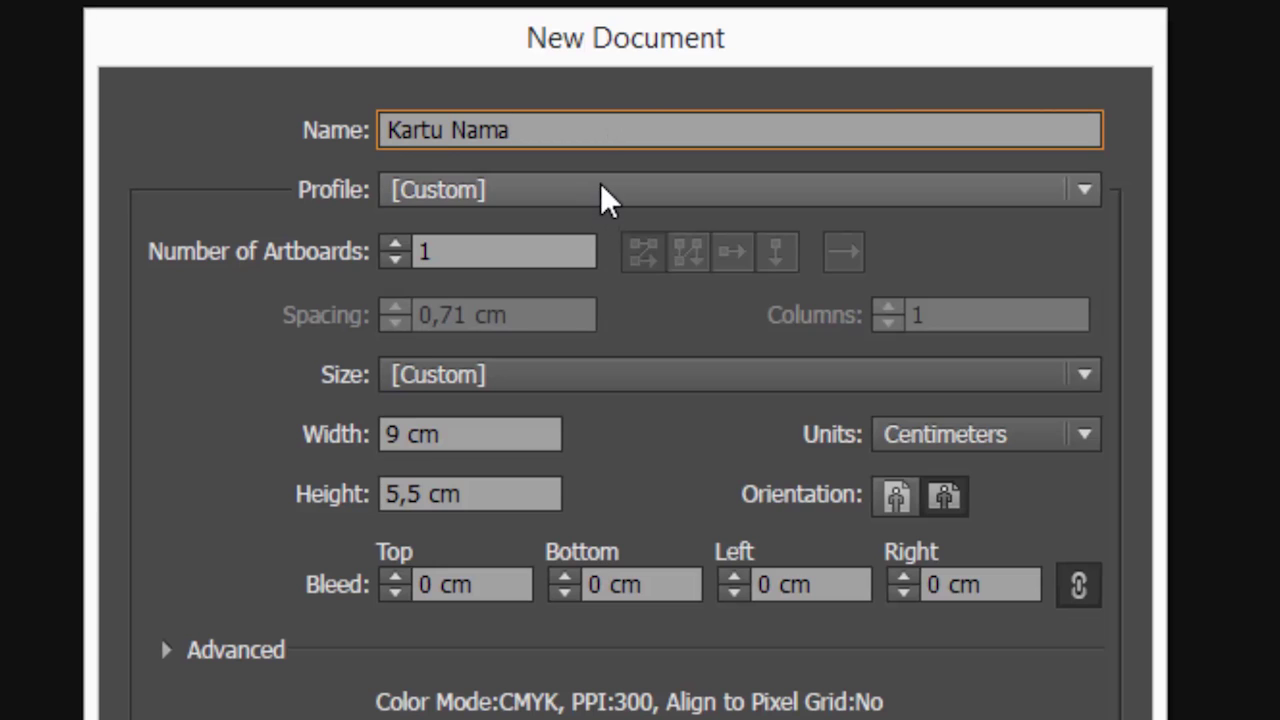
pyautogui.click(600, 195)
pyautogui.press('Escape')
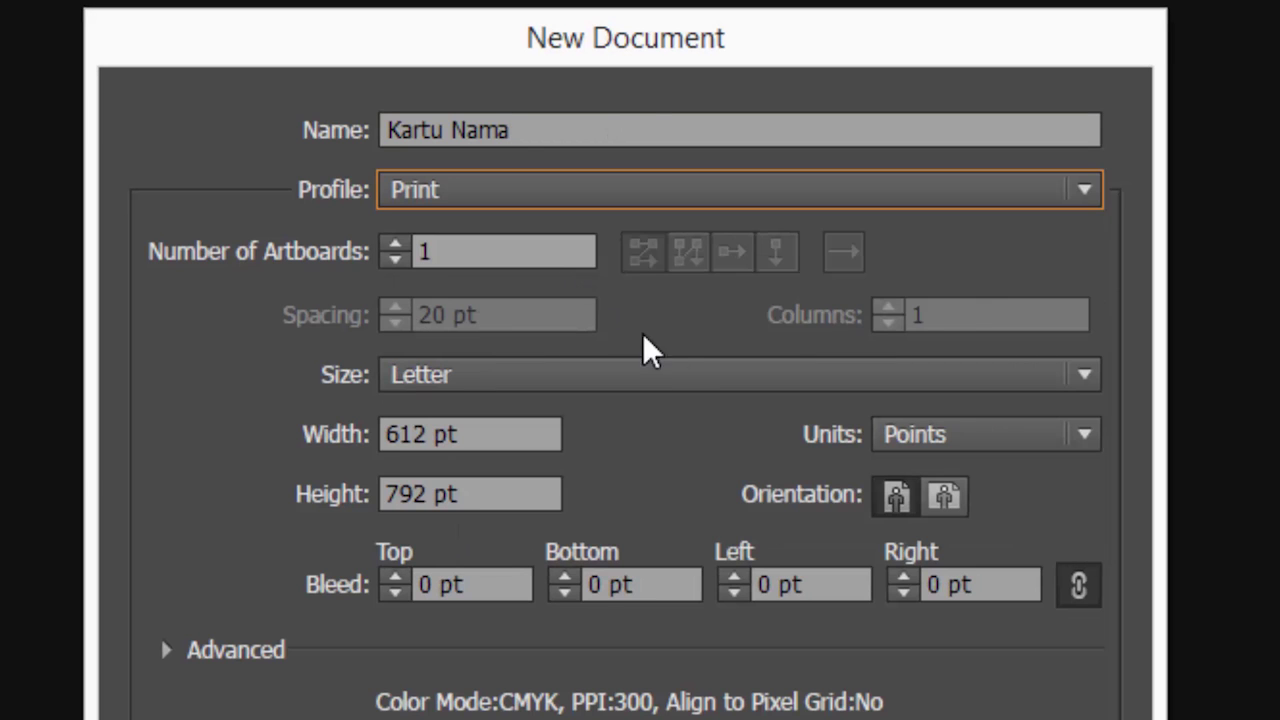
pyautogui.click(964, 440)
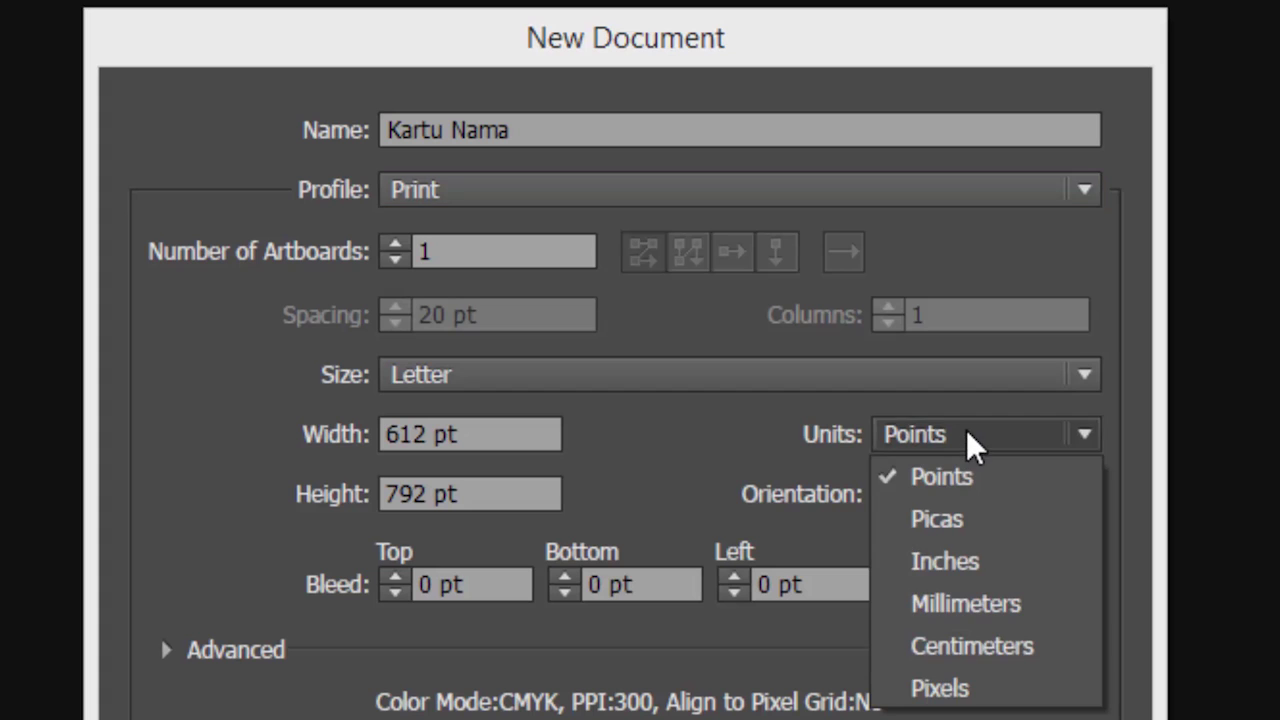
pyautogui.click(971, 646)
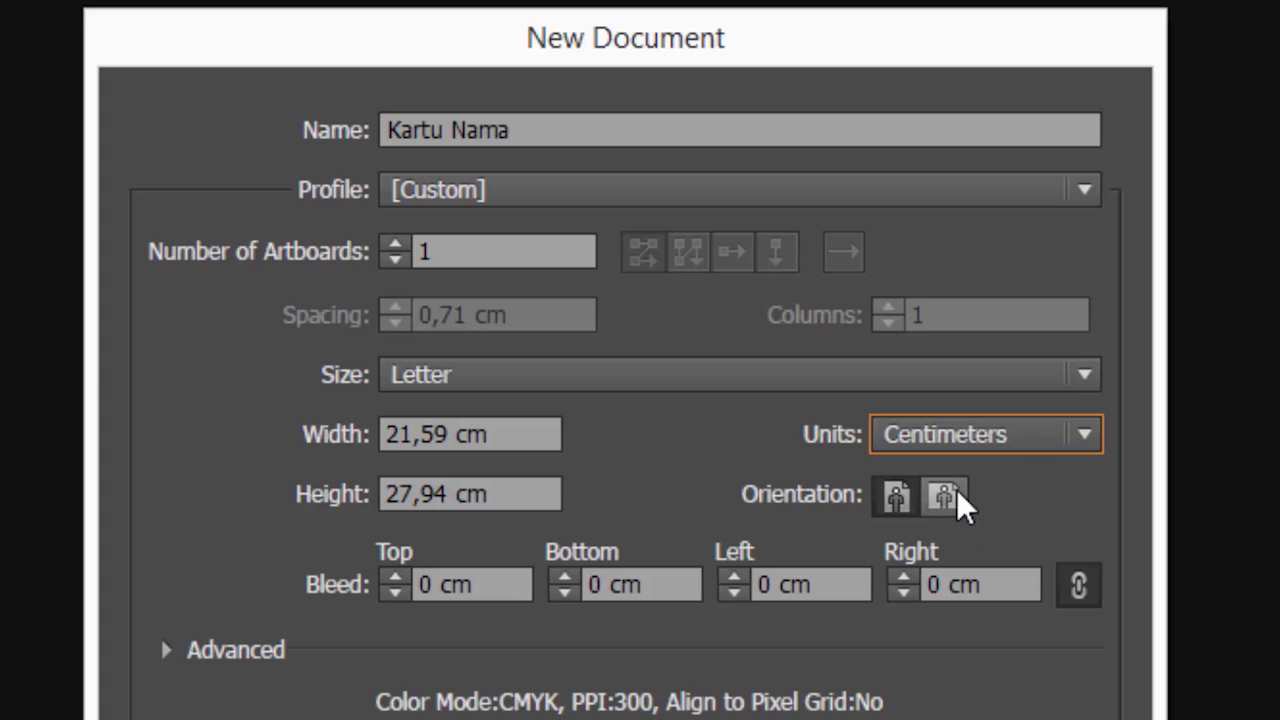
# Step: Make the page landscape, 9 cm wide by 5,5 cm high, and create it
pyautogui.click(945, 497)
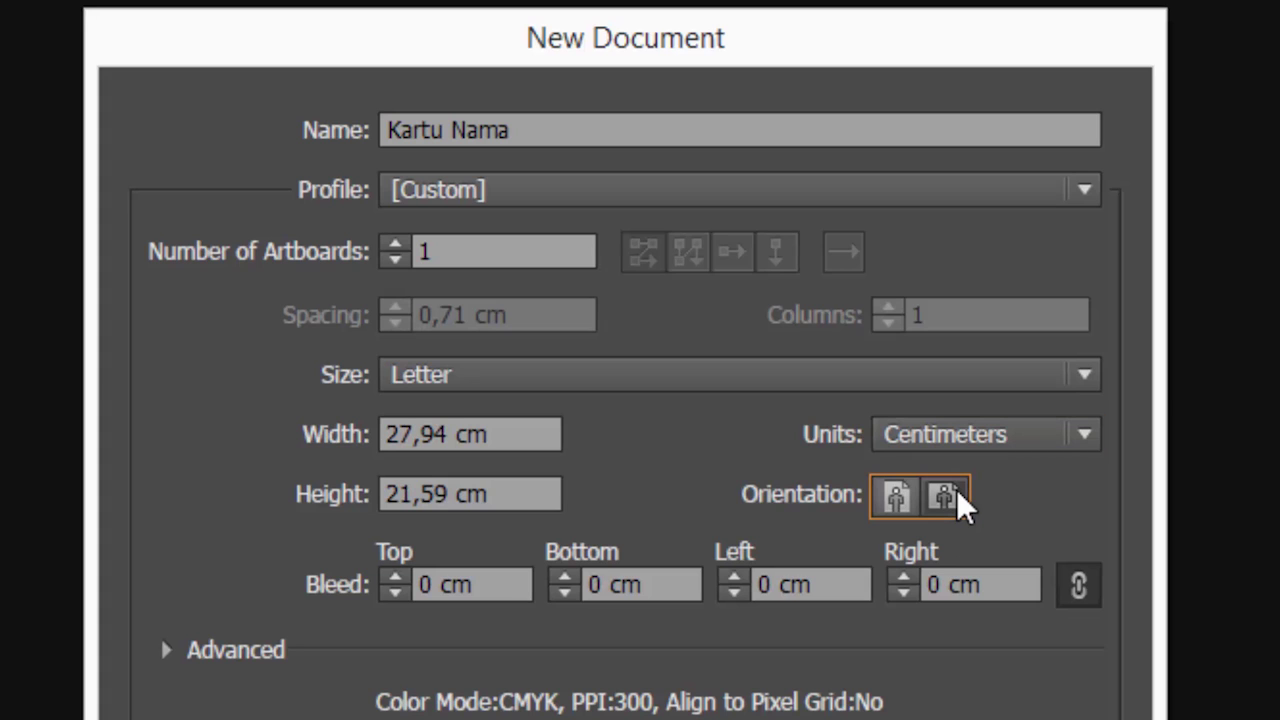
pyautogui.click(446, 434)
pyautogui.moveTo(446, 434); pyautogui.dragTo(354, 440)
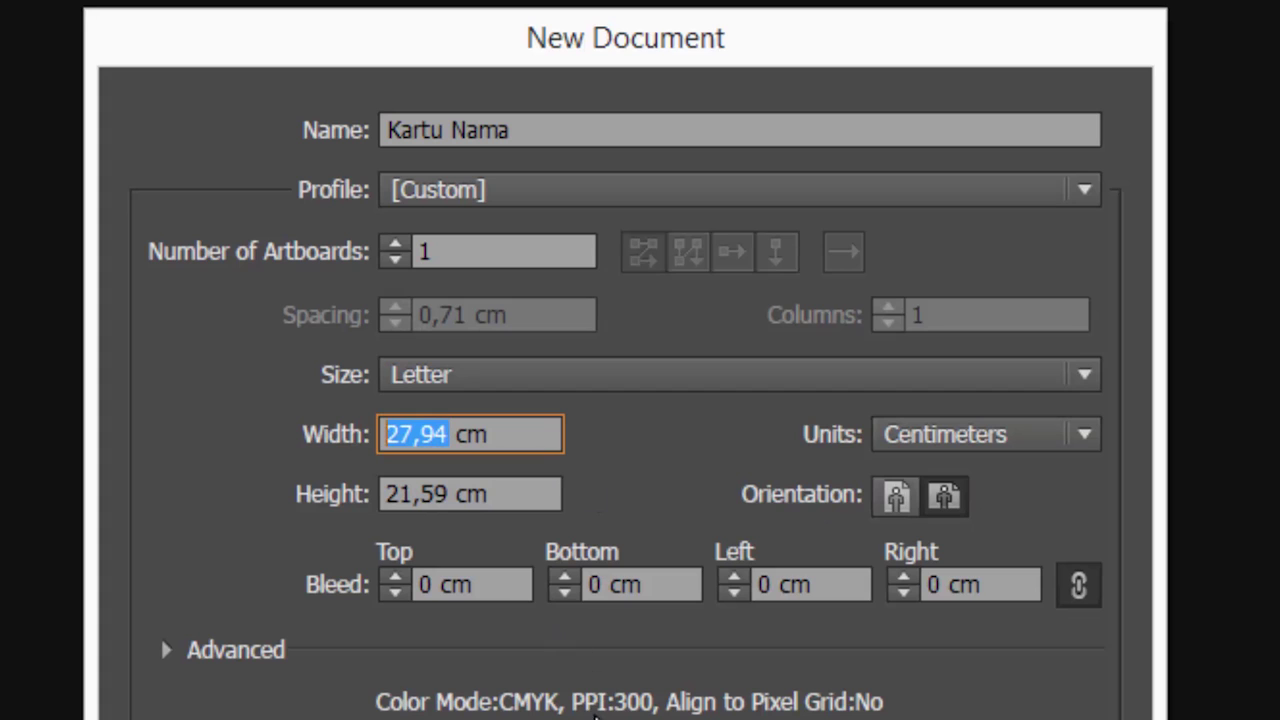
pyautogui.write('9')
pyautogui.moveTo(455, 494); pyautogui.dragTo(225, 527)
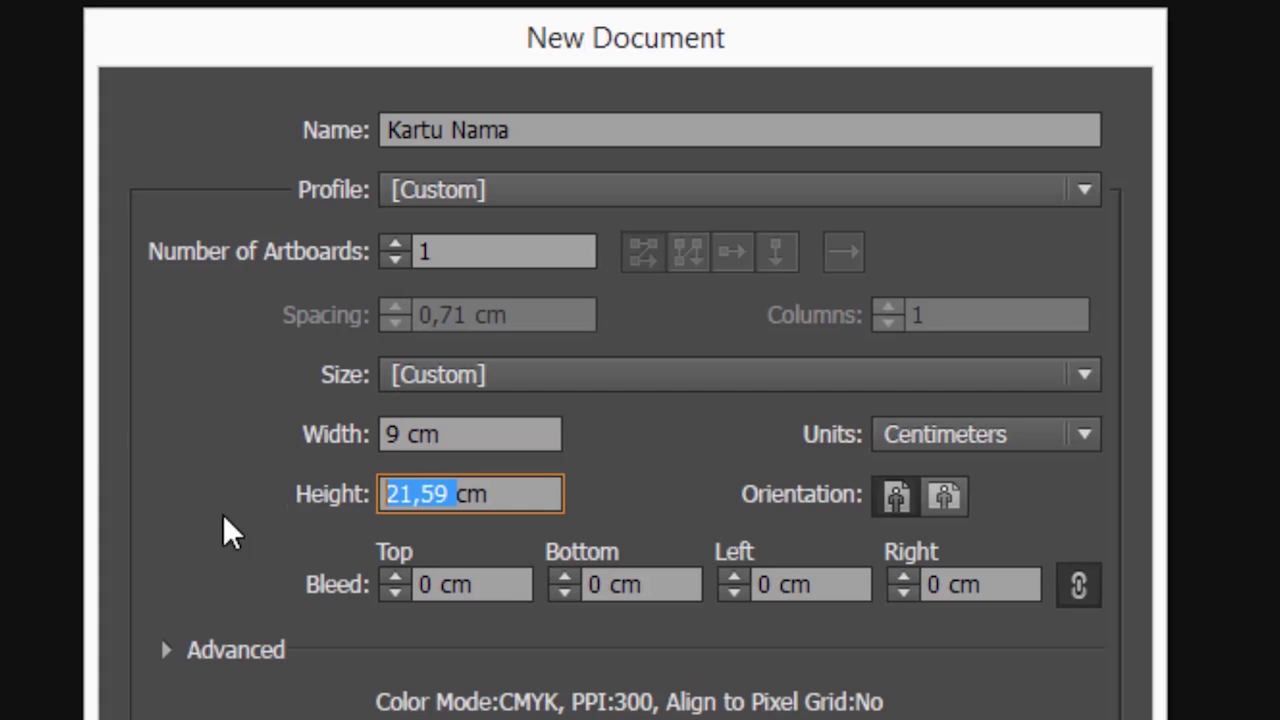
pyautogui.write('5,5')
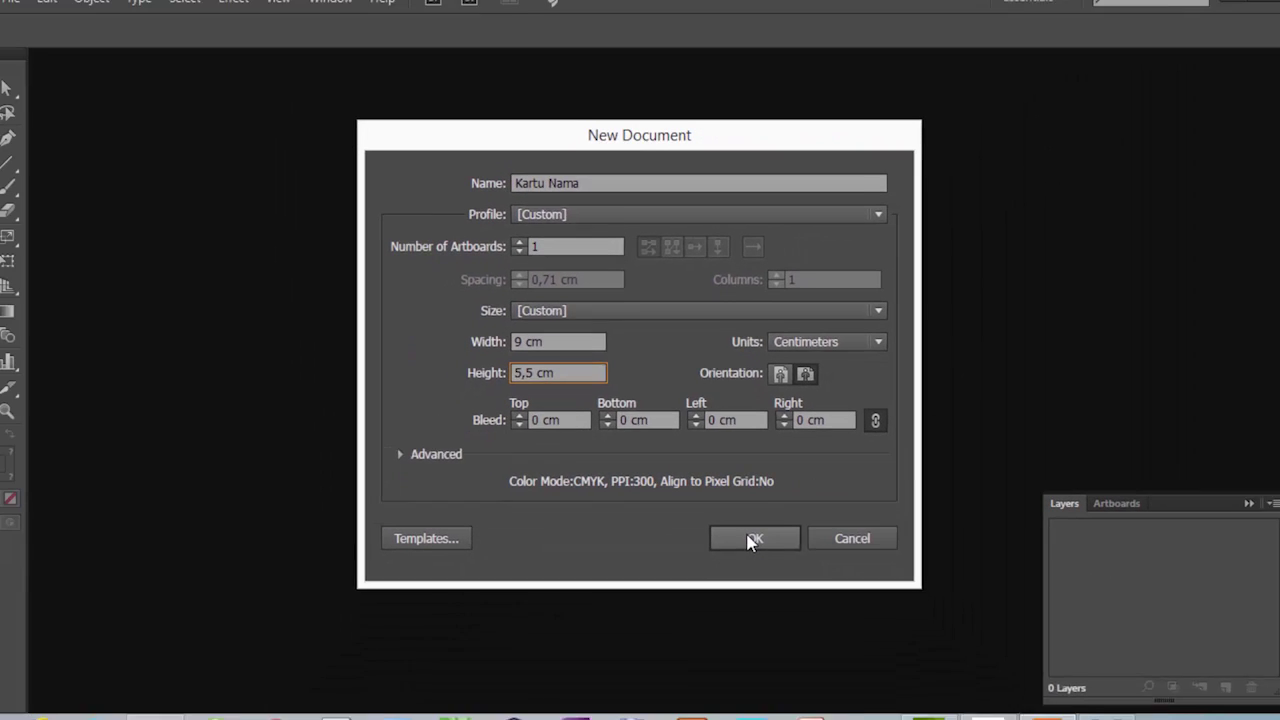
pyautogui.click(754, 538)
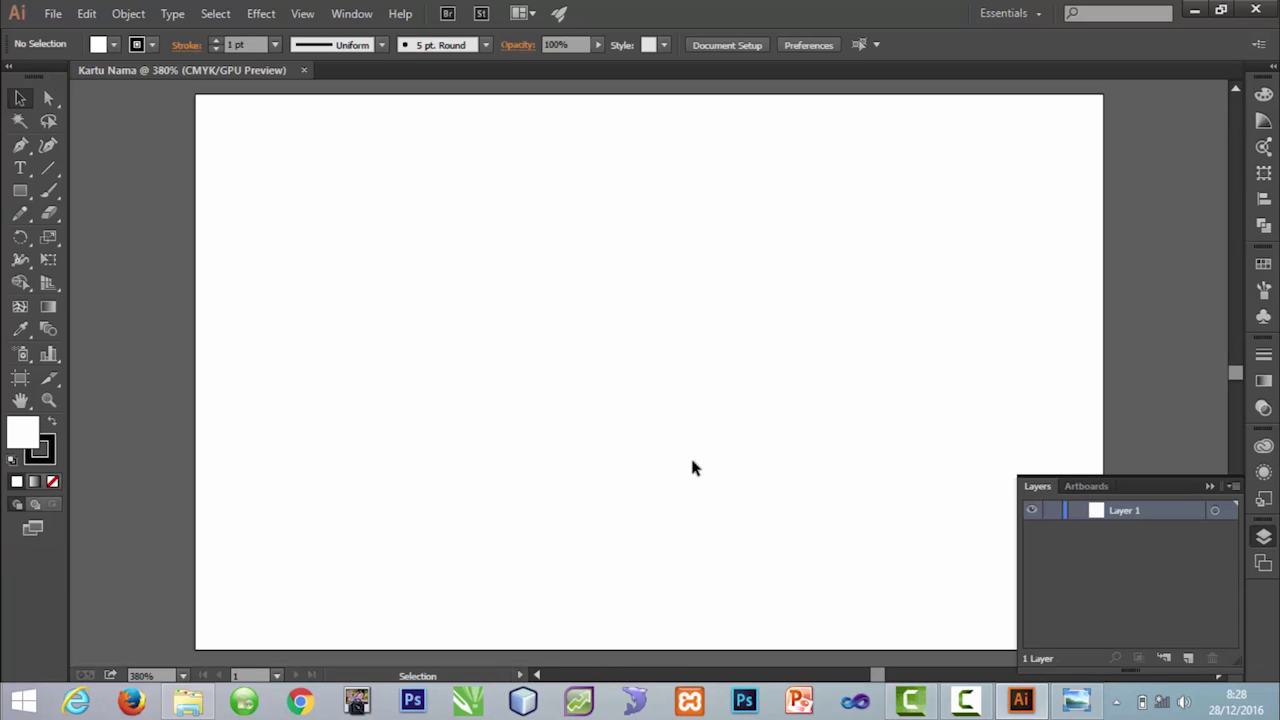
# Step: Show rulers around the Kartu Nama artboard with View > Rulers > Show Rulers
pyautogui.hotkey('ctrl', '-')
pyautogui.hotkey('ctrl', '+')
pyautogui.hotkey('ctrl', '-')
pyautogui.hotkey('ctrl', '+')
pyautogui.hotkey('ctrl', '-')
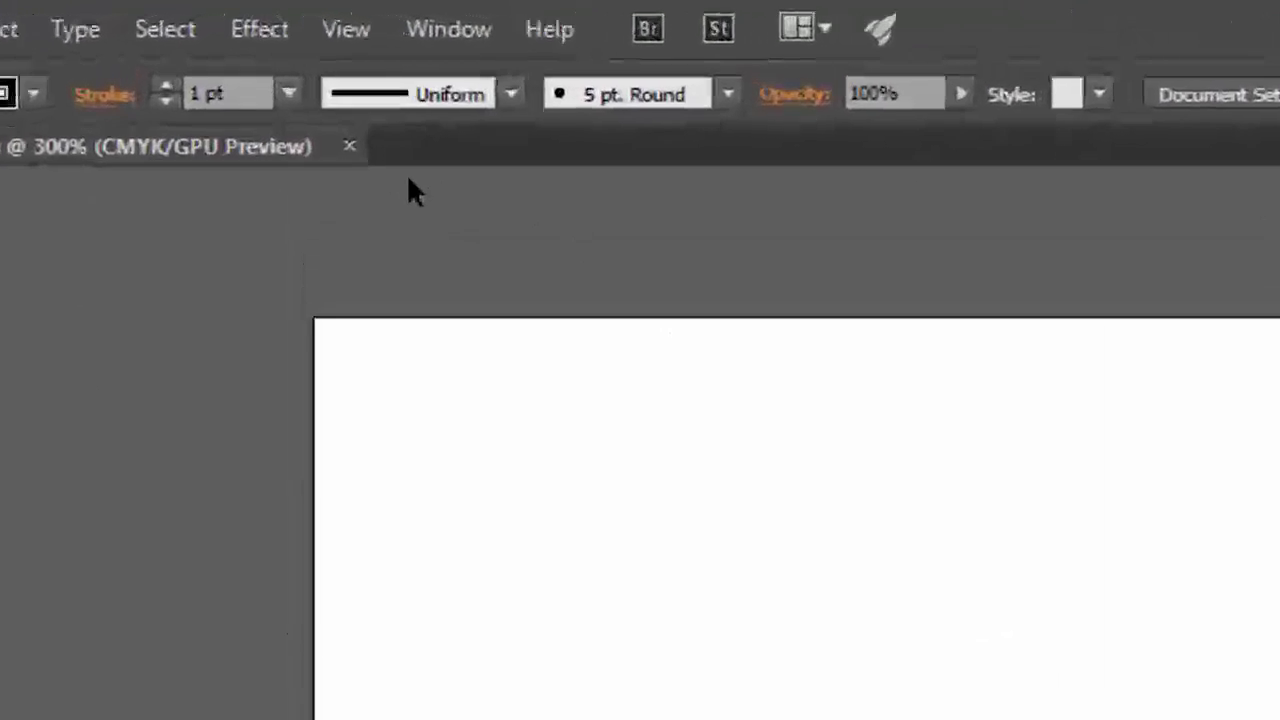
pyautogui.click(343, 28)
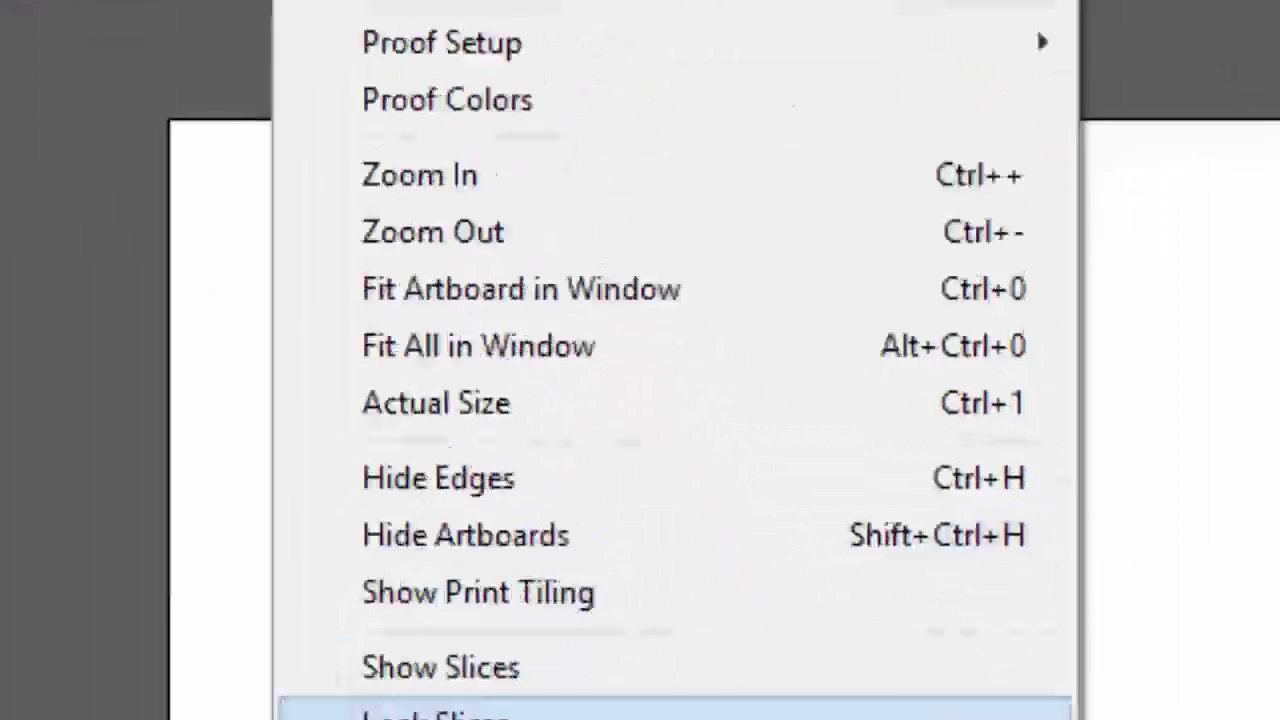
pyautogui.moveTo(214, 171)
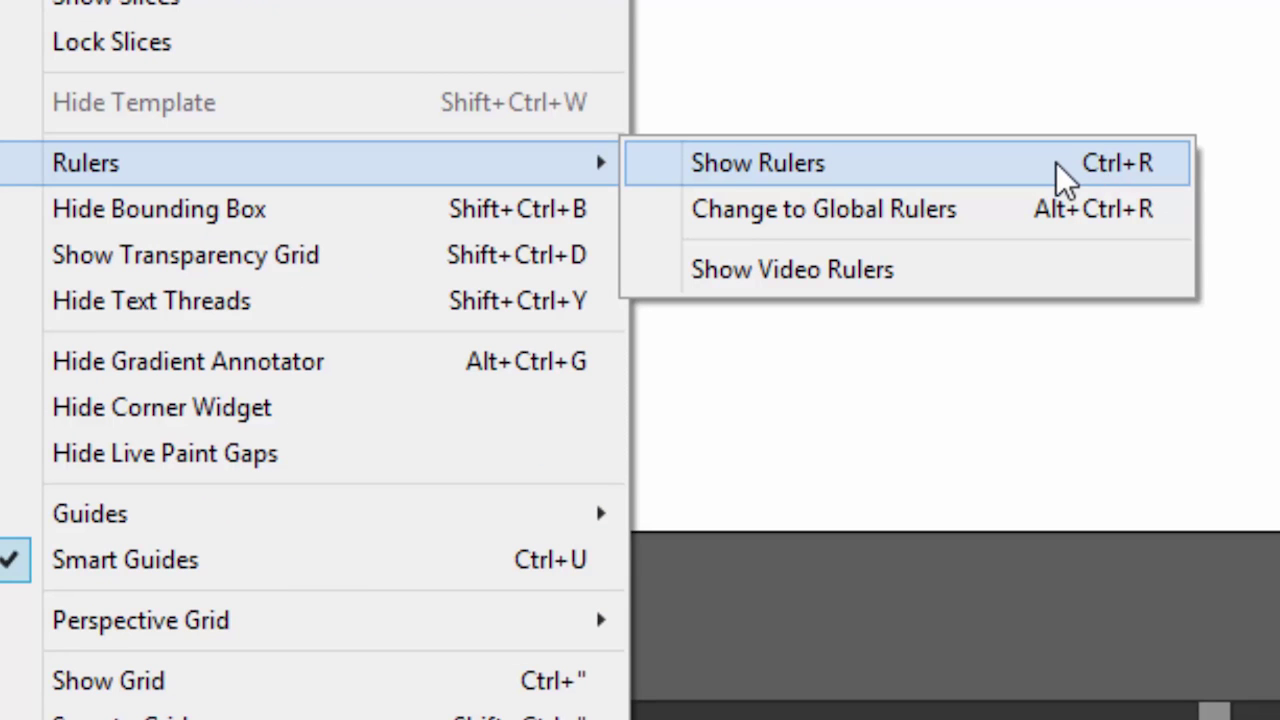
pyautogui.click(1065, 178)
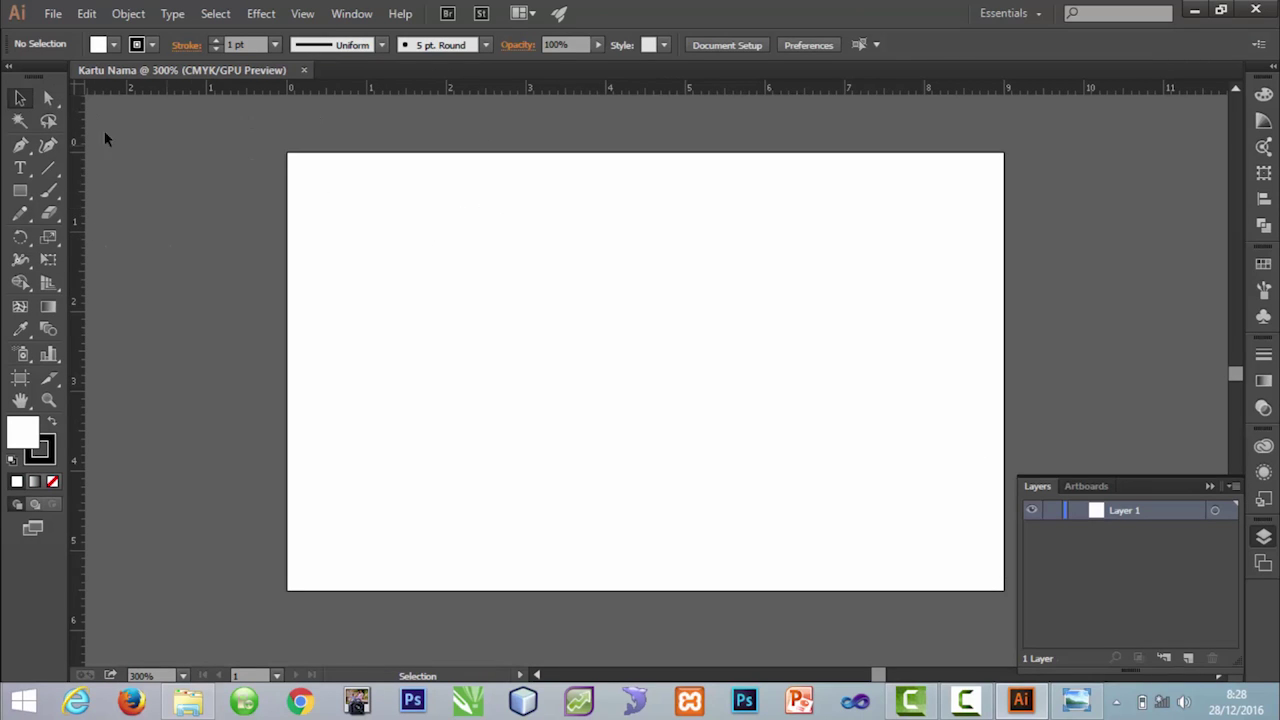
pyautogui.moveTo(84, 89); pyautogui.dragTo(543, 379)
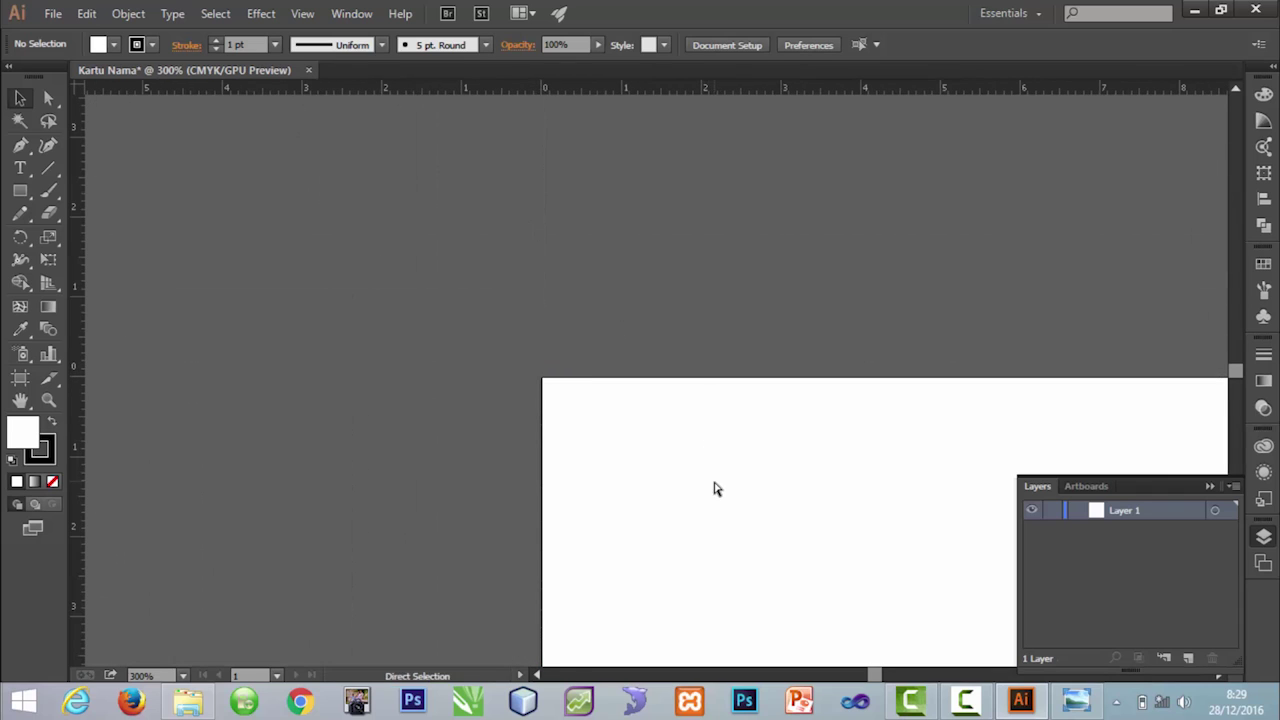
pyautogui.hotkey('ctrl', '-')
pyautogui.moveTo(763, 486); pyautogui.dragTo(600, 314)
pyautogui.hotkey('ctrl', '=')
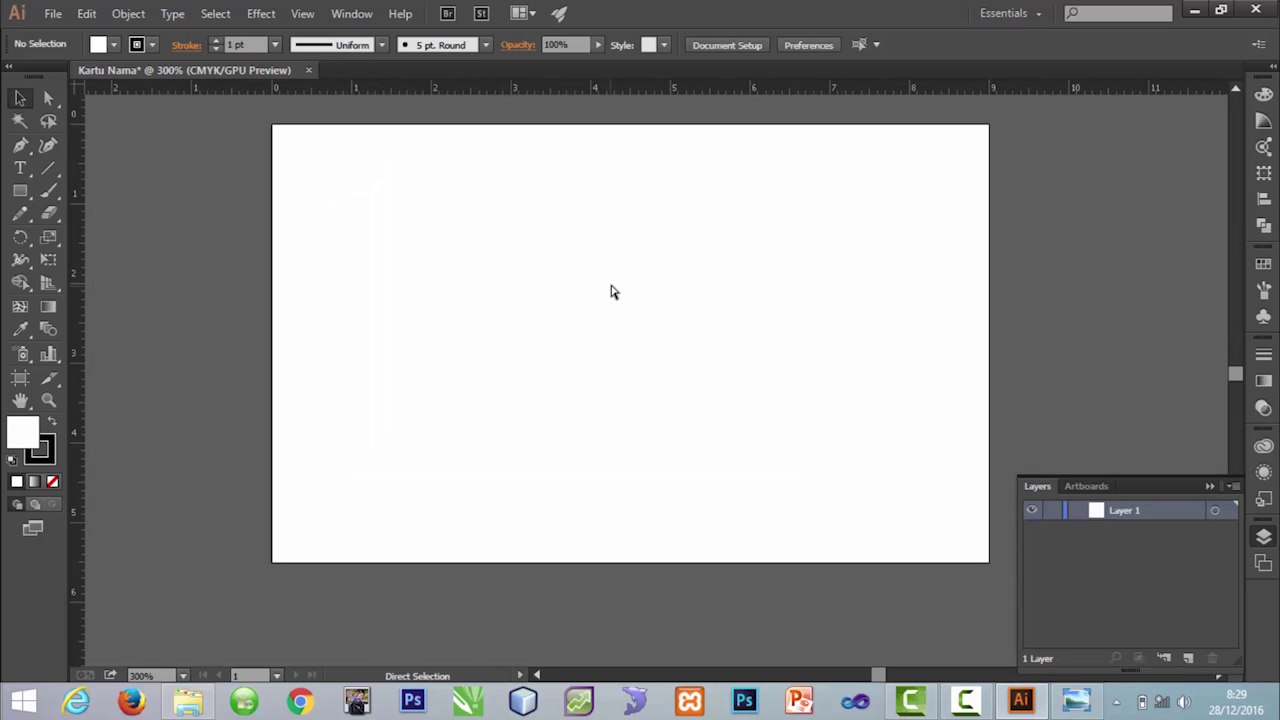
pyautogui.moveTo(614, 260)
pyautogui.mouseDown()
pyautogui.moveTo(643, 322)
pyautogui.moveTo(621, 281)
pyautogui.mouseUp()
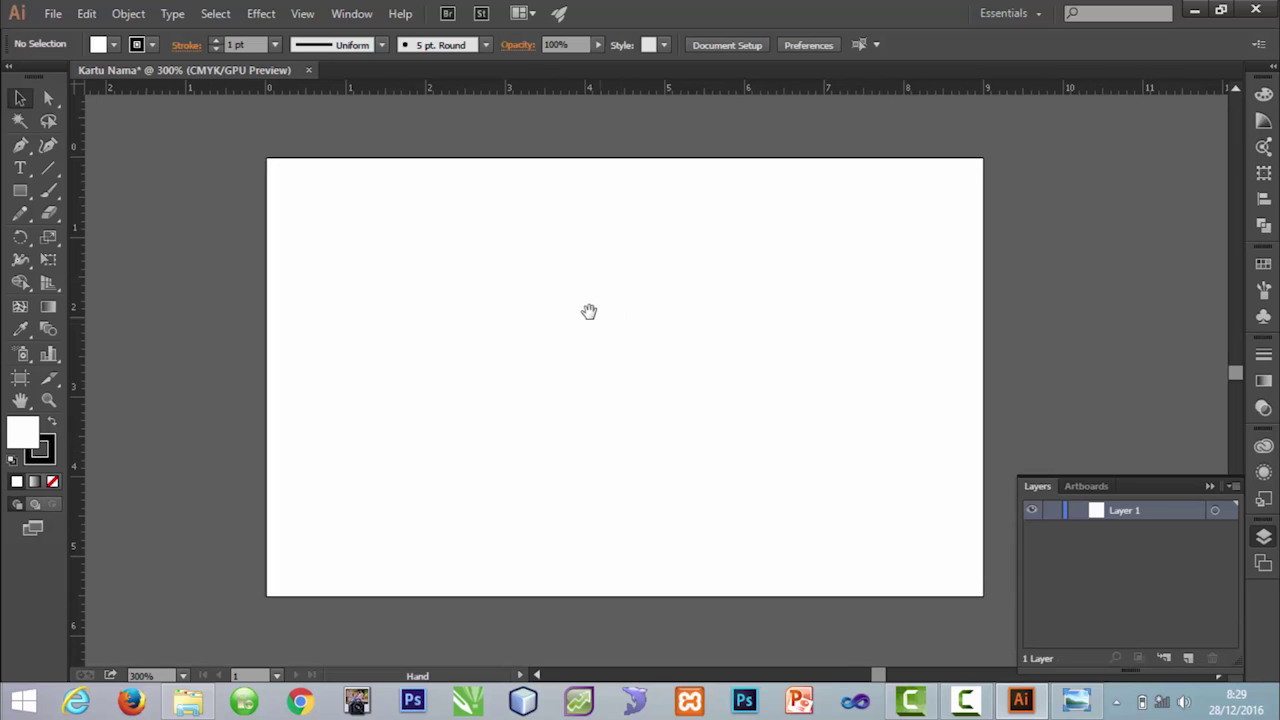
pyautogui.hscroll(3, 618, 345)
pyautogui.hscroll(-5, 619, 361)
pyautogui.hscroll(3, 697, 351)
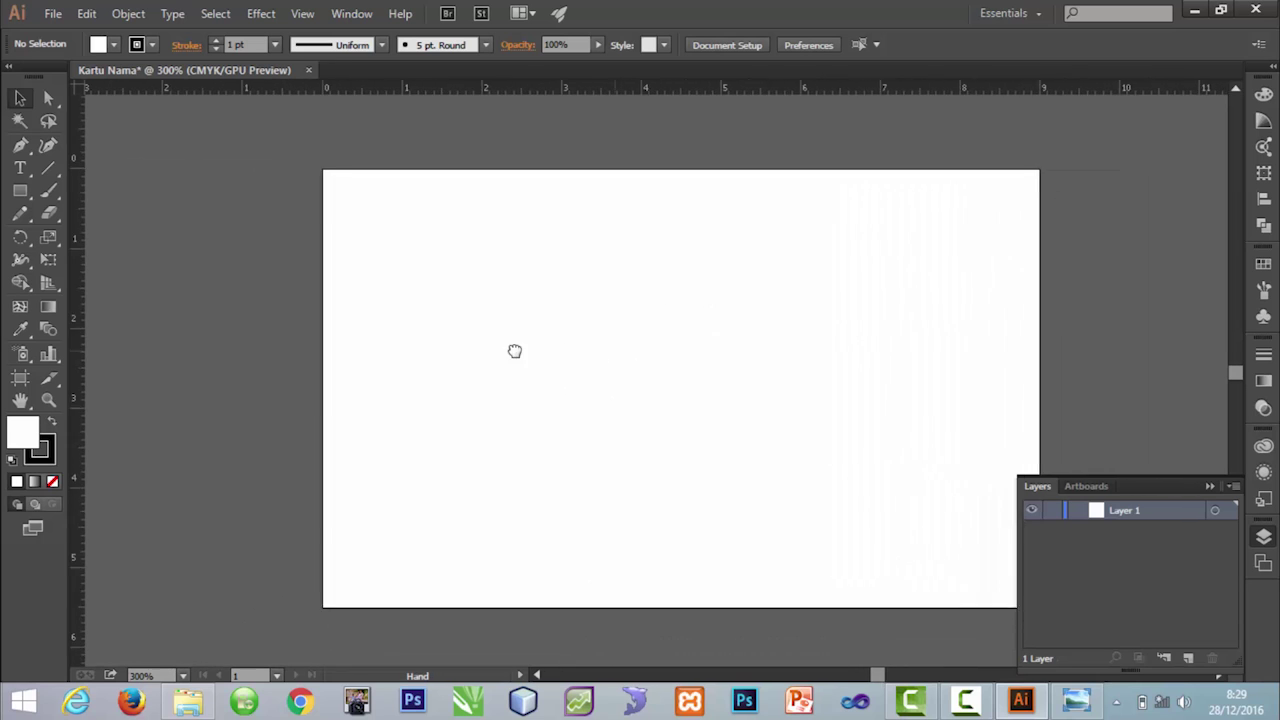
pyautogui.moveTo(551, 343); pyautogui.dragTo(582, 353)
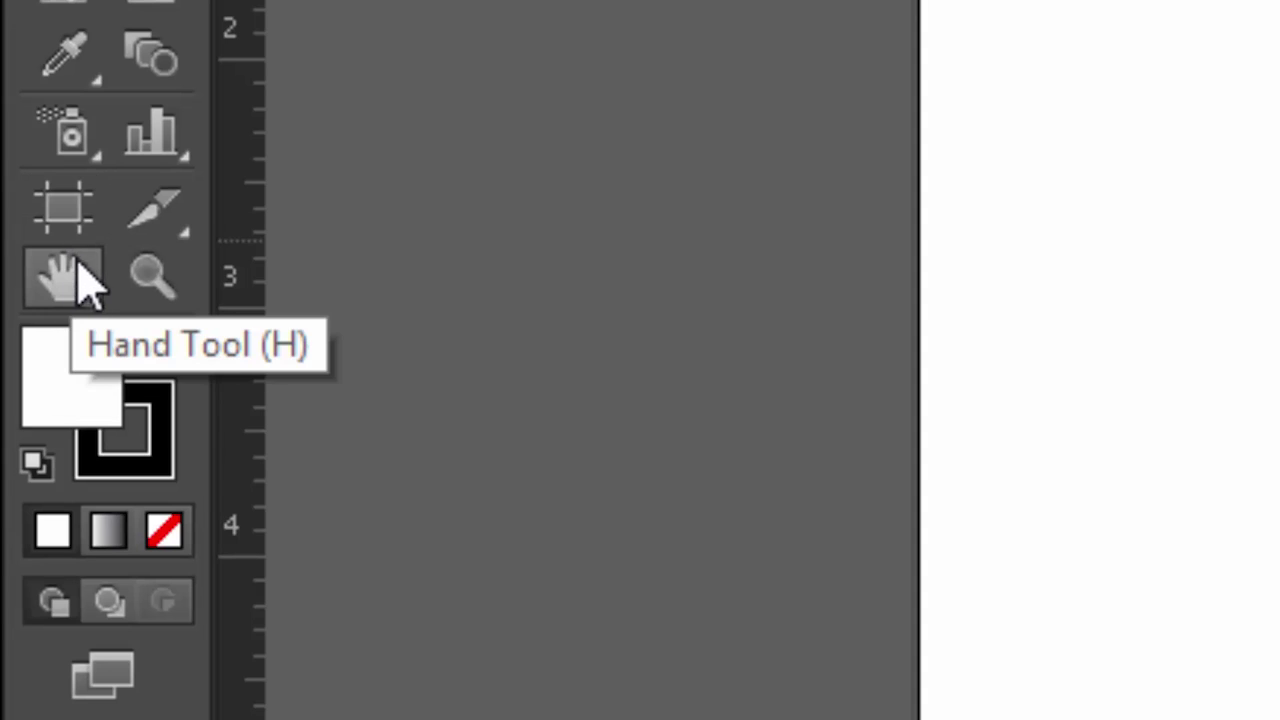
pyautogui.click(70, 280)
pyautogui.moveTo(1106, 303); pyautogui.dragTo(951, 300)
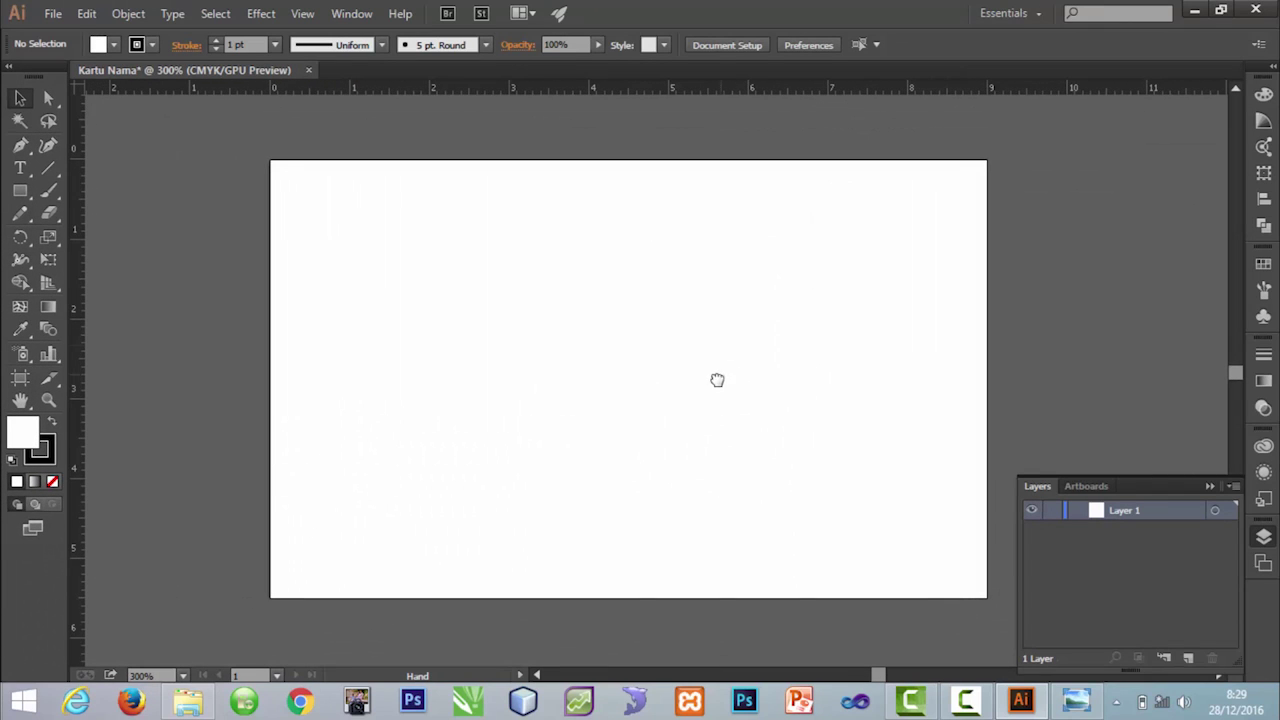
pyautogui.moveTo(717, 377); pyautogui.dragTo(740, 368)
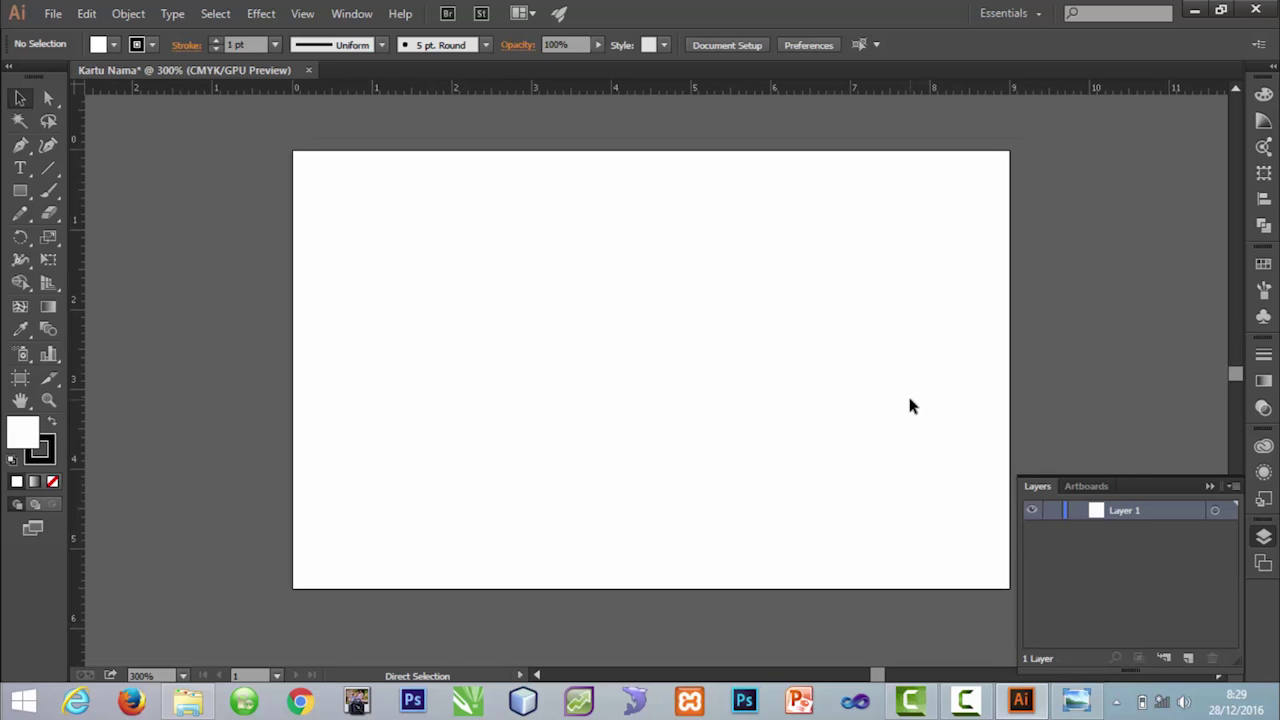
pyautogui.hotkey('ctrl', '+')
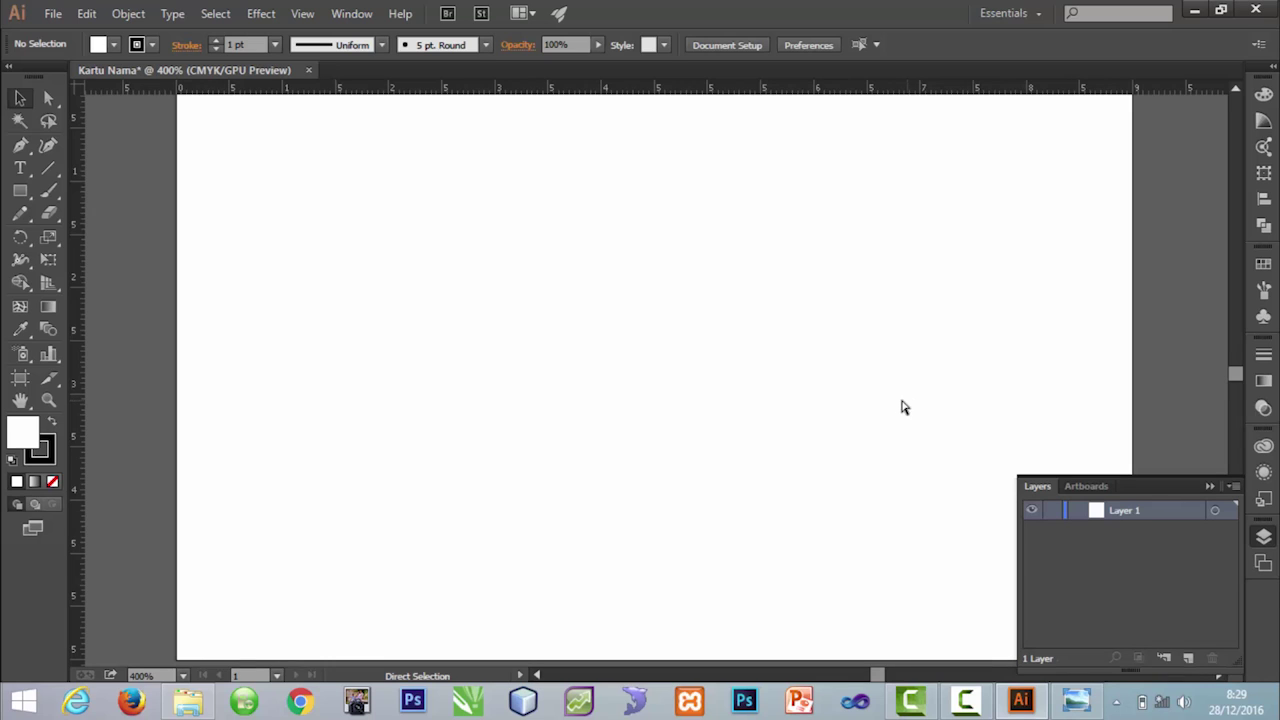
pyautogui.click(45, 400)
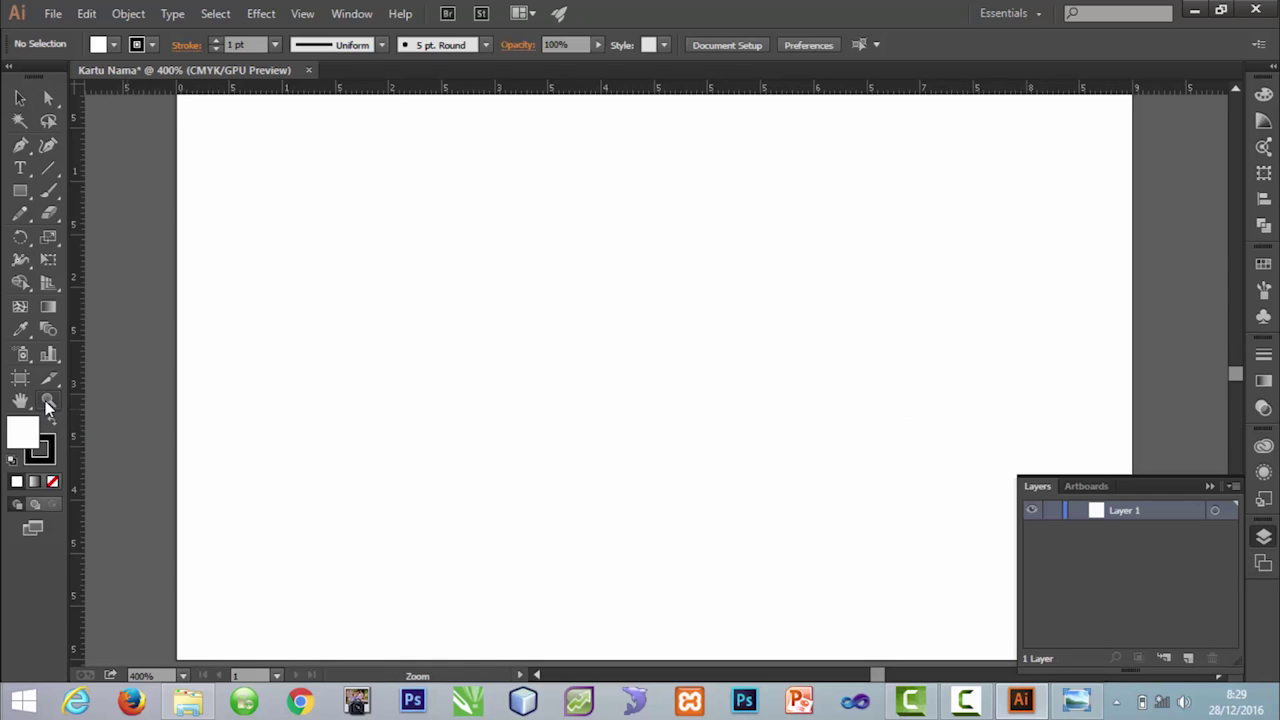
pyautogui.click(547, 396)
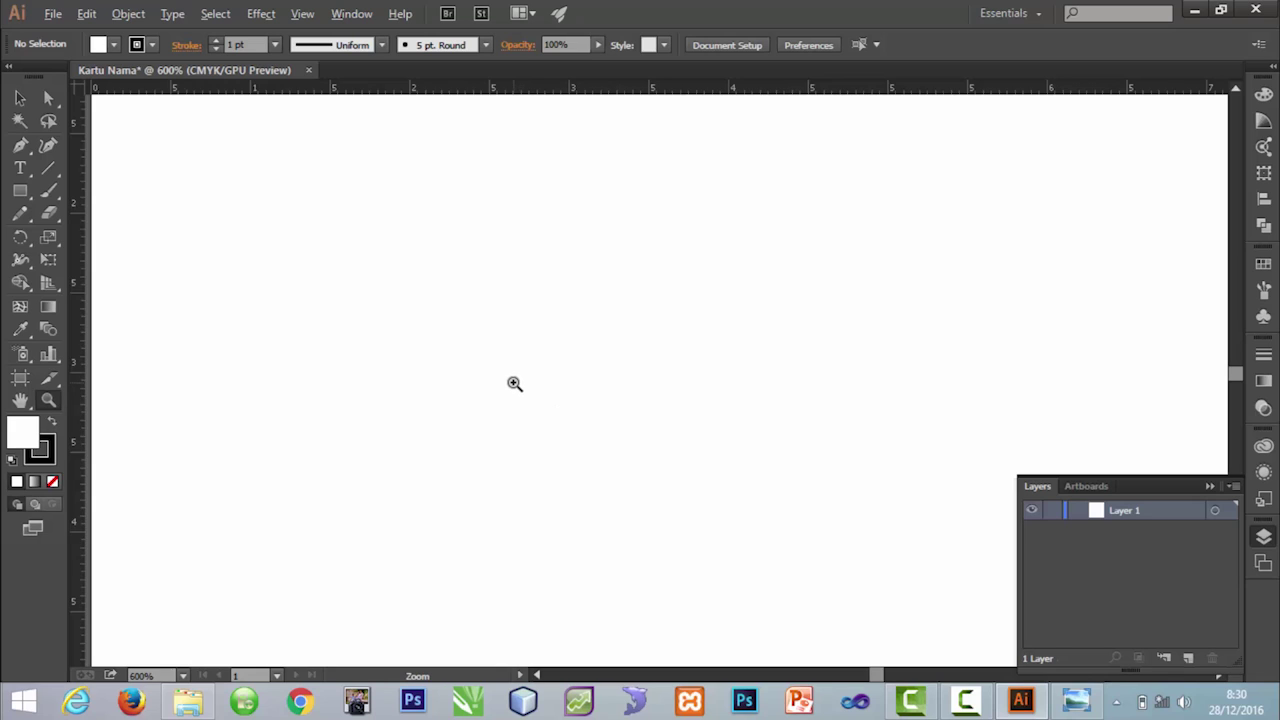
pyautogui.keyDown('alt'); pyautogui.click(556, 354); pyautogui.keyUp('alt')
pyautogui.keyDown('alt'); pyautogui.click(572, 351); pyautogui.keyUp('alt')
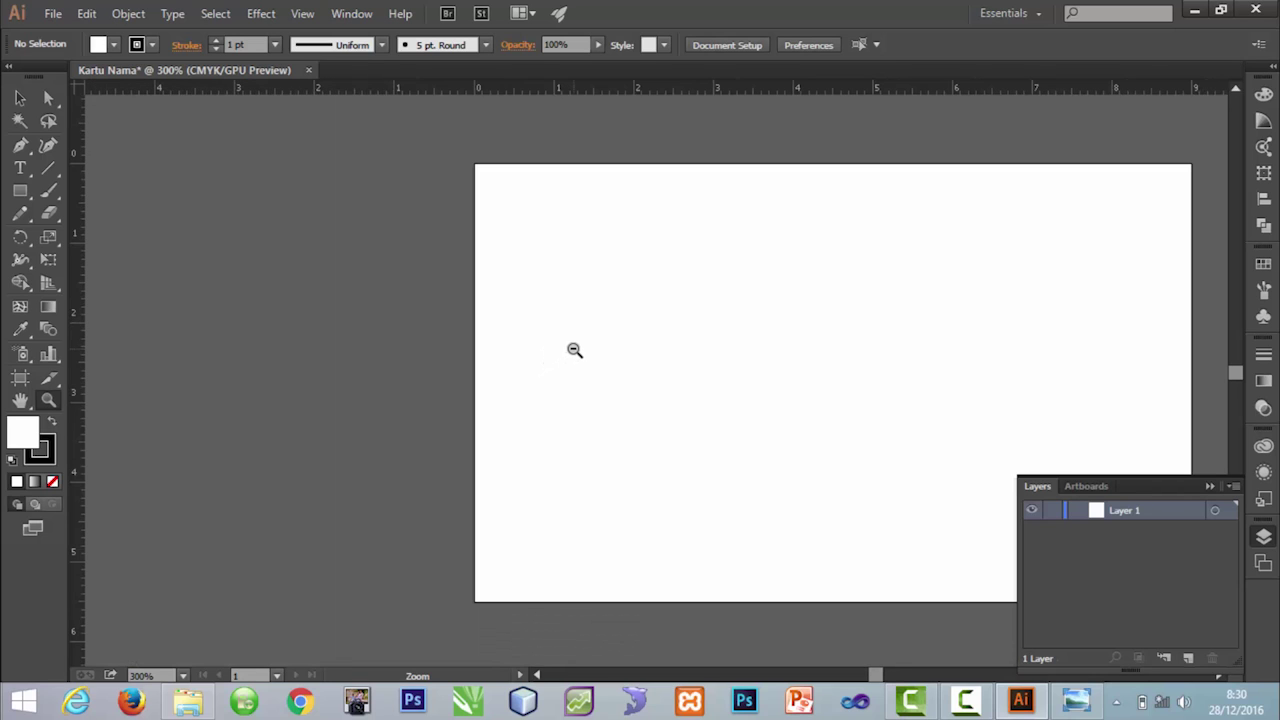
# Step: Set the left vertical guide to X 0,5 cm
pyautogui.press('space')
pyautogui.moveTo(762, 348); pyautogui.dragTo(577, 346)
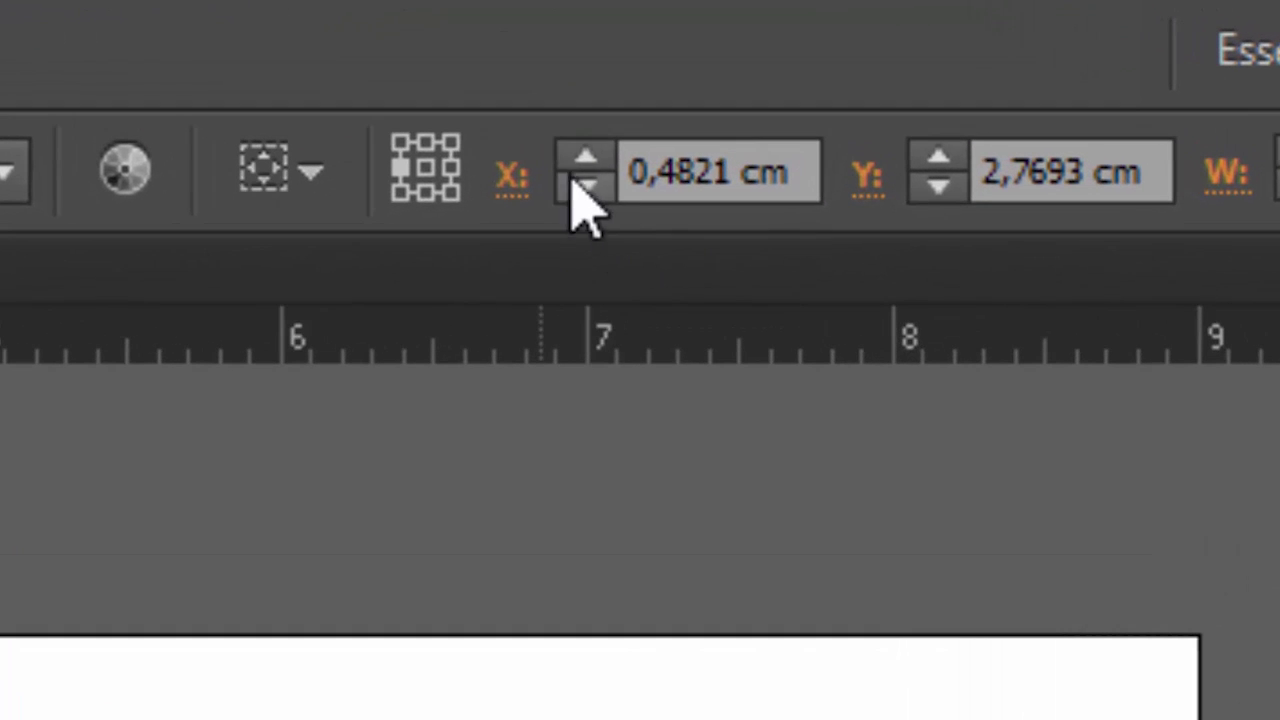
pyautogui.click(742, 170)
pyautogui.moveTo(742, 170); pyautogui.dragTo(586, 166)
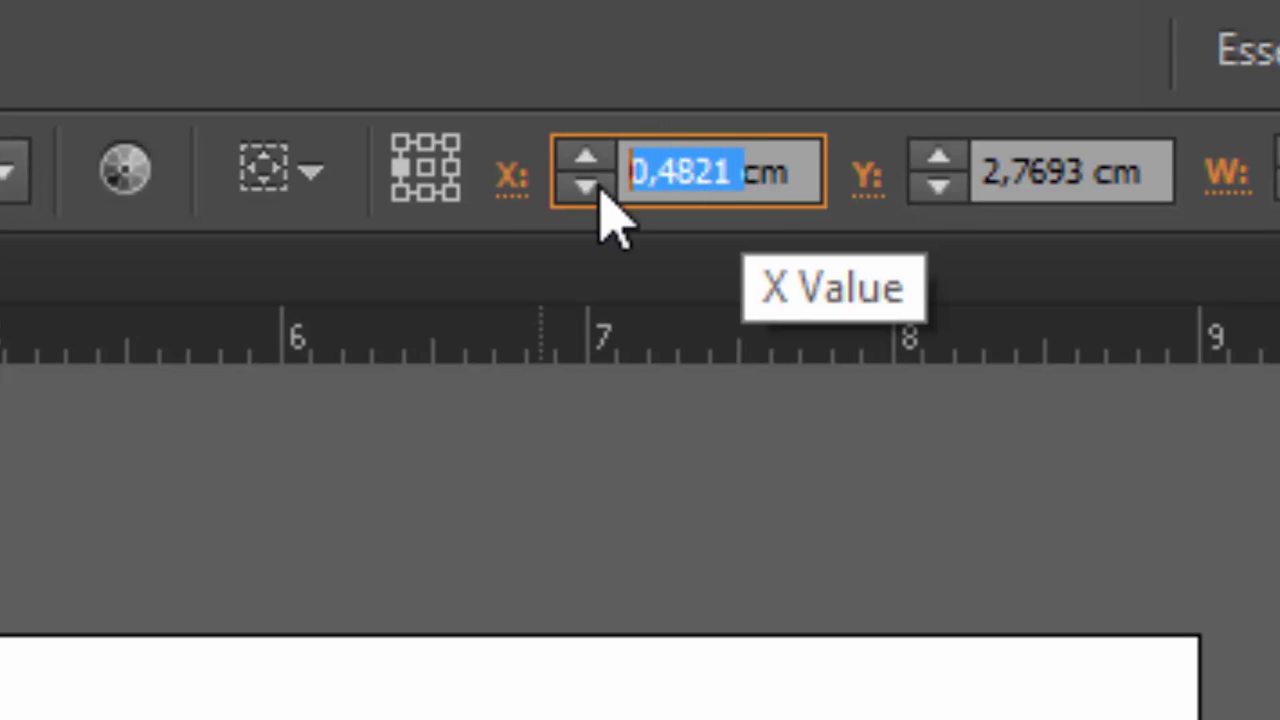
pyautogui.write('0,')
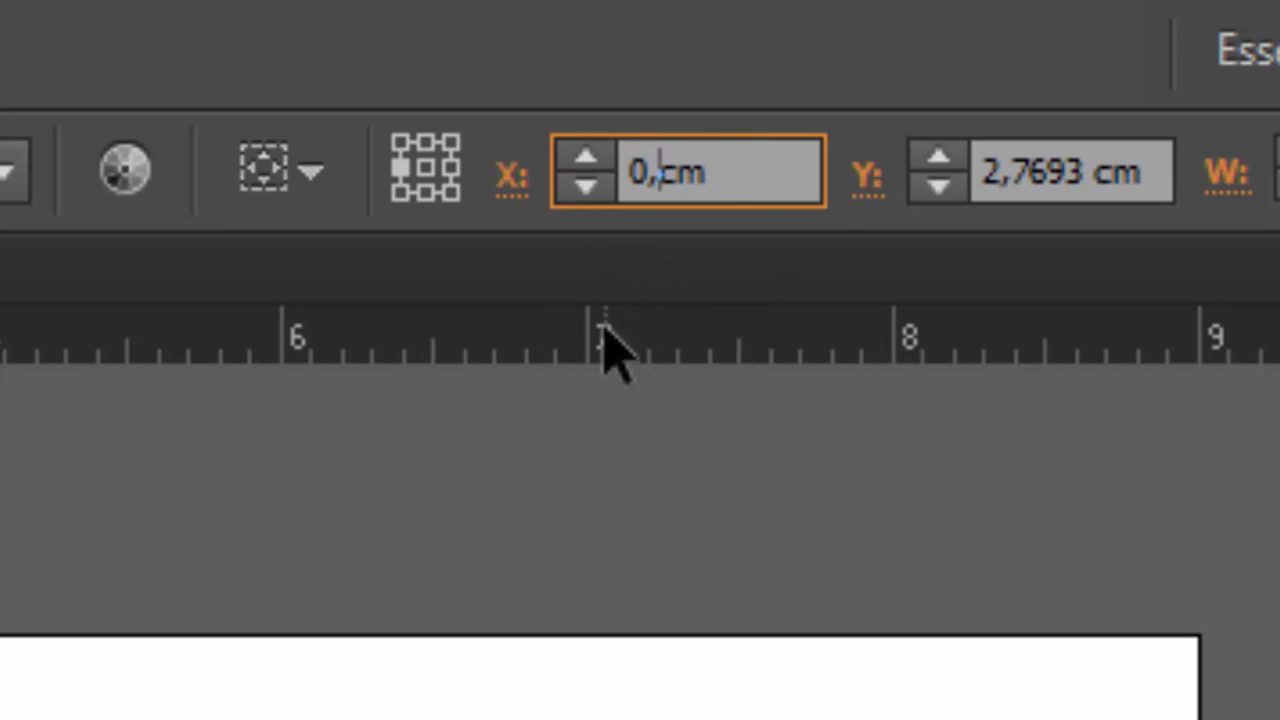
pyautogui.write('5')
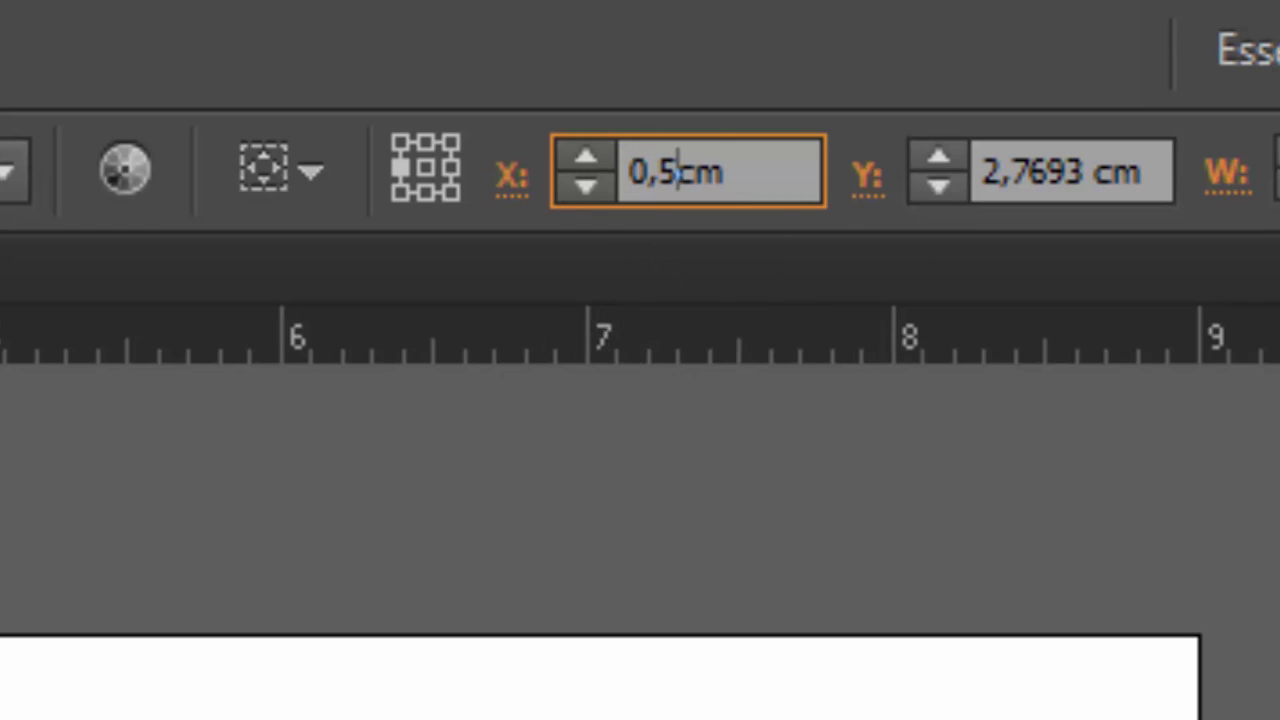
pyautogui.press('Return')
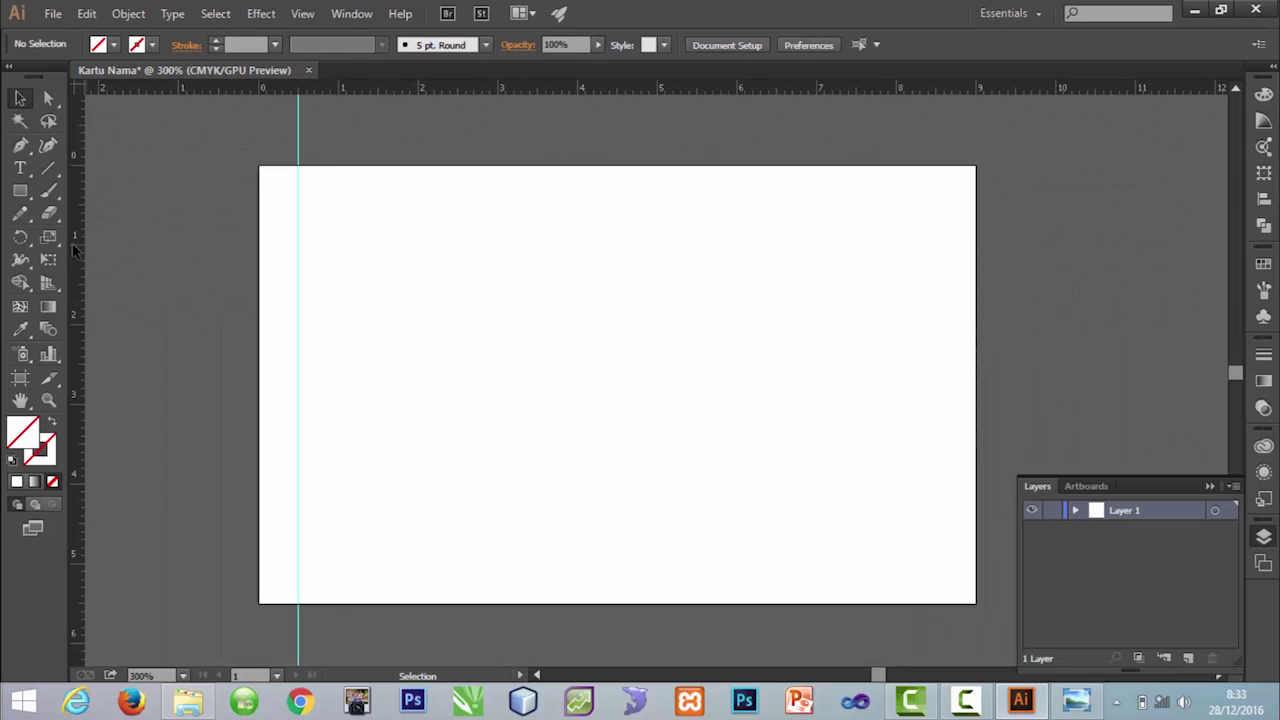
# Step: Add a second vertical guide at X 8,5 cm for the right margin
pyautogui.moveTo(72, 243); pyautogui.dragTo(935, 302)
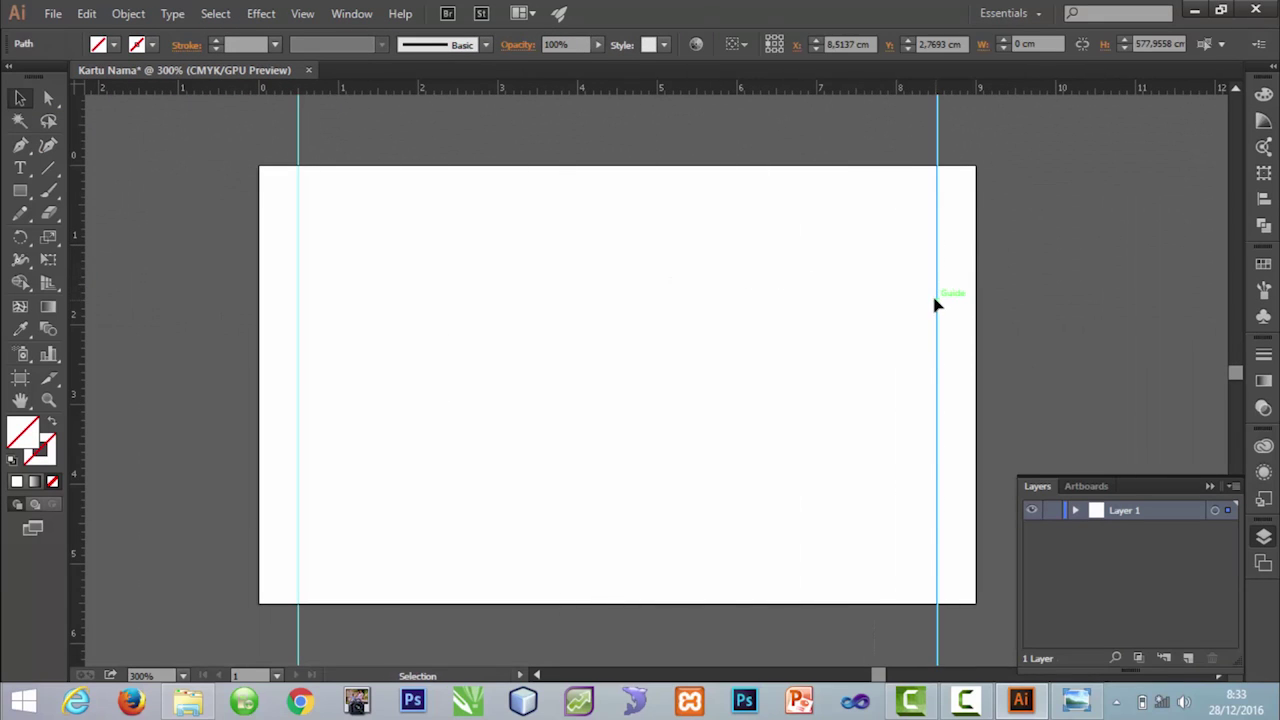
pyautogui.doubleClick(848, 44)
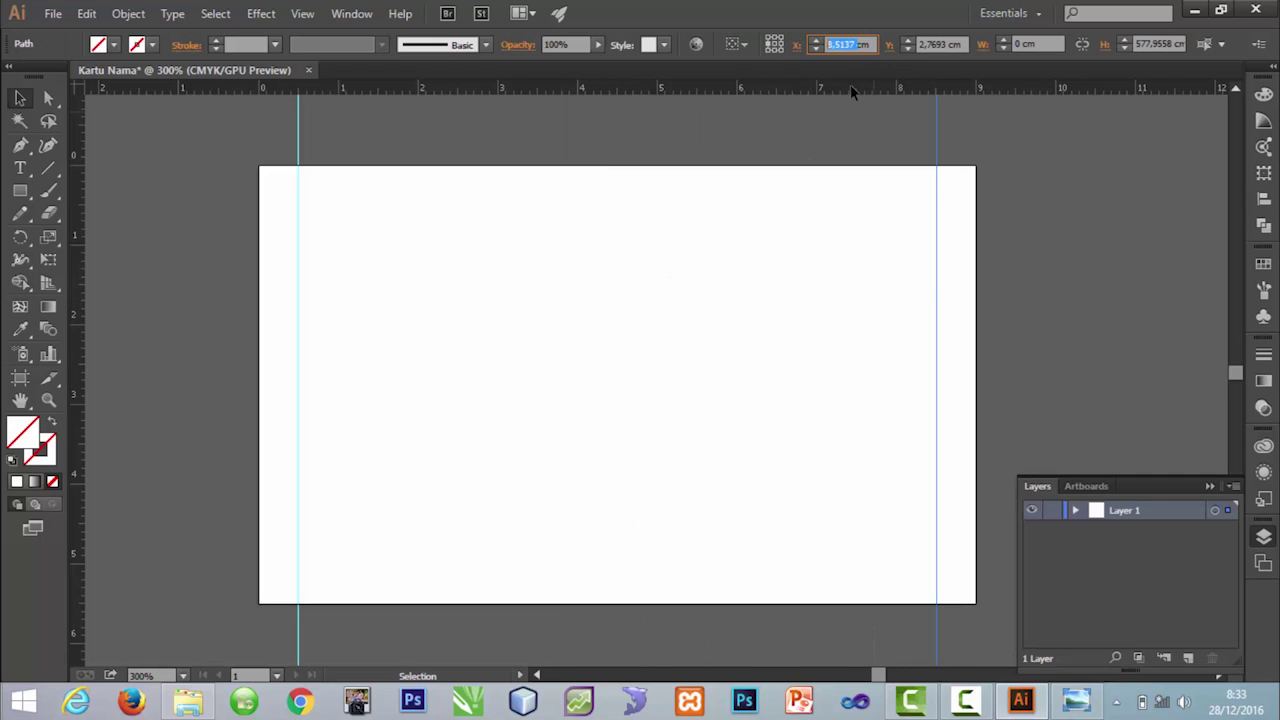
pyautogui.write('8')
pyautogui.write(',')
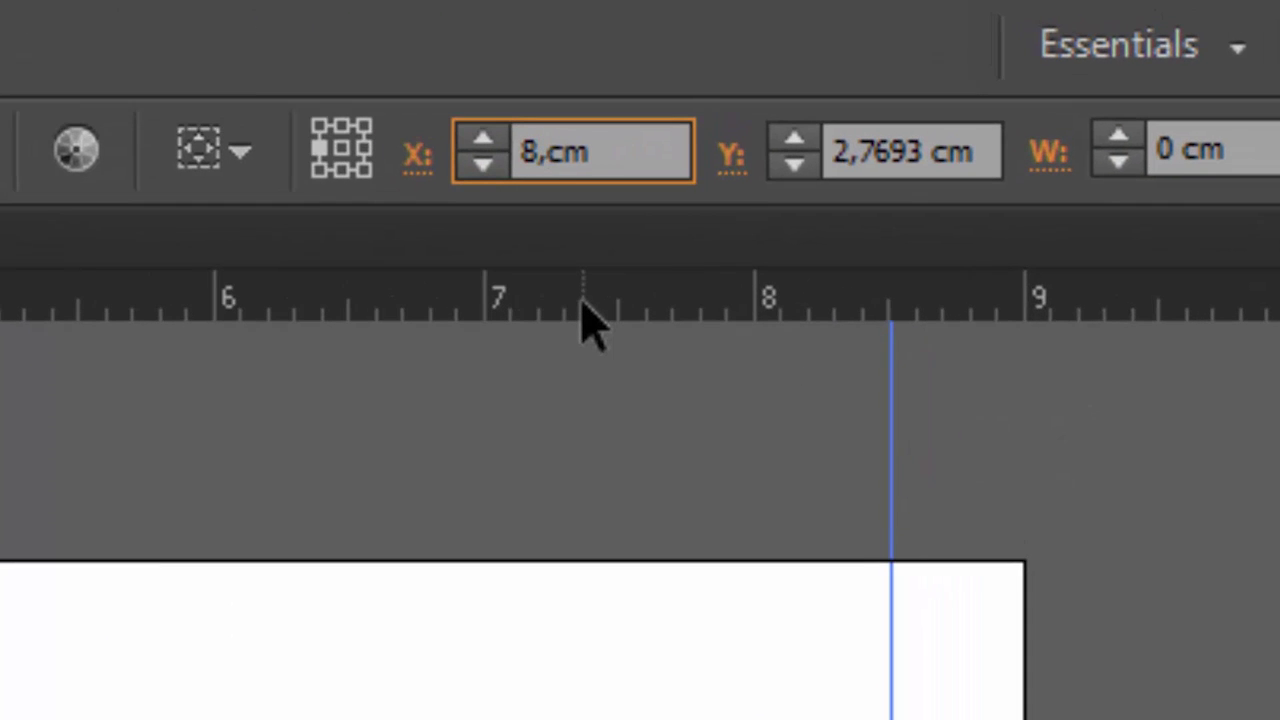
pyautogui.write('5')
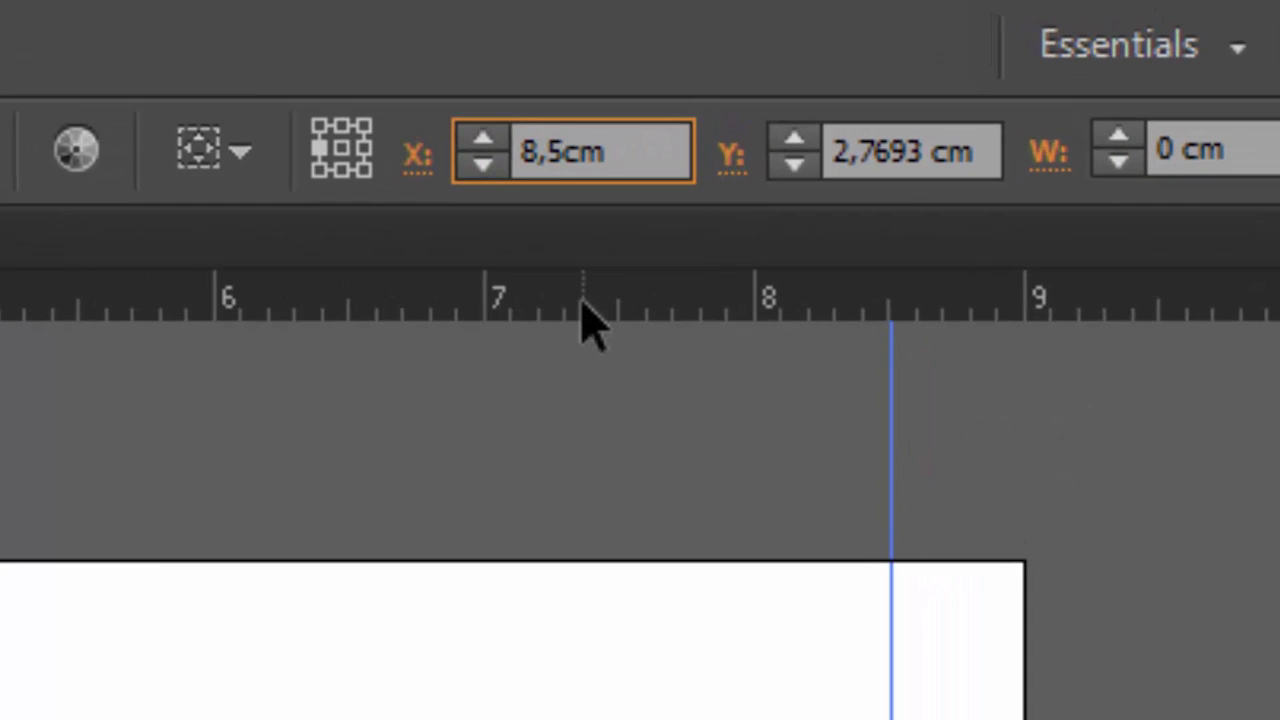
pyautogui.press('Return')
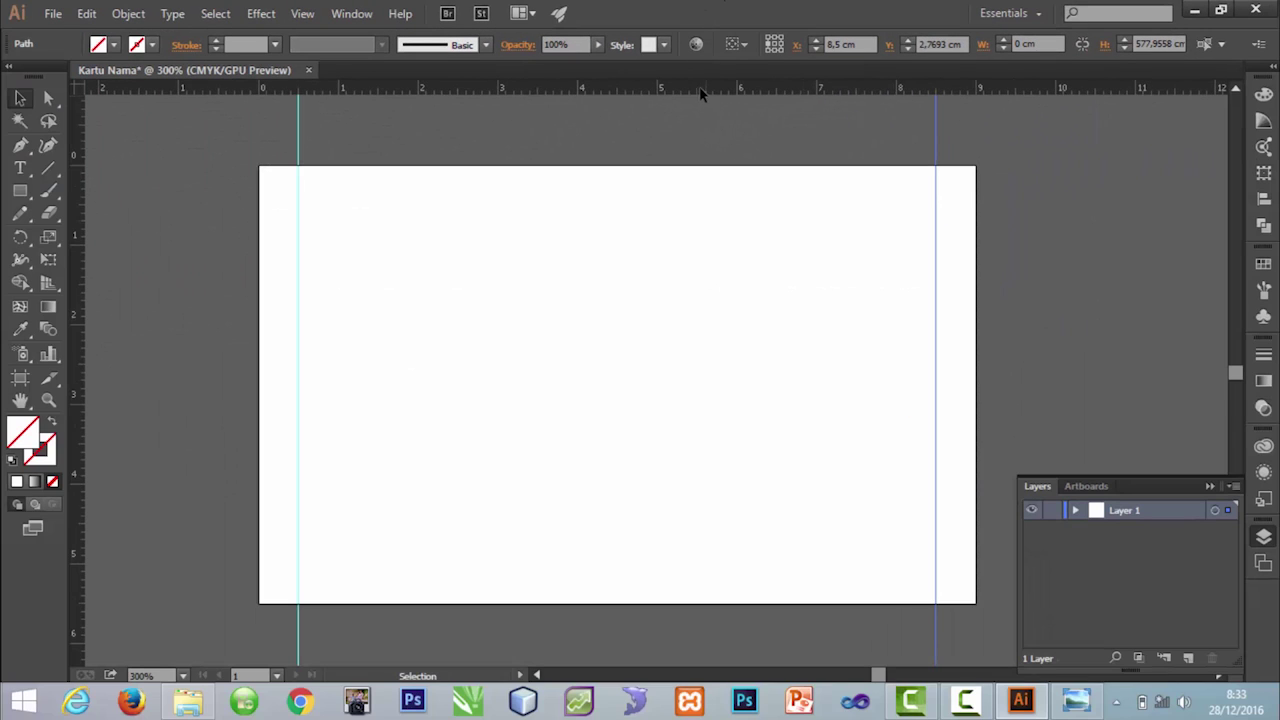
# Step: Add a top horizontal guide at Y 0,5 cm
pyautogui.moveTo(697, 86); pyautogui.dragTo(692, 205)
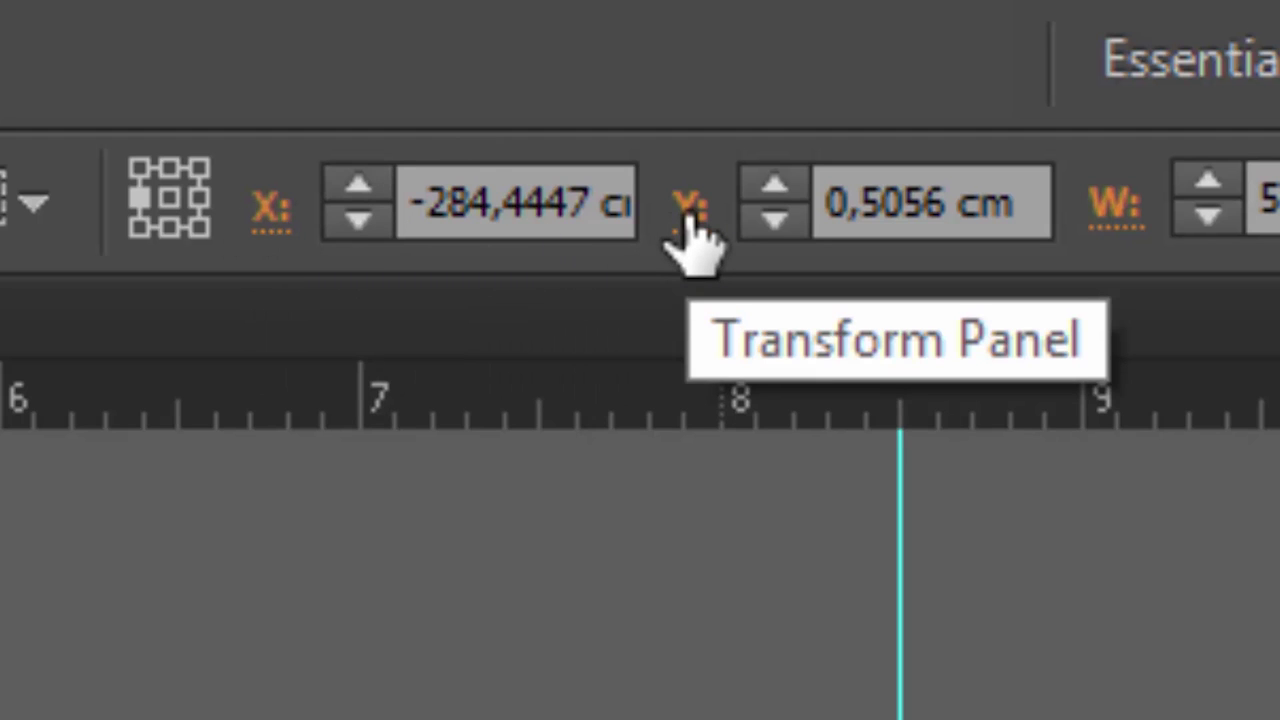
pyautogui.moveTo(966, 182); pyautogui.dragTo(520, 200)
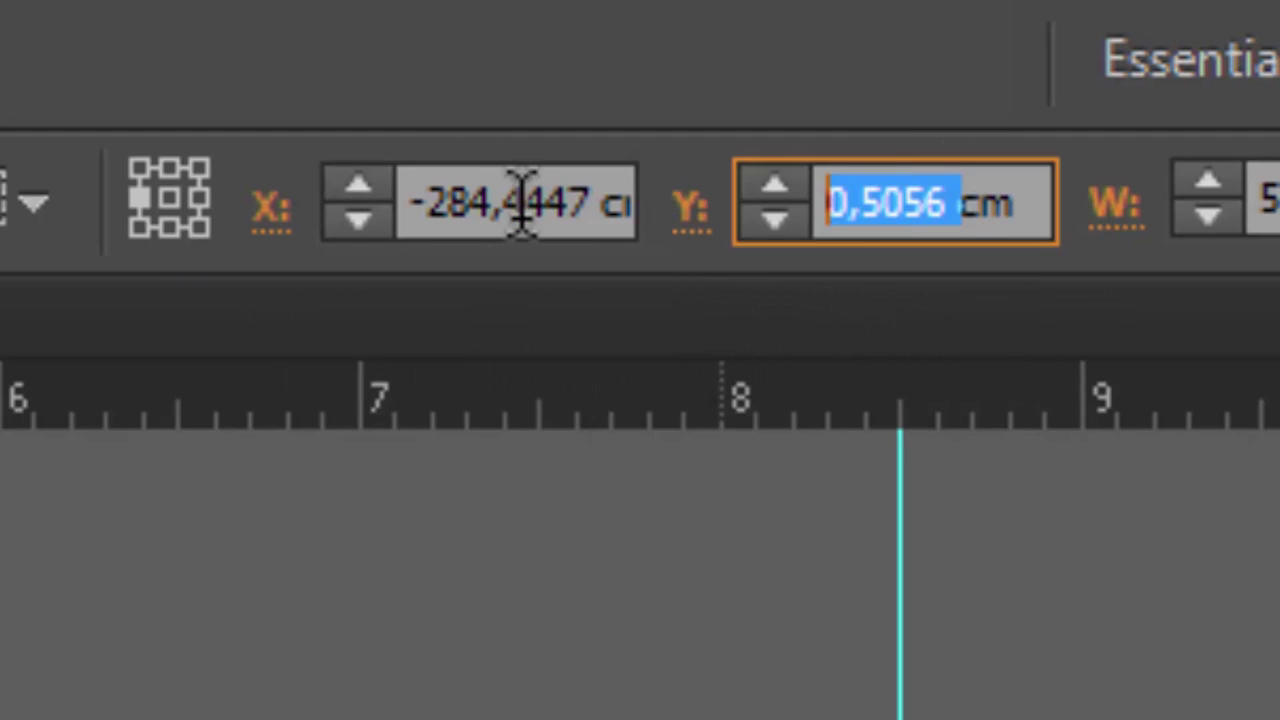
pyautogui.write('0,5')
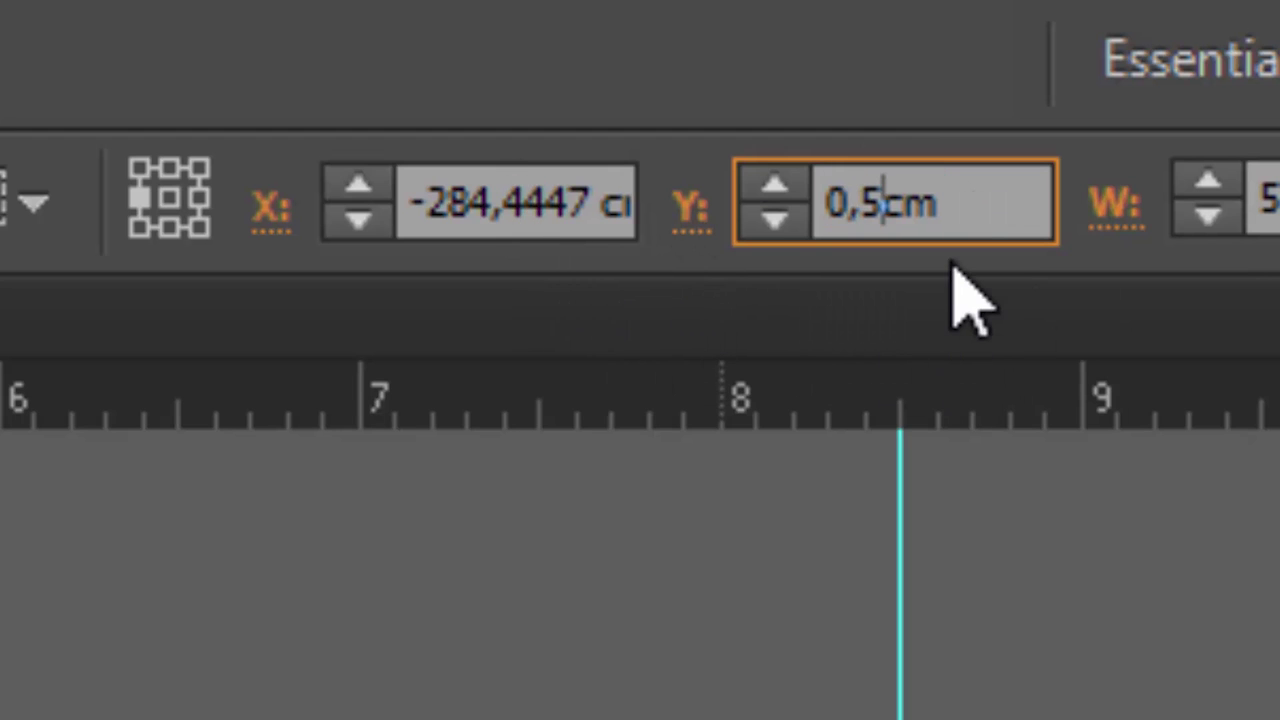
pyautogui.press('Return')
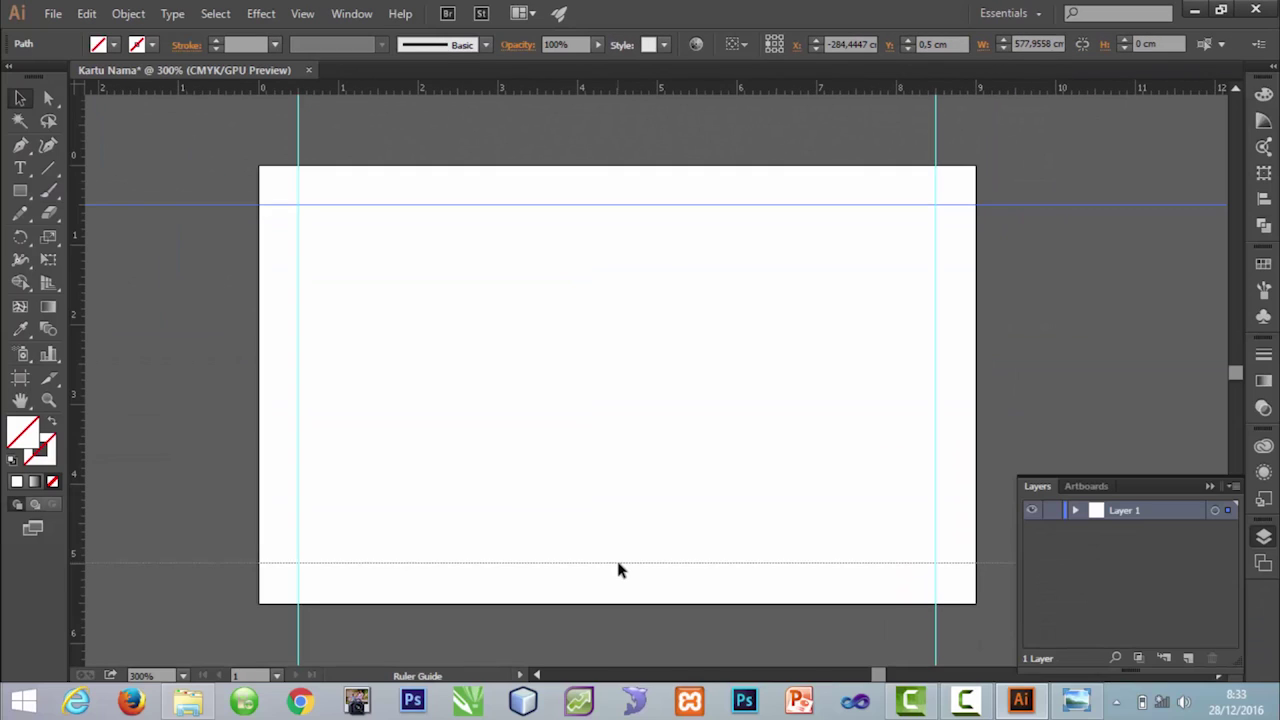
# Step: Set the lower horizontal guide to Y 5 cm and deselect it
pyautogui.click(617, 564)
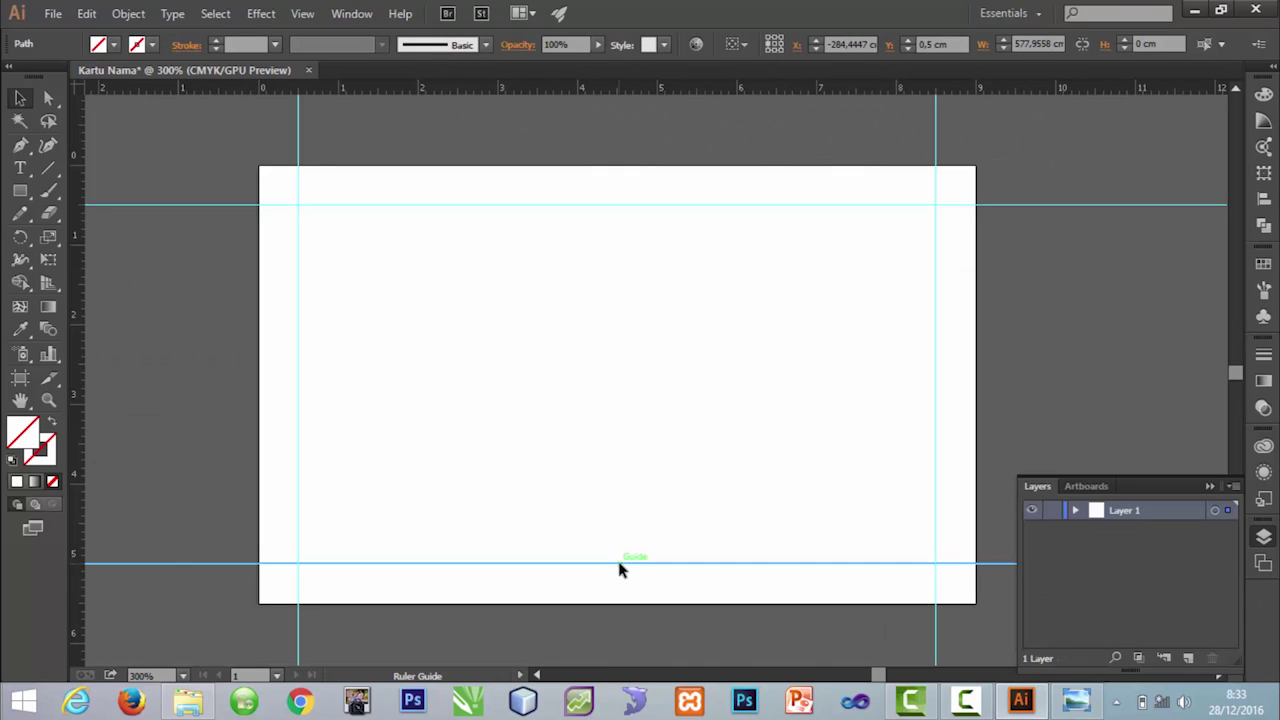
pyautogui.doubleClick(948, 43)
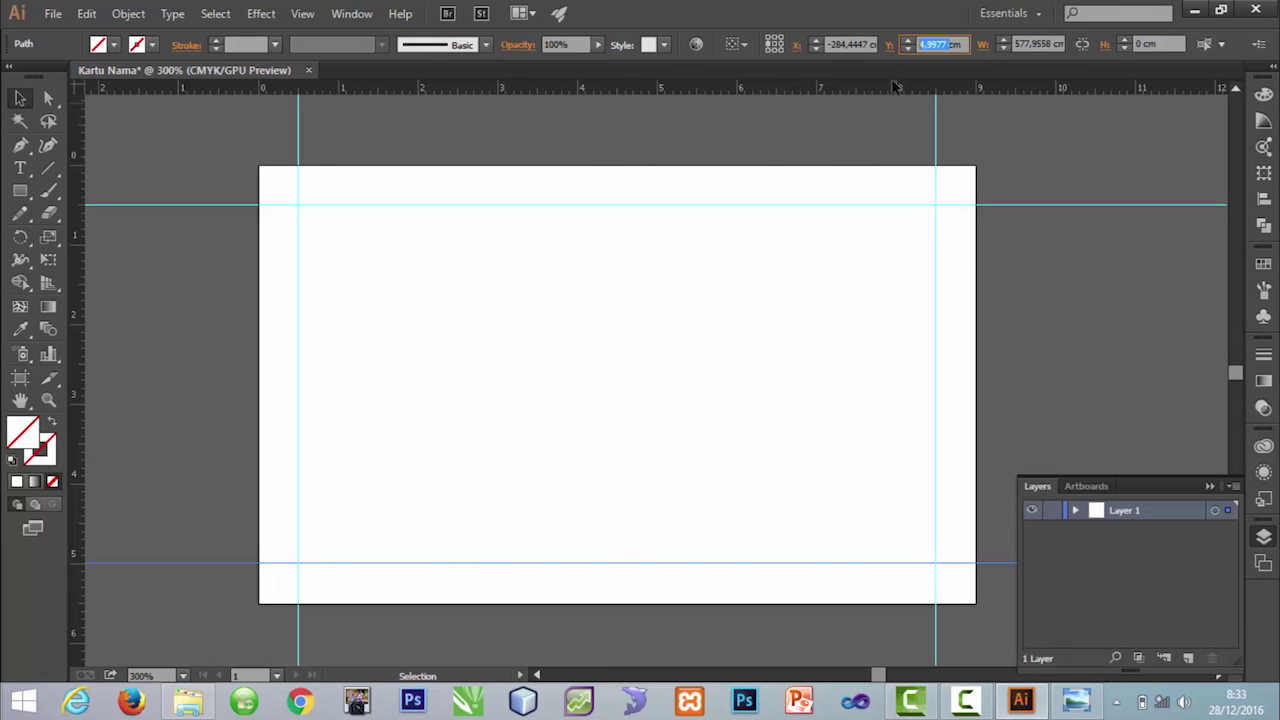
pyautogui.write('5cm')
pyautogui.press('Return')
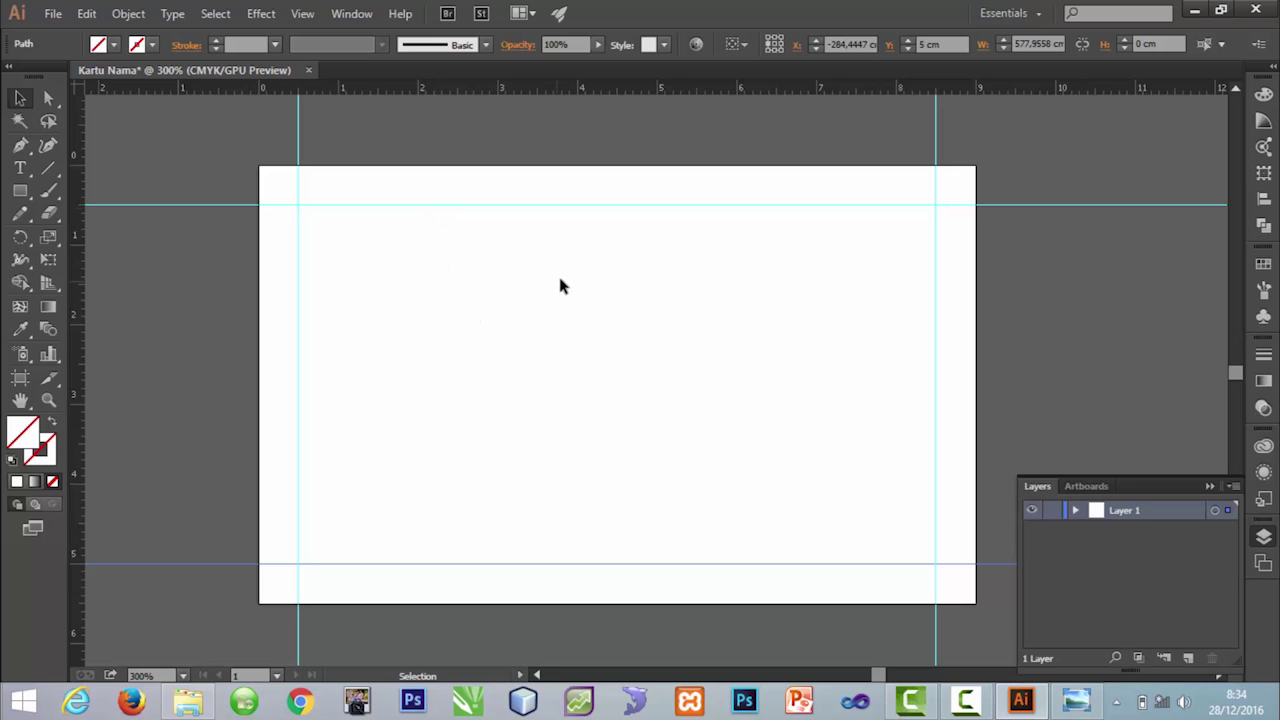
pyautogui.click(731, 266)
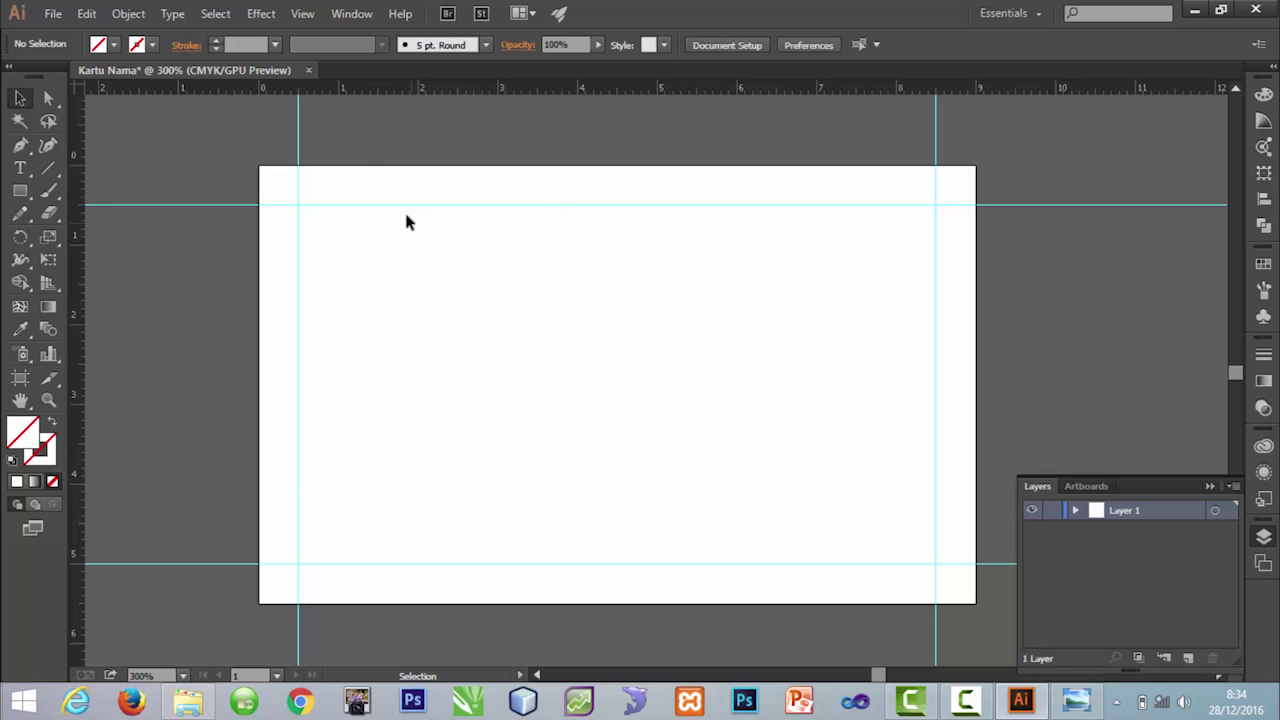
# Step: Place logo.png from the Tugas 1 folder as a linked image
pyautogui.click(53, 13)
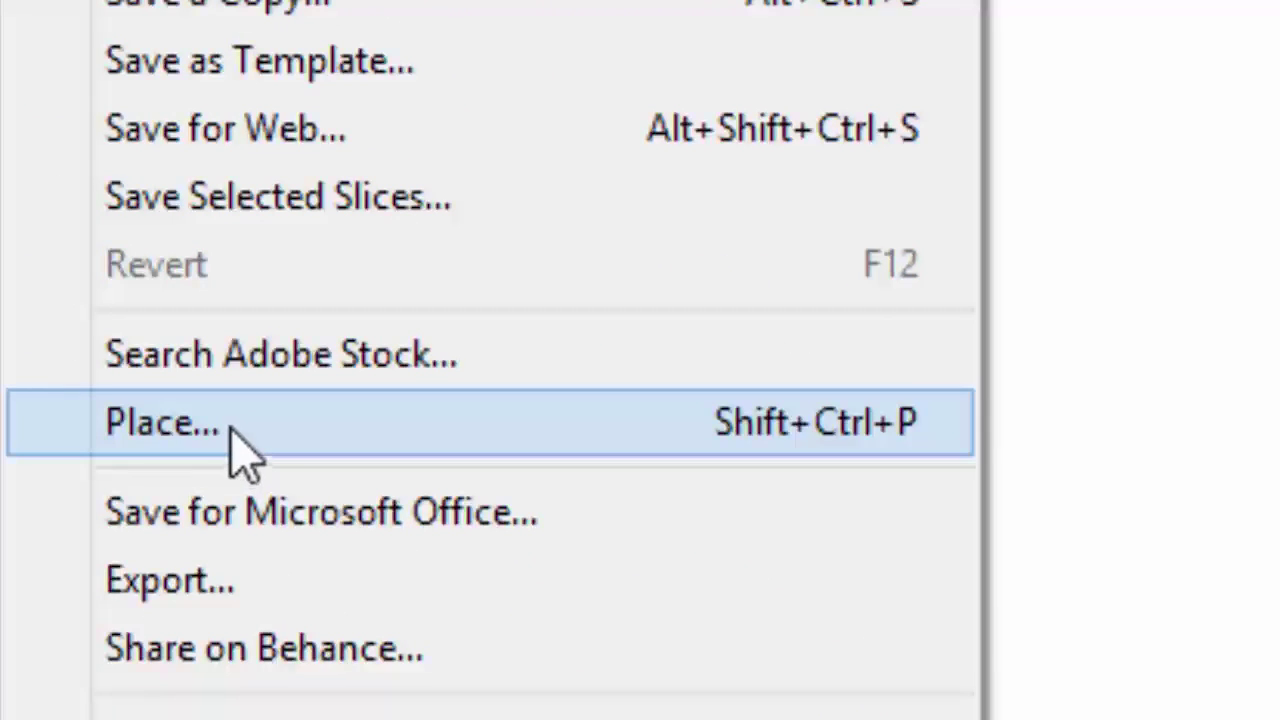
pyautogui.click(231, 430)
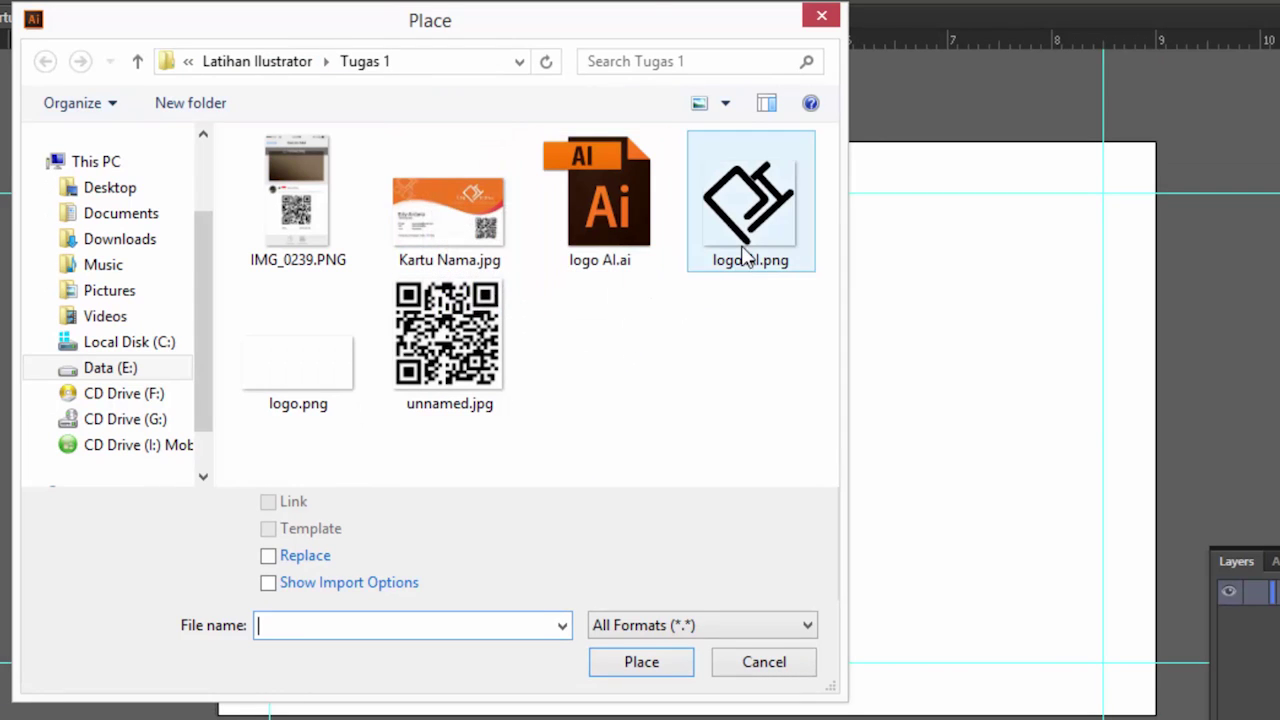
pyautogui.click(294, 374)
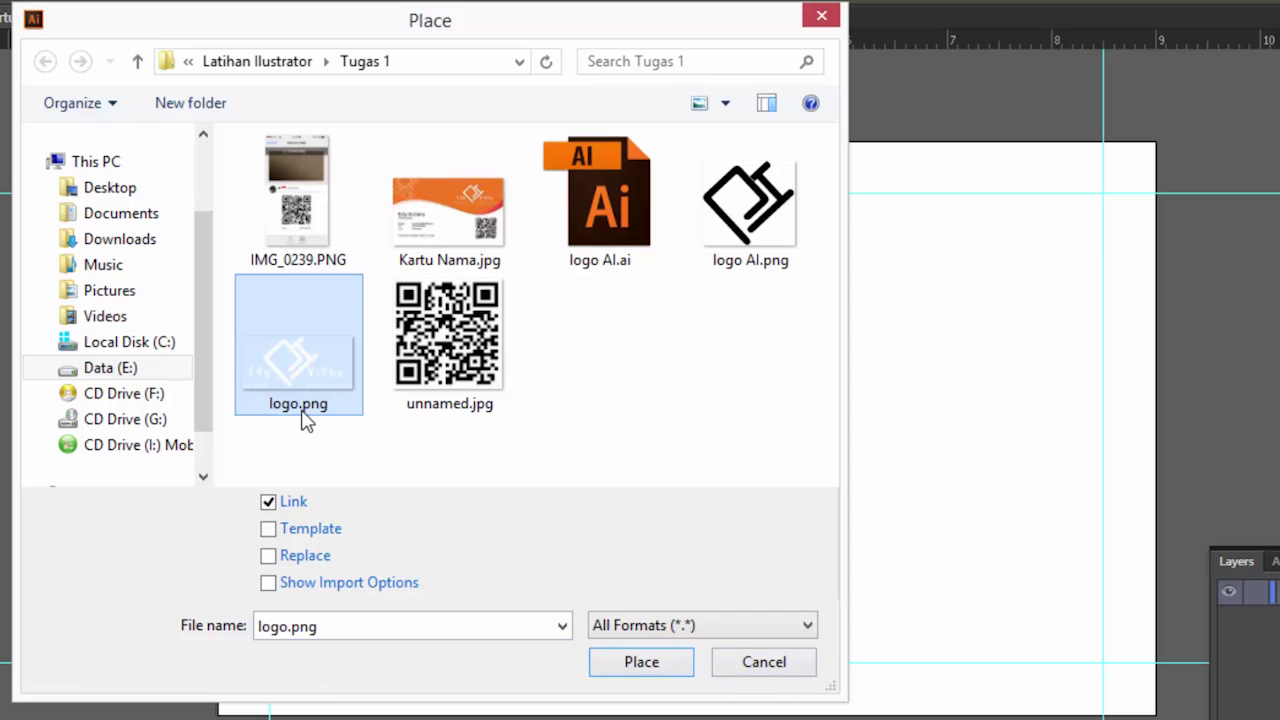
pyautogui.click(645, 662)
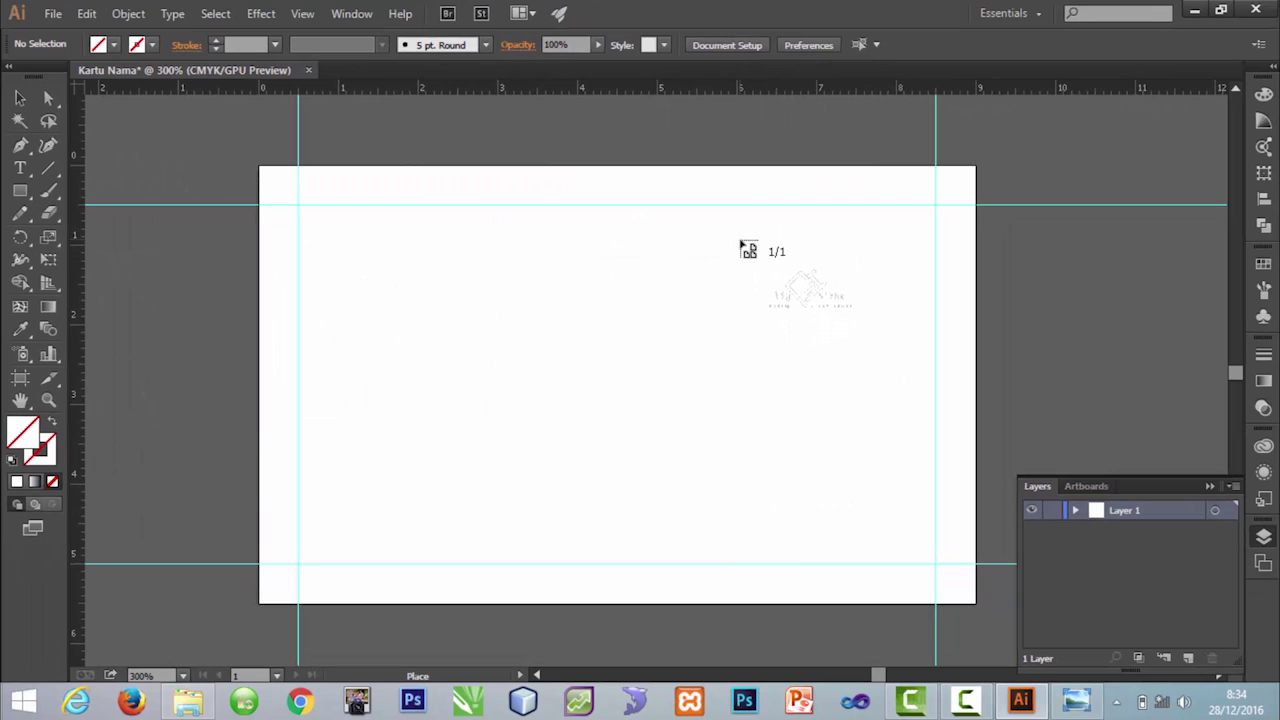
# Step: Drop logo.png near the card's top, right of centre, and exit isolation mode
pyautogui.click(731, 240)
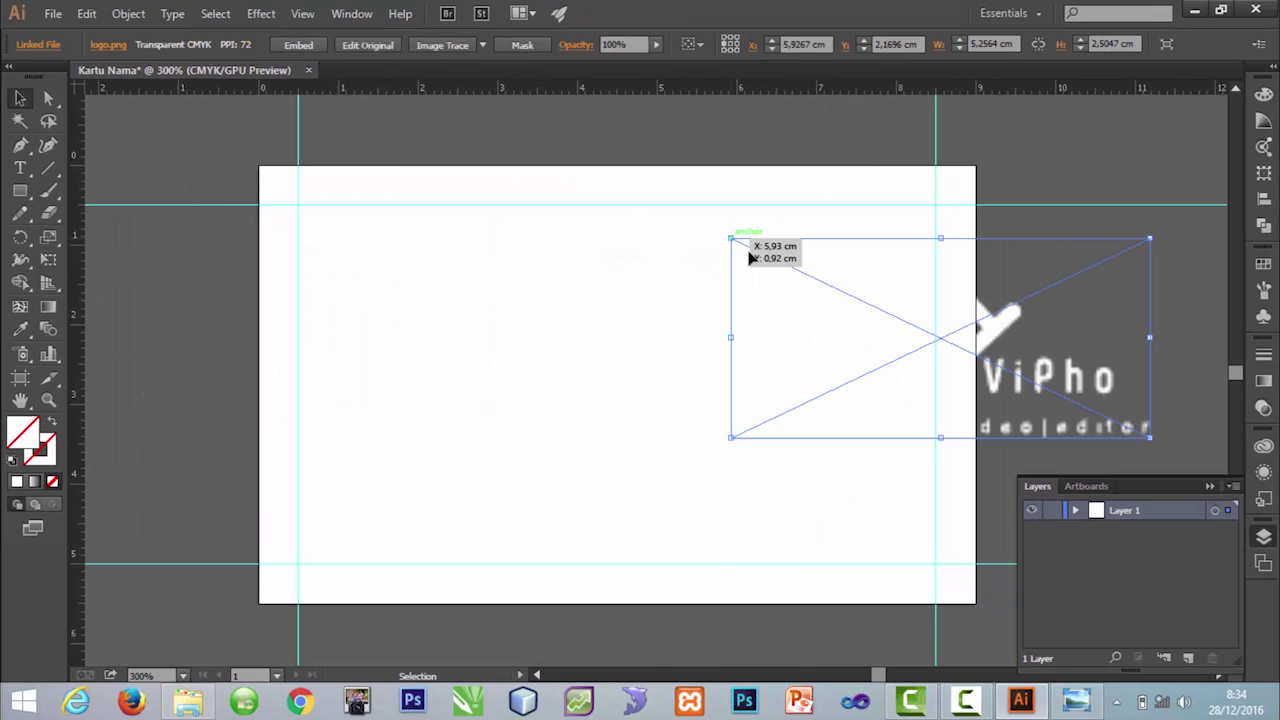
pyautogui.moveTo(930, 320); pyautogui.dragTo(769, 294)
pyautogui.doubleClick(769, 294)
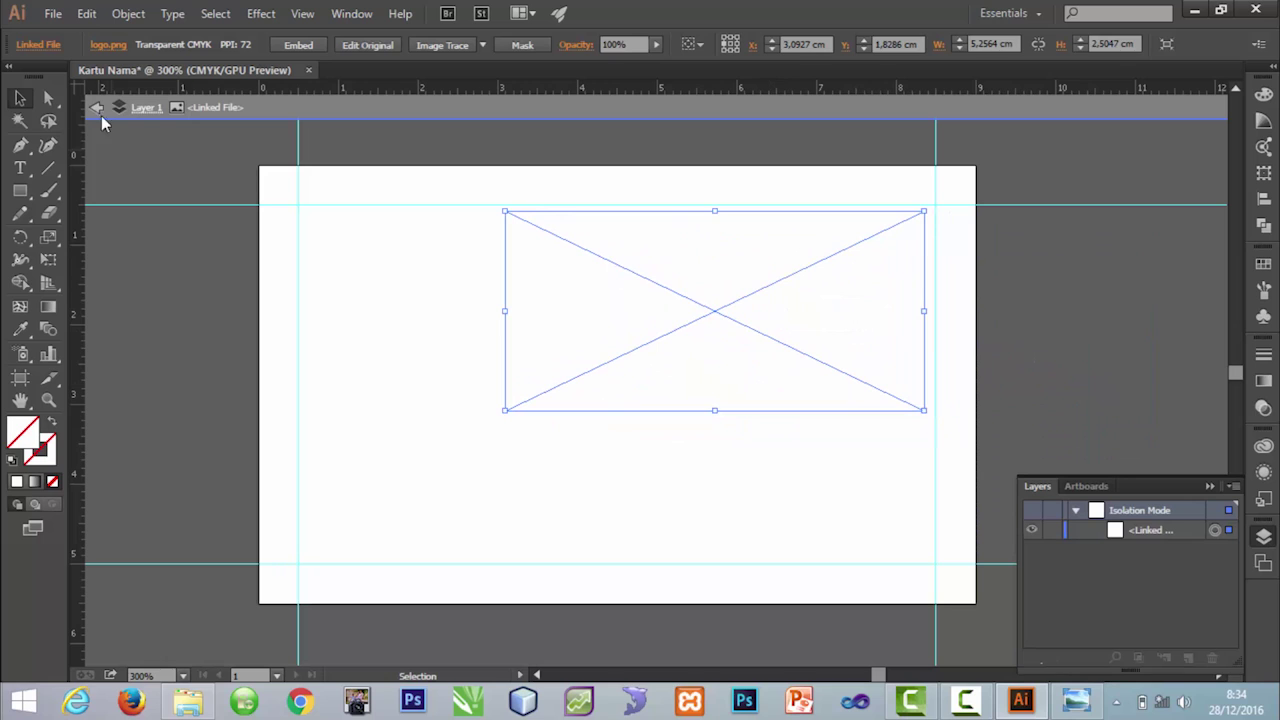
pyautogui.click(98, 108)
pyautogui.click(769, 323)
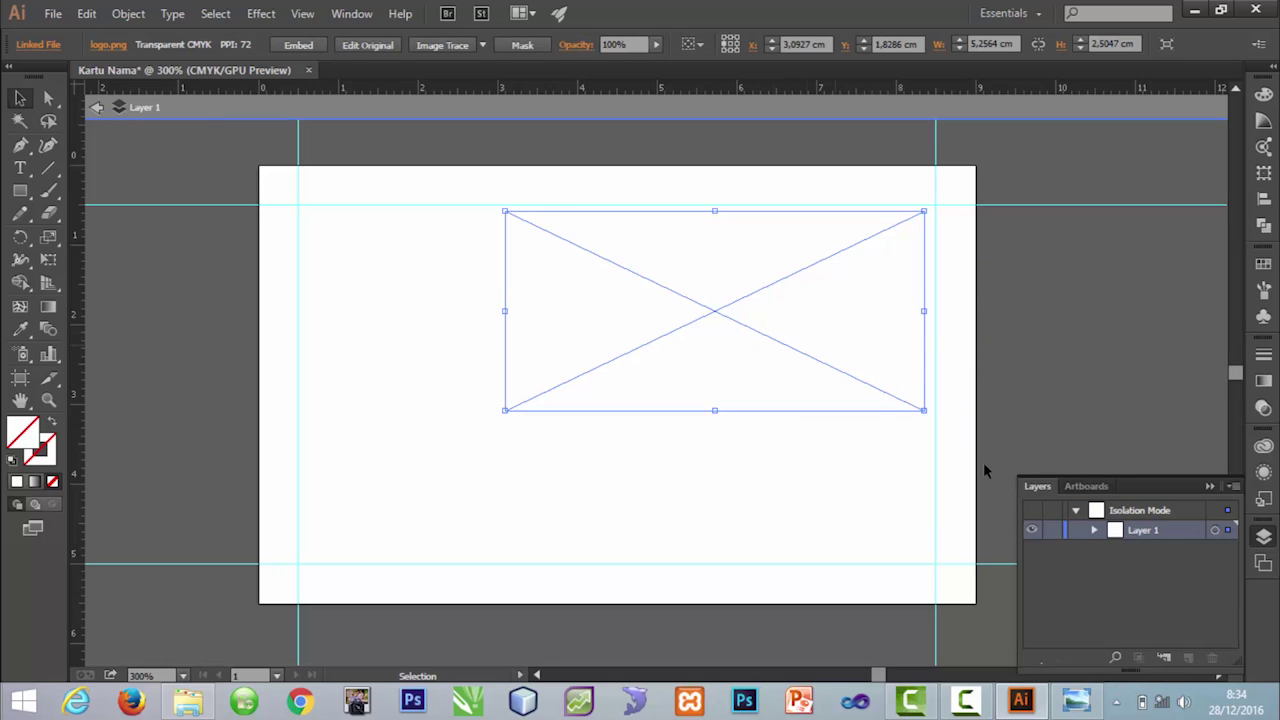
pyautogui.click(1055, 530)
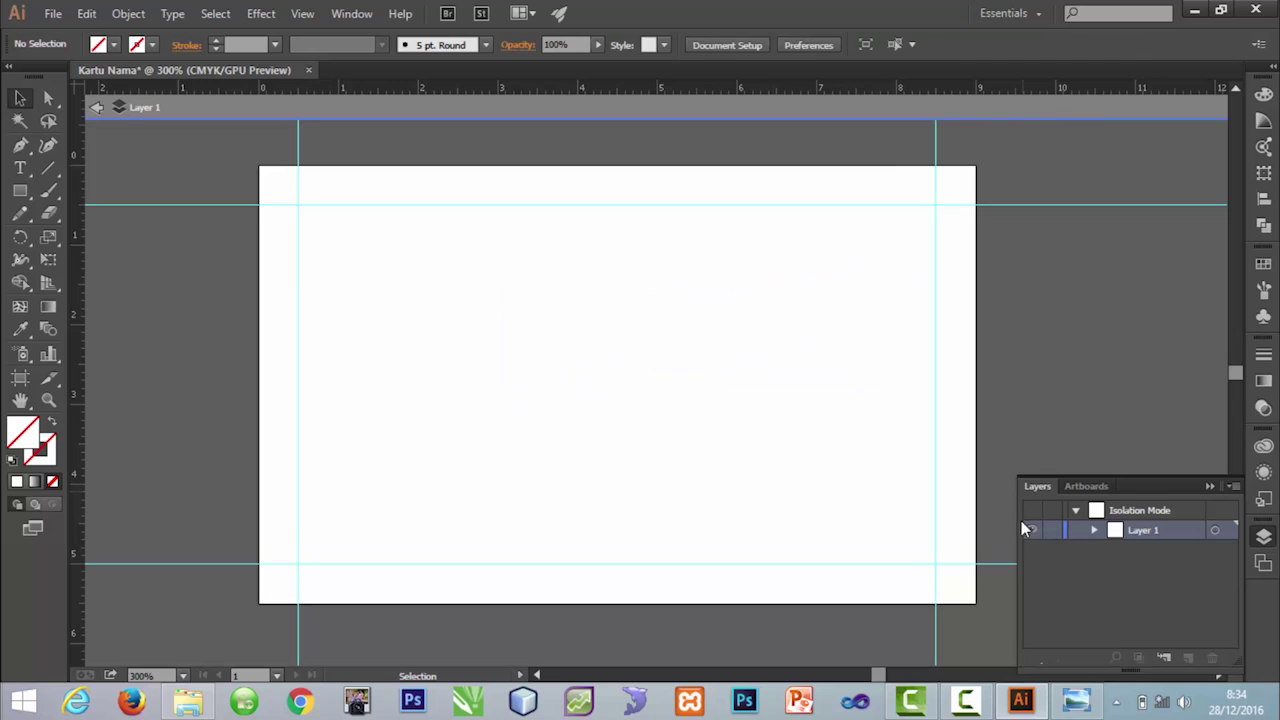
pyautogui.click(775, 295)
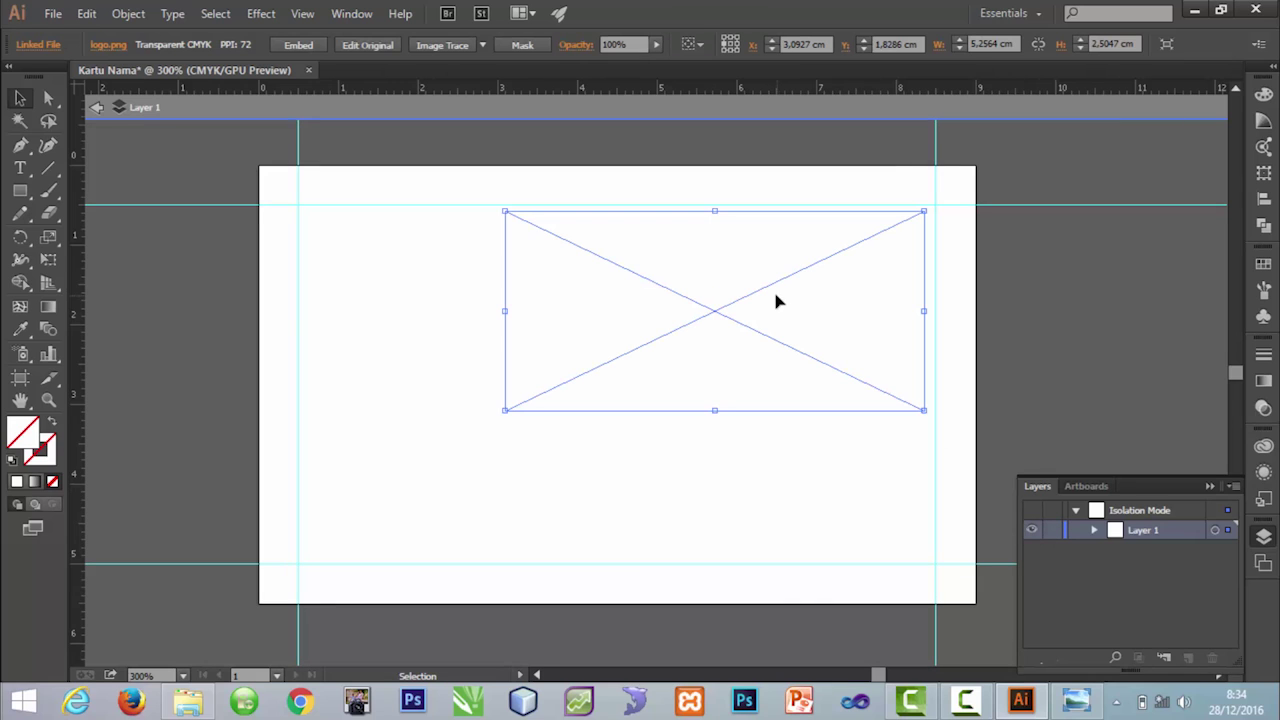
pyautogui.click(97, 108)
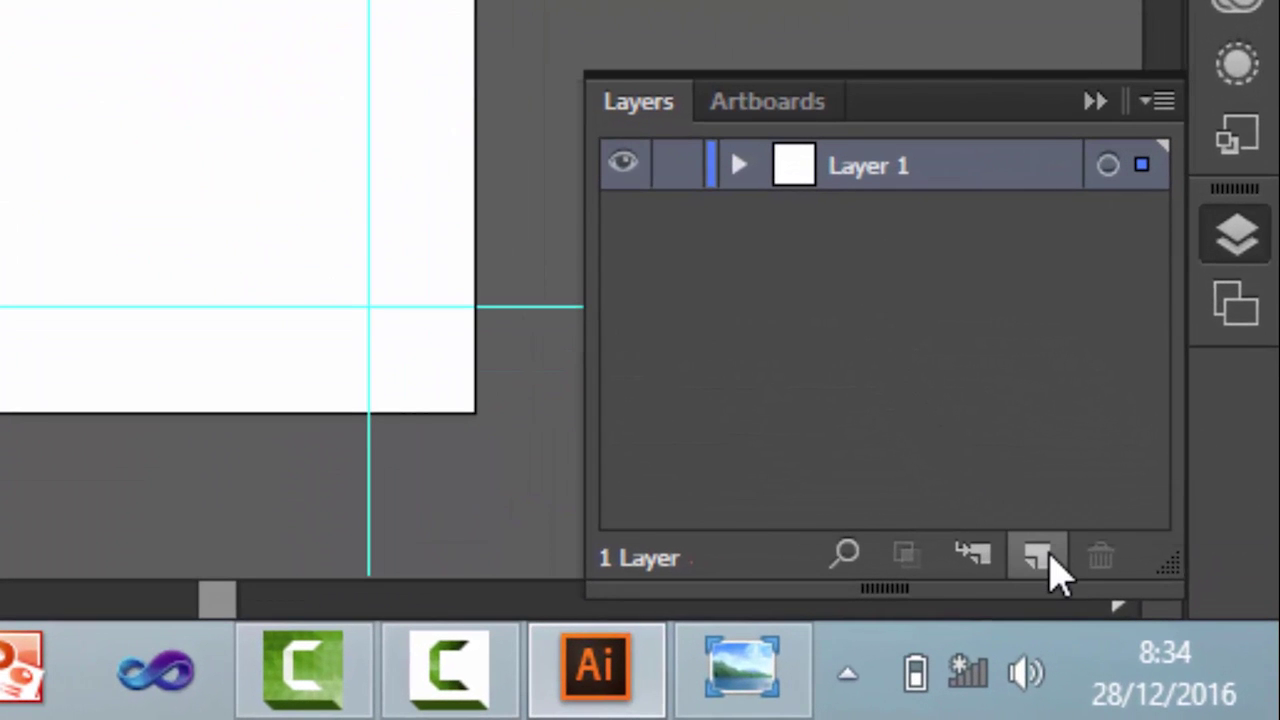
# Step: Add a new layer named Background and move it beneath Layer 1
pyautogui.click(1050, 566)
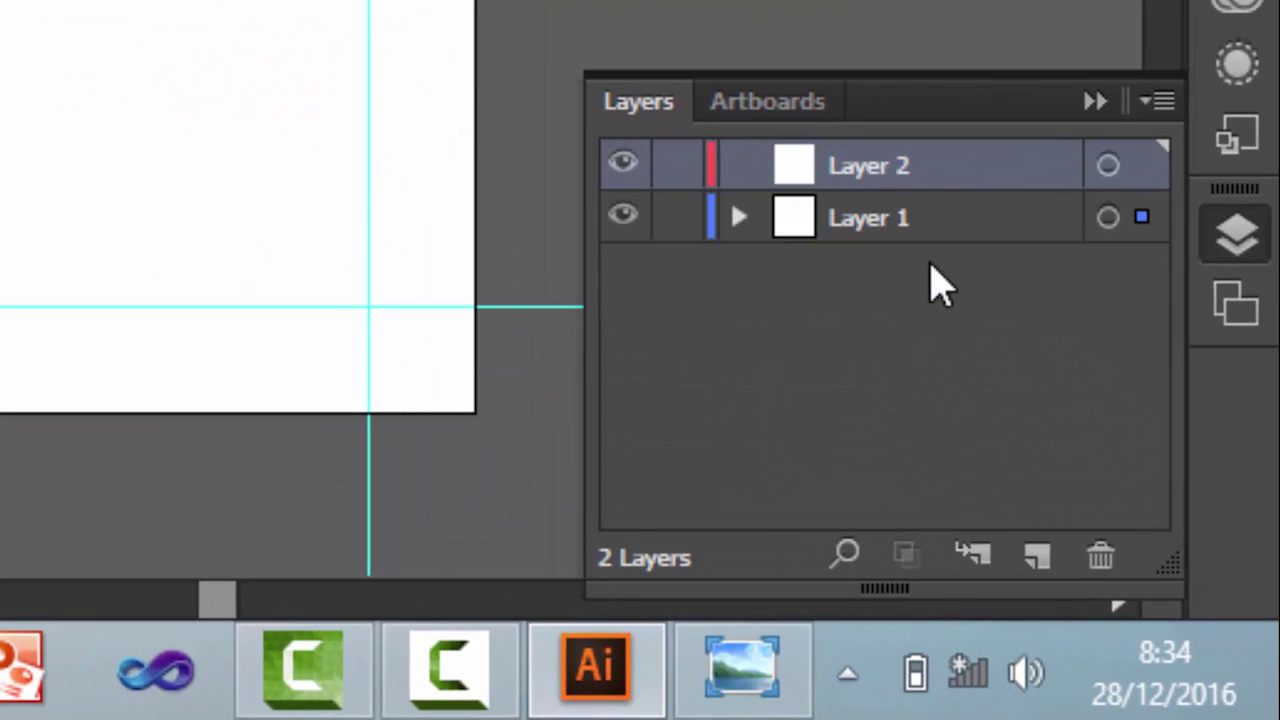
pyautogui.doubleClick(884, 150)
pyautogui.write('Bac')
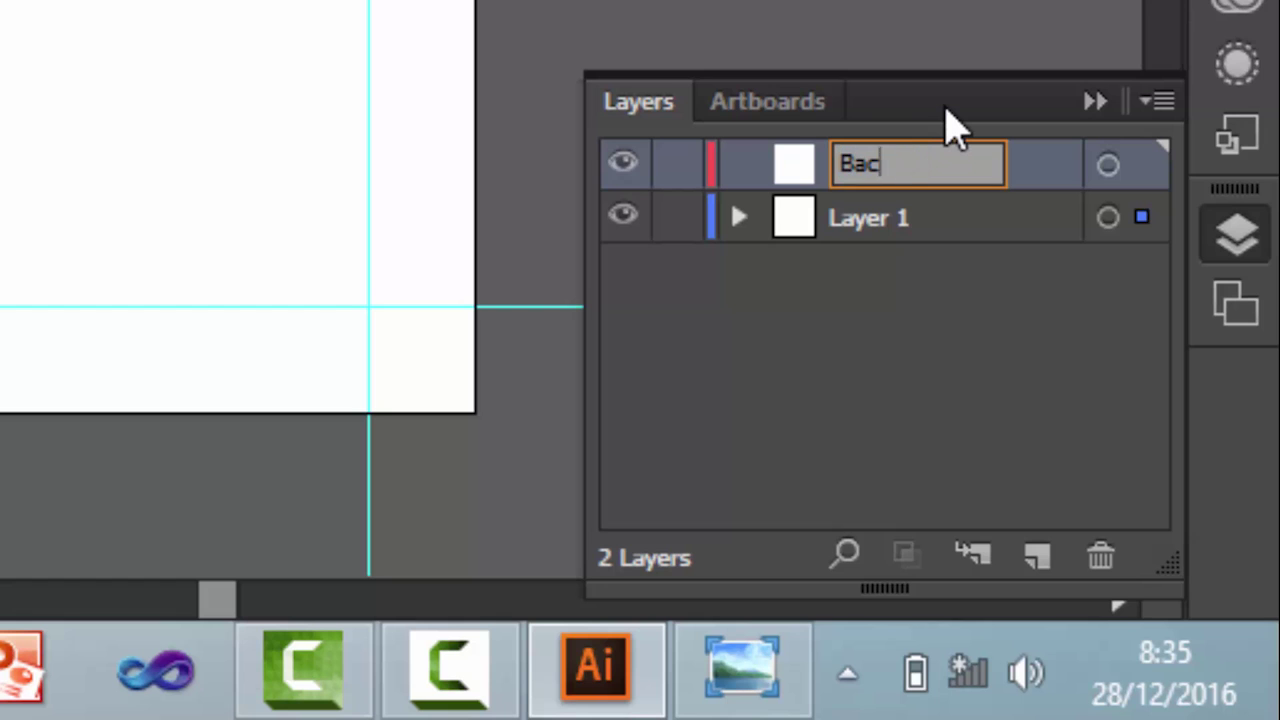
pyautogui.write('kground')
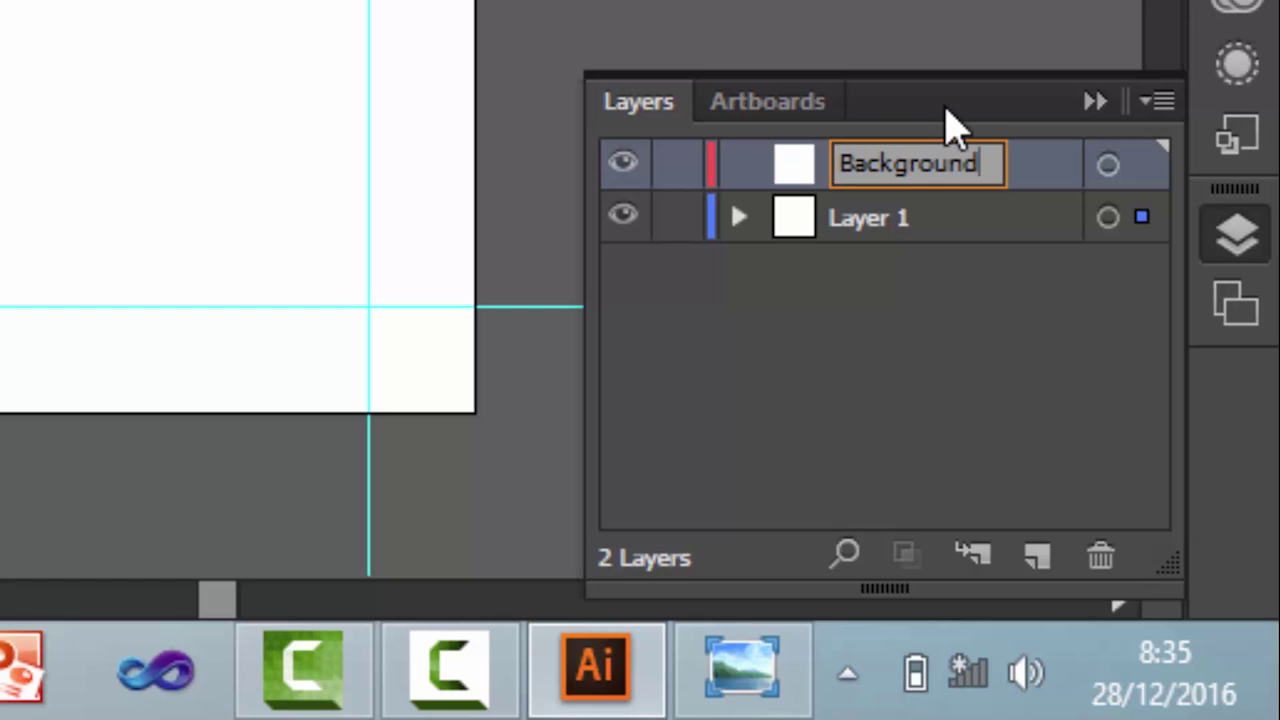
pyautogui.moveTo(1012, 172); pyautogui.dragTo(918, 229)
pyautogui.click(910, 228)
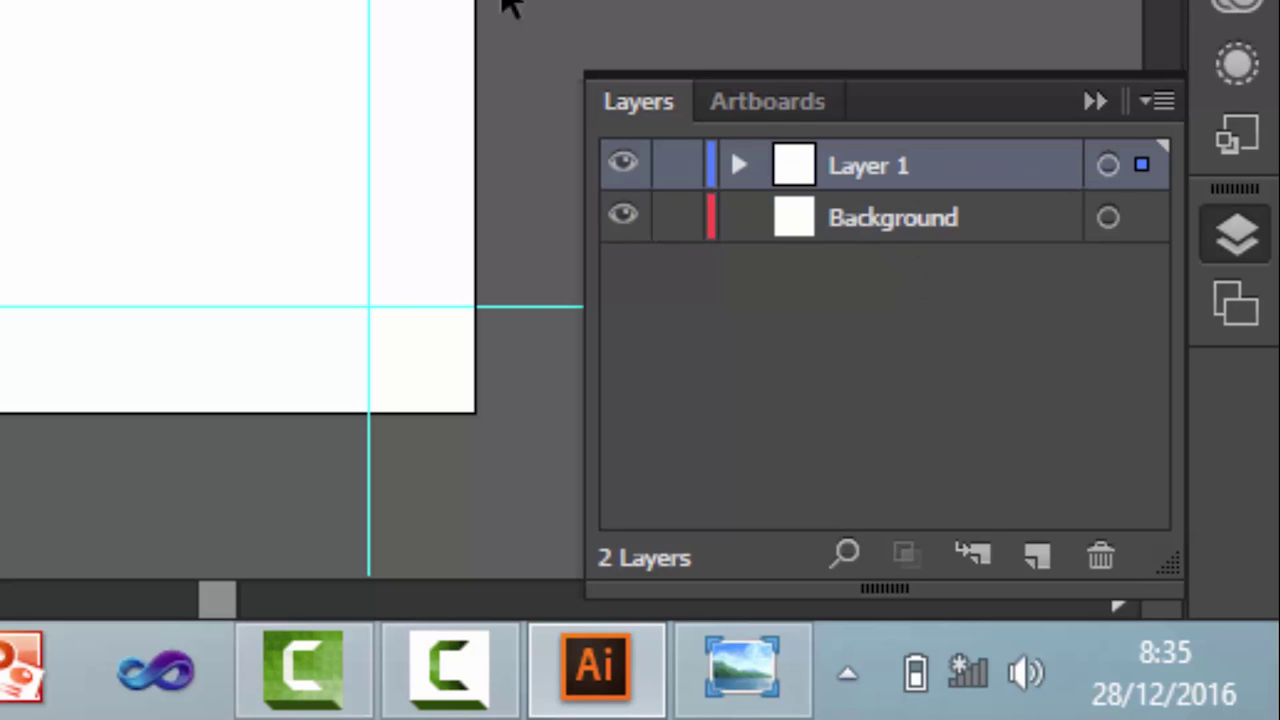
pyautogui.click(920, 226)
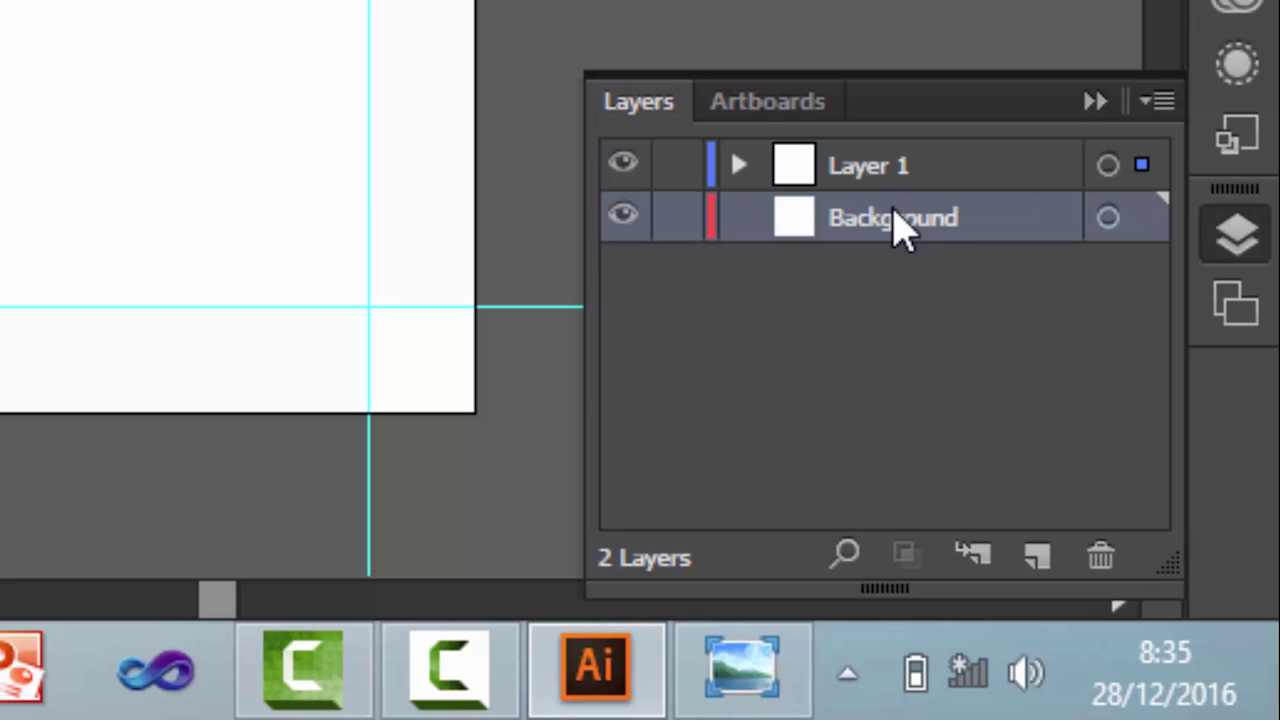
# Step: Rename Layer 1 to Logo and reselect the Background layer
pyautogui.click(874, 172)
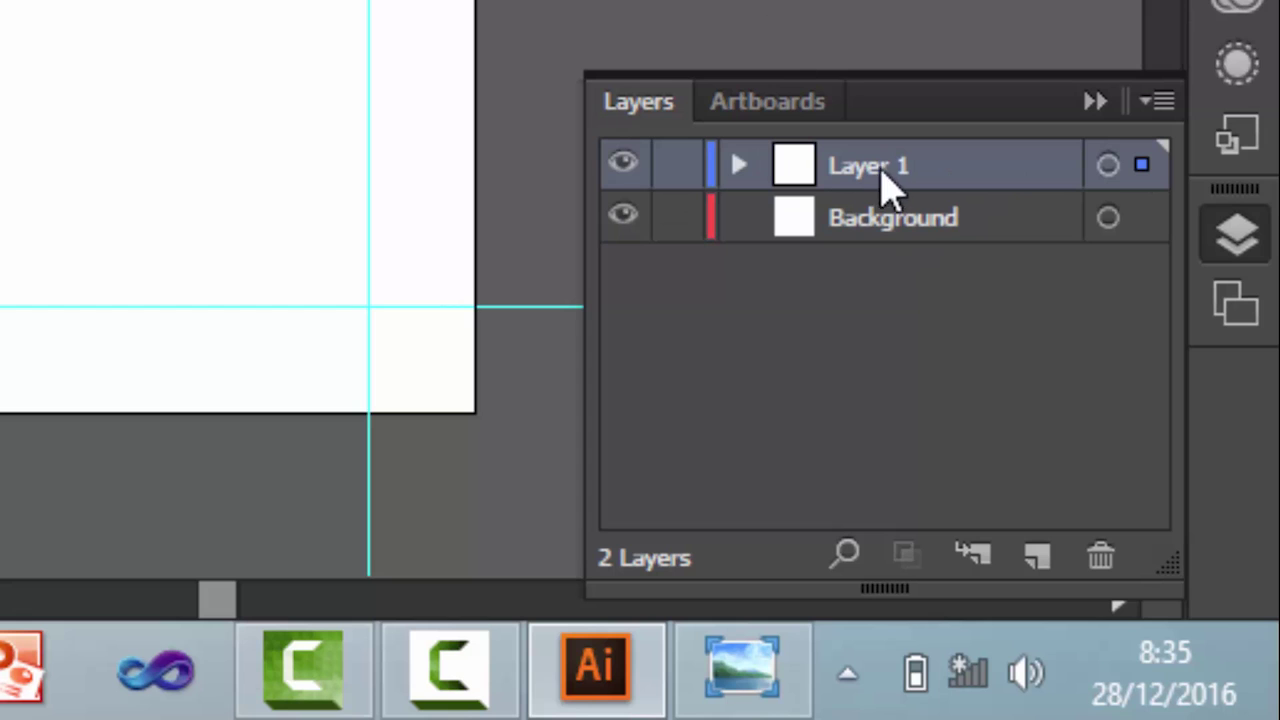
pyautogui.doubleClick(880, 168)
pyautogui.write('Logo')
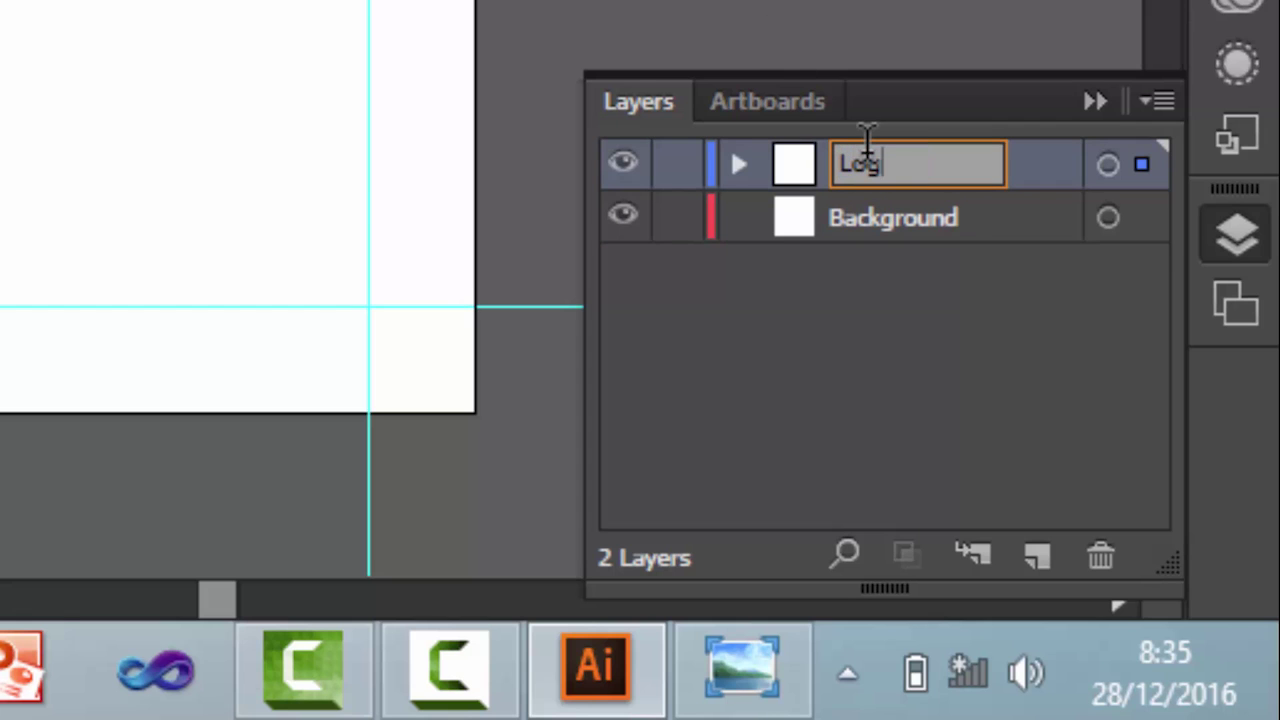
pyautogui.press('Return')
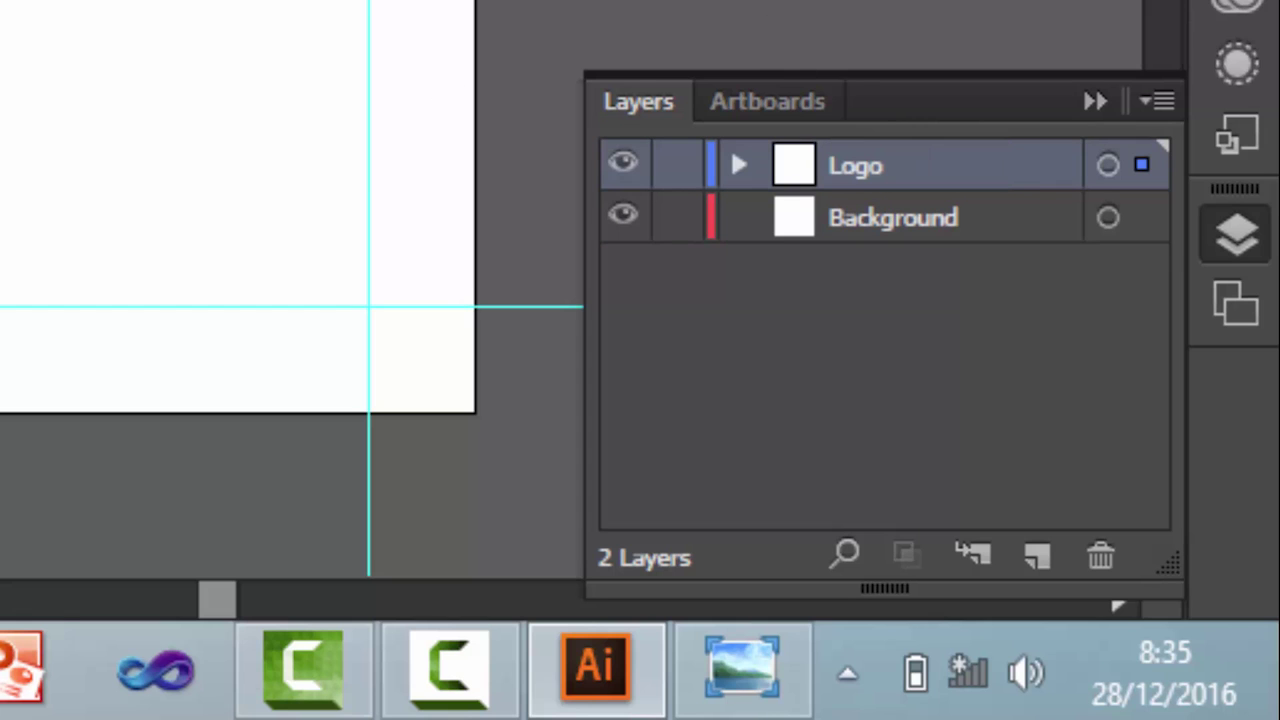
pyautogui.click(869, 222)
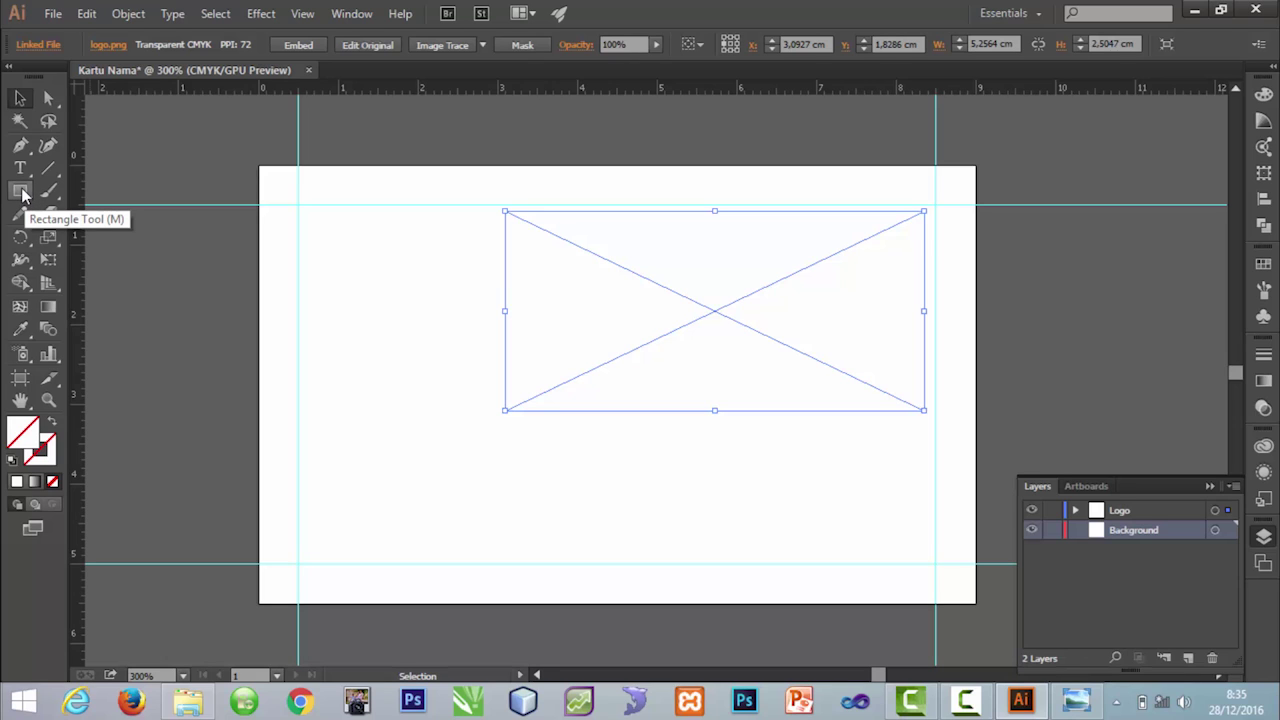
# Step: Draw a rectangle over the whole card and fill it with an orange swatch
pyautogui.click(21, 191)
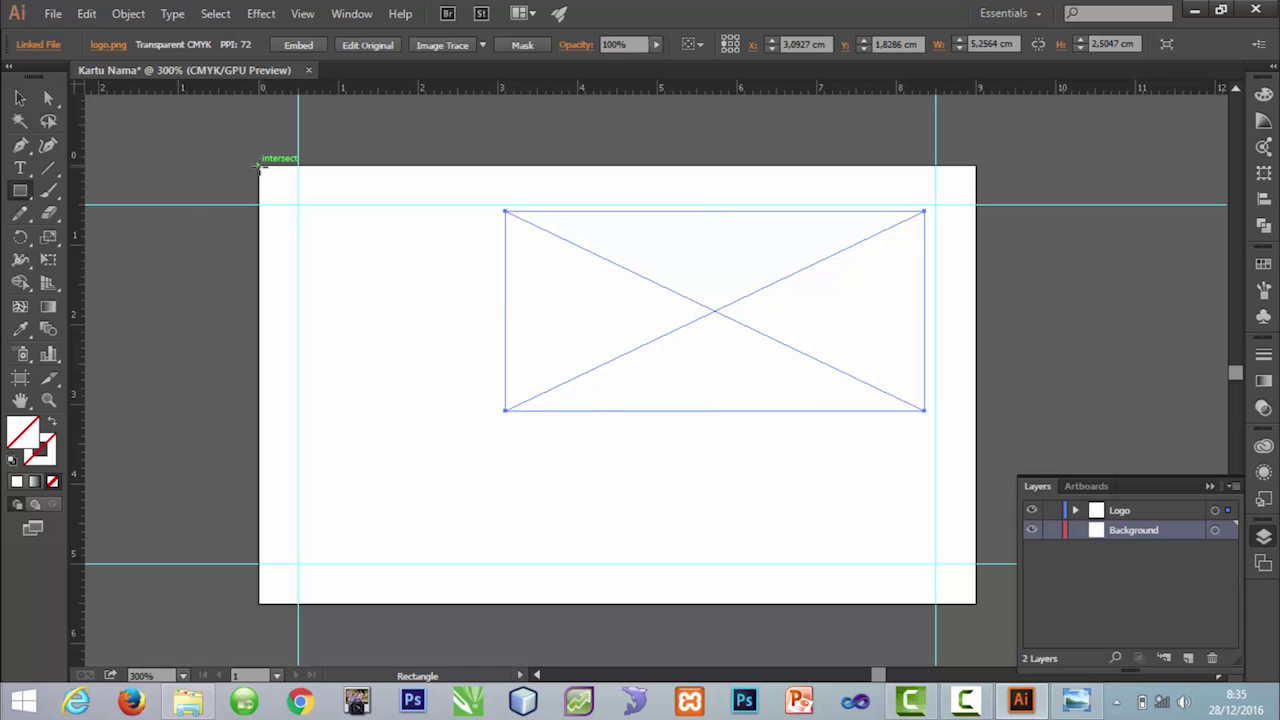
pyautogui.moveTo(262, 170); pyautogui.dragTo(975, 602)
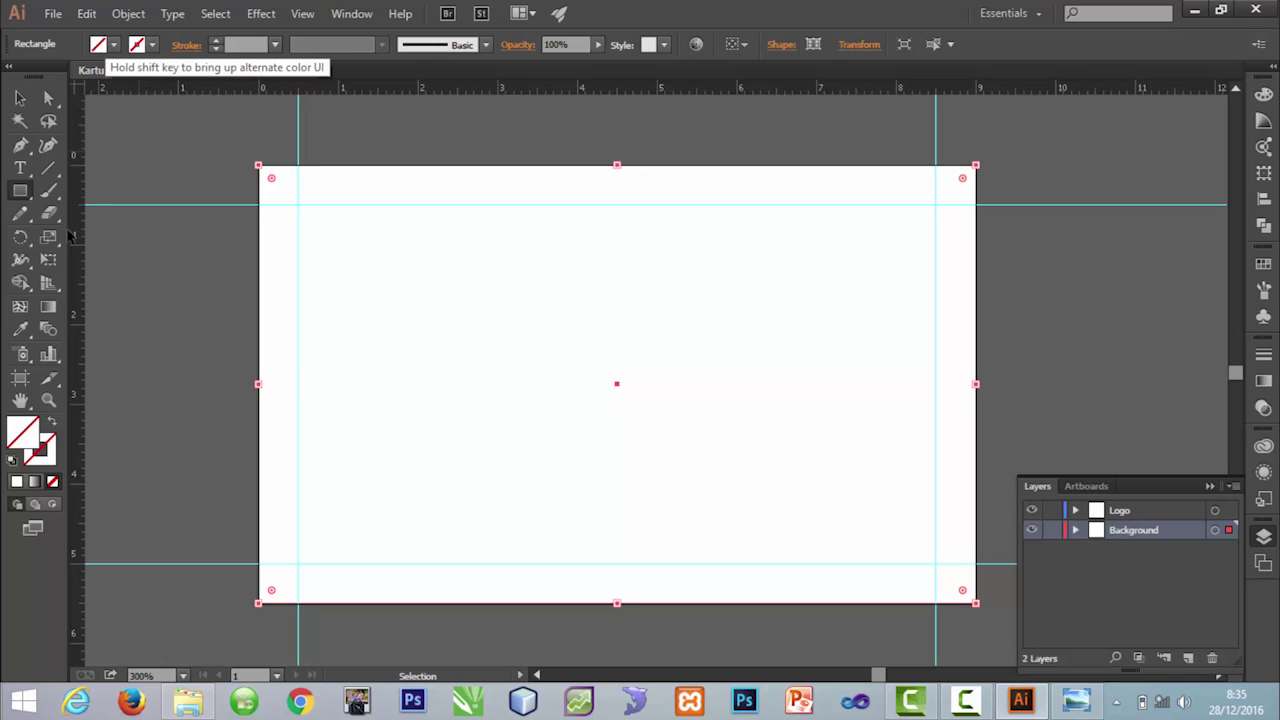
pyautogui.doubleClick(25, 437)
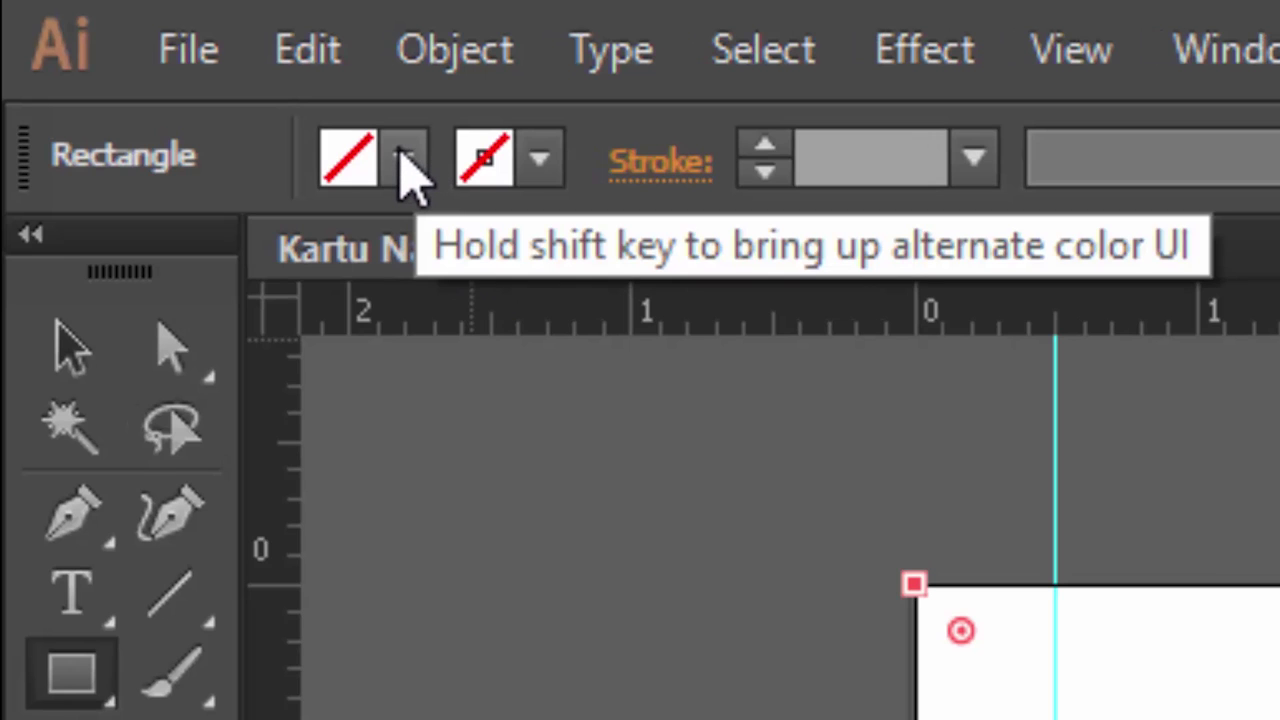
pyautogui.click(405, 160)
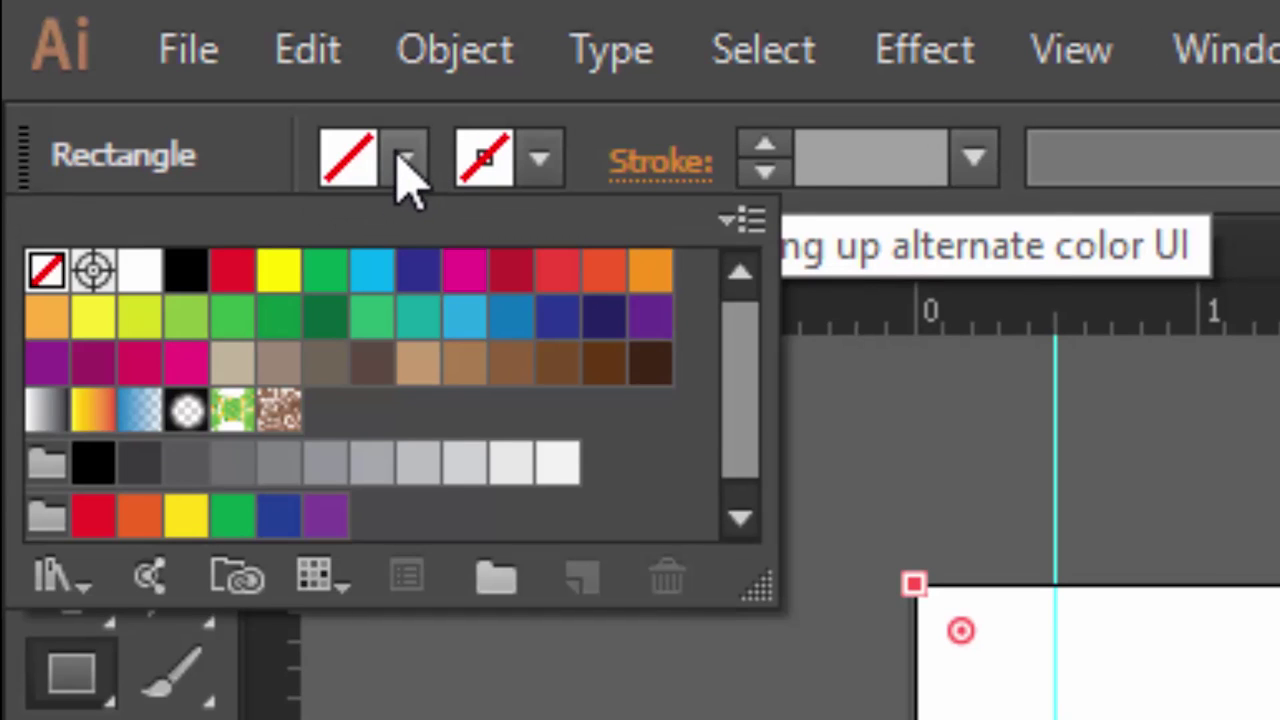
pyautogui.click(648, 282)
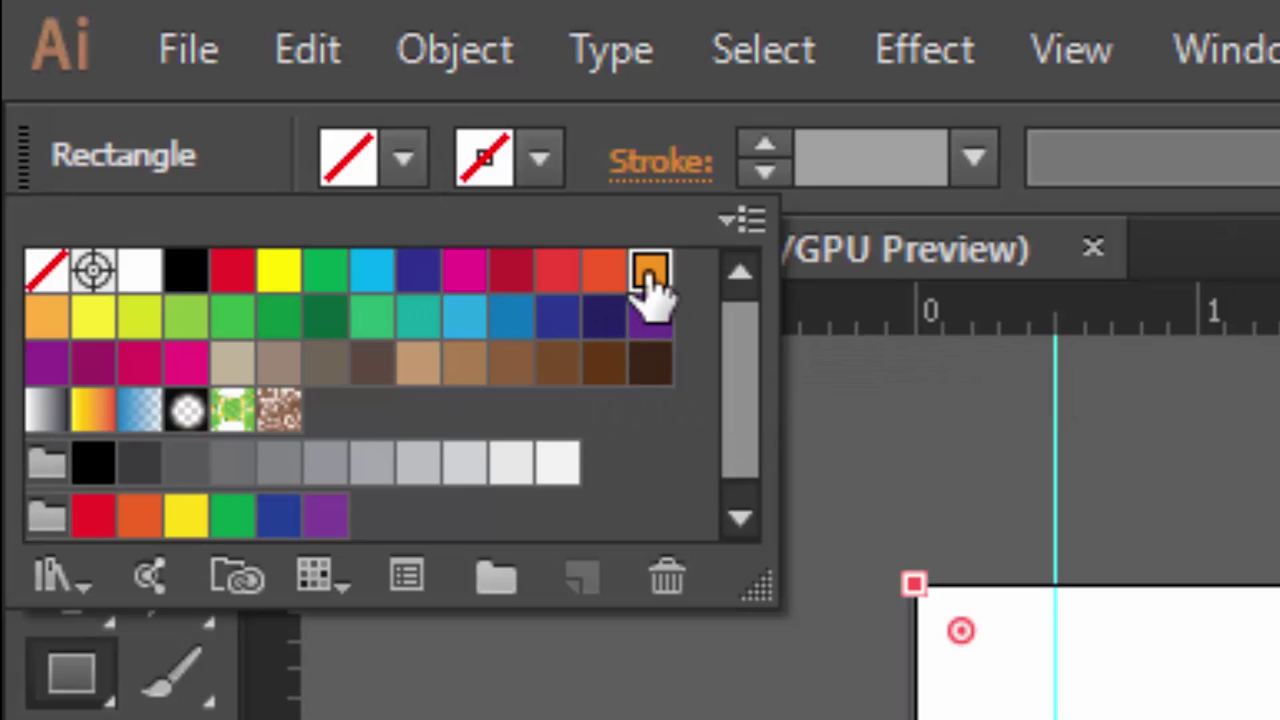
pyautogui.press('Escape')
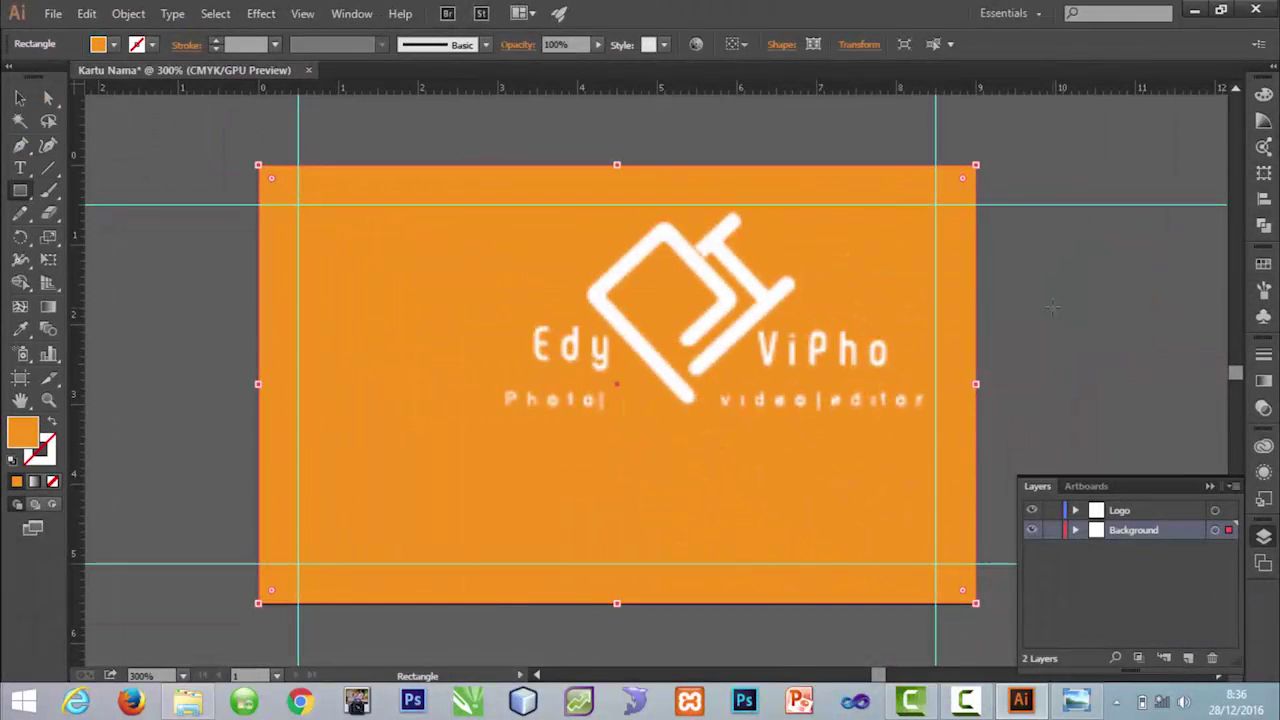
# Step: Delete the placed logo image and bring up the Tugas 1 folder in Explorer
pyautogui.press('v')
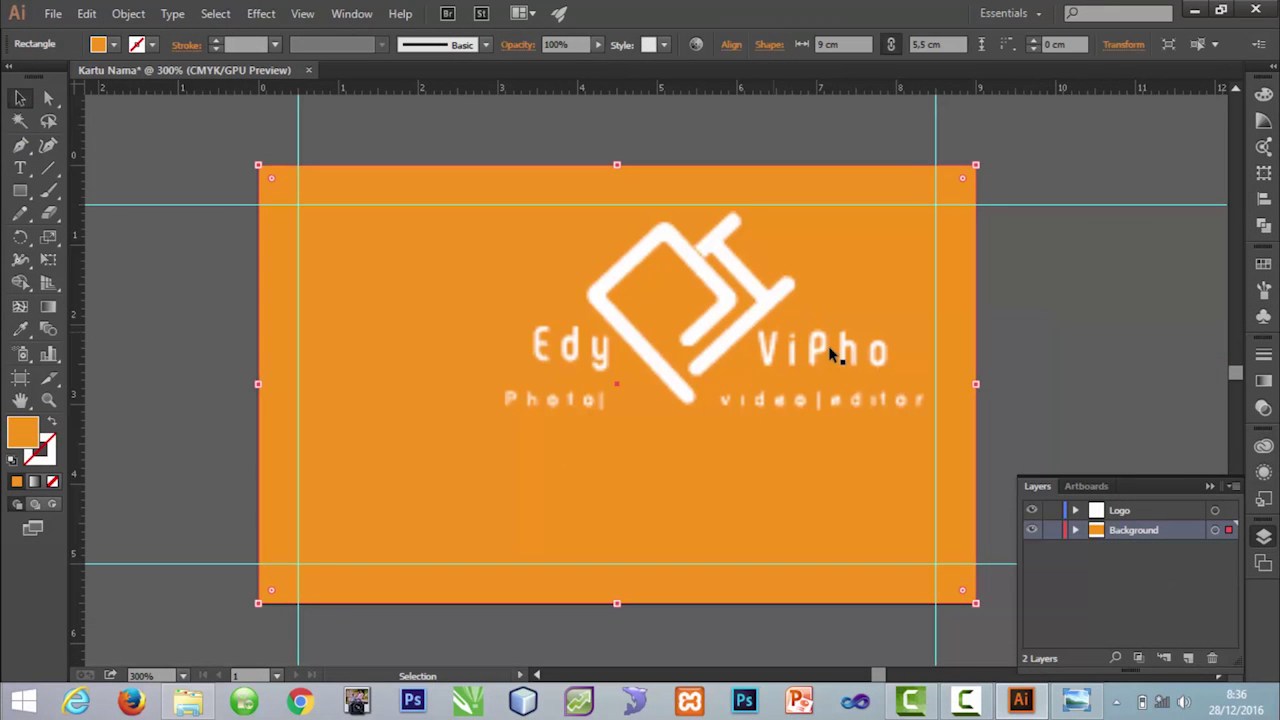
pyautogui.moveTo(757, 314); pyautogui.dragTo(731, 335)
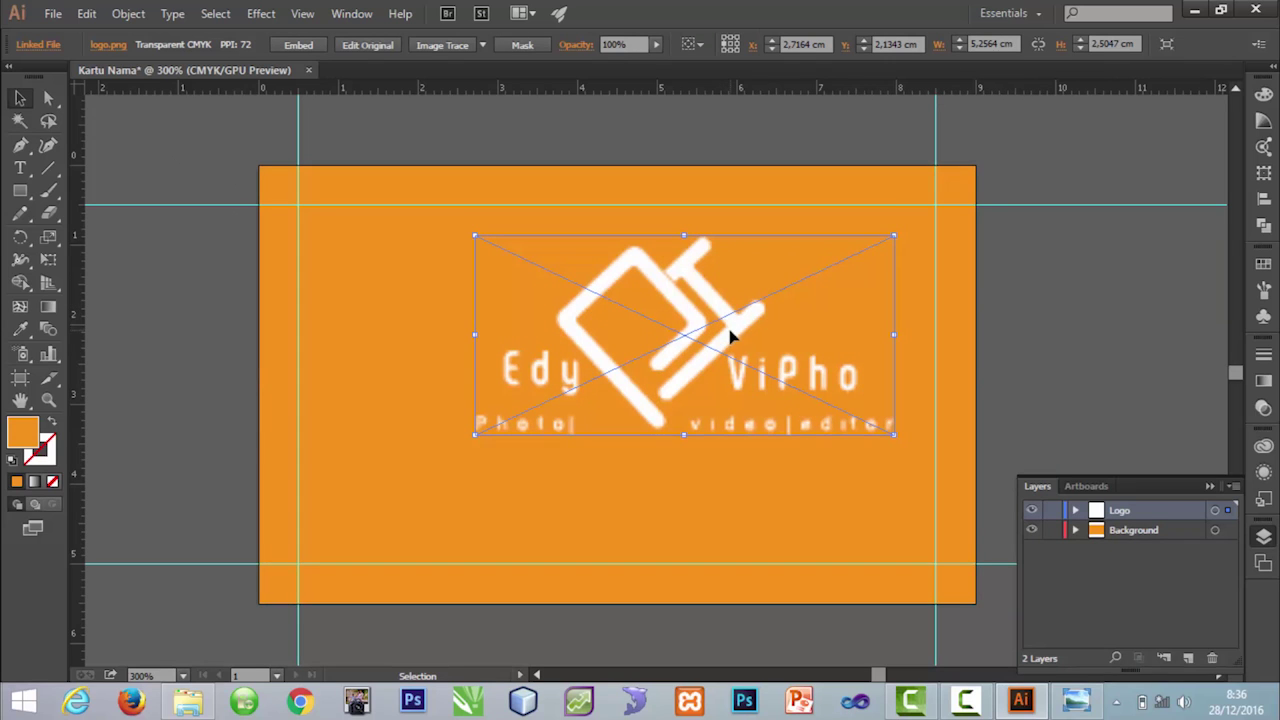
pyautogui.press('Delete')
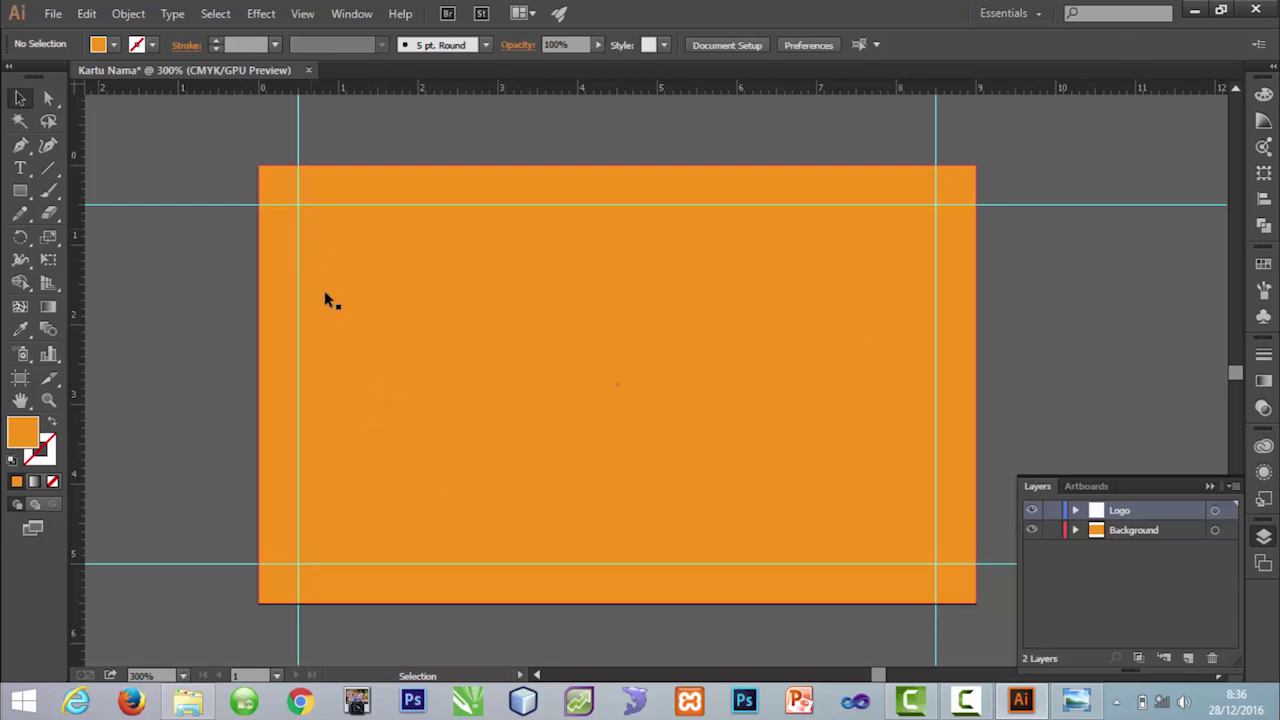
pyautogui.click(188, 700)
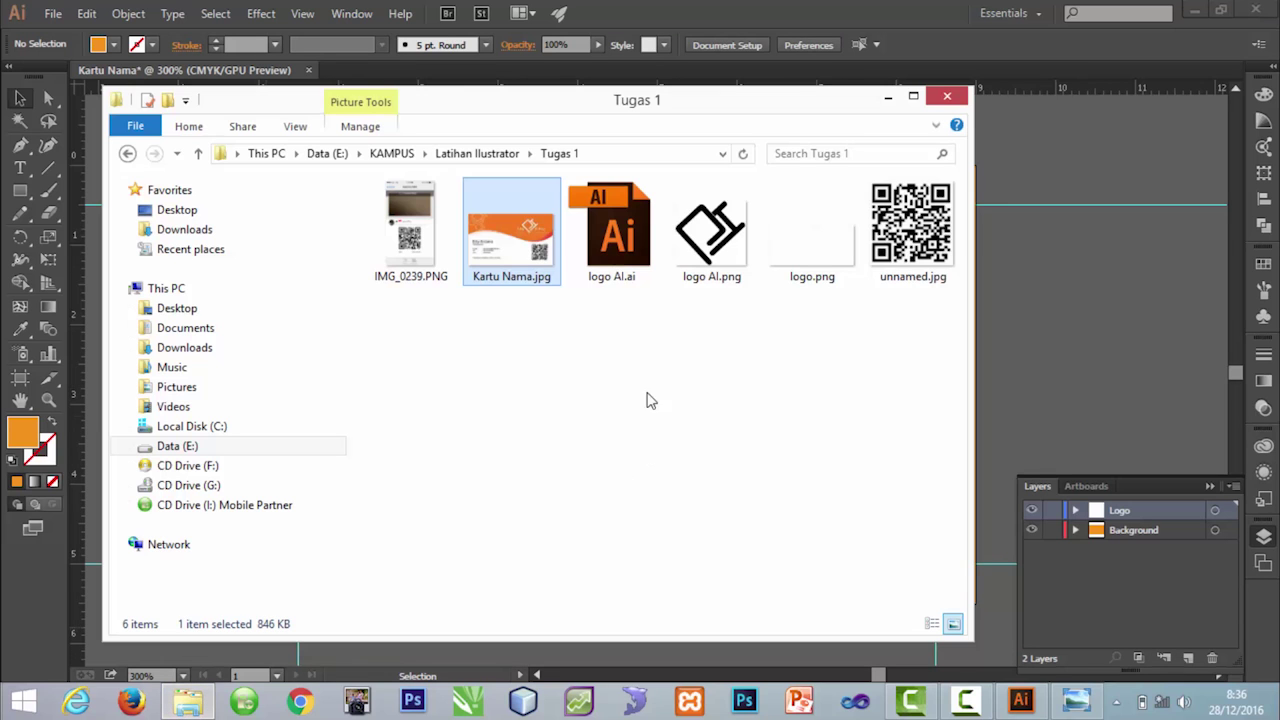
# Step: Open logo AI.ai from the Tugas 1 folder in Illustrator
pyautogui.click(662, 318)
pyautogui.doubleClick(630, 255)
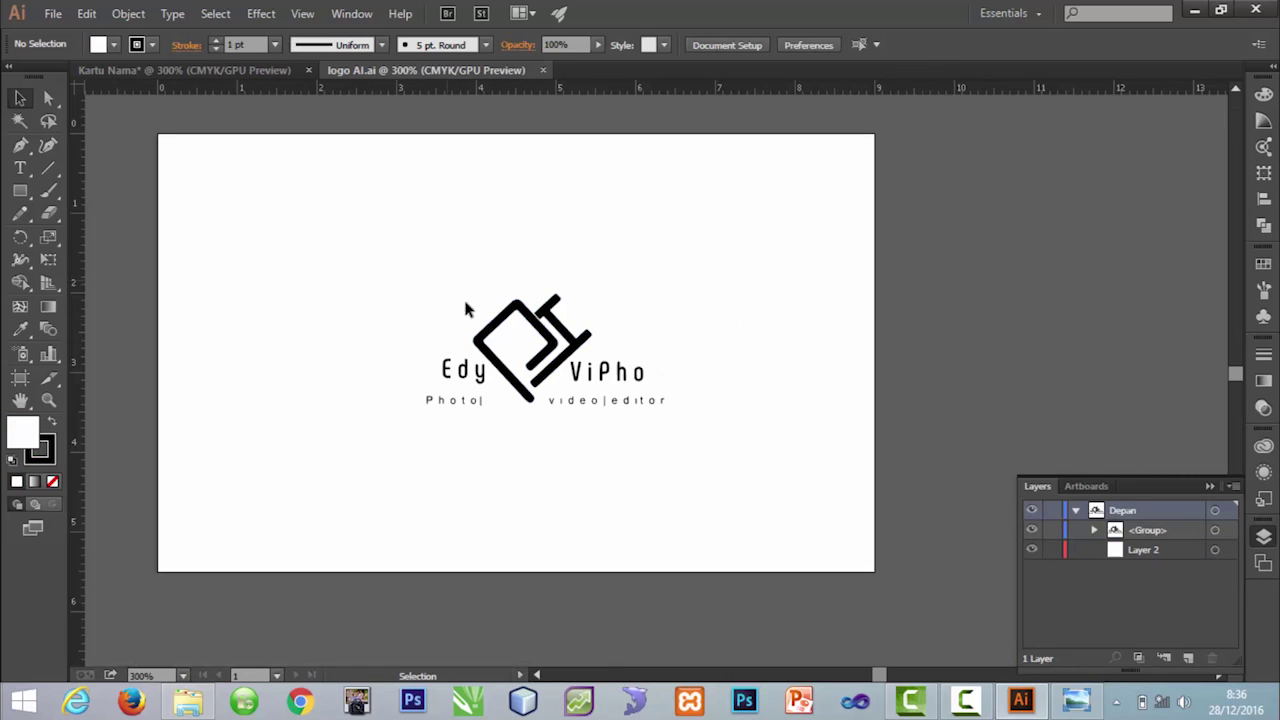
pyautogui.click(545, 345)
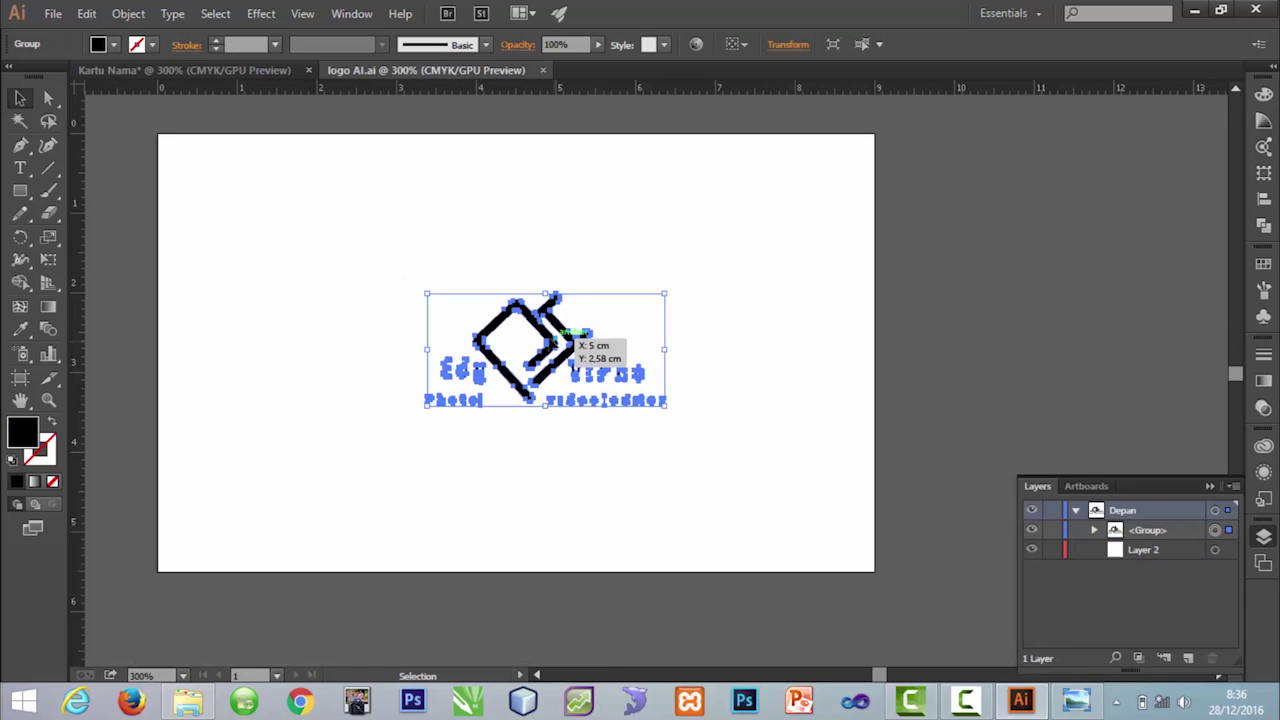
pyautogui.click(255, 71)
pyautogui.click(409, 70)
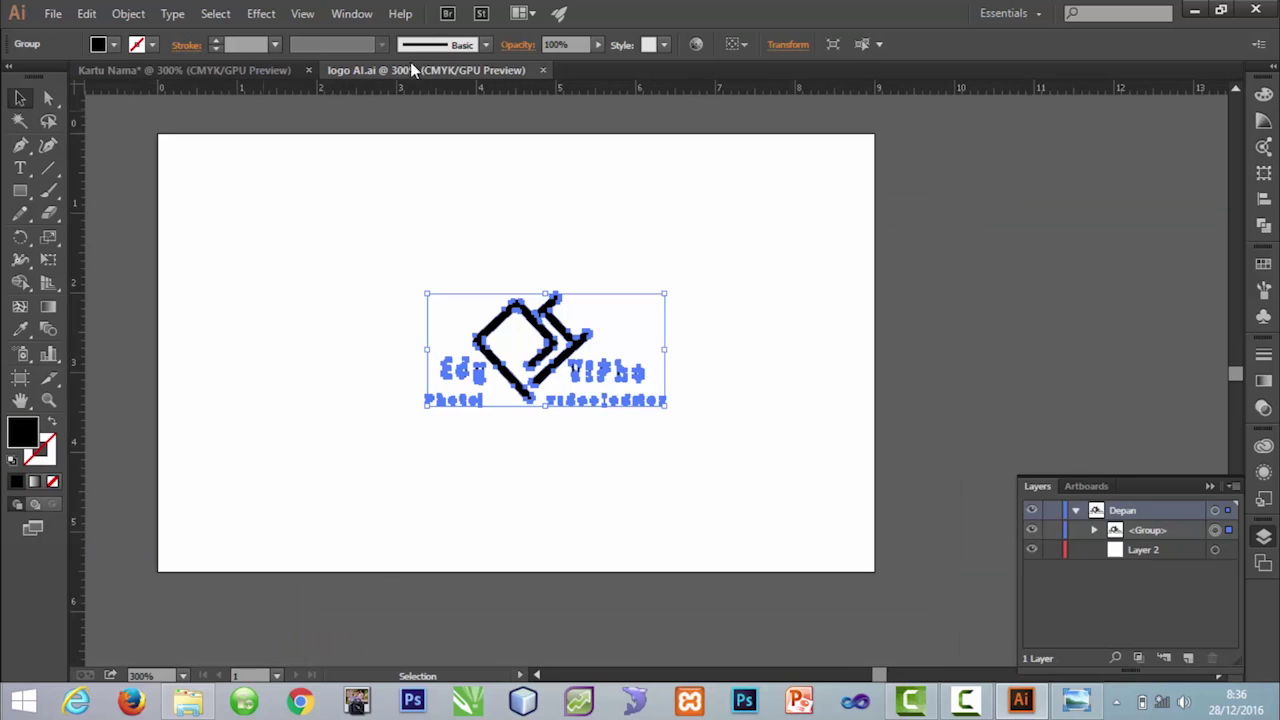
# Step: Select all the Edy ViPho logo artwork, copy it, and return to Kartu Nama
pyautogui.press('a')
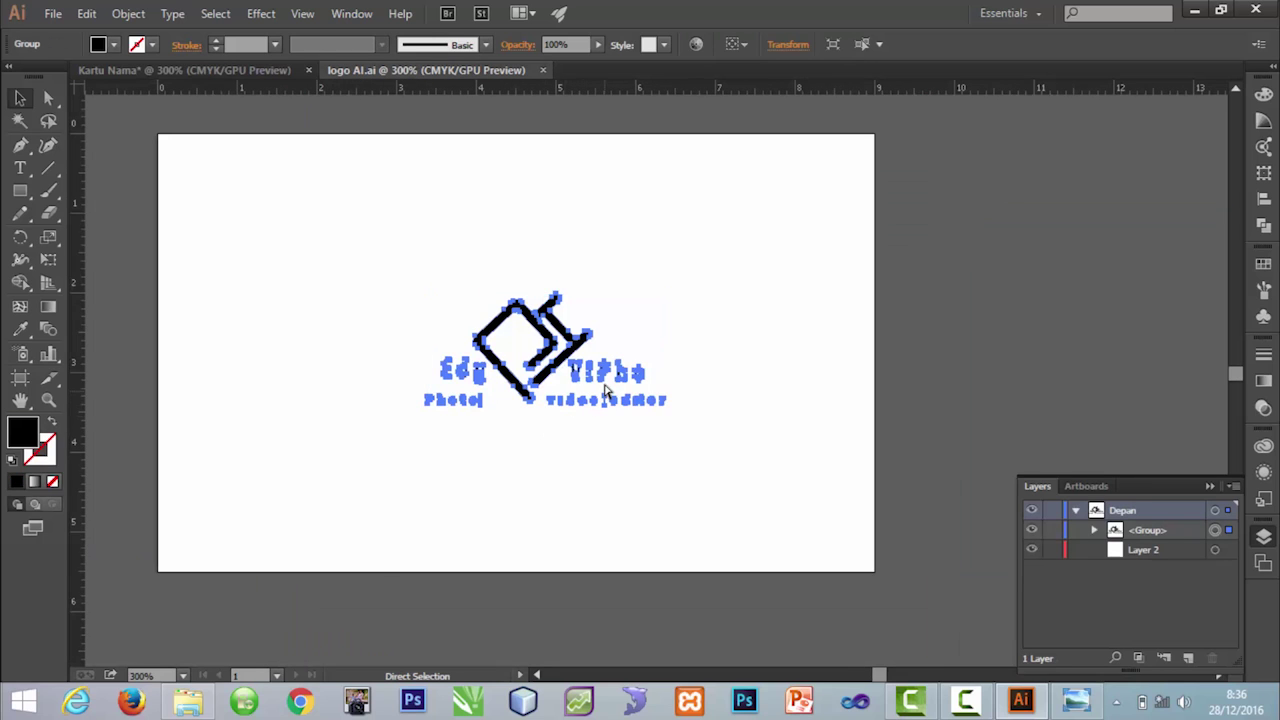
pyautogui.hotkey('ctrl', 'shift', 'a')
pyautogui.hotkey('ctrl', 'a')
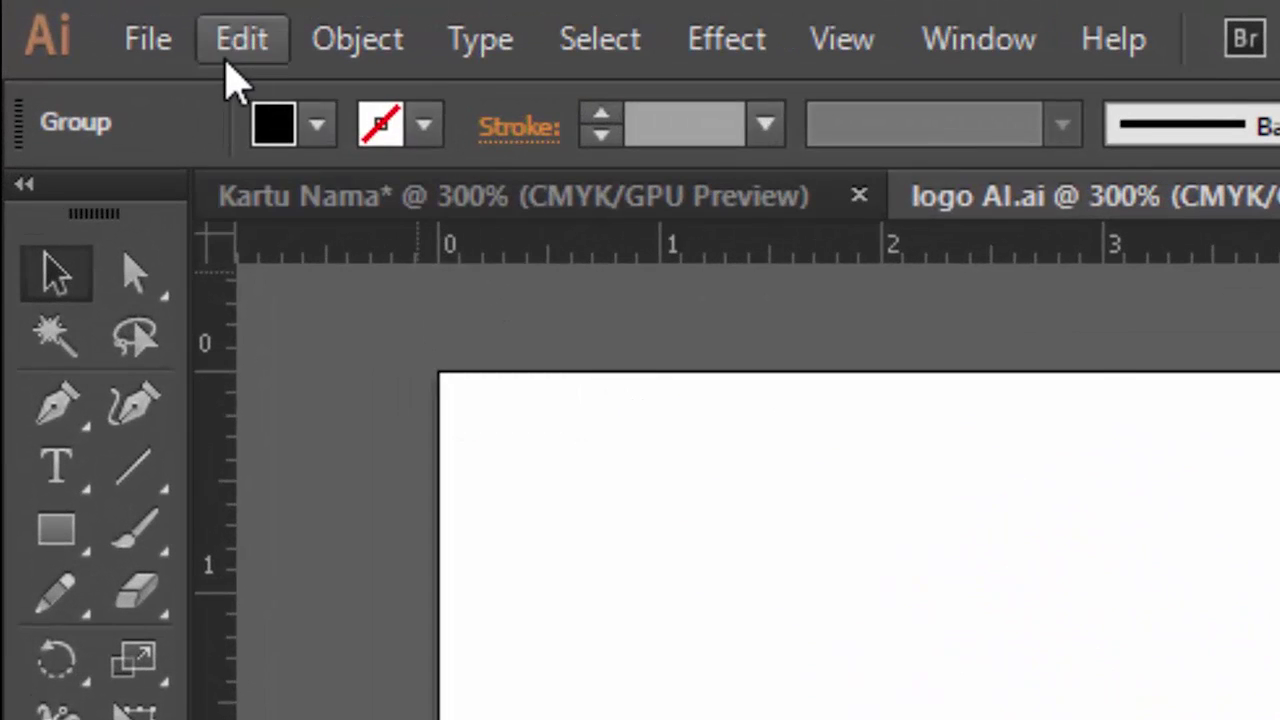
pyautogui.click(114, 22)
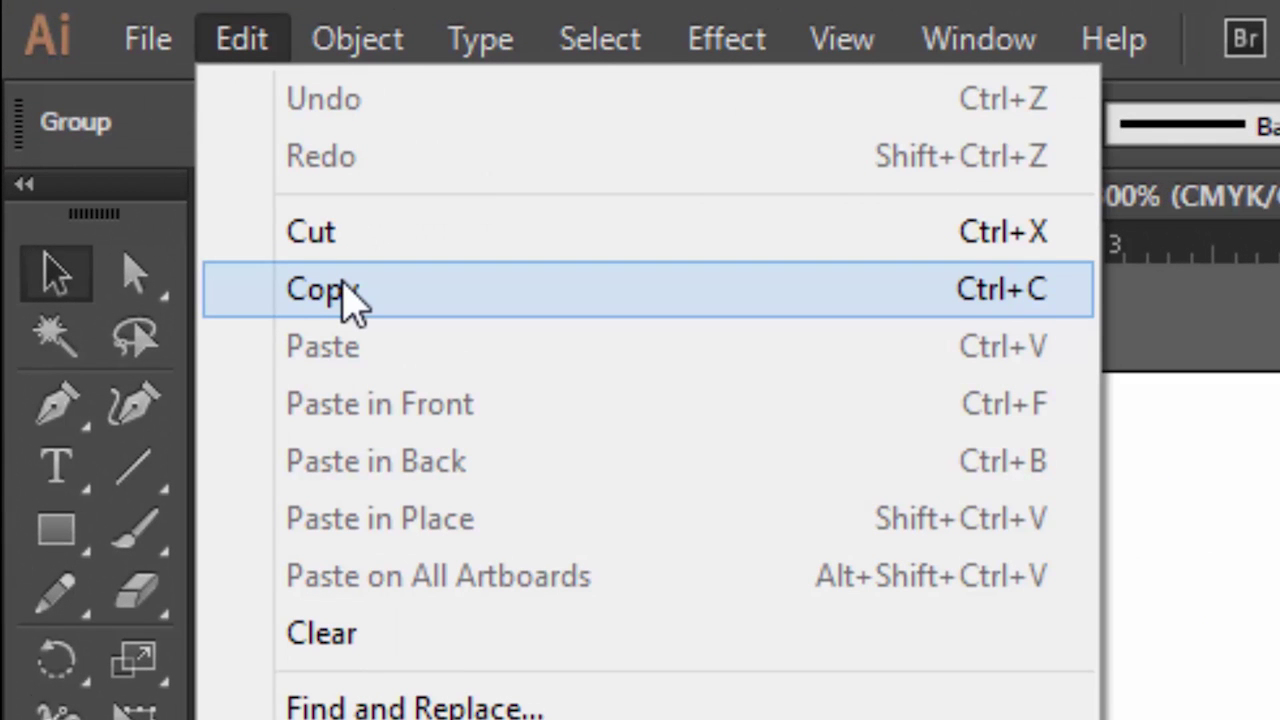
pyautogui.click(345, 290)
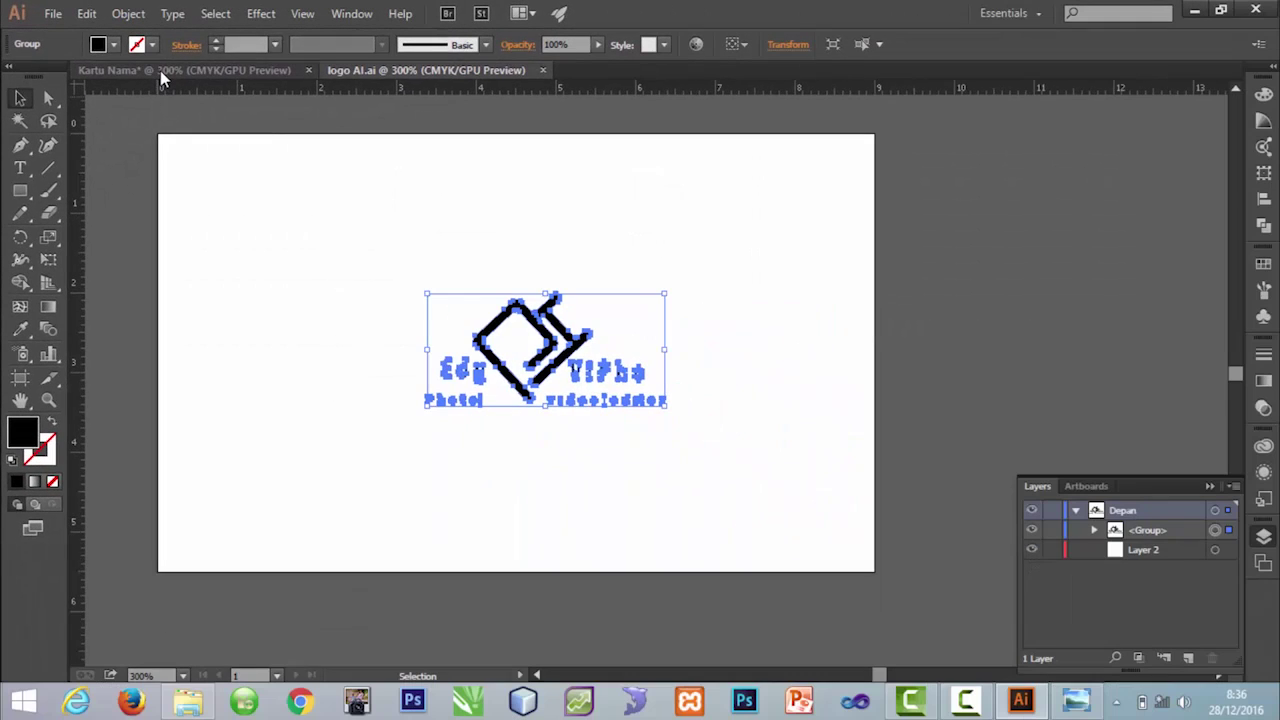
pyautogui.click(161, 72)
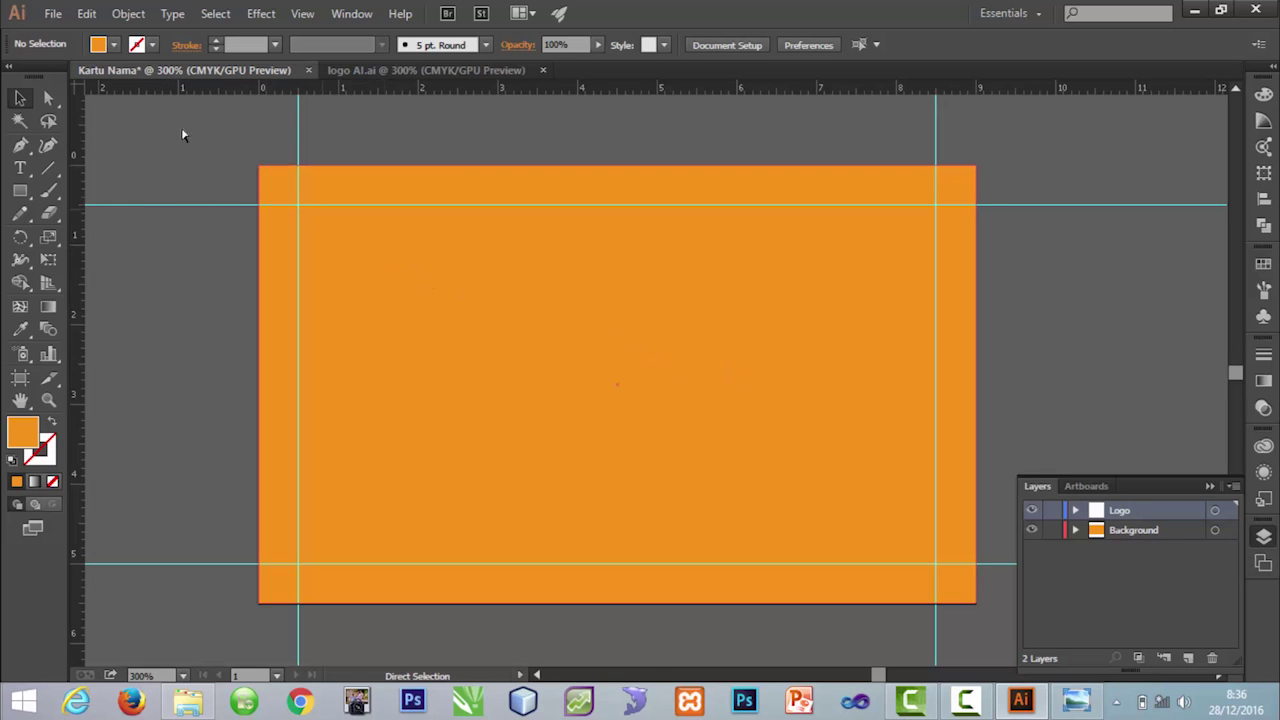
# Step: Paste the Edy ViPho logo at the card's upper right and bring up its fill Color Picker
pyautogui.click(86, 13)
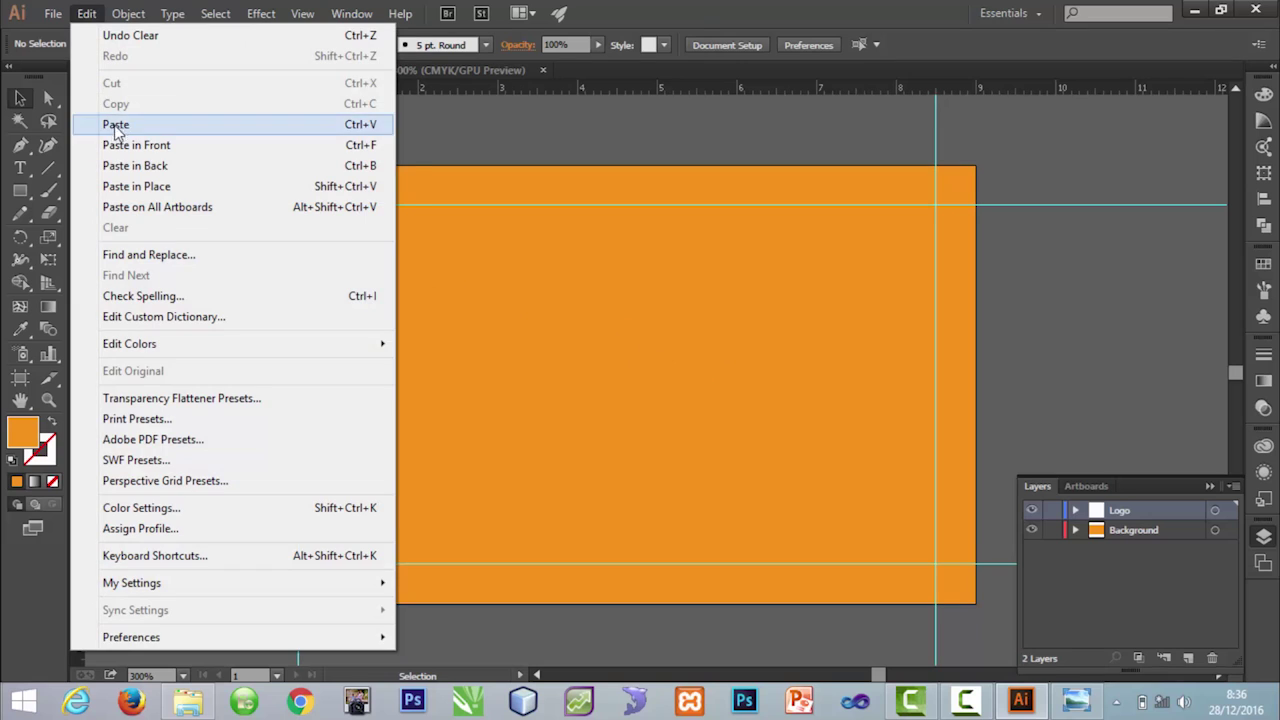
pyautogui.click(116, 126)
pyautogui.moveTo(681, 376); pyautogui.dragTo(841, 266)
pyautogui.doubleClick(30, 436)
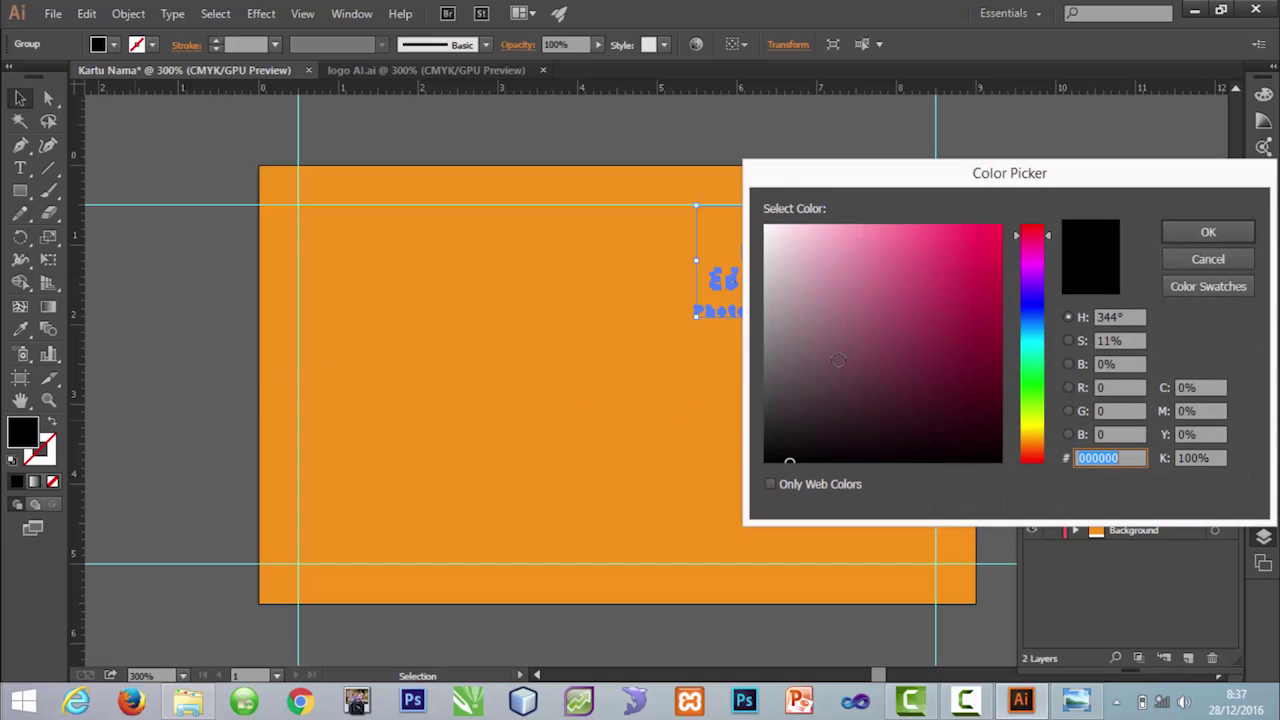
# Step: Fill the Edy ViPho logo with White and undo the orange background's accidental shift
pyautogui.click(1200, 262)
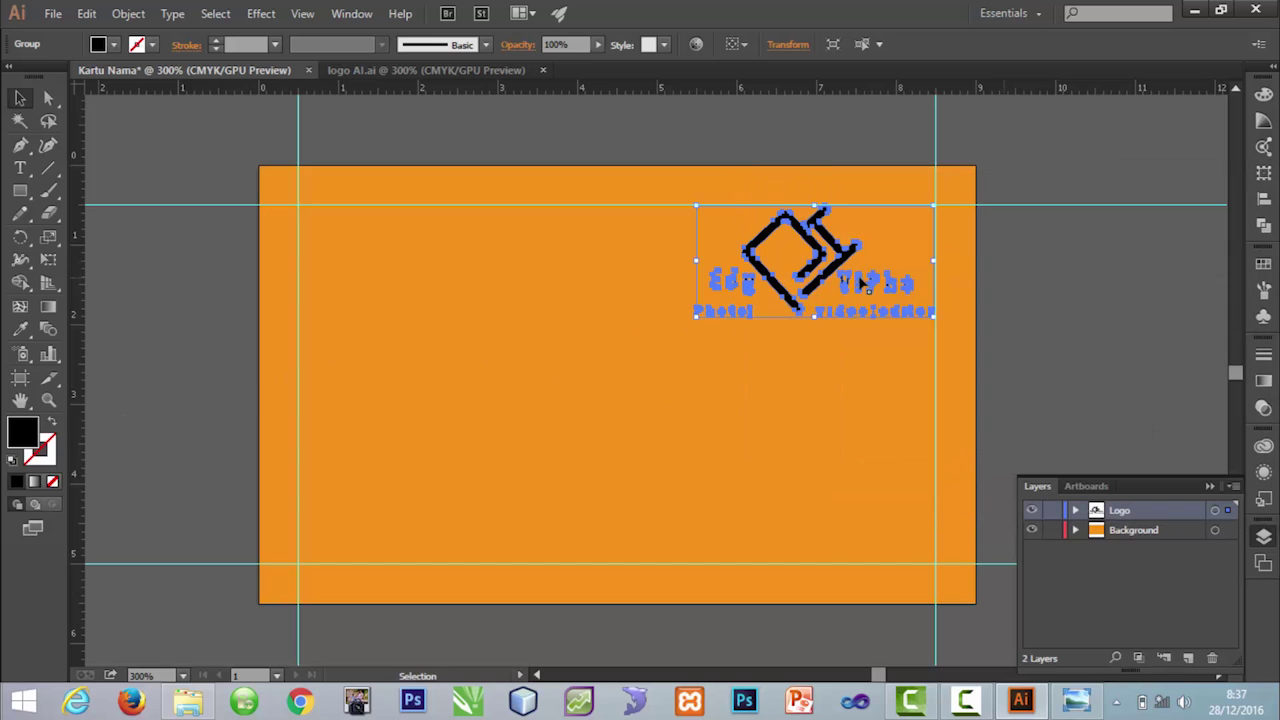
pyautogui.click(786, 389)
pyautogui.click(800, 266)
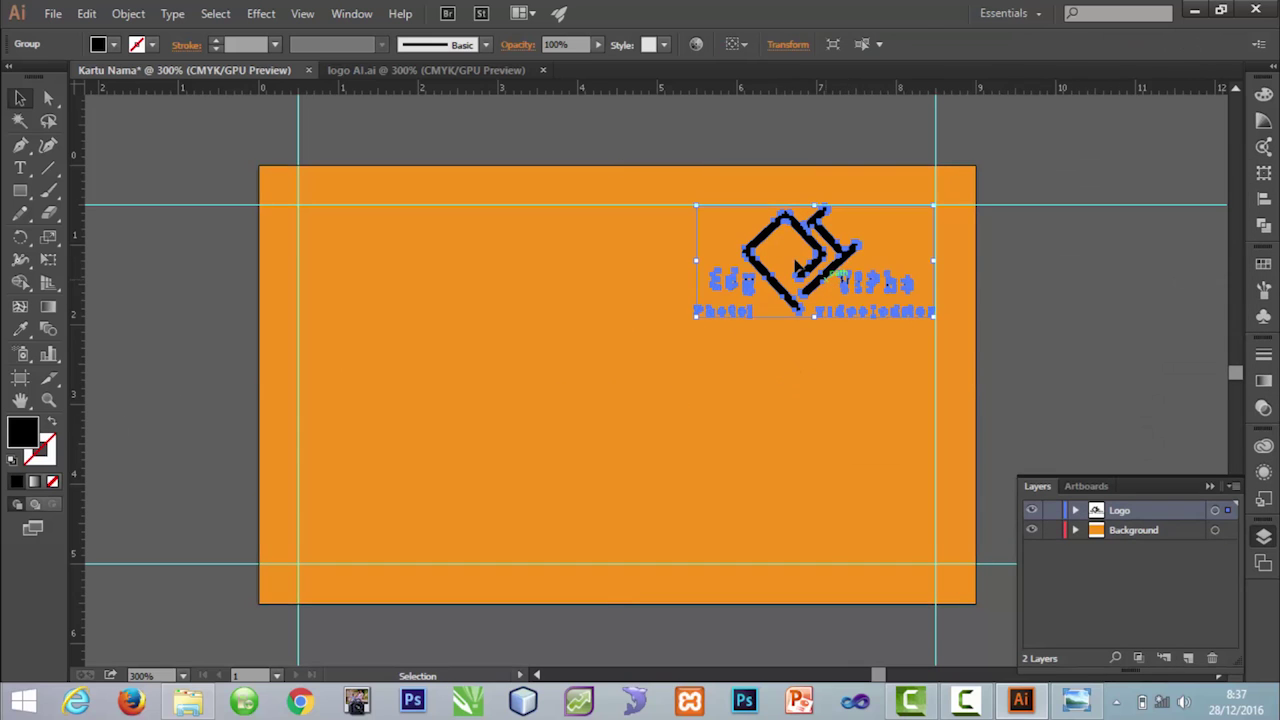
pyautogui.click(115, 47)
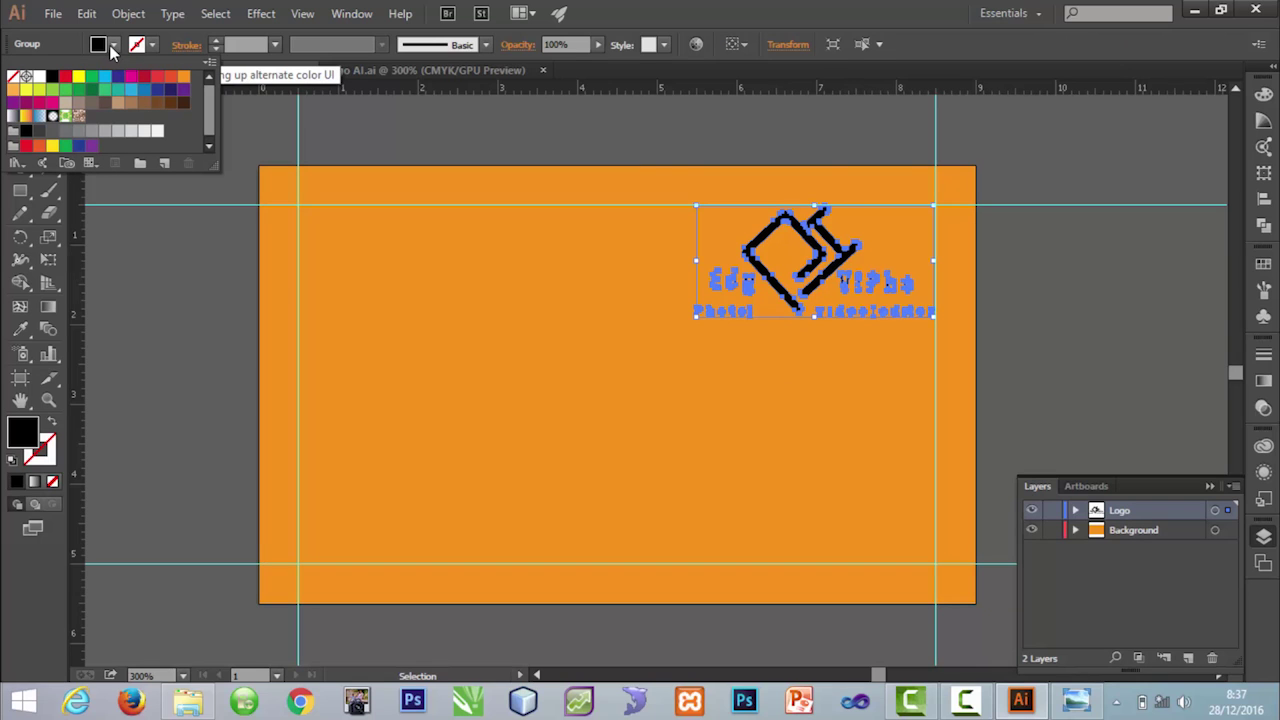
pyautogui.click(37, 84)
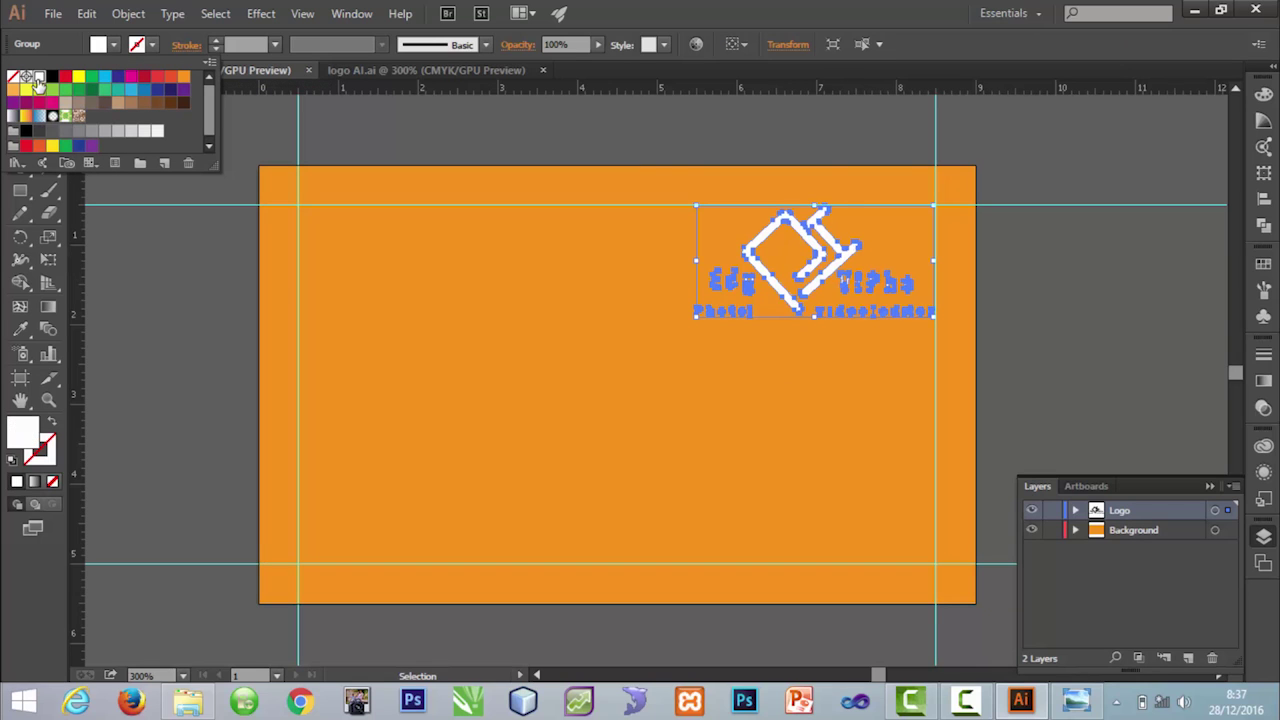
pyautogui.click(795, 385)
pyautogui.hotkey('ctrl', 'z')
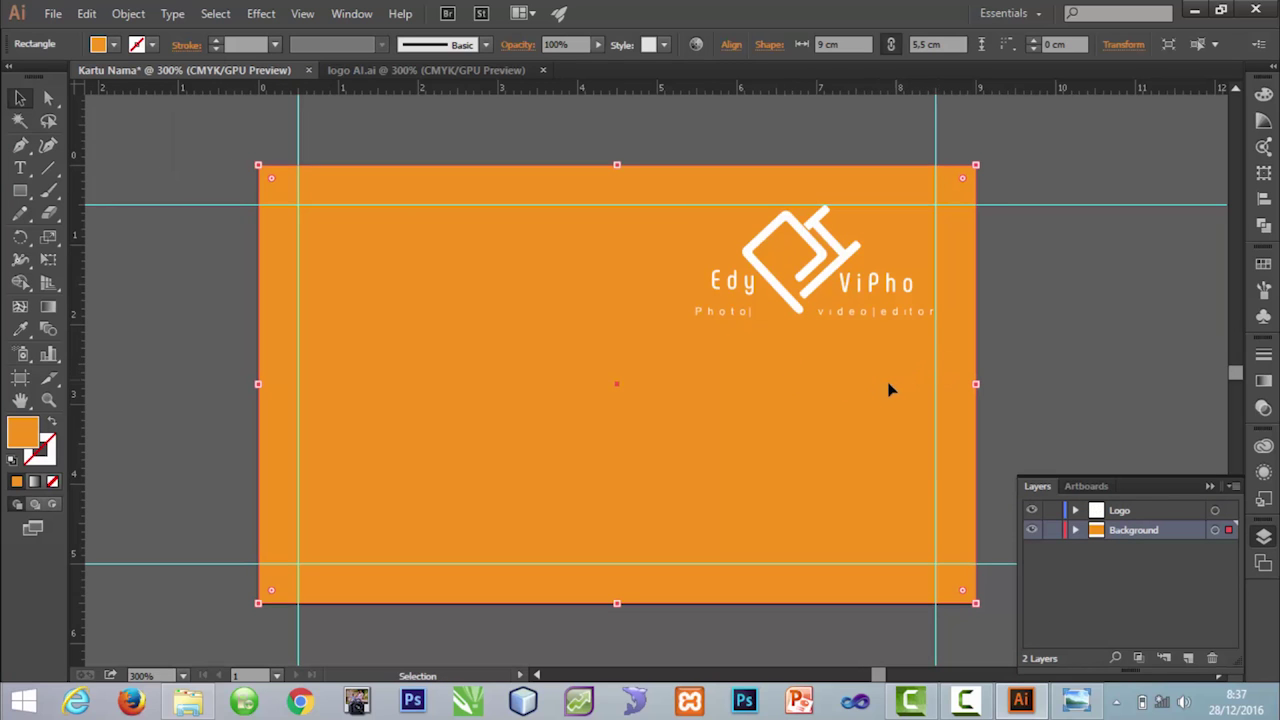
pyautogui.click(830, 282)
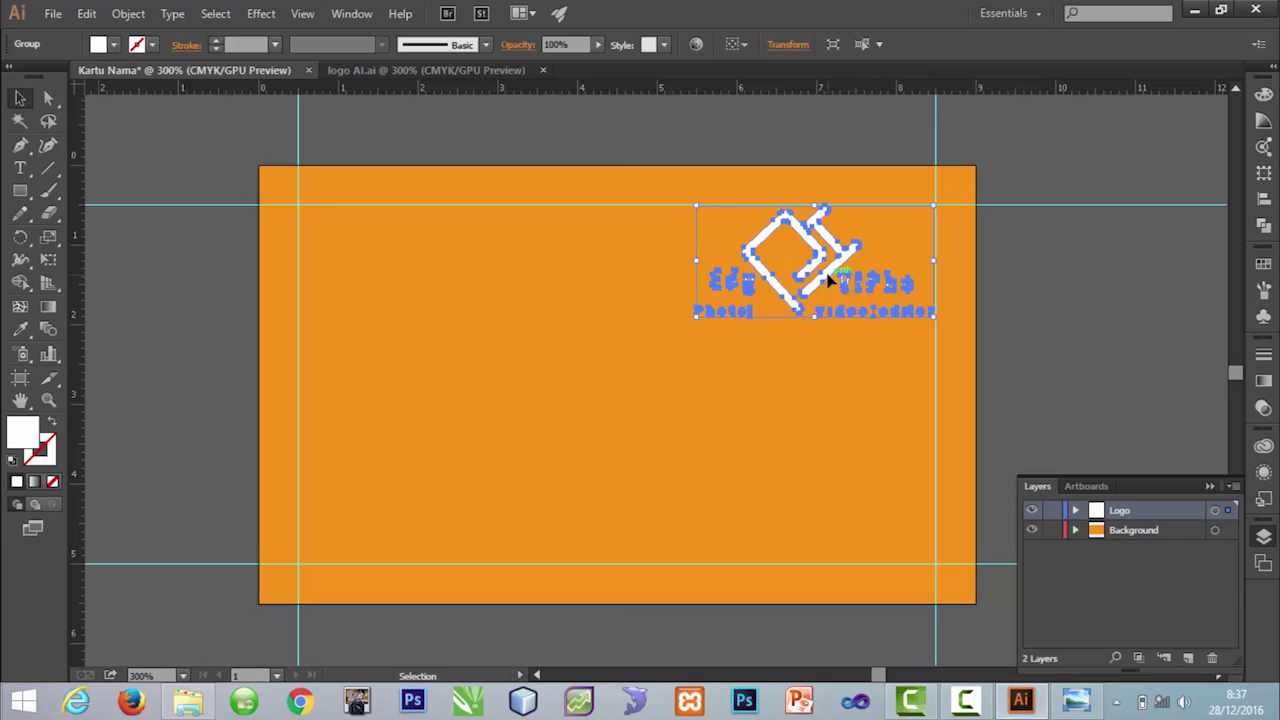
pyautogui.click(1093, 706)
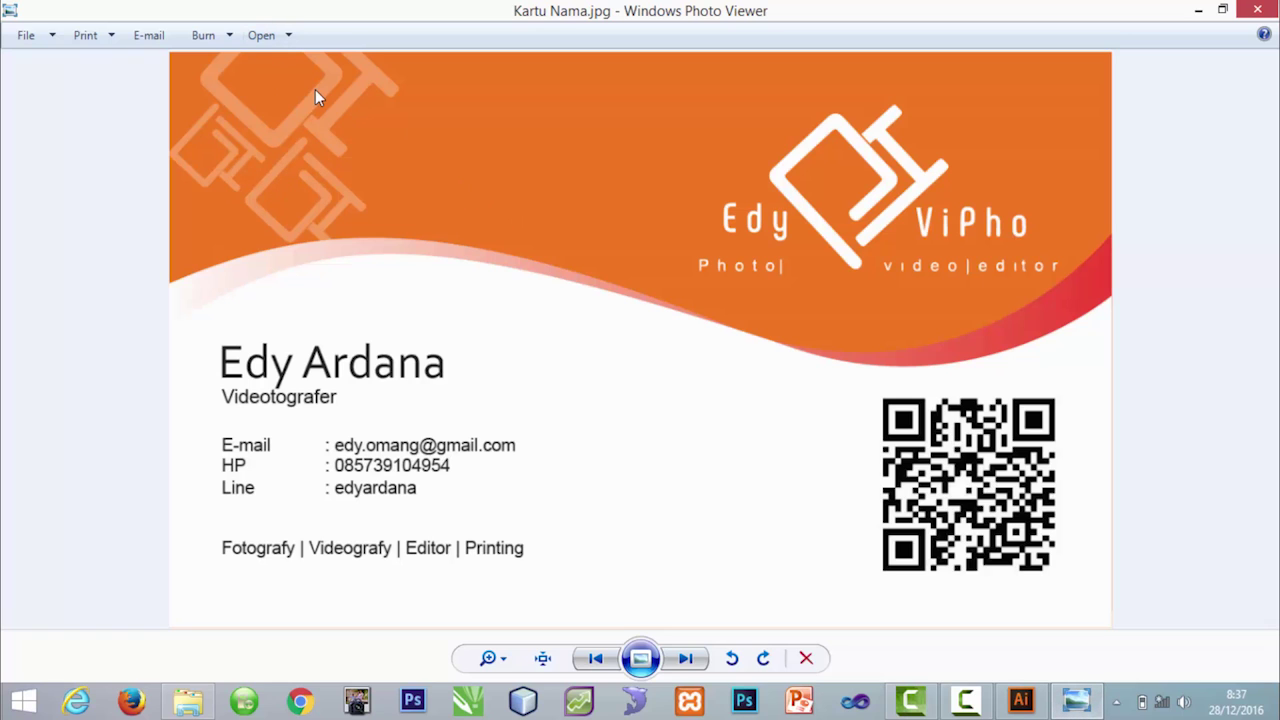
pyautogui.click(1020, 702)
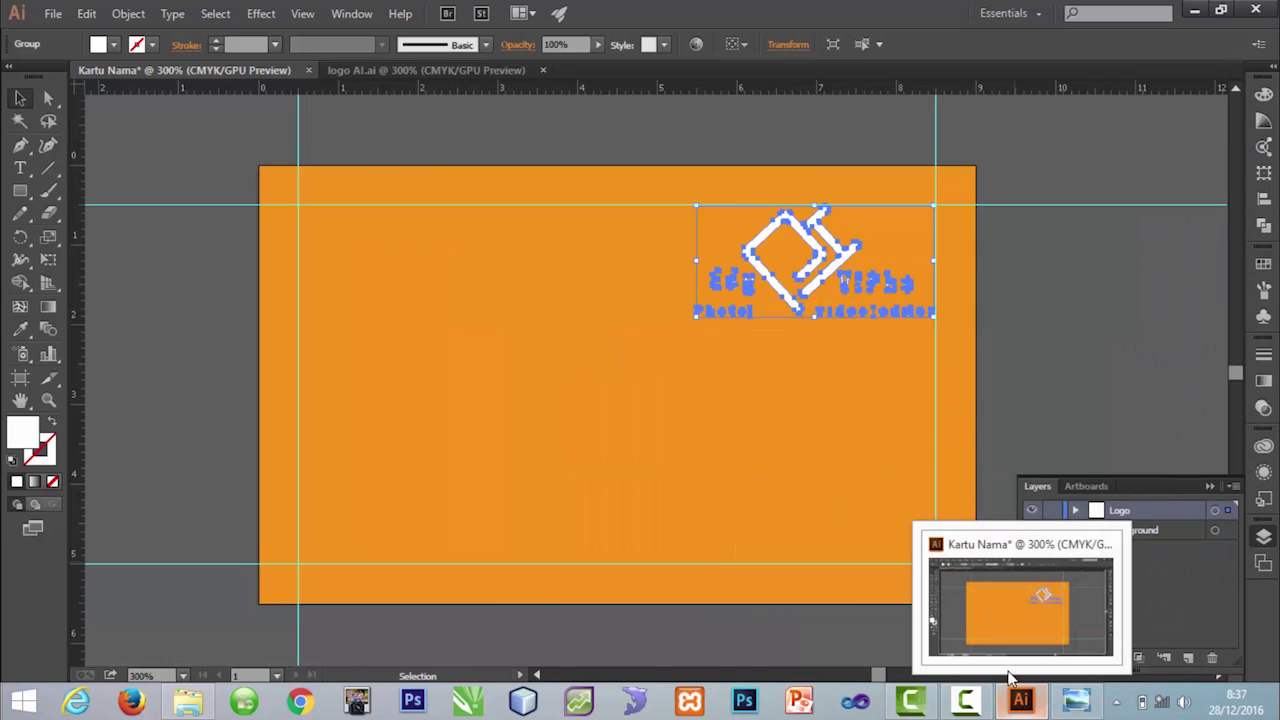
# Step: Alt-drag the white Edy ViPho logo leftward to place a duplicate beside it
pyautogui.click(776, 370)
pyautogui.click(812, 270)
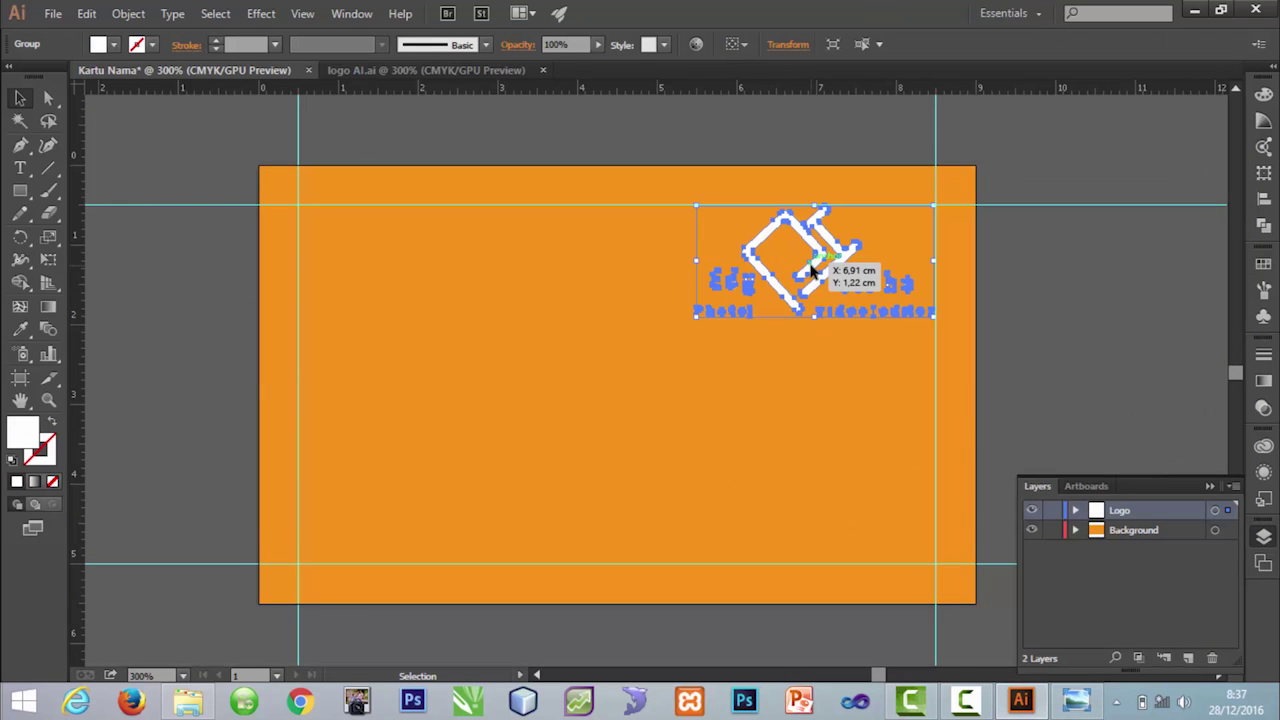
pyautogui.moveTo(812, 270); pyautogui.dragTo(808, 262)
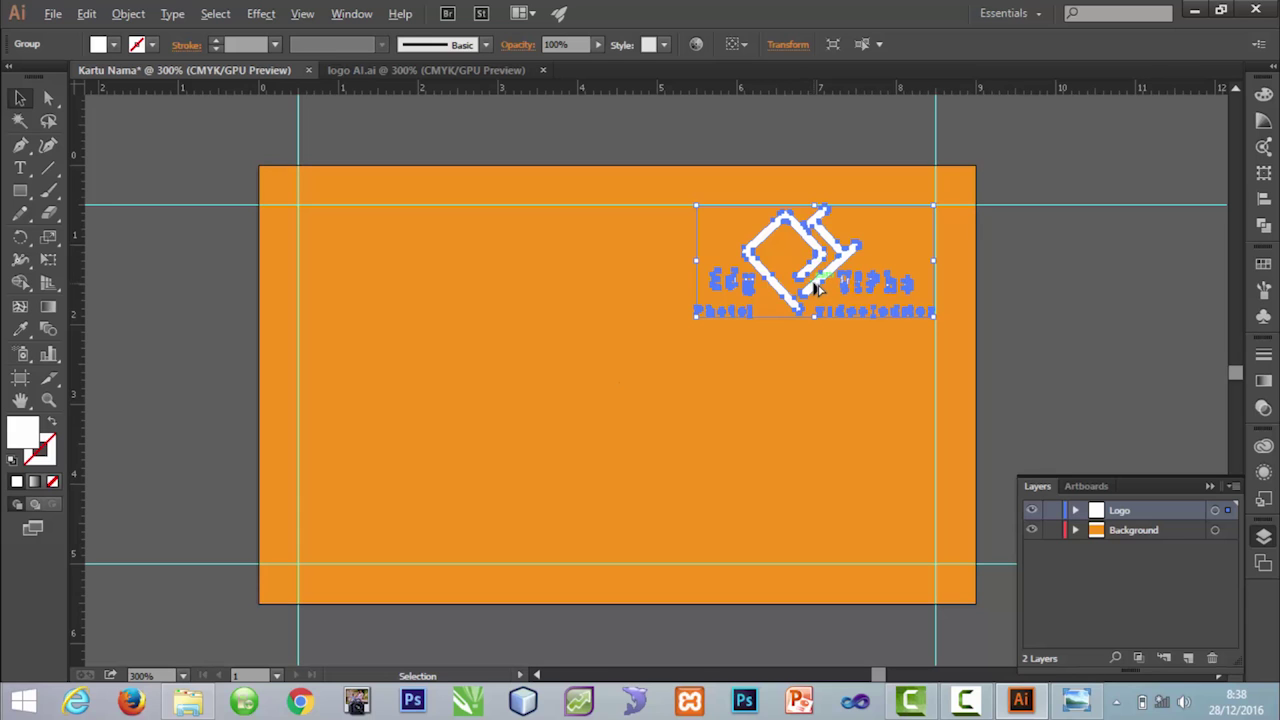
pyautogui.moveTo(810, 292); pyautogui.dragTo(491, 286)
pyautogui.click(628, 140)
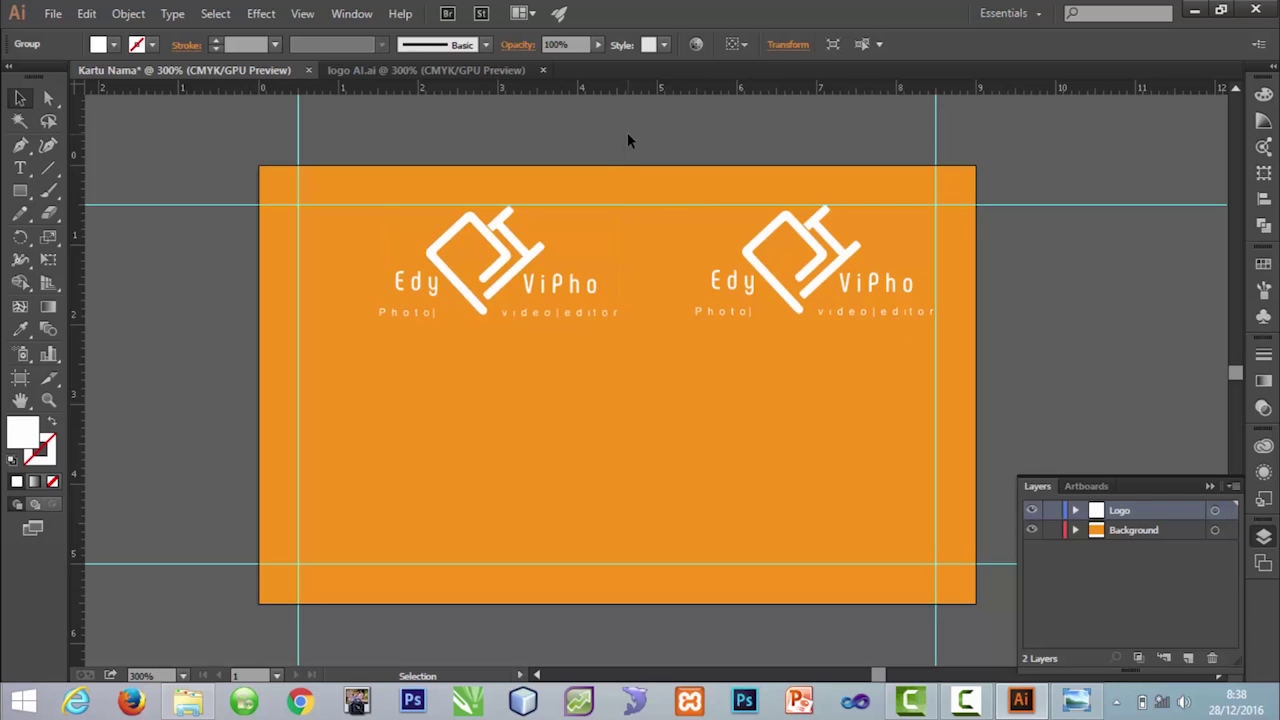
pyautogui.click(527, 258)
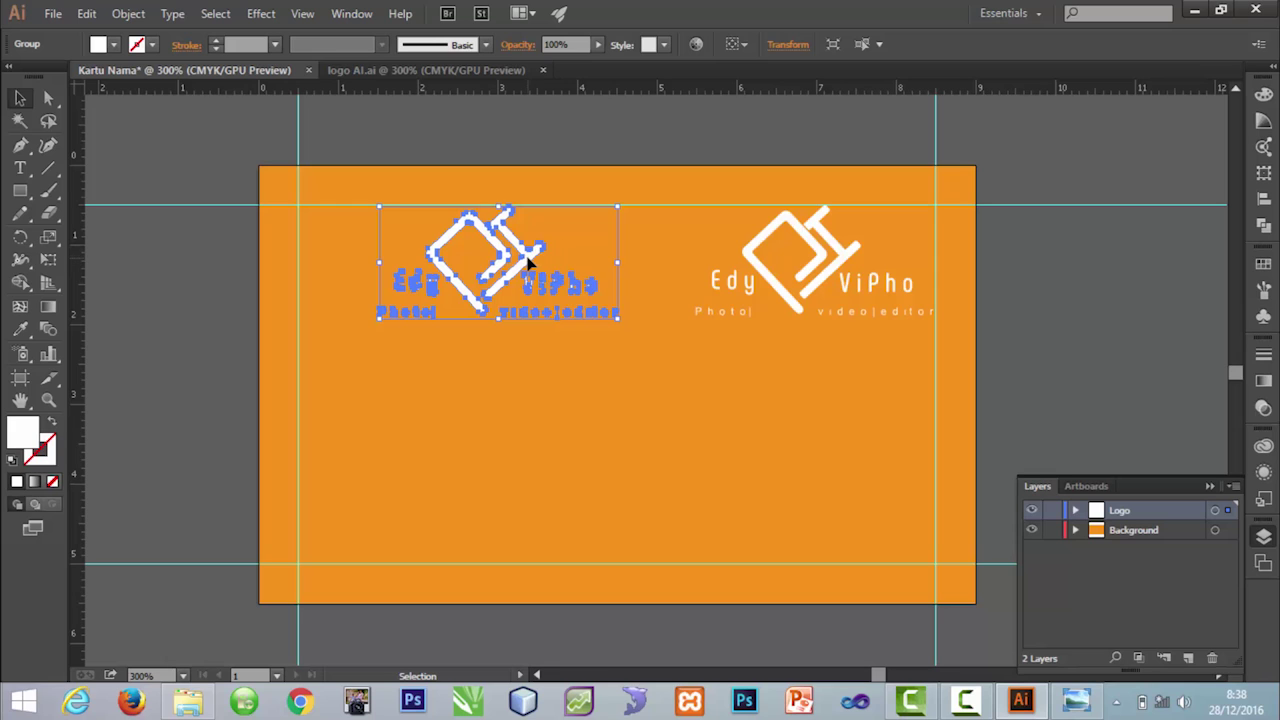
# Step: Ungroup the left logo copy fully so its icon and text are separate objects
pyautogui.rightClick(529, 261)
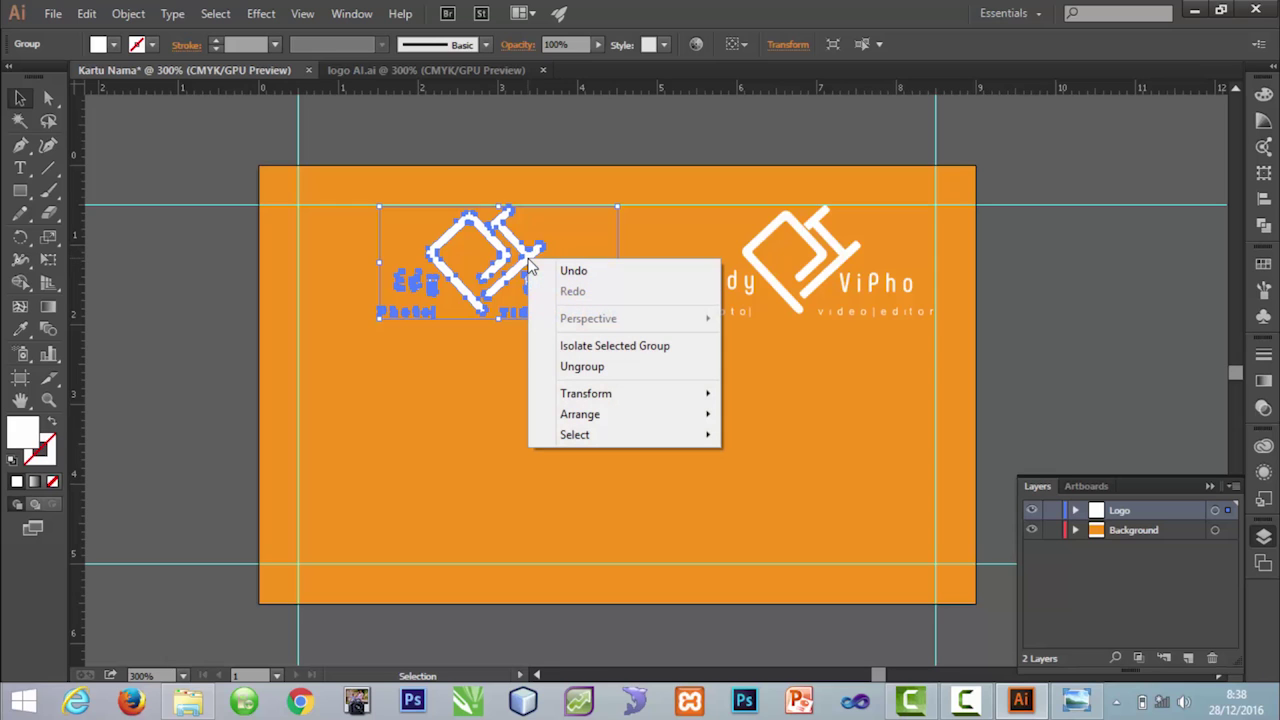
pyautogui.click(595, 368)
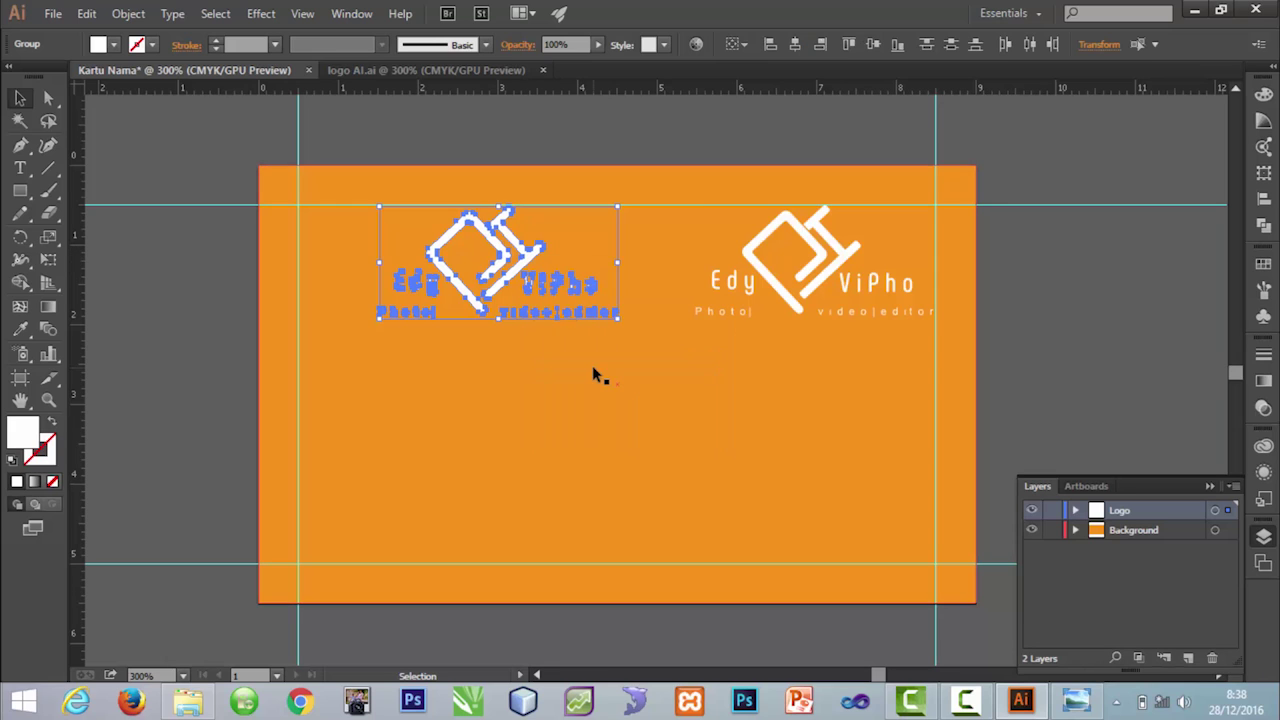
pyautogui.click(557, 317)
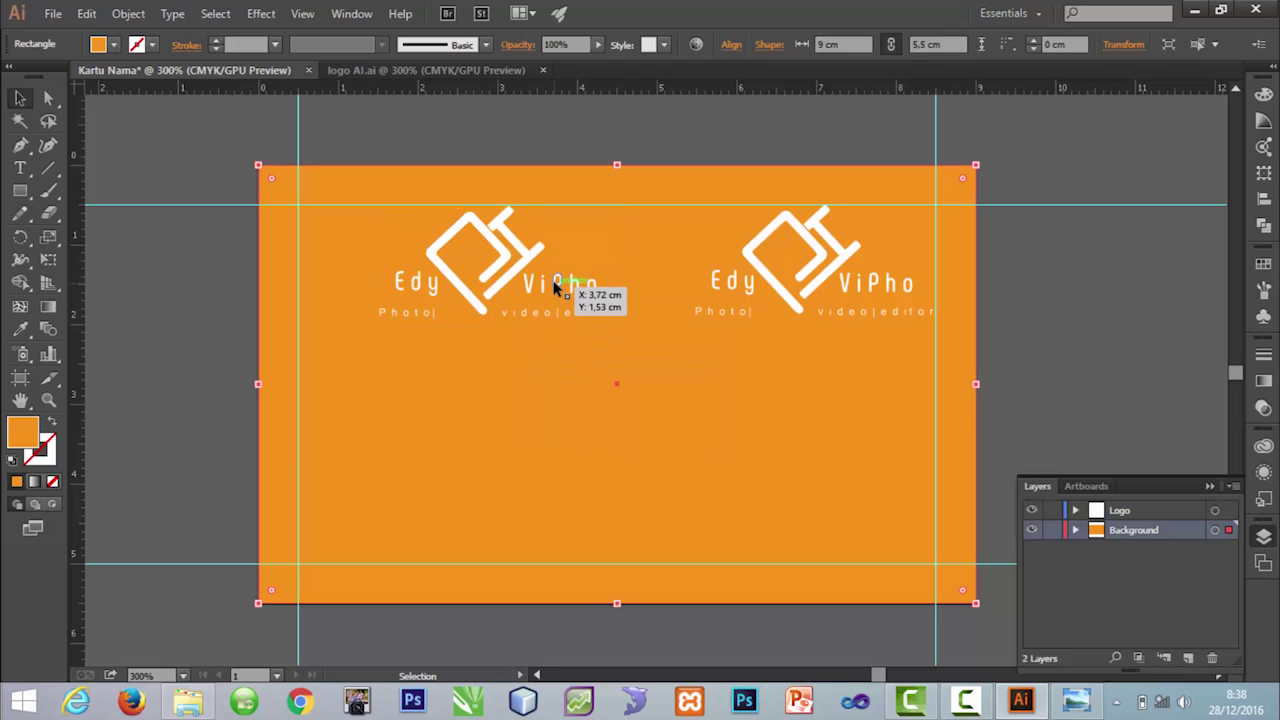
pyautogui.click(553, 287)
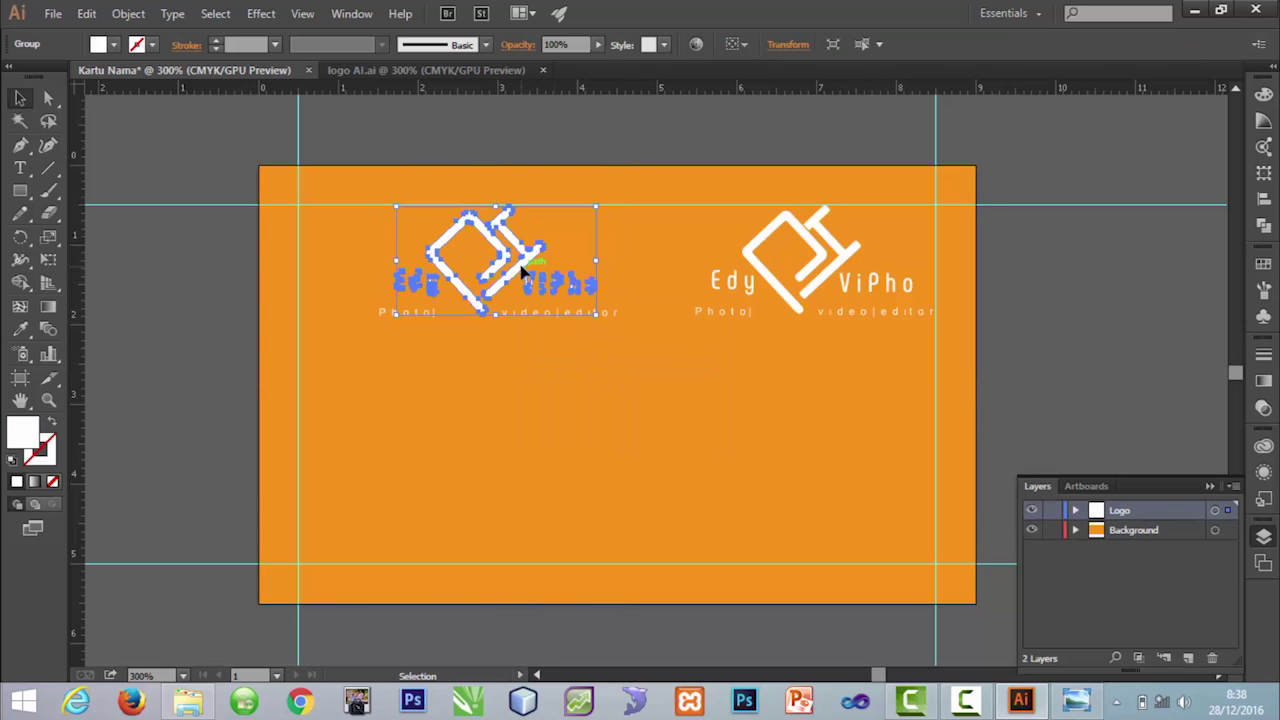
pyautogui.rightClick(524, 267)
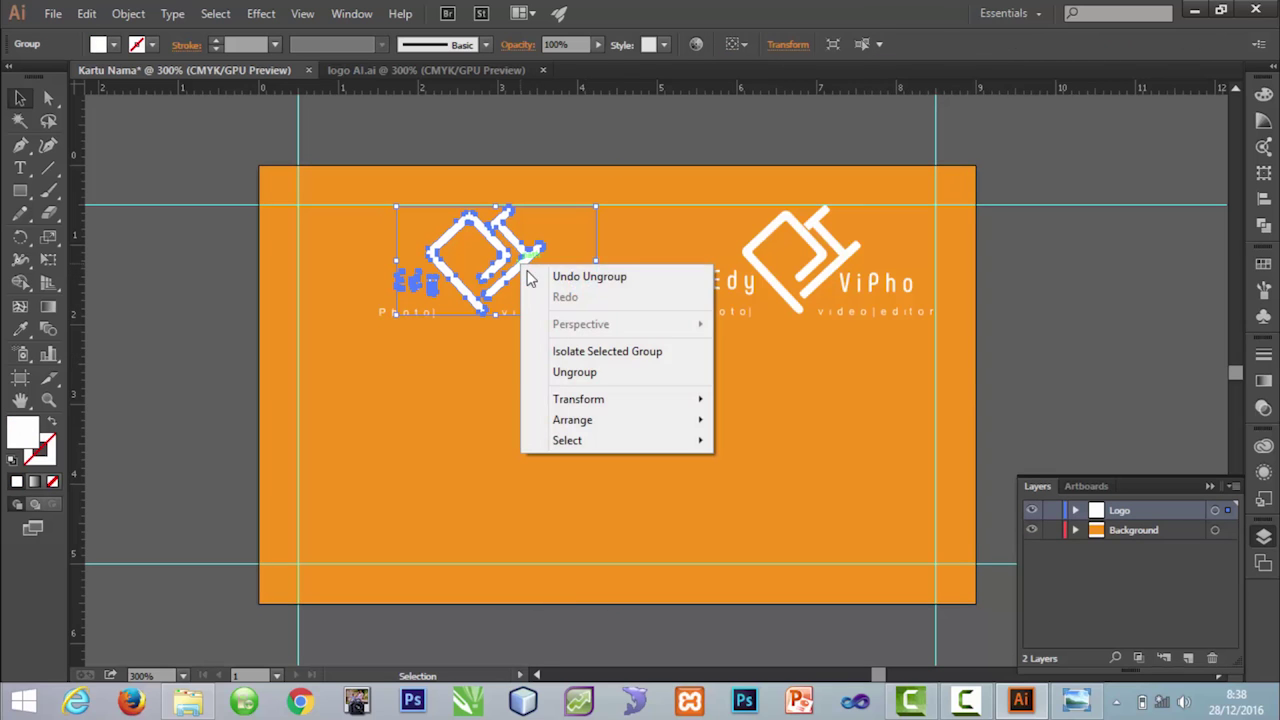
pyautogui.click(574, 376)
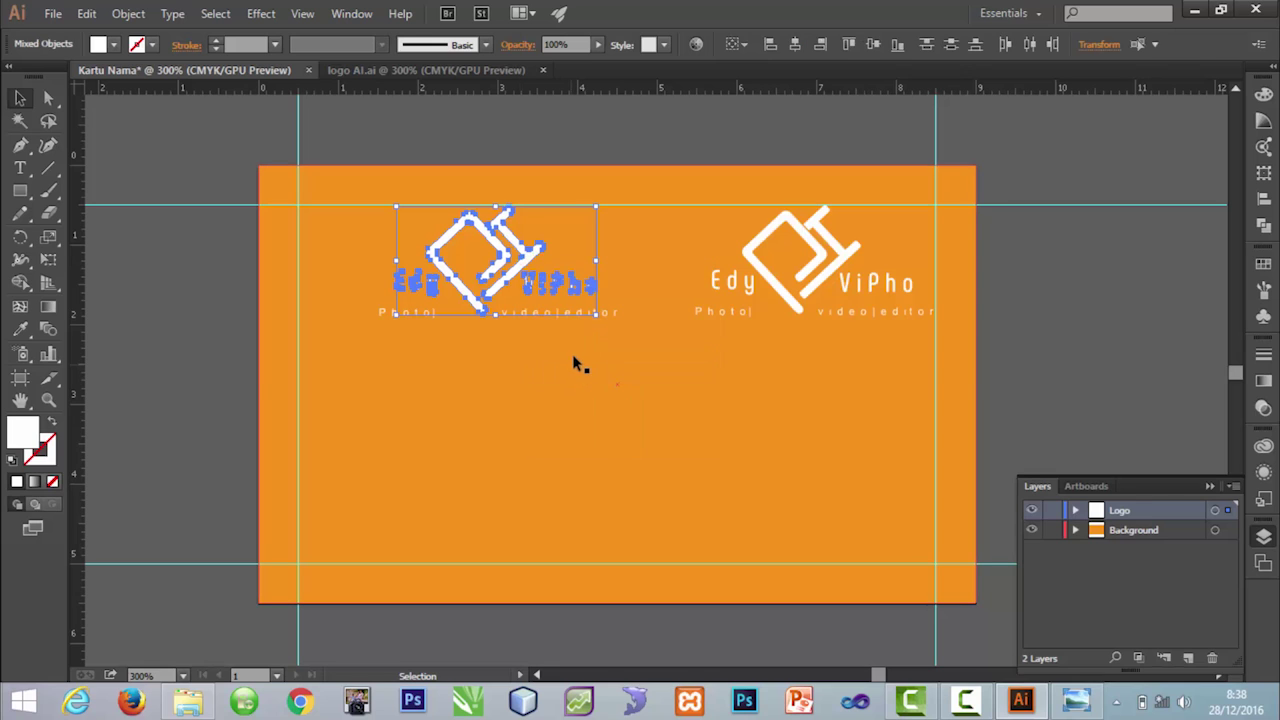
pyautogui.click(572, 345)
pyautogui.click(517, 268)
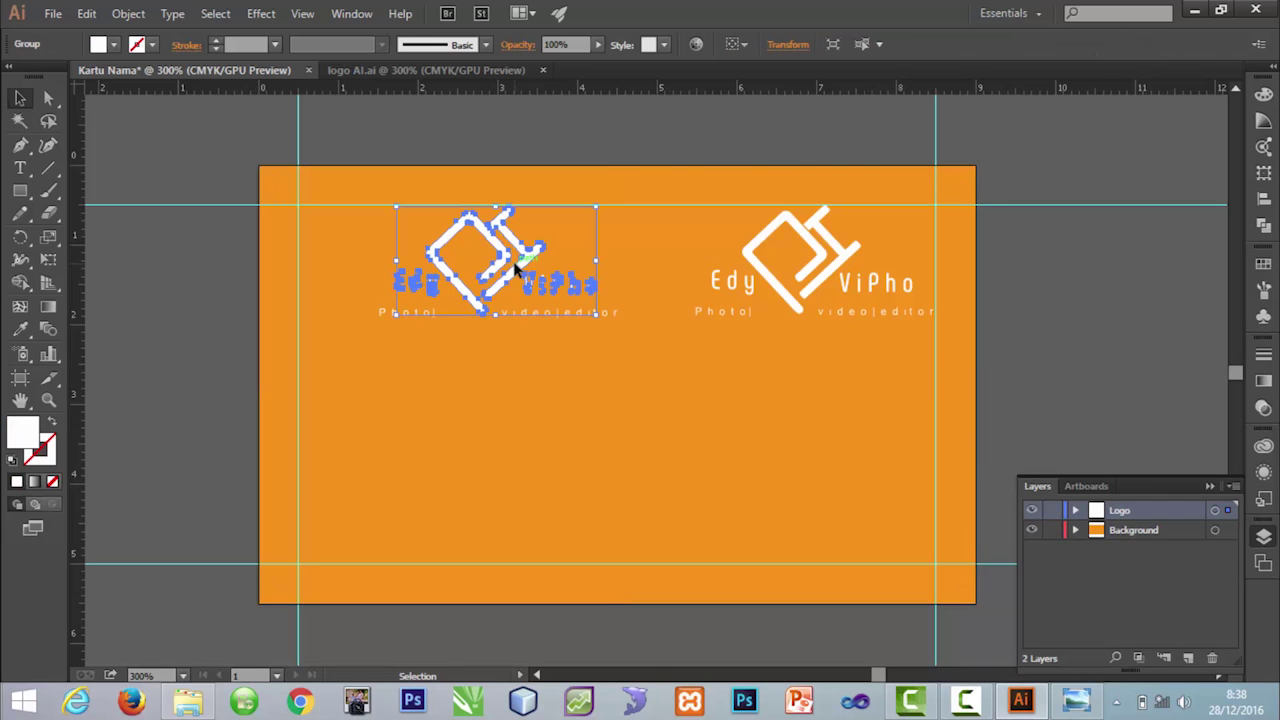
pyautogui.rightClick(517, 266)
pyautogui.click(563, 374)
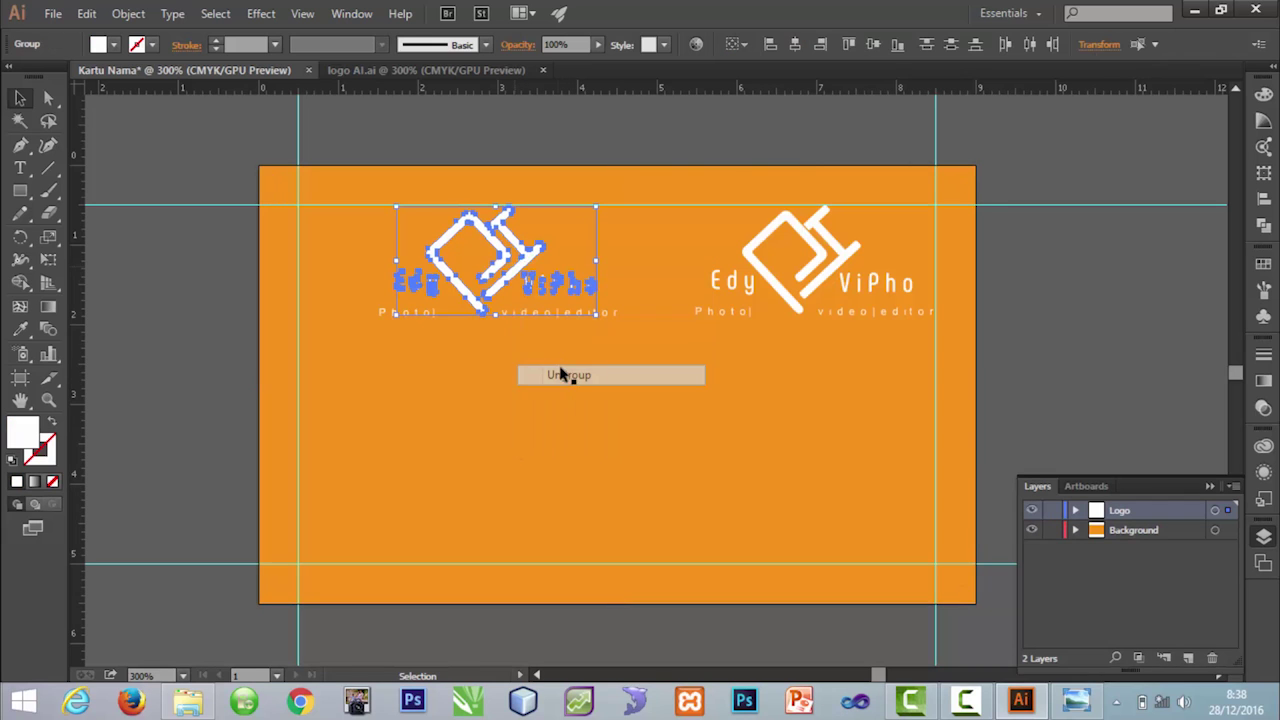
pyautogui.click(519, 290)
pyautogui.click(528, 286)
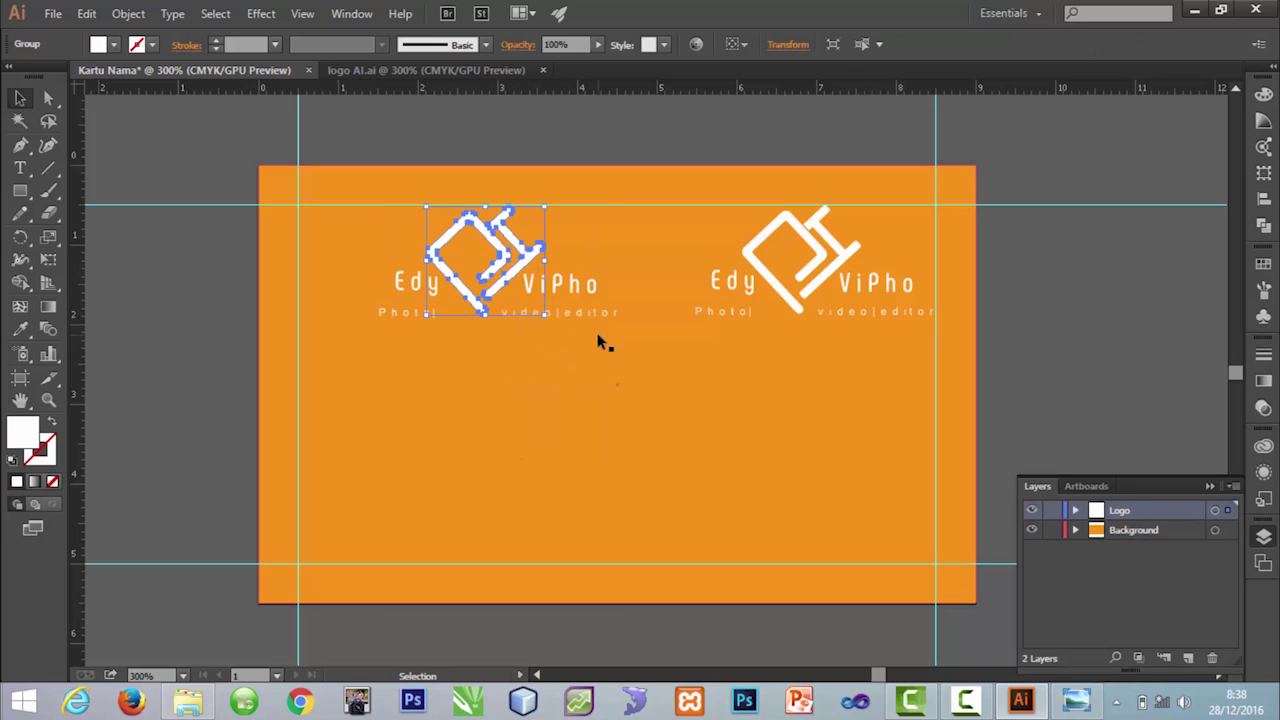
# Step: Delete the Edy ViPho name and tagline text, keeping the diamond icon on the card
pyautogui.moveTo(528, 262); pyautogui.dragTo(426, 439)
pyautogui.click(586, 286)
pyautogui.press('Delete')
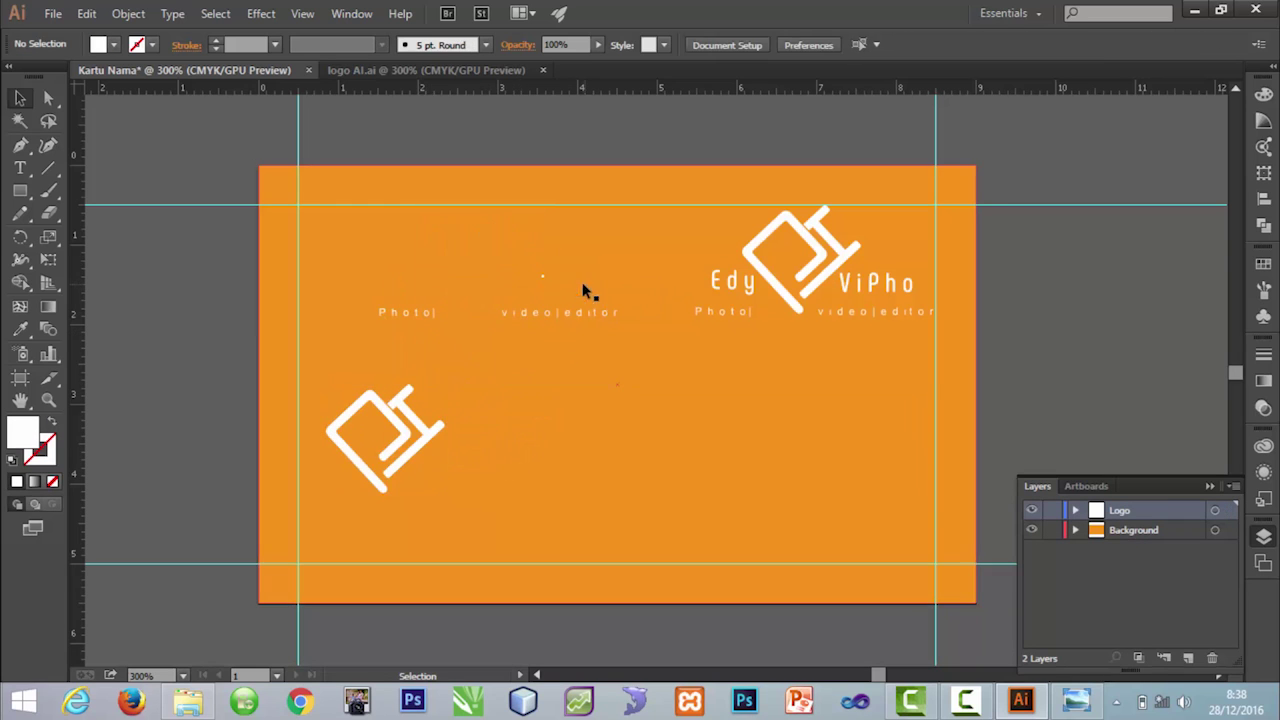
pyautogui.click(572, 317)
pyautogui.press('Delete')
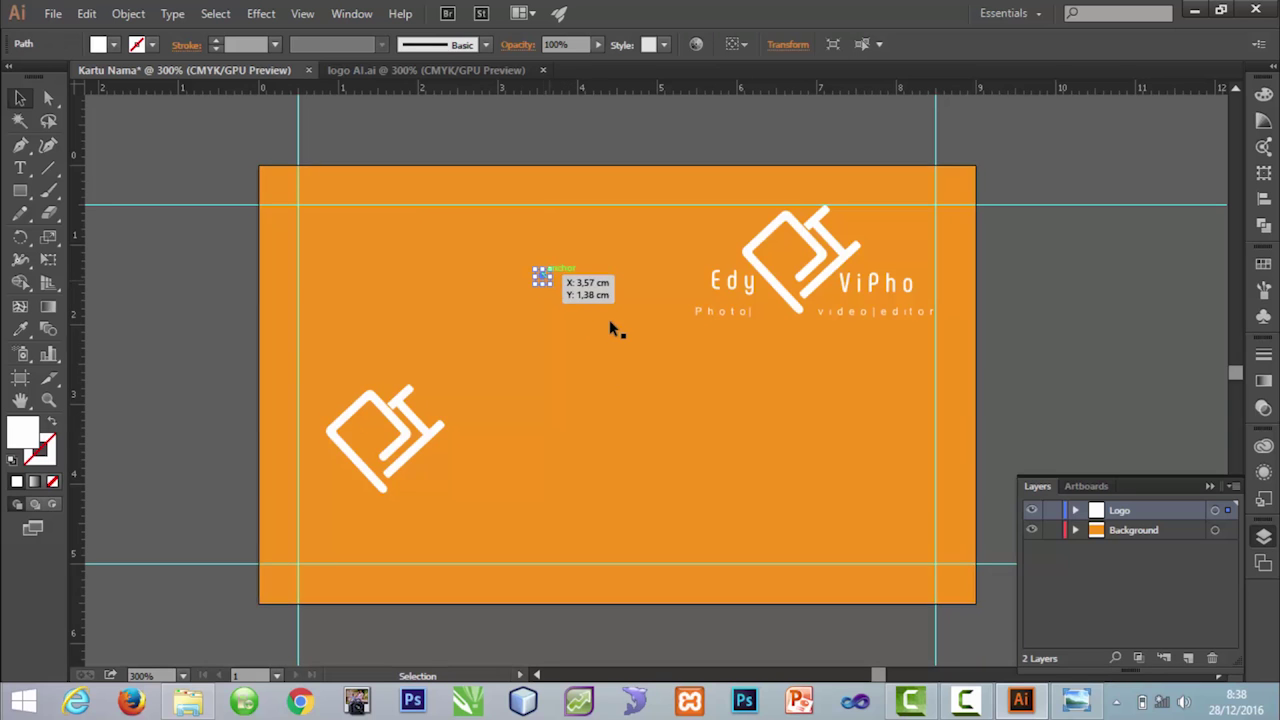
pyautogui.moveTo(380, 483); pyautogui.dragTo(409, 337)
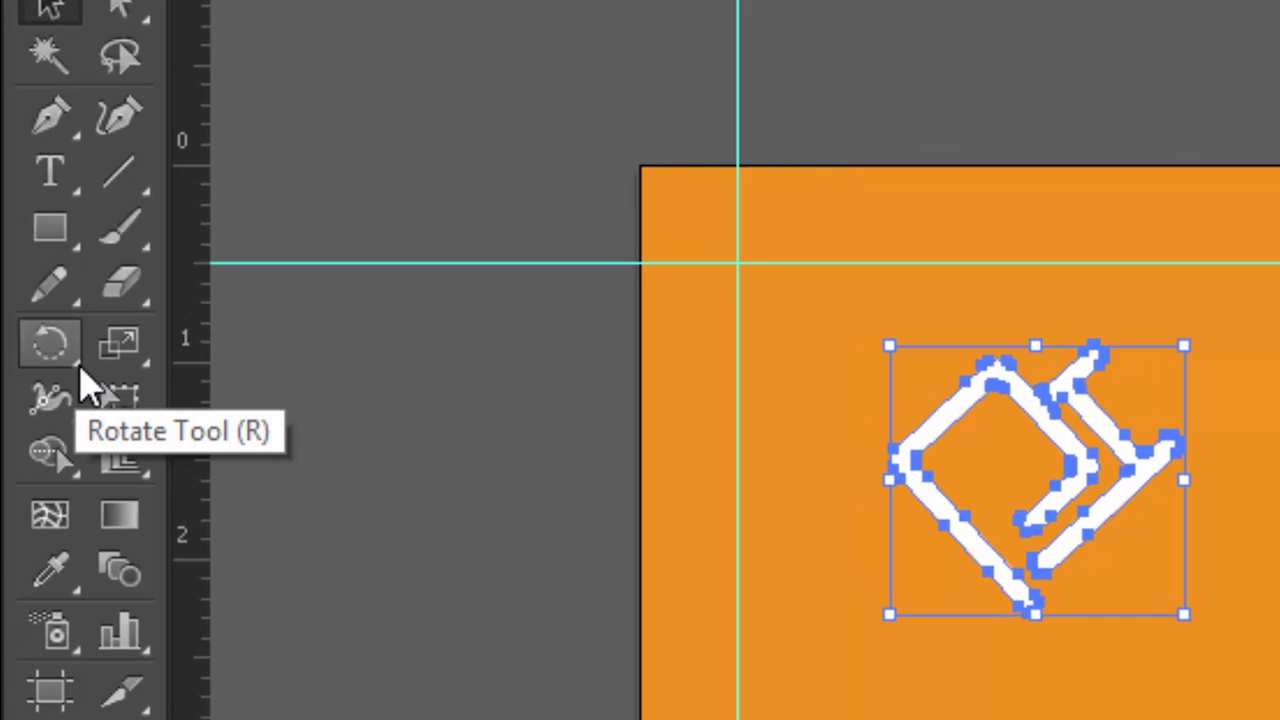
# Step: Mirror the left diamond icon across the horizontal axis with the Reflect tool
pyautogui.click(80, 368)
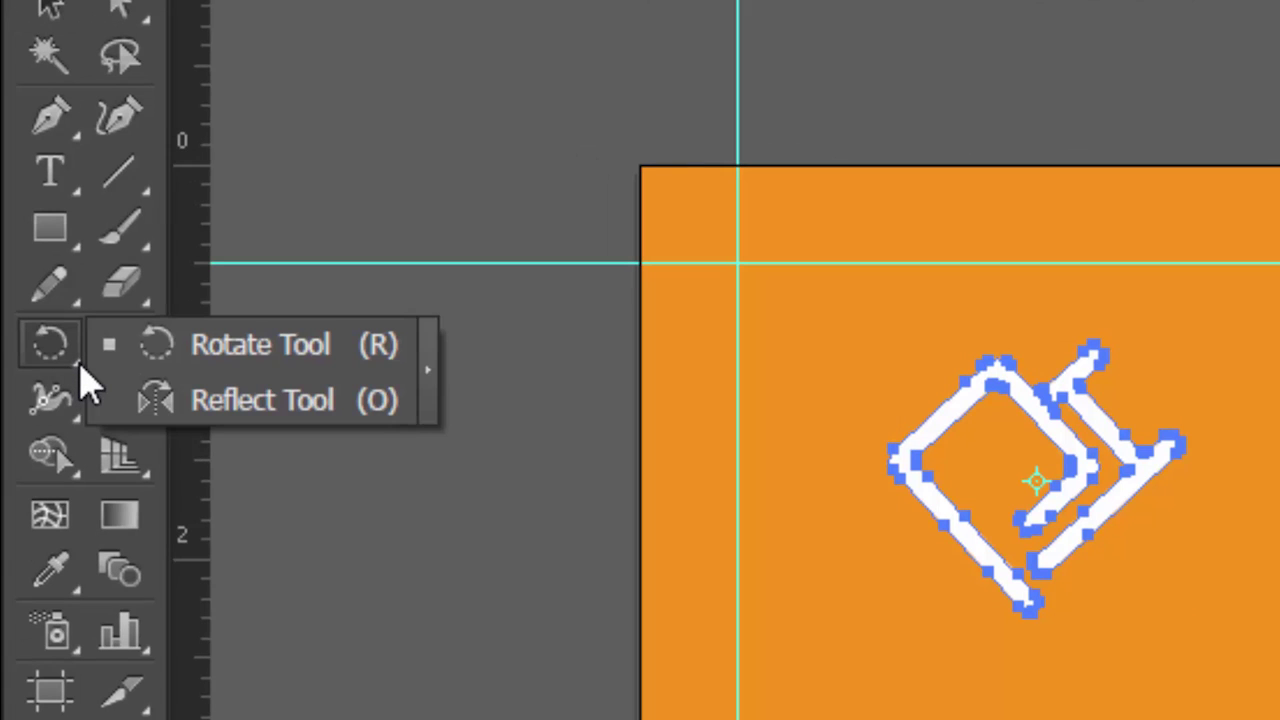
pyautogui.click(210, 400)
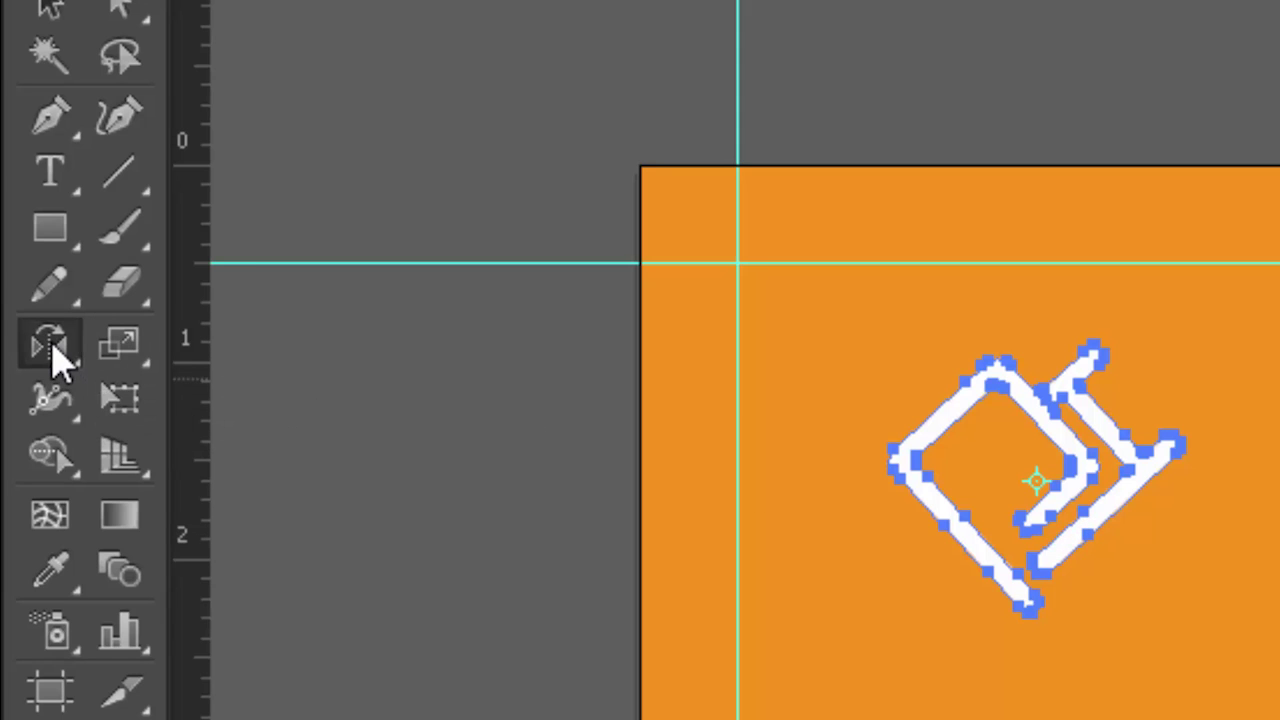
pyautogui.press('Return')
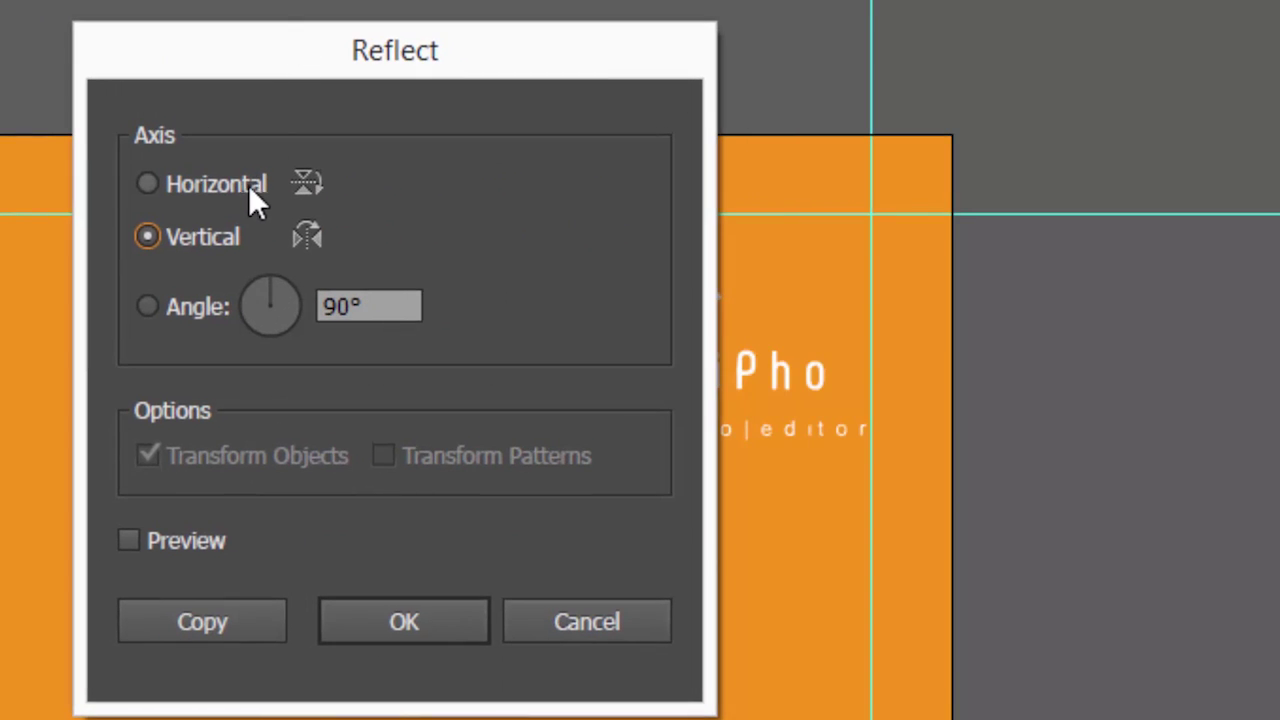
pyautogui.click(179, 189)
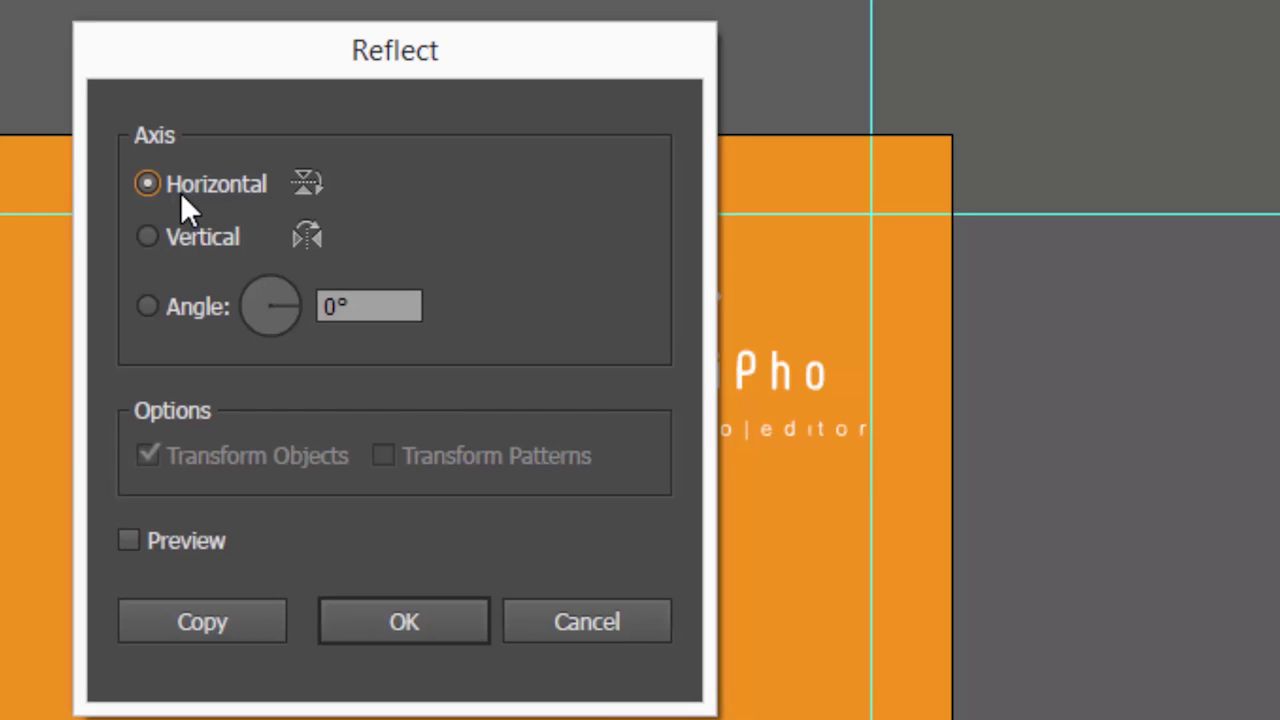
pyautogui.click(429, 620)
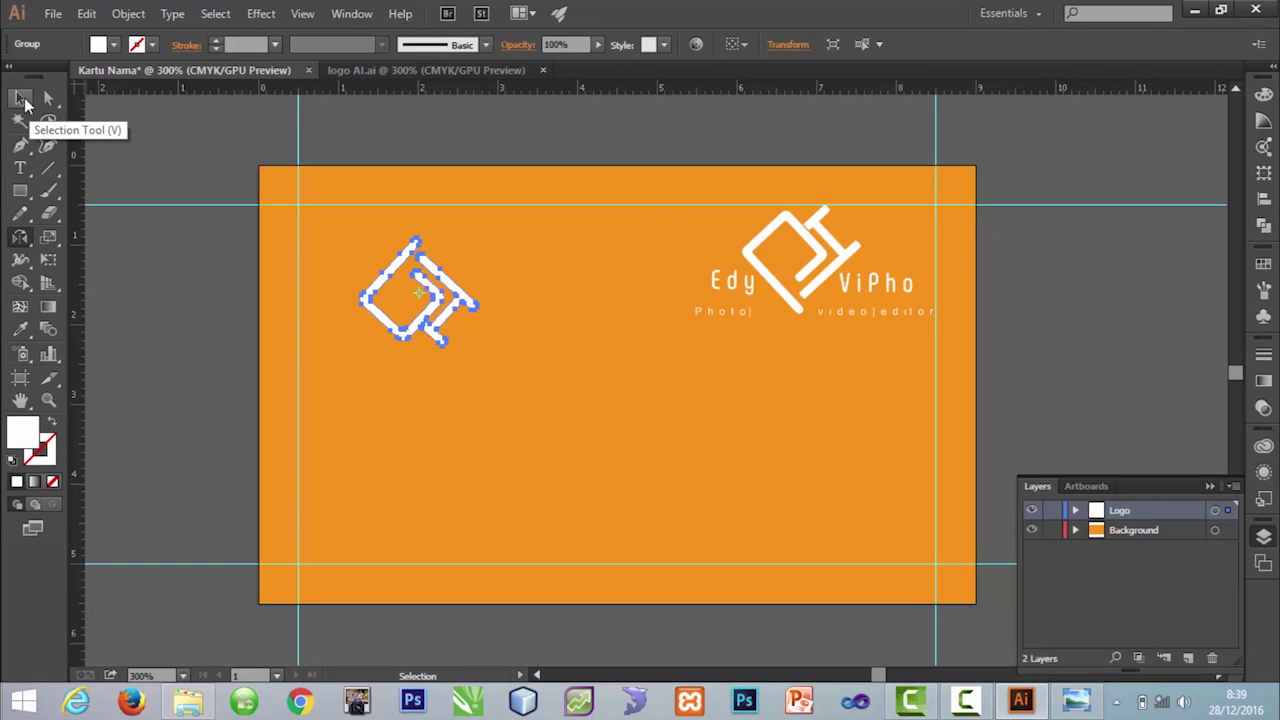
# Step: Move the flipped icon to the card's top-left corner and add a shrunken copy below it
pyautogui.click(23, 100)
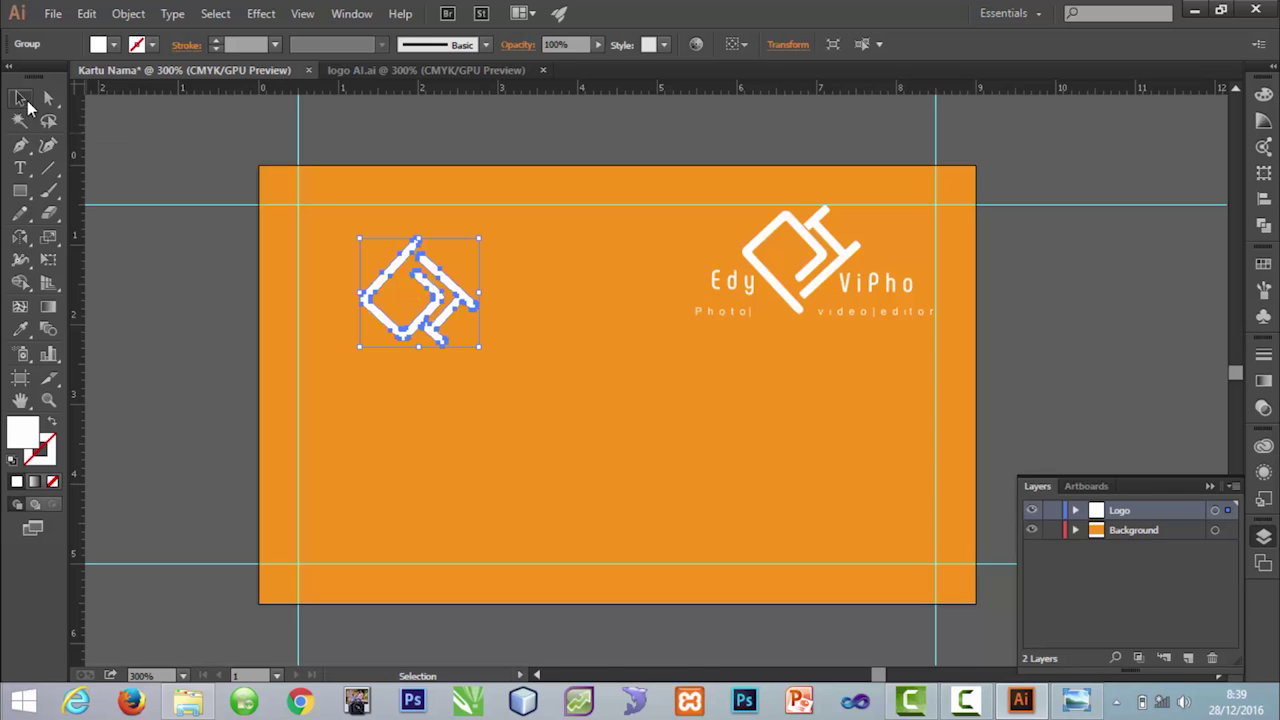
pyautogui.moveTo(450, 318); pyautogui.dragTo(402, 256)
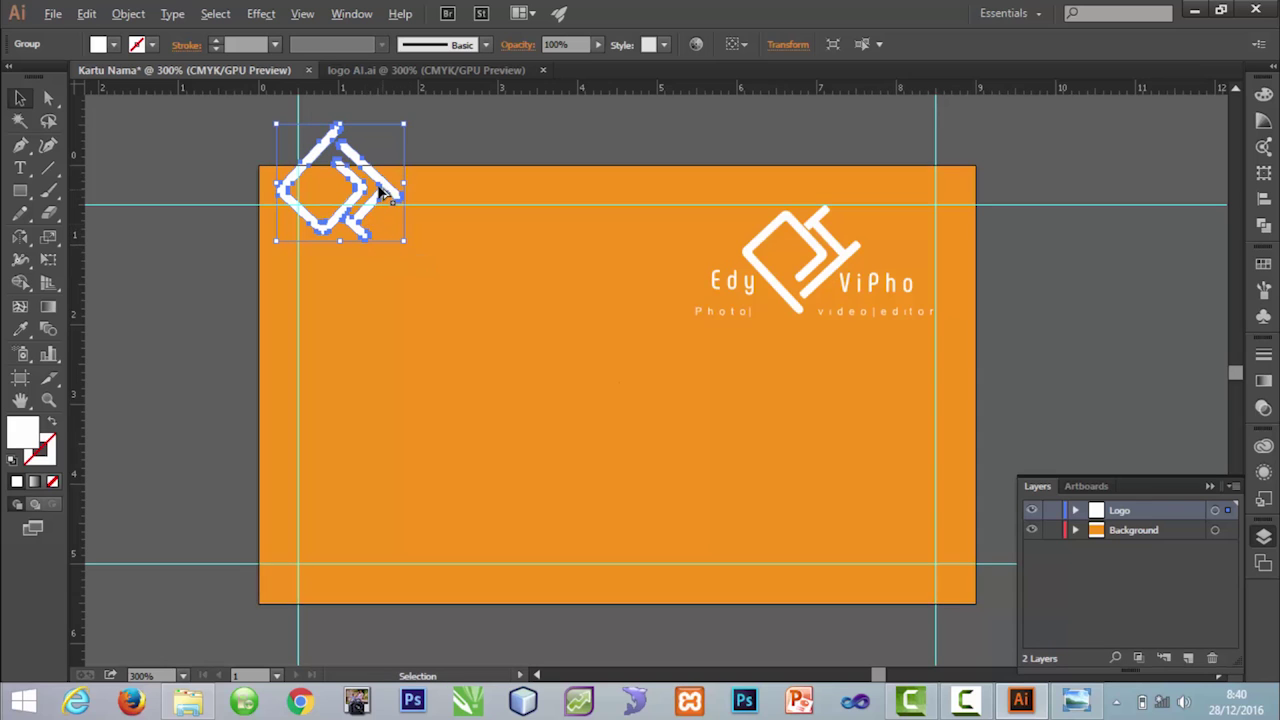
pyautogui.moveTo(380, 180); pyautogui.dragTo(337, 287)
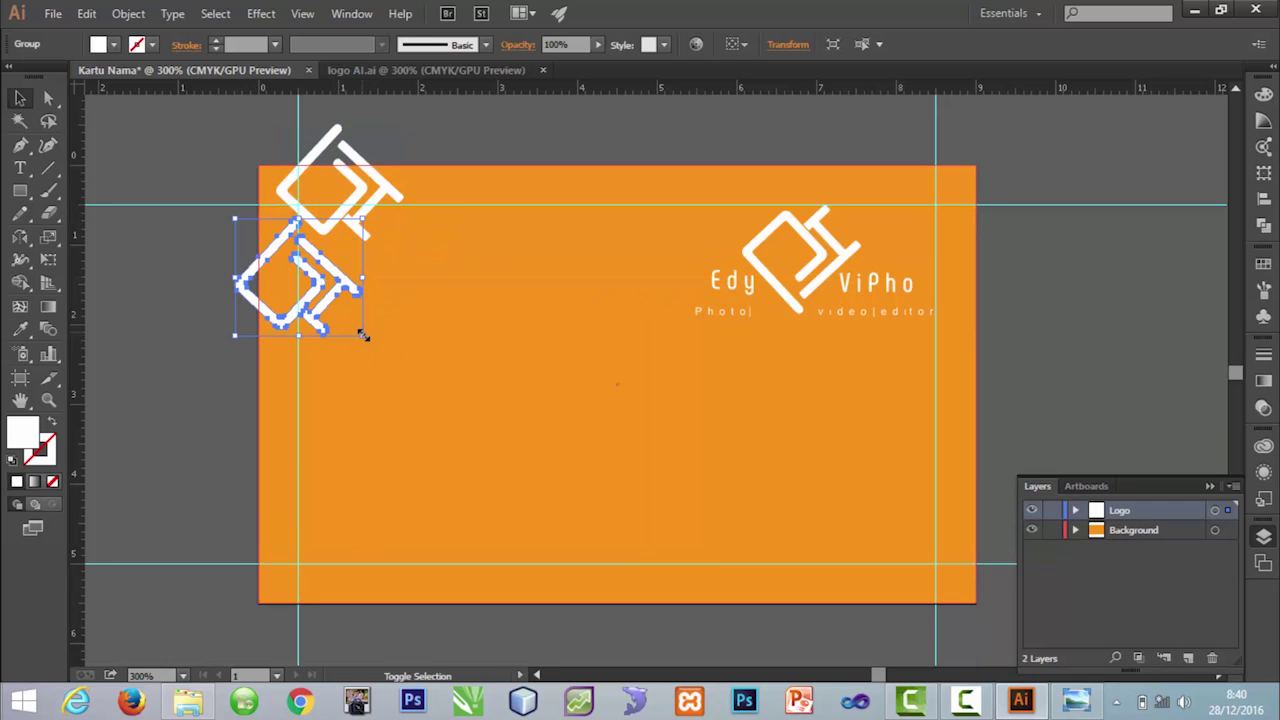
pyautogui.moveTo(366, 341); pyautogui.dragTo(322, 298)
pyautogui.moveTo(308, 252); pyautogui.dragTo(370, 296)
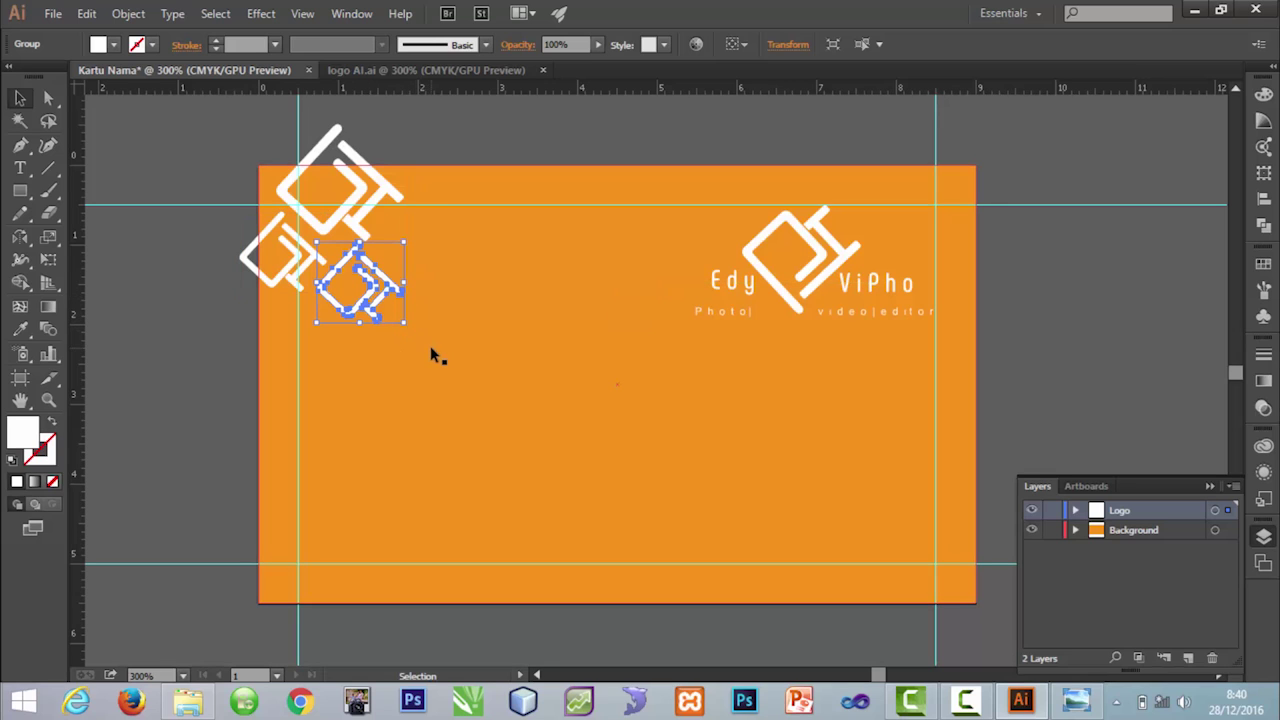
# Step: Reposition the small icon copies up against the large icon
pyautogui.click(293, 245)
pyautogui.moveTo(293, 245); pyautogui.dragTo(296, 238)
pyautogui.moveTo(375, 289); pyautogui.dragTo(338, 262)
pyautogui.press('Right')
pyautogui.press('Right')
pyautogui.press('Right')
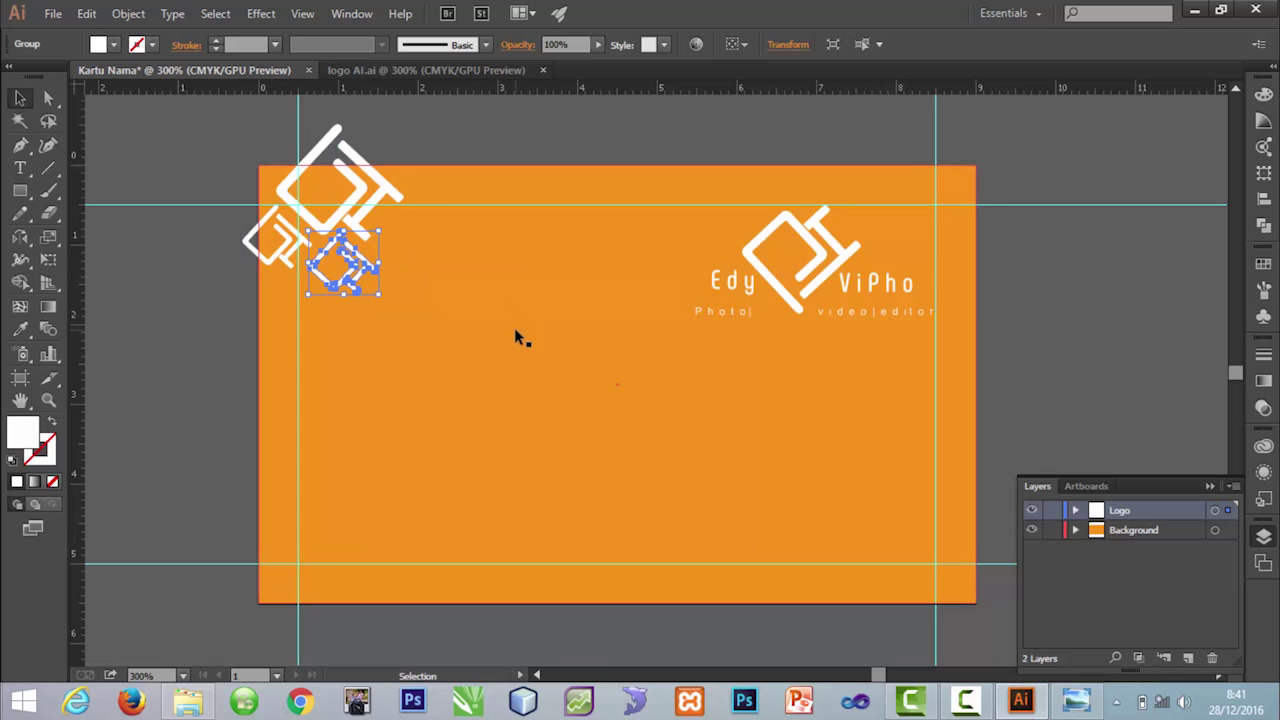
# Step: Slightly enlarge the small icon copy and nudge it up and left
pyautogui.click(488, 333)
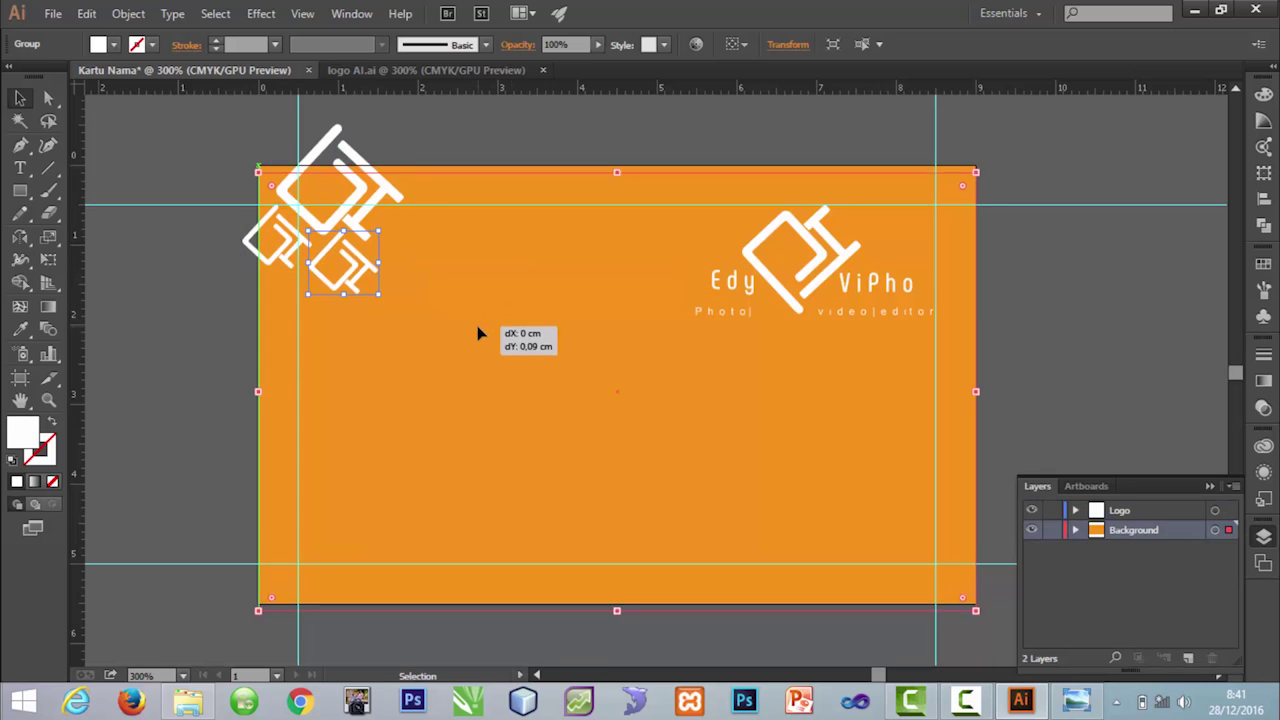
pyautogui.click(427, 135)
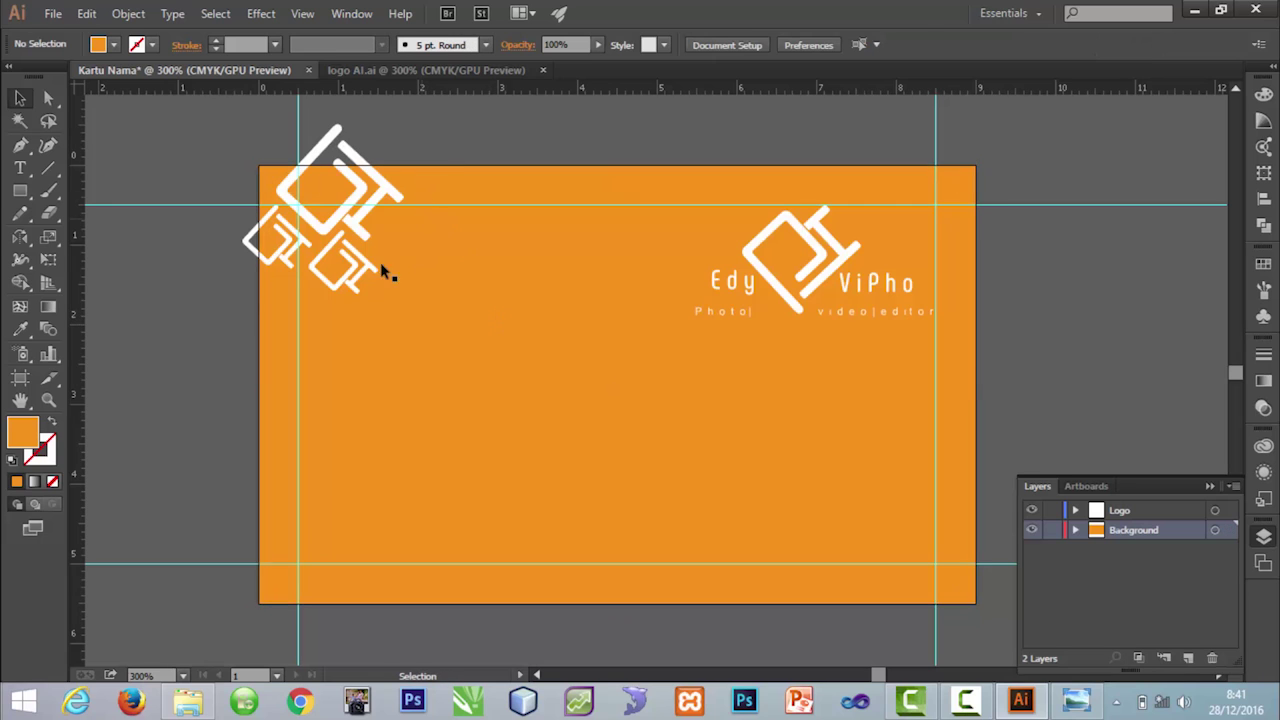
pyautogui.click(380, 265)
pyautogui.moveTo(382, 302); pyautogui.dragTo(393, 304)
pyautogui.press('Left')
pyautogui.press('Up')
pyautogui.press('Left')
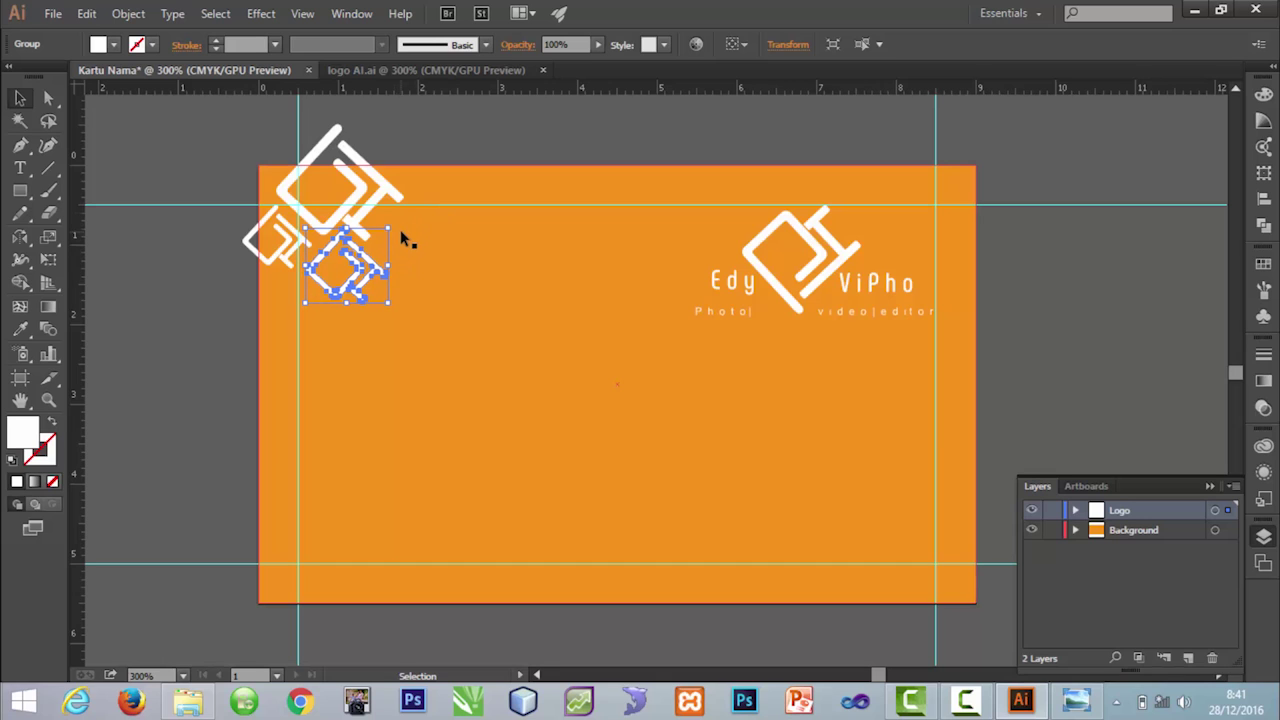
pyautogui.click(434, 138)
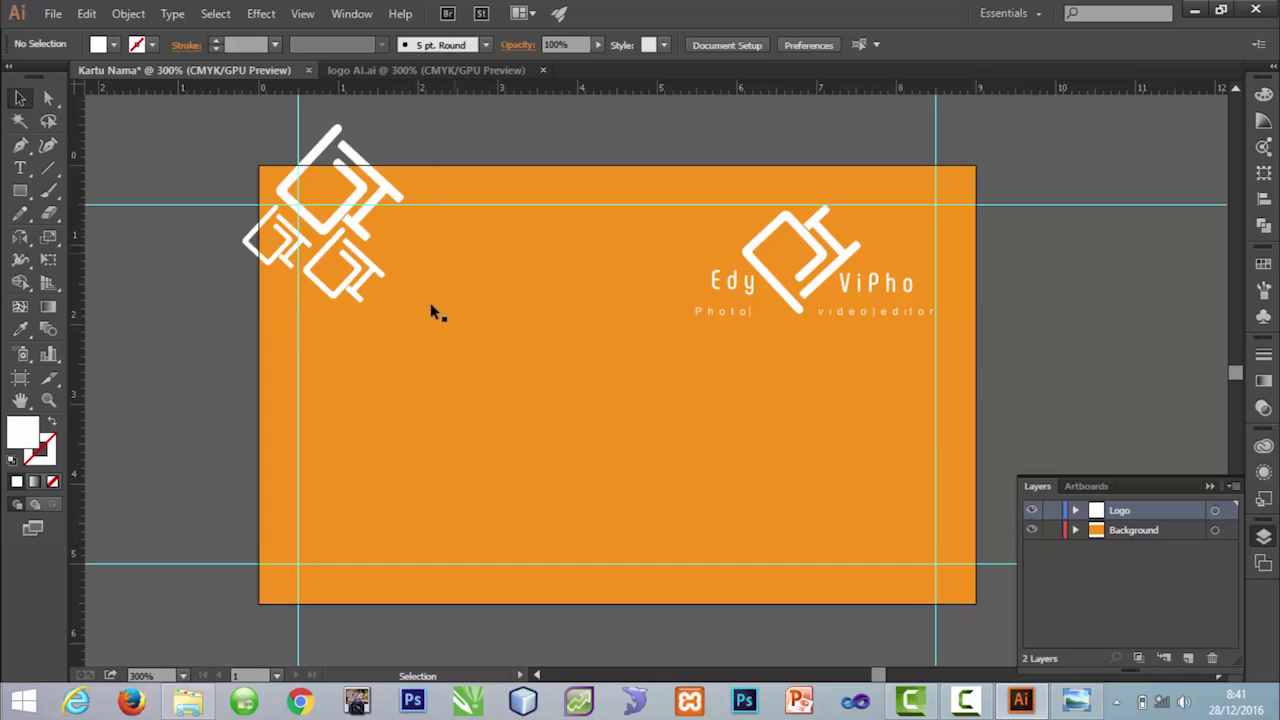
# Step: Select the small and large icons together to check their alignment, then deselect
pyautogui.click(374, 280)
pyautogui.keyDown('shift'); pyautogui.click(387, 196); pyautogui.keyUp('shift')
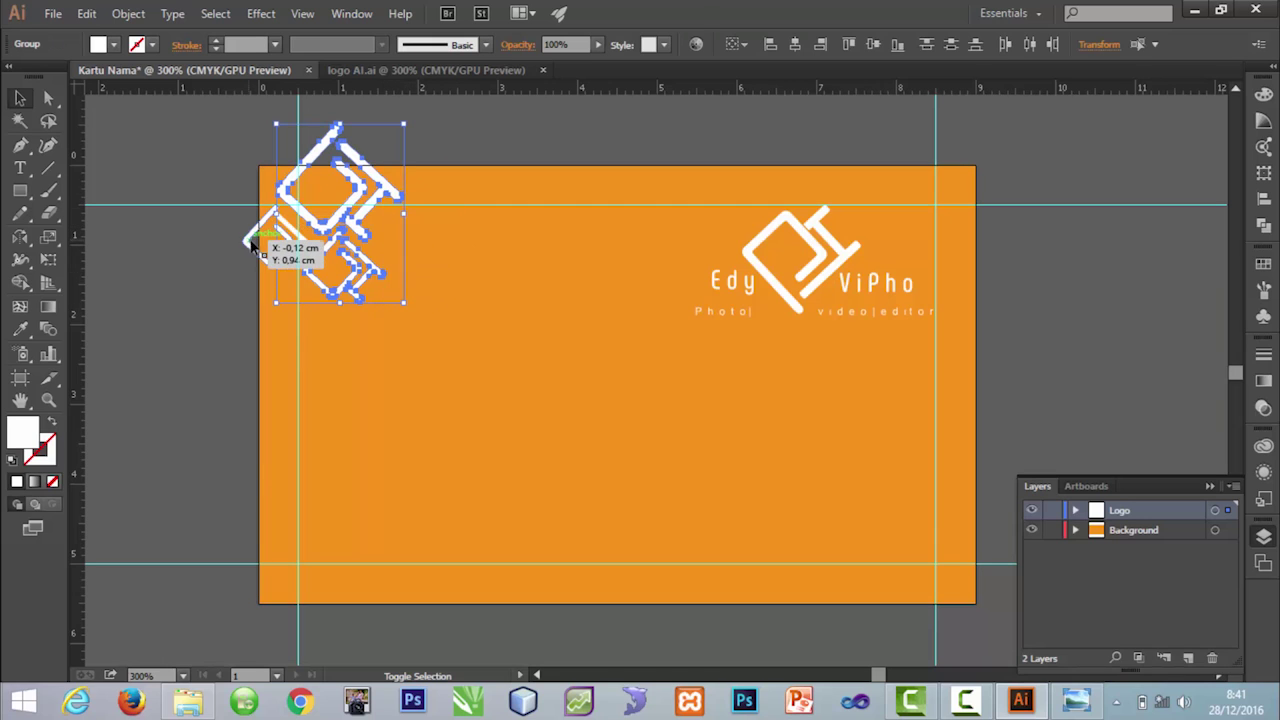
pyautogui.press('a')
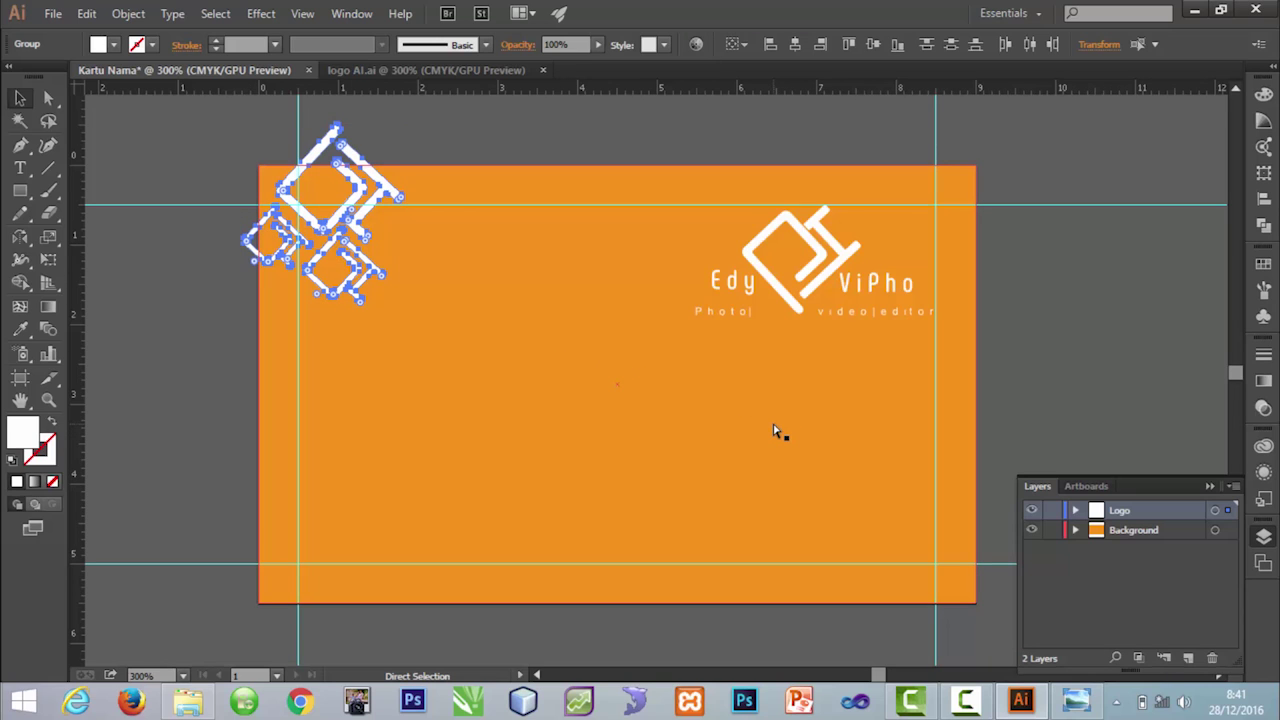
pyautogui.press('v')
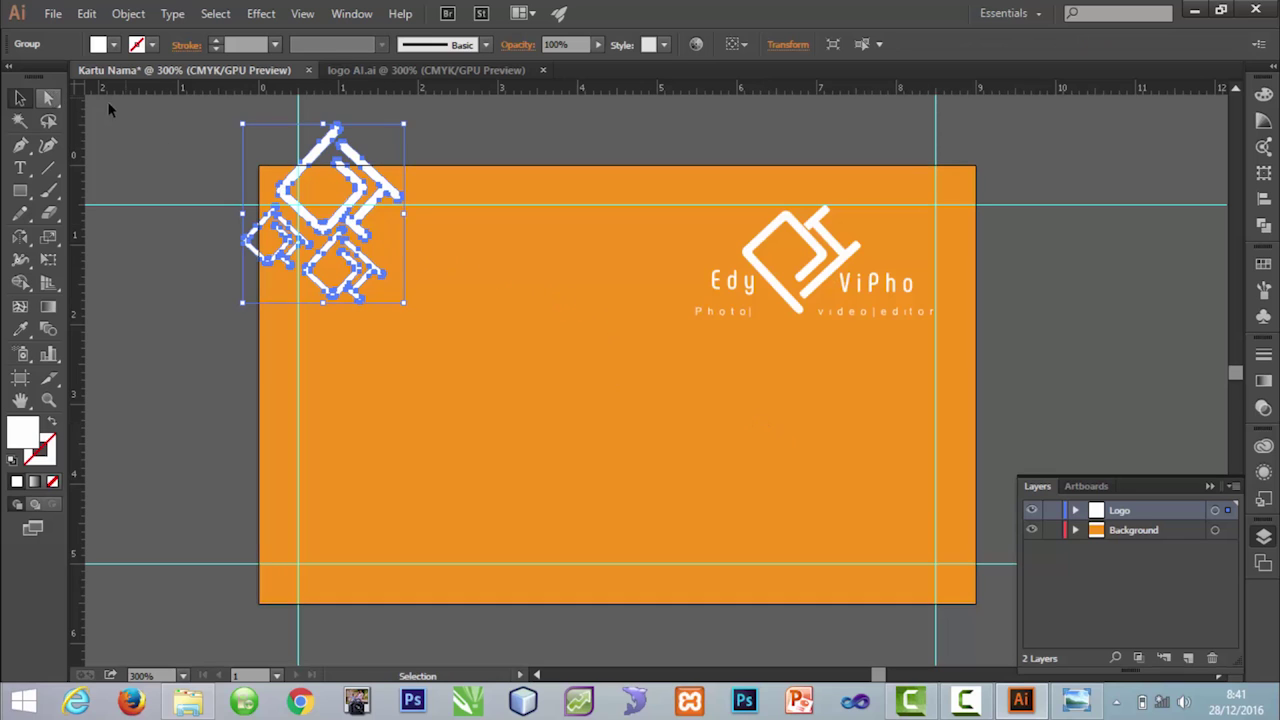
pyautogui.click(107, 101)
pyautogui.click(339, 144)
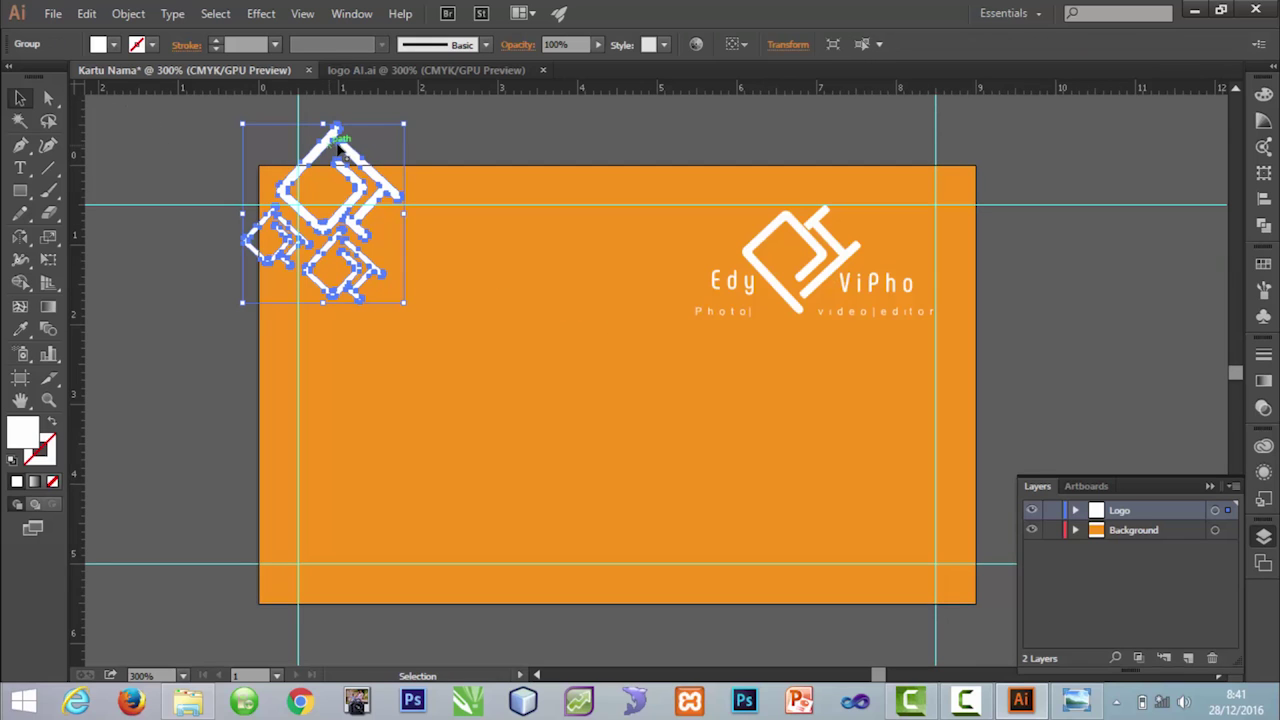
pyautogui.click(465, 131)
pyautogui.click(394, 189)
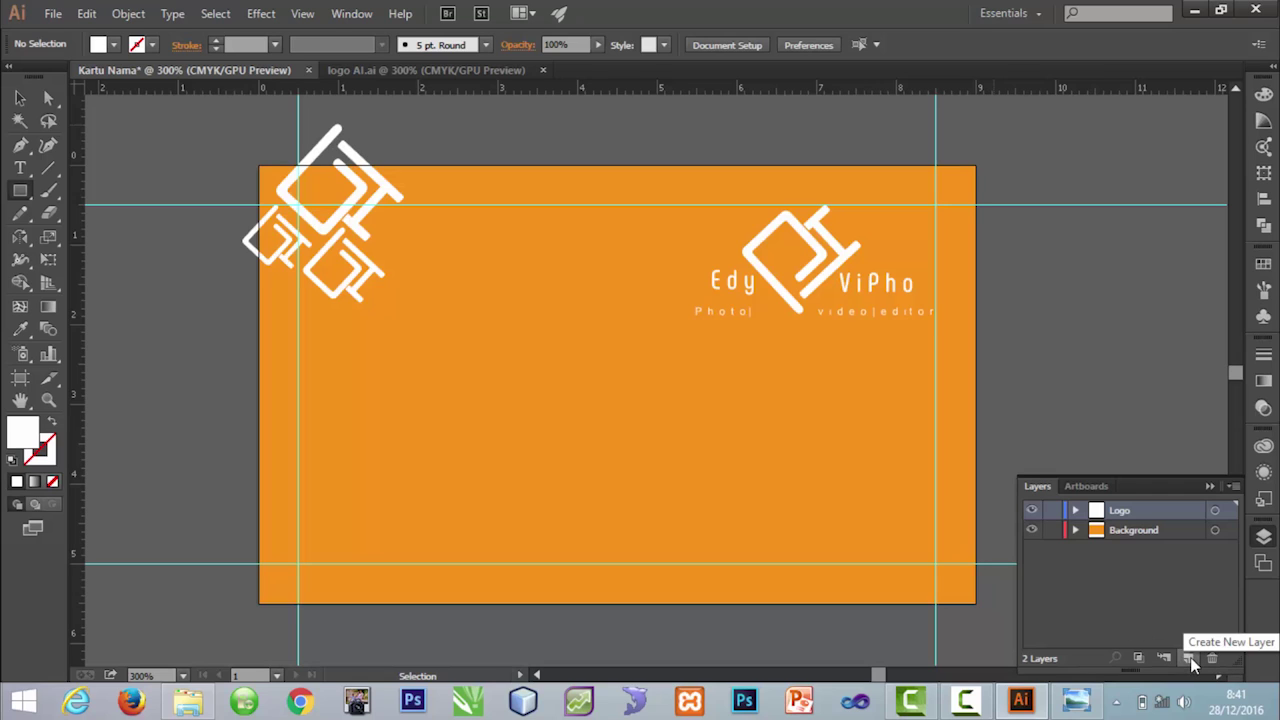
# Step: Add a new layer above Logo and rename it Mask
pyautogui.click(1190, 657)
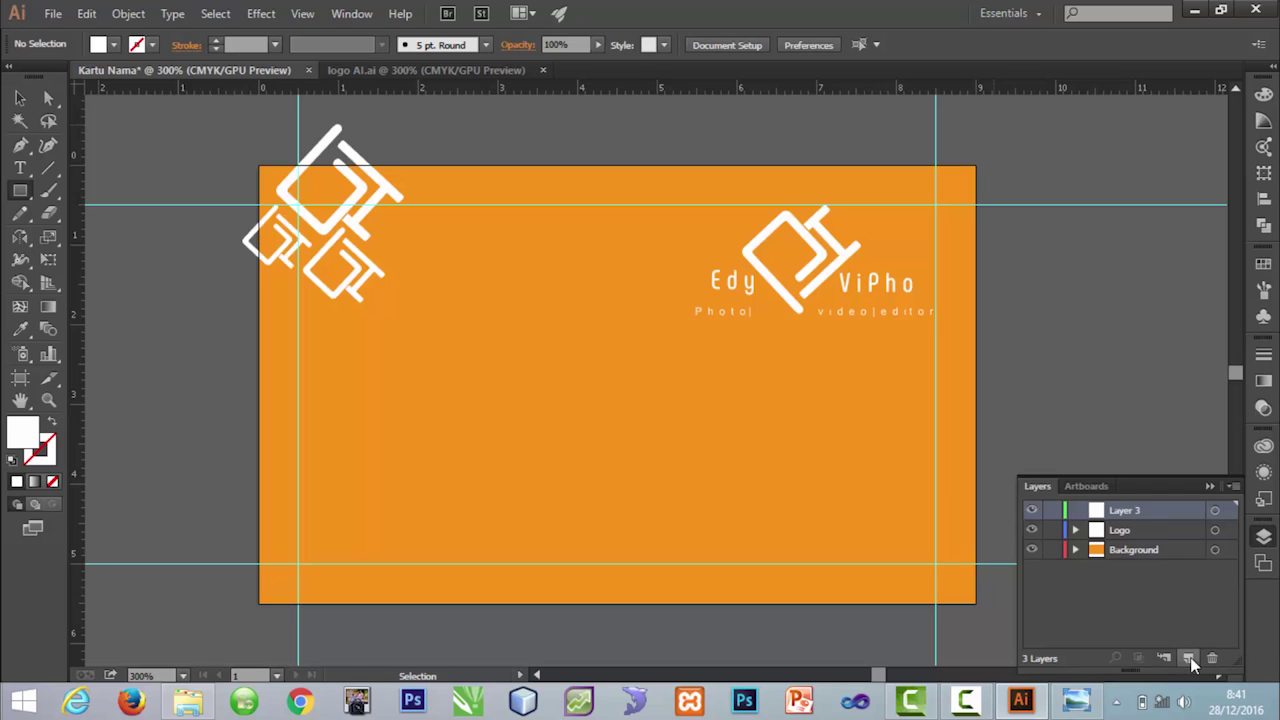
pyautogui.doubleClick(1125, 511)
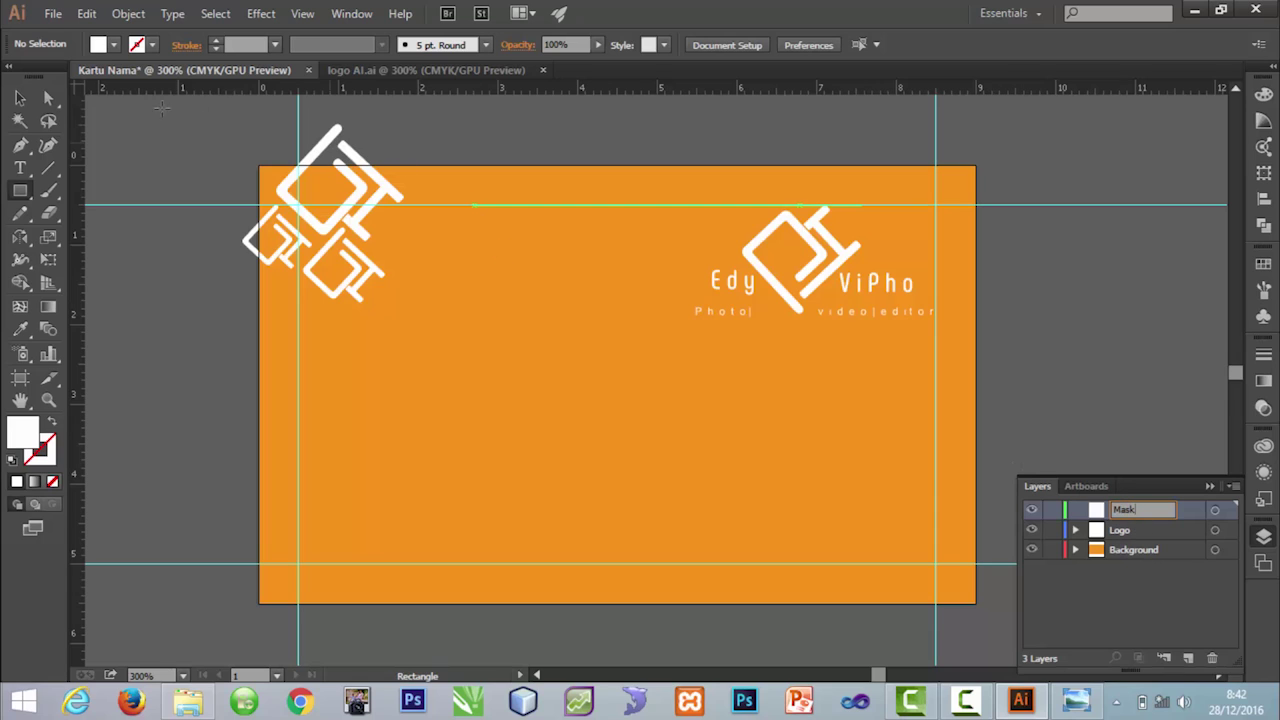
pyautogui.press('Return')
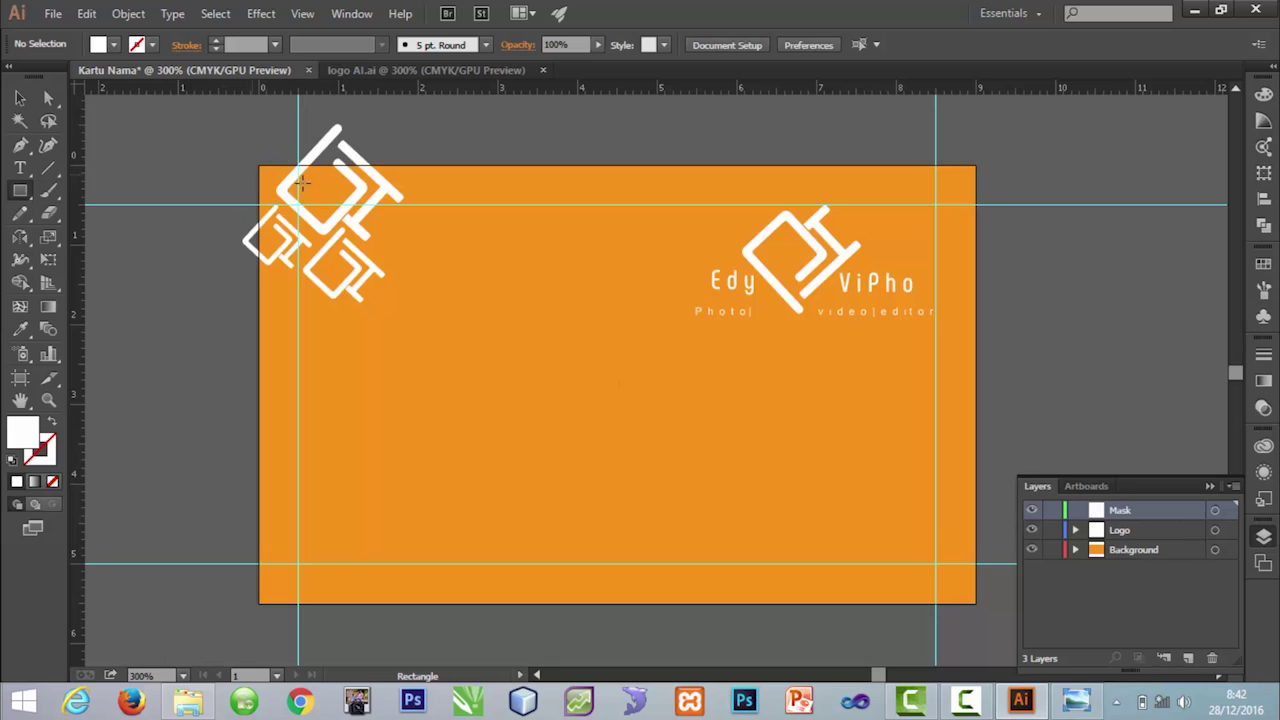
# Step: Draw a card-sized rectangle and make it a clipping mask over the top-left icon cluster
pyautogui.moveTo(258, 163)
pyautogui.mouseDown()
pyautogui.moveTo(494, 289)
pyautogui.moveTo(909, 543)
pyautogui.moveTo(975, 601)
pyautogui.mouseUp()
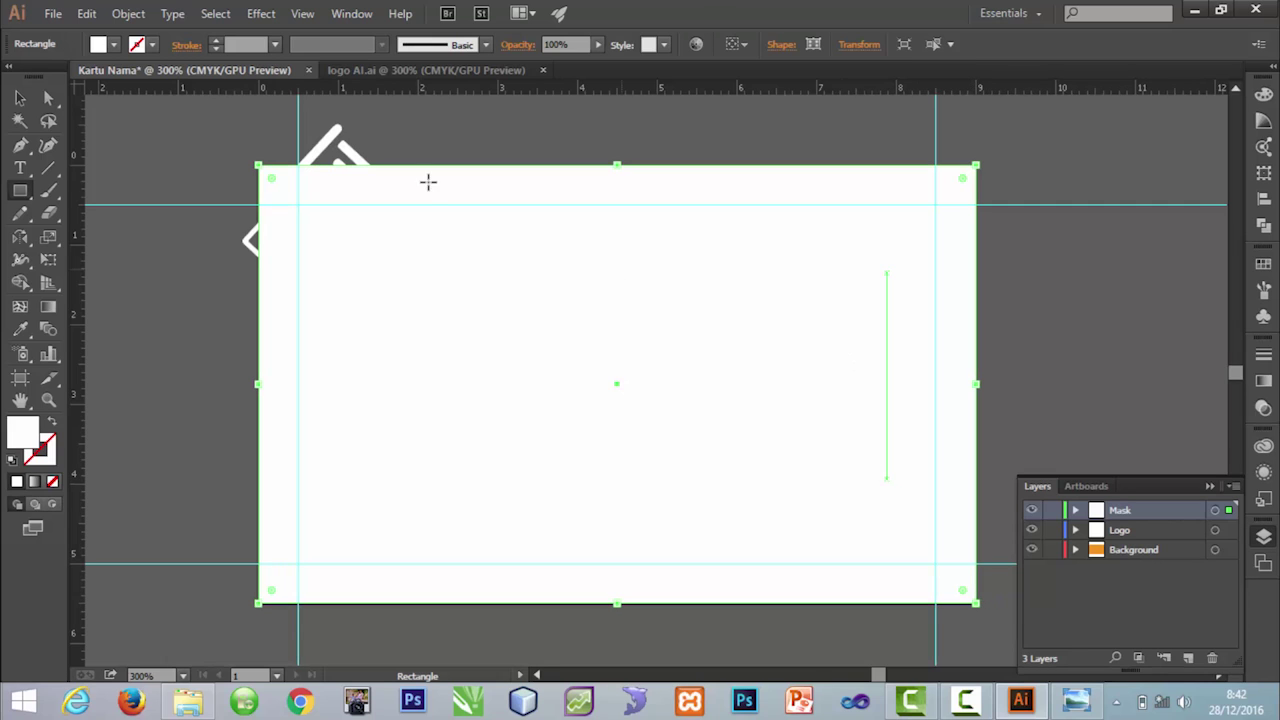
pyautogui.click(20, 97)
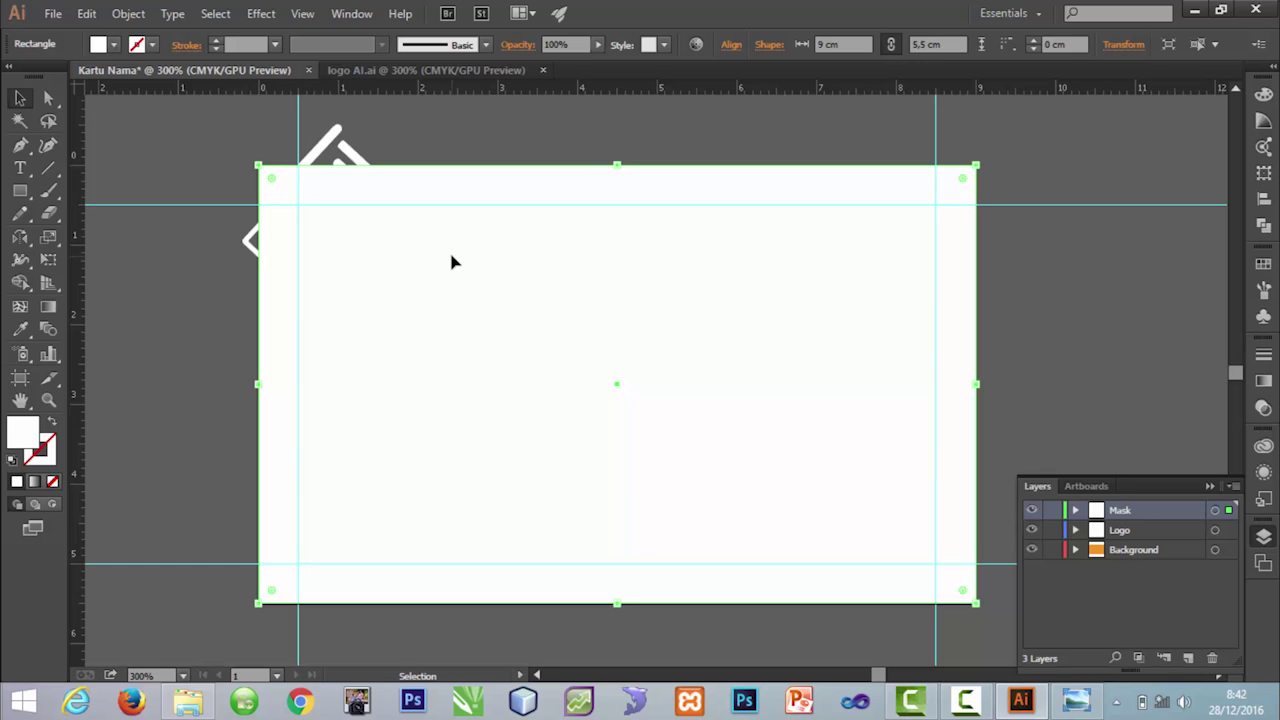
pyautogui.keyDown('shift'); pyautogui.click(321, 148); pyautogui.keyUp('shift')
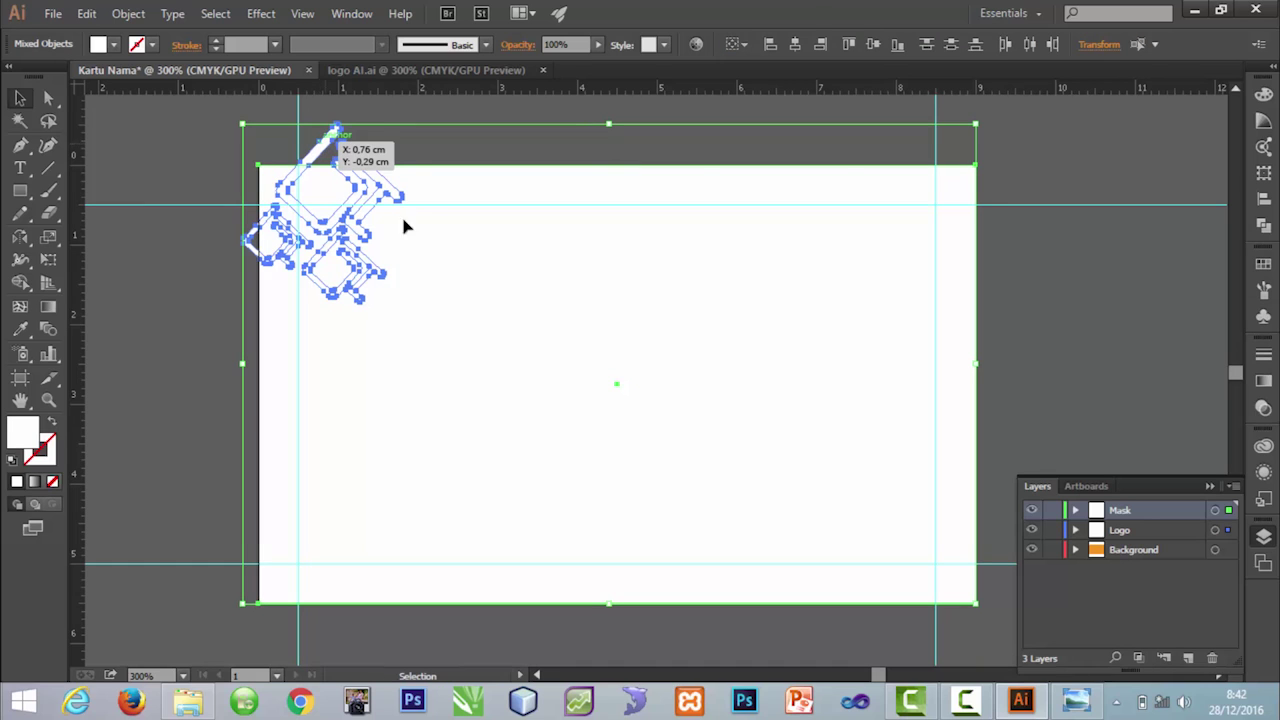
pyautogui.rightClick(497, 284)
pyautogui.moveTo(573, 442)
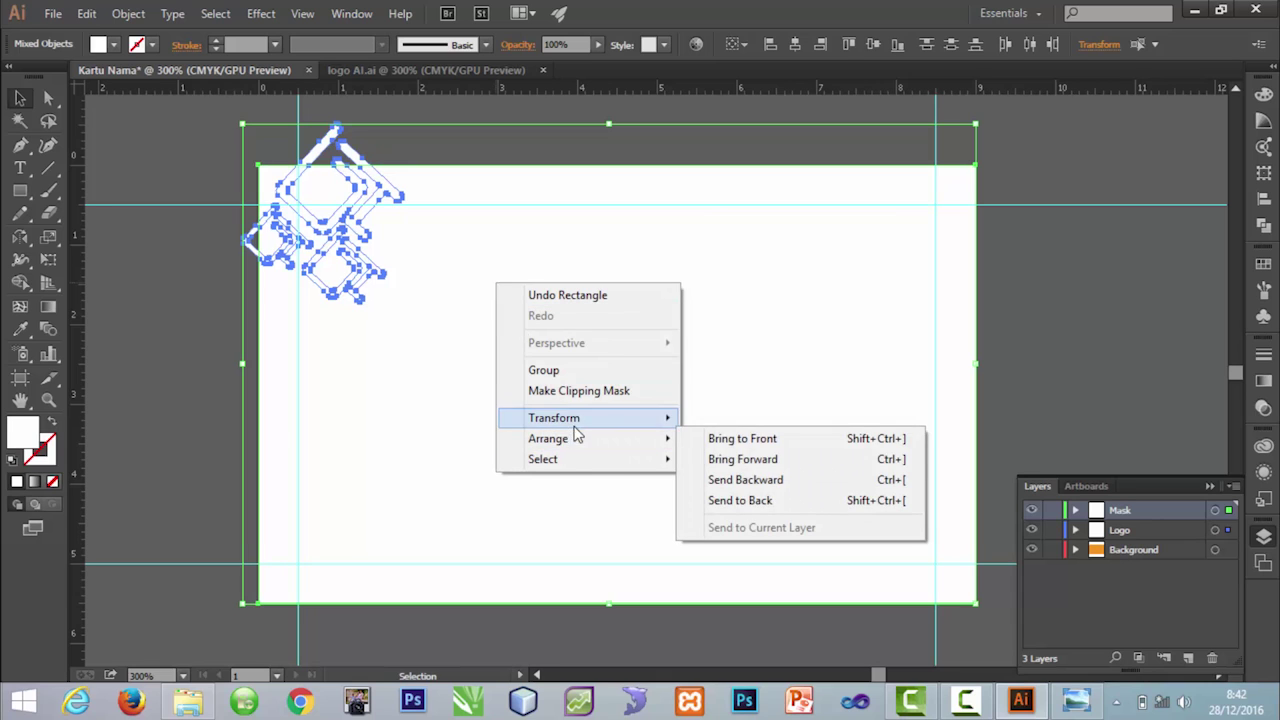
pyautogui.click(579, 391)
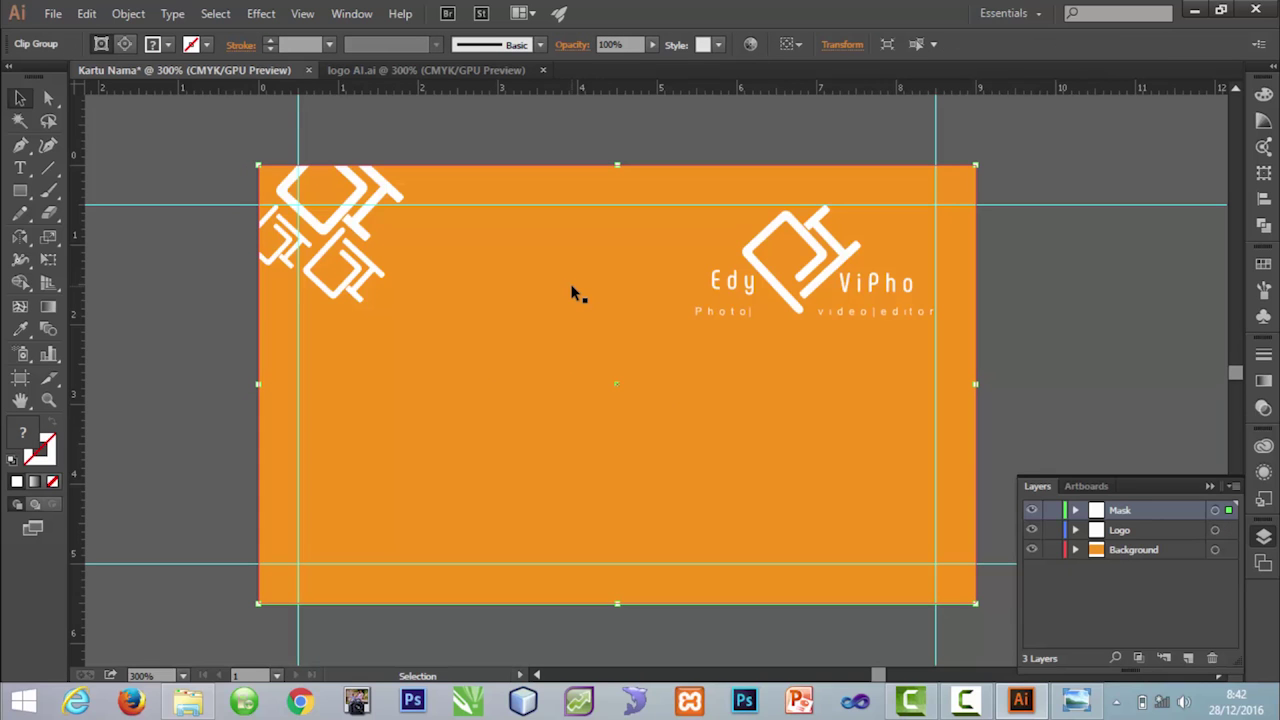
pyautogui.click(487, 109)
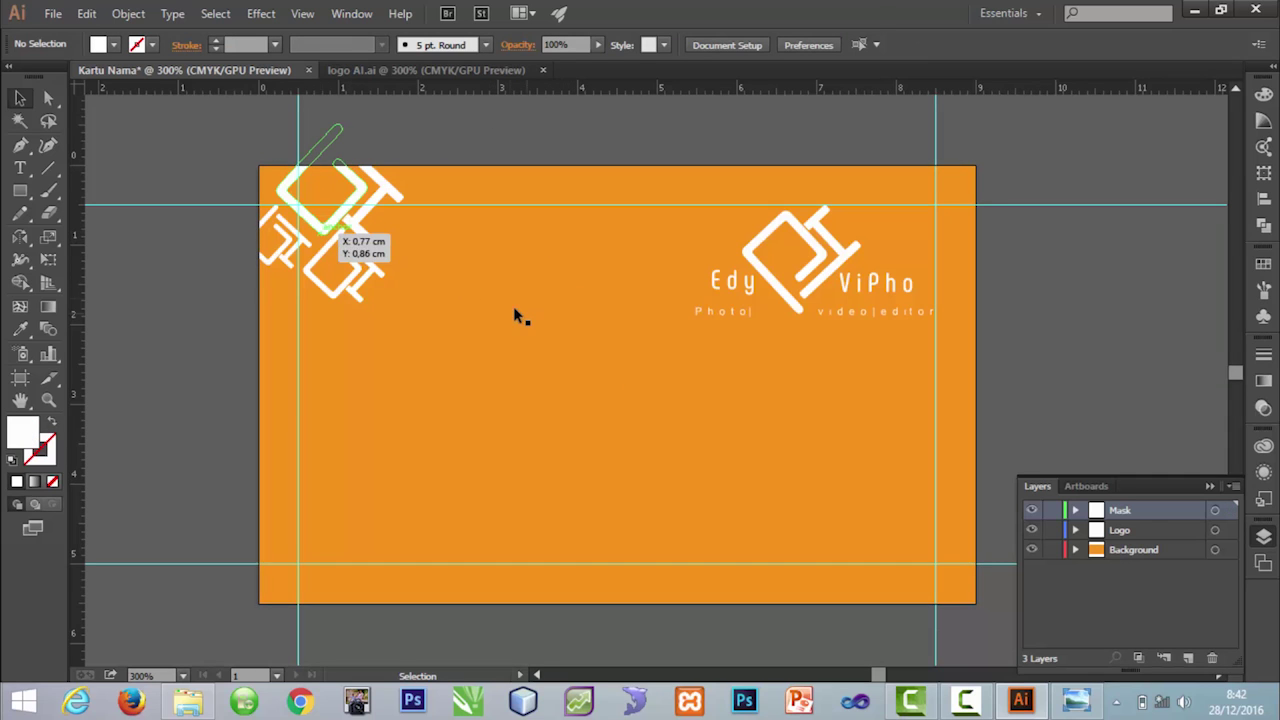
# Step: Isolate the clip group and select the logo group inside it via Layers
pyautogui.doubleClick(333, 229)
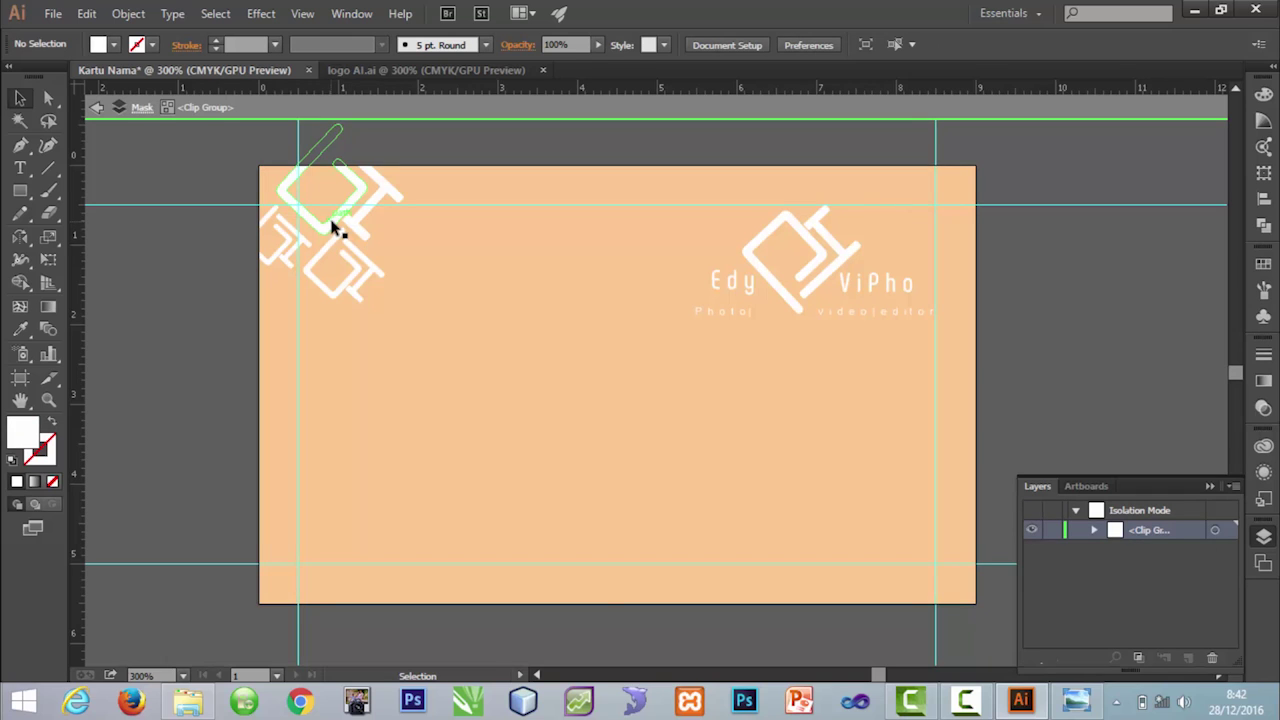
pyautogui.moveTo(333, 243); pyautogui.dragTo(356, 213)
pyautogui.moveTo(346, 217); pyautogui.dragTo(349, 226)
pyautogui.click(1095, 530)
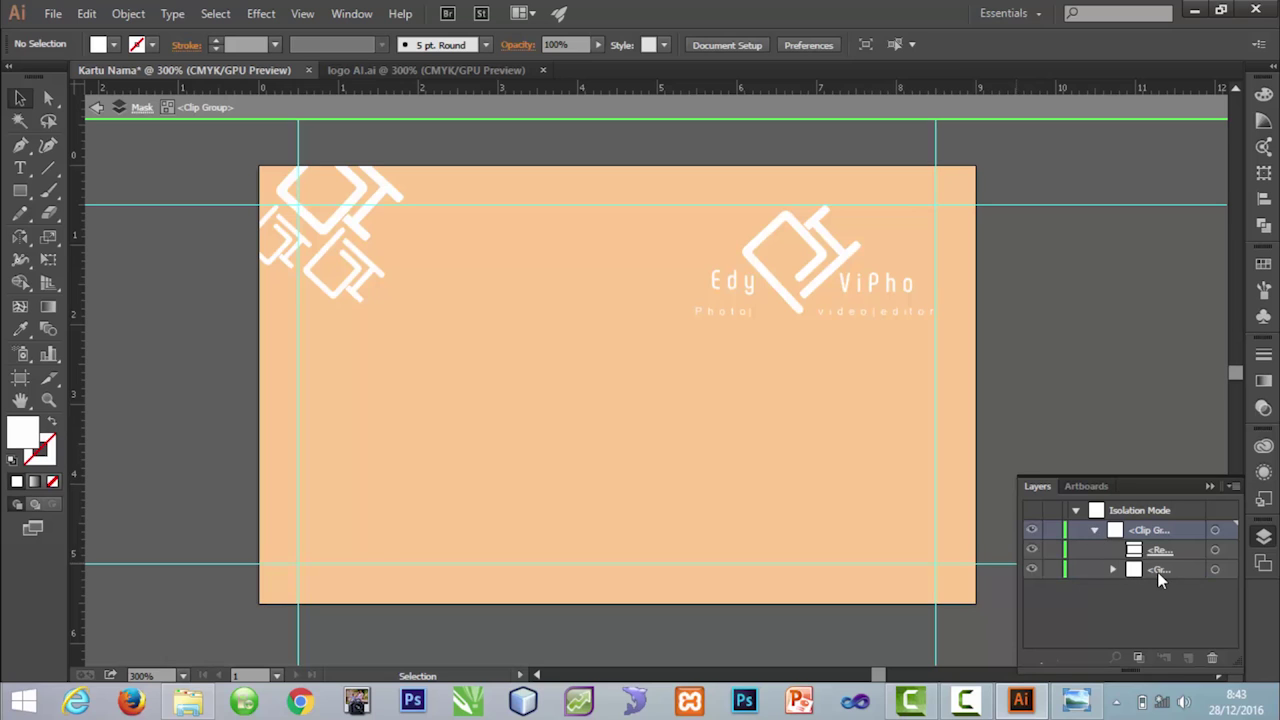
pyautogui.click(1214, 570)
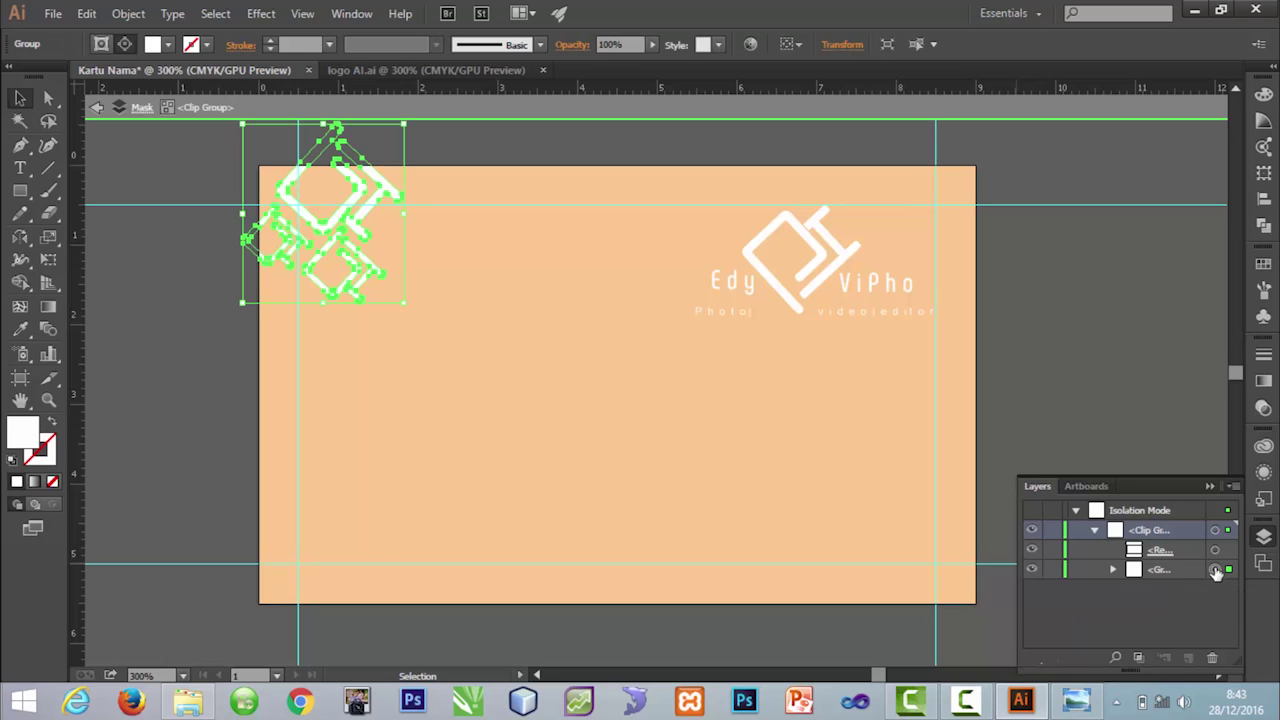
pyautogui.click(1215, 550)
pyautogui.click(1216, 570)
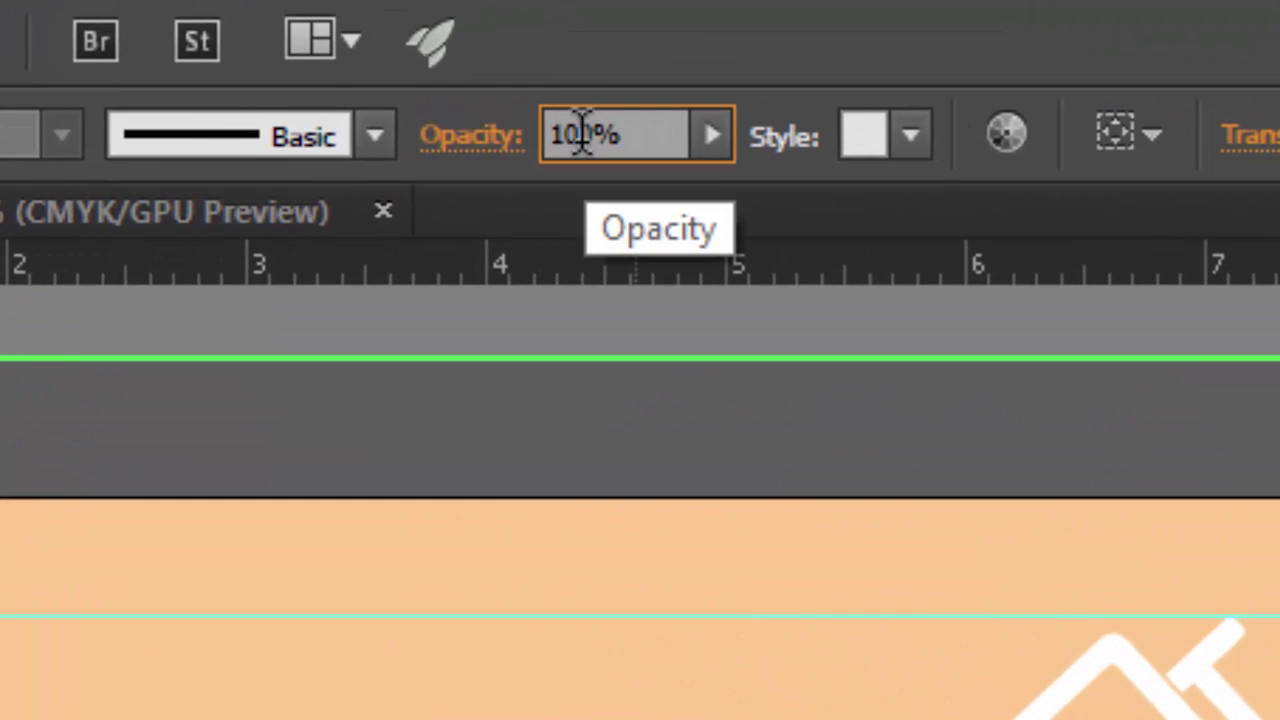
# Step: Set the logo group's opacity to 30%
pyautogui.moveTo(583, 135); pyautogui.dragTo(329, 157)
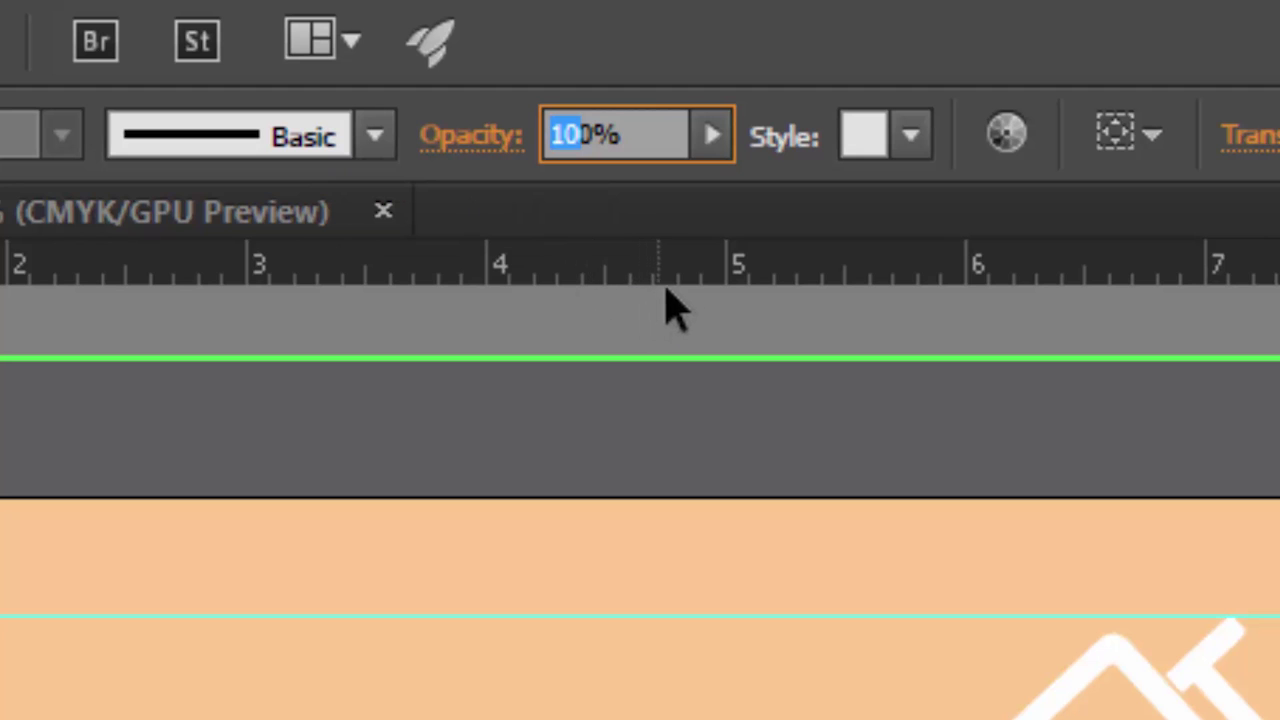
pyautogui.write('3')
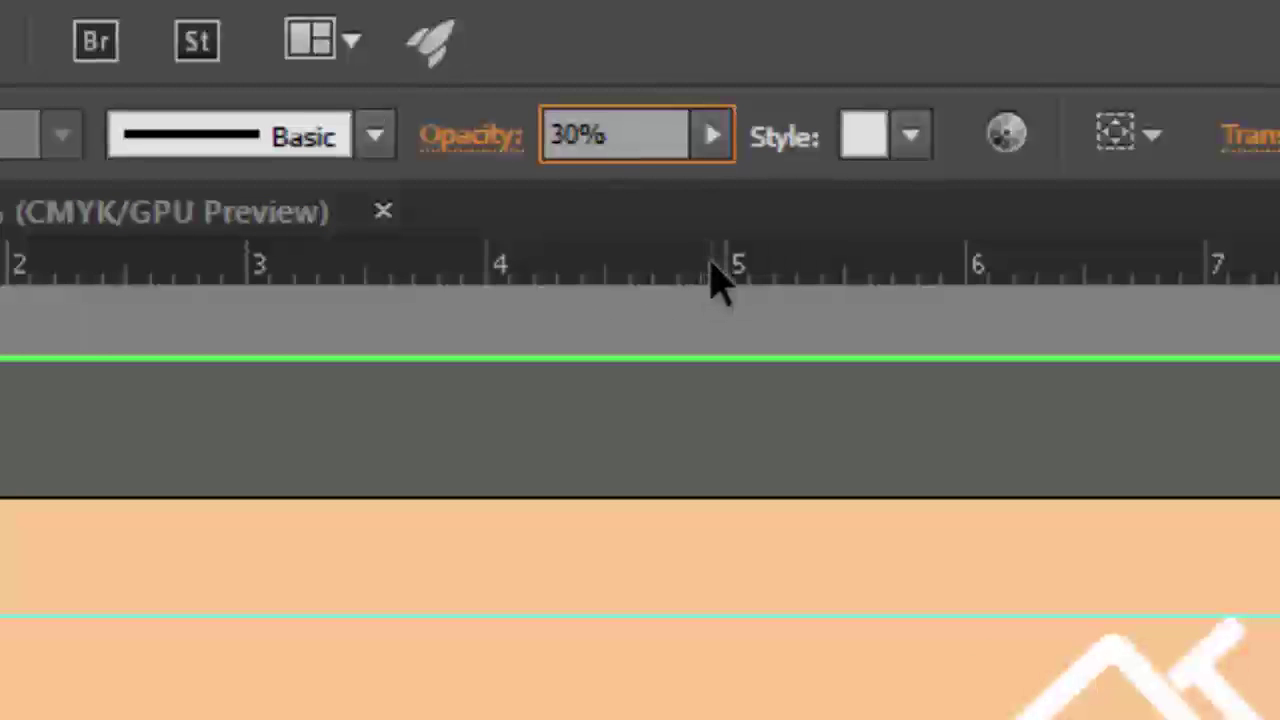
pyautogui.press('Return')
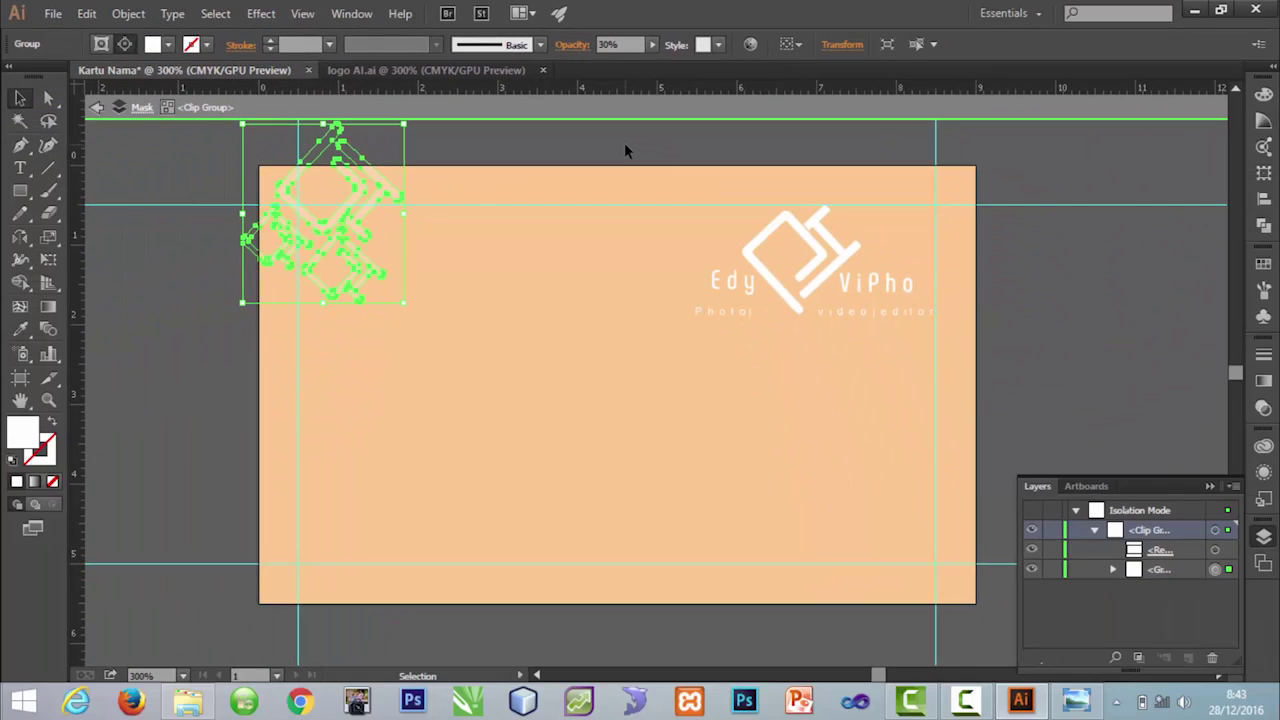
pyautogui.click(626, 381)
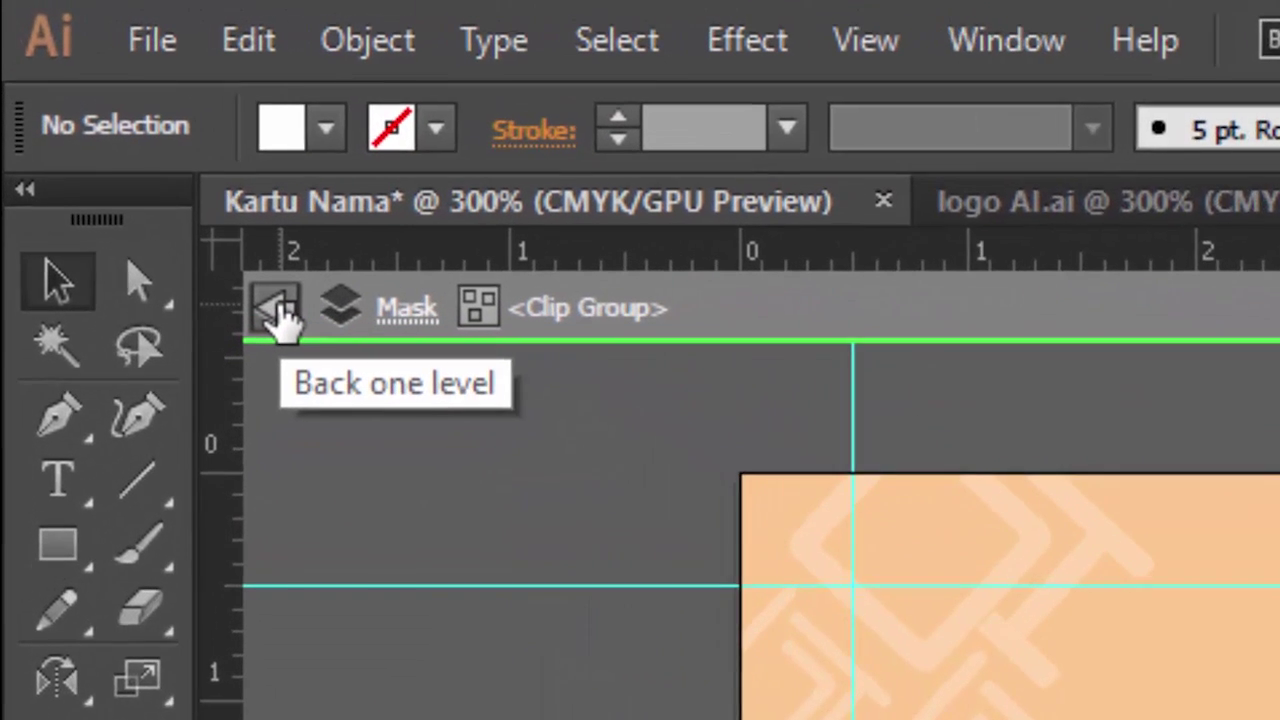
# Step: Exit Isolation Mode and create a new top layer named Lengkungan
pyautogui.click(278, 310)
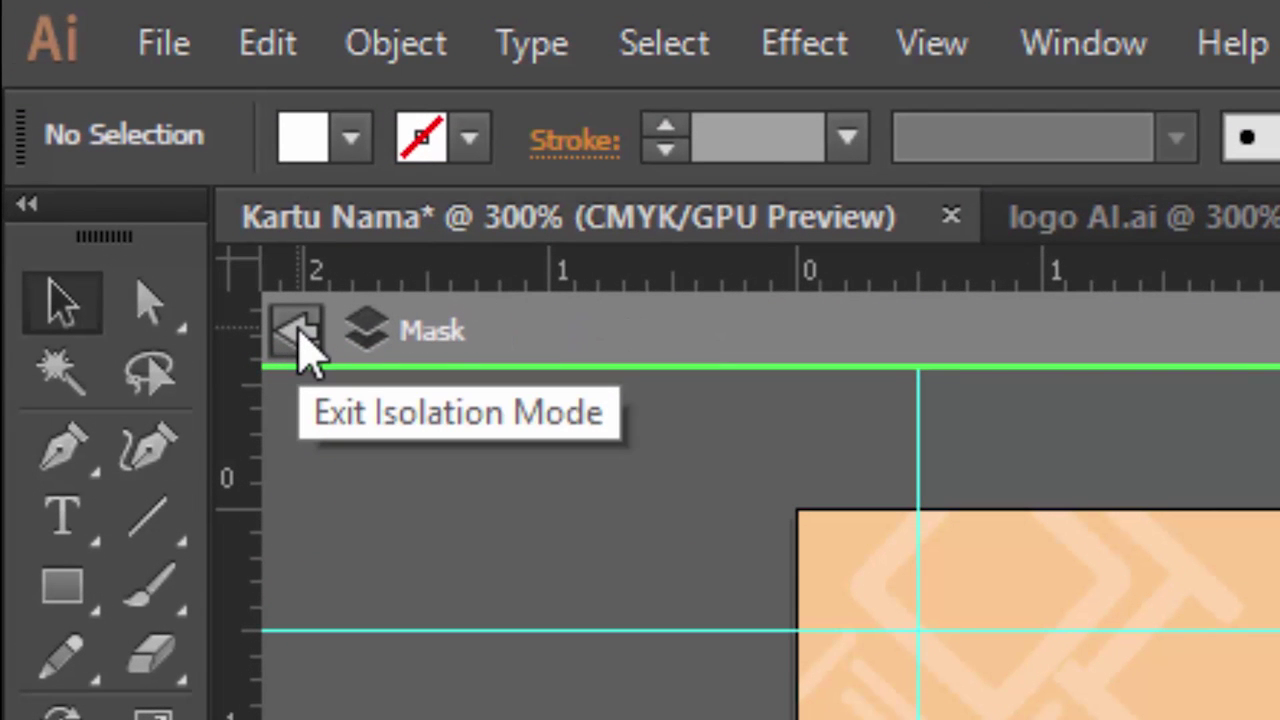
pyautogui.click(298, 338)
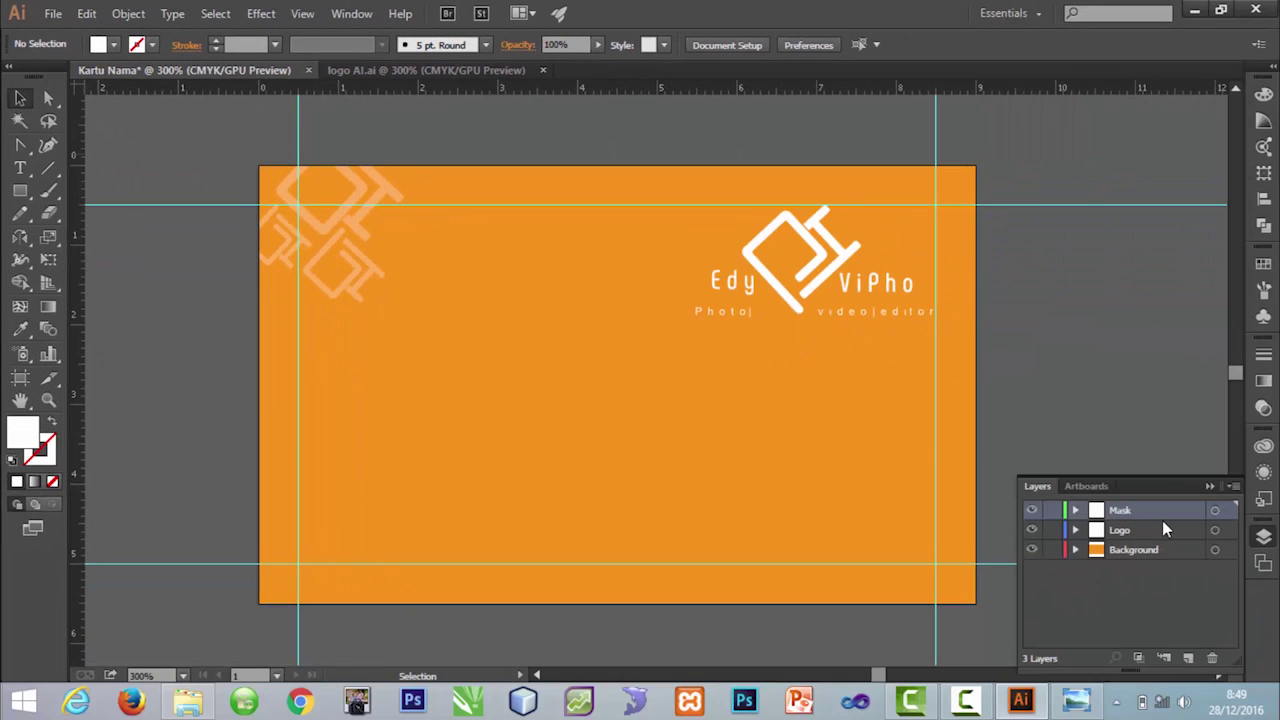
pyautogui.click(1190, 659)
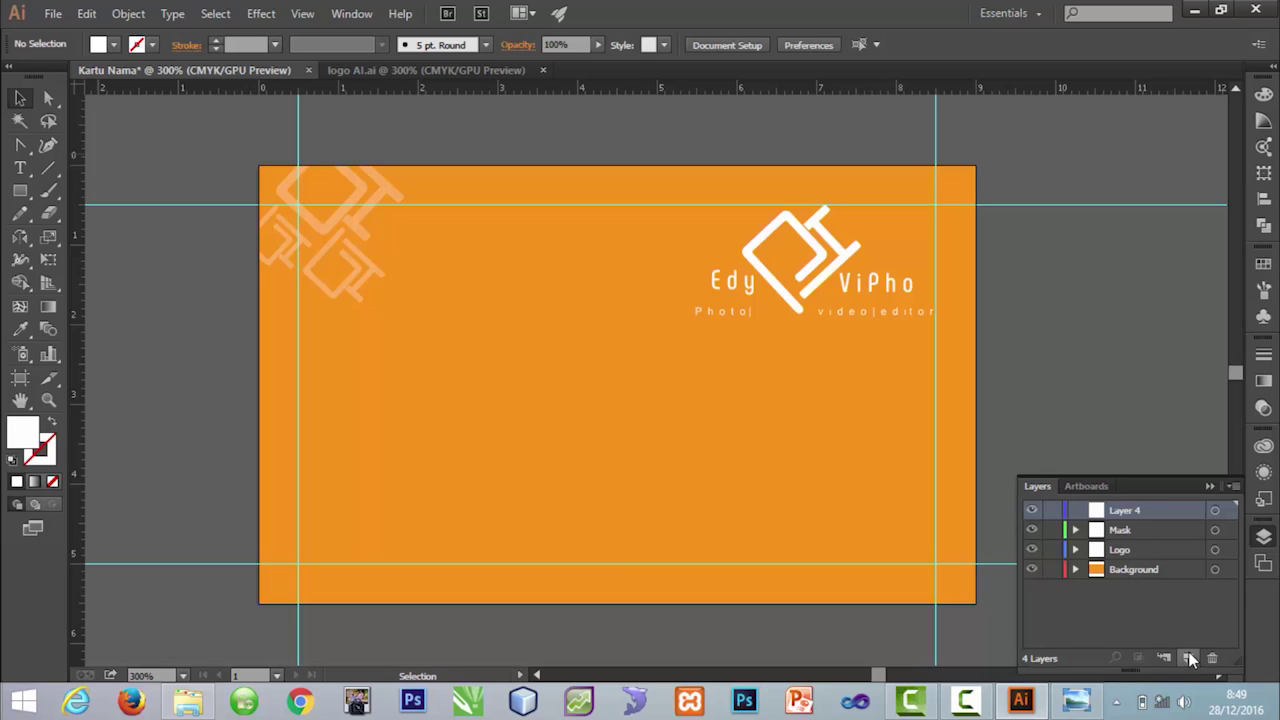
pyautogui.doubleClick(1116, 510)
pyautogui.write('Lengkungan')
pyautogui.press('Return')
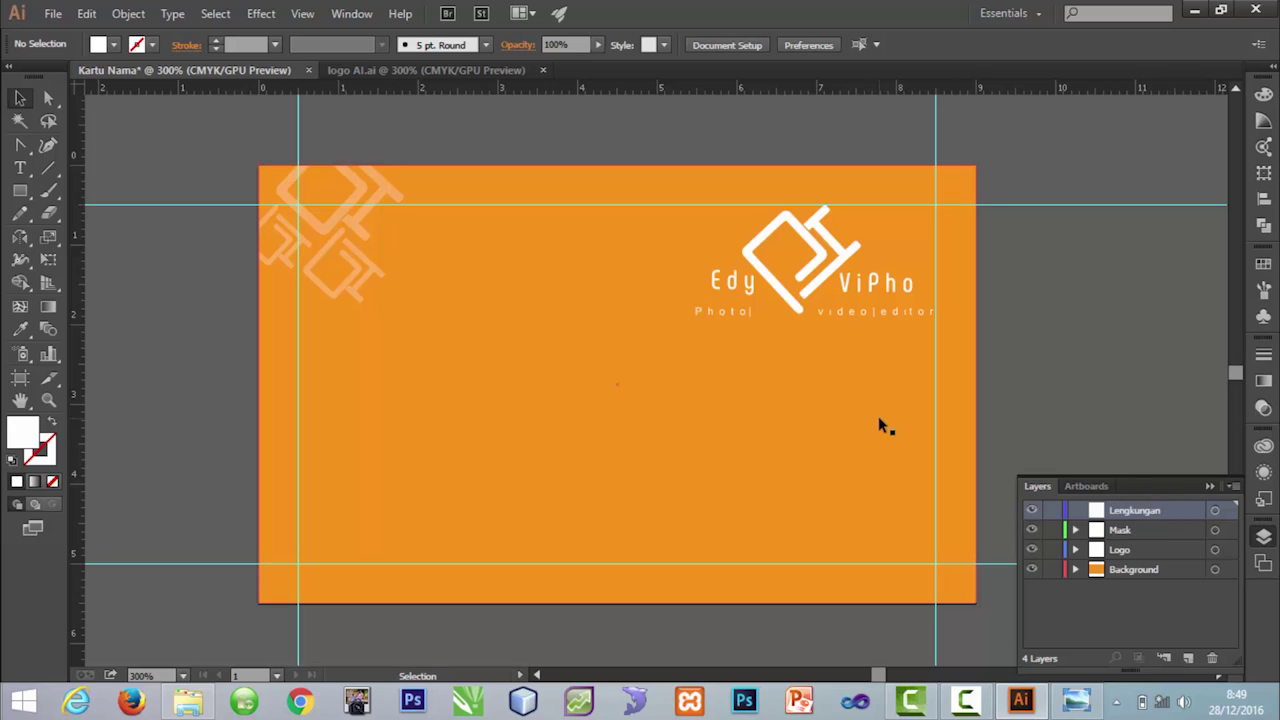
pyautogui.moveTo(20, 146); pyautogui.dragTo(90, 143)
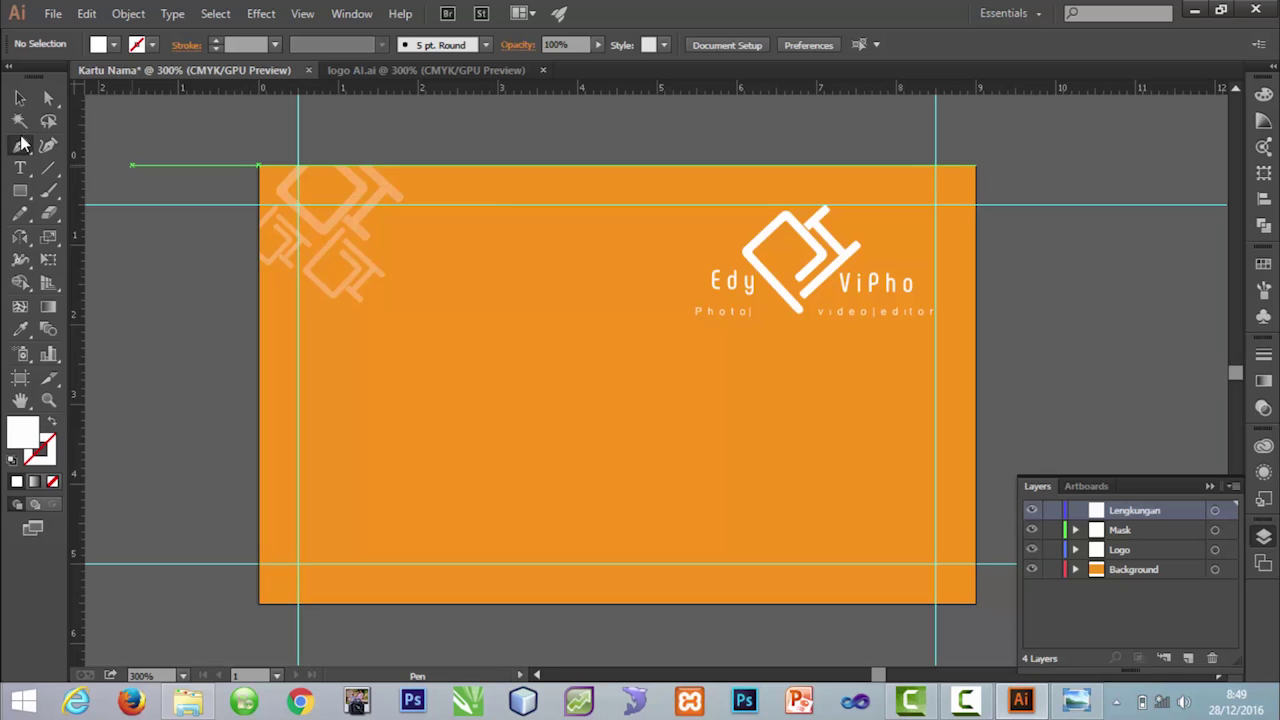
# Step: Draw a white shape from the card's left edge down around both bottom corners, closing with a wavy top edge
pyautogui.click(258, 344)
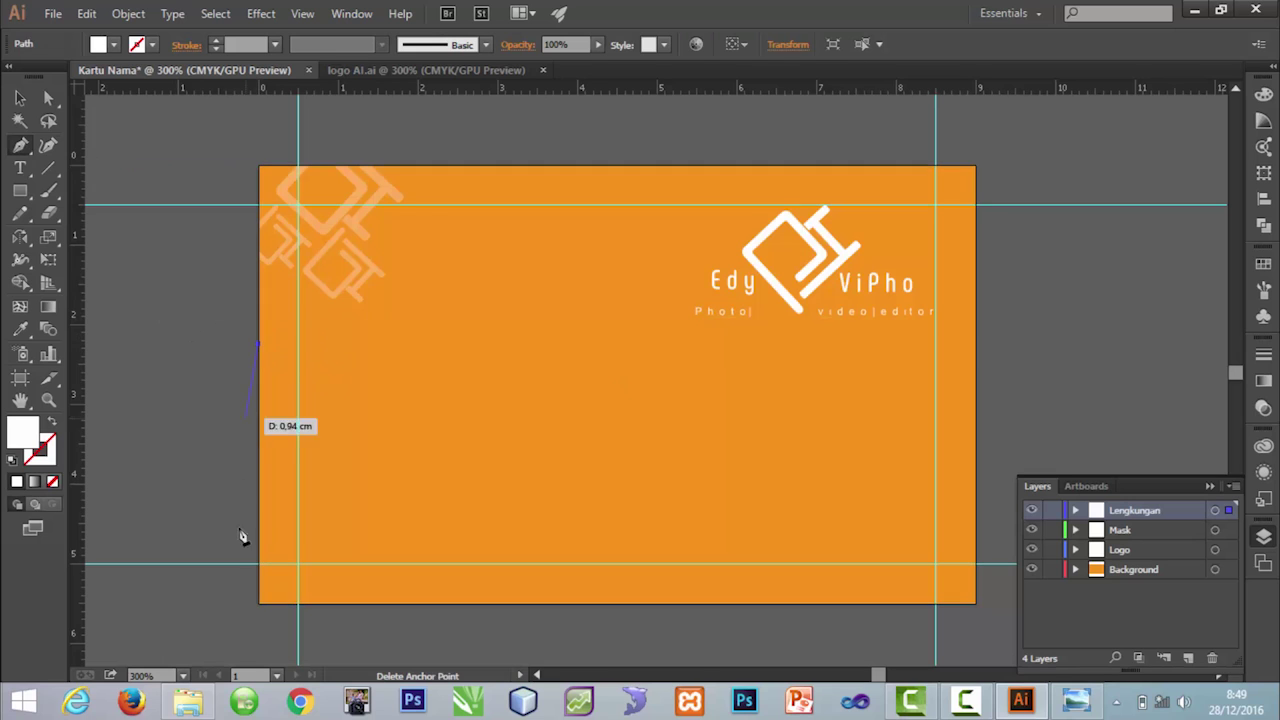
pyautogui.click(258, 604)
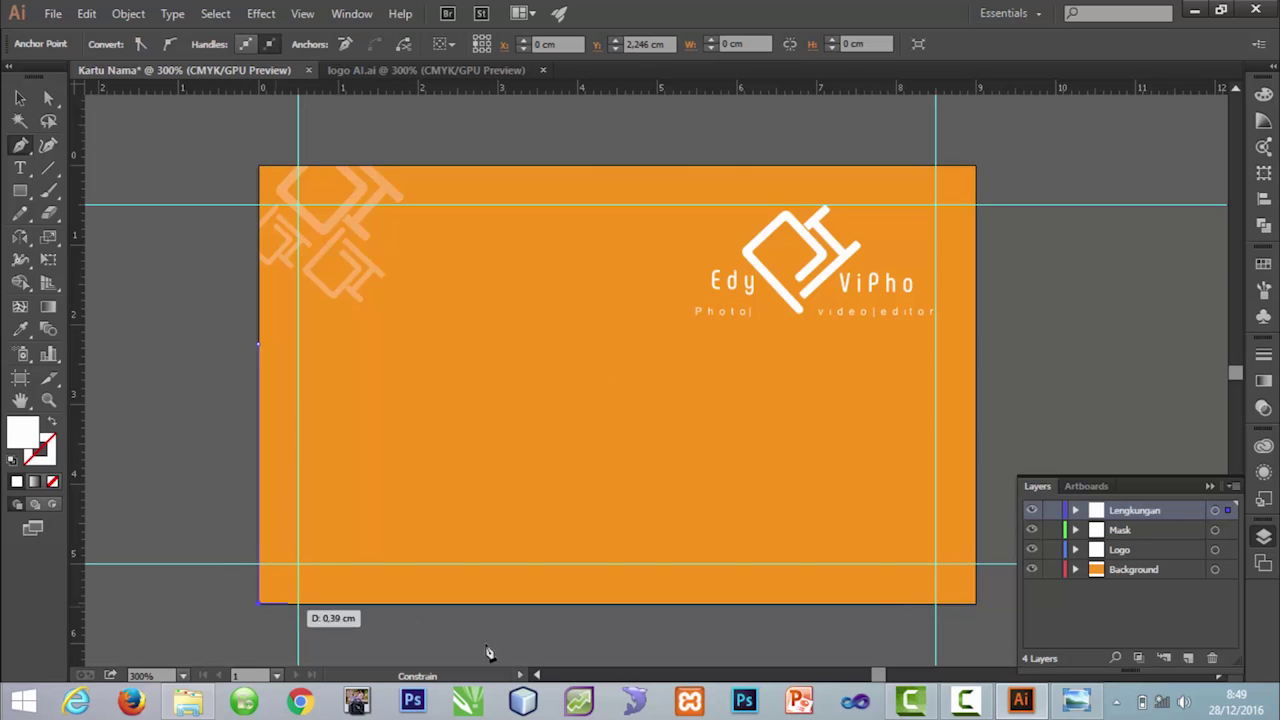
pyautogui.click(976, 604)
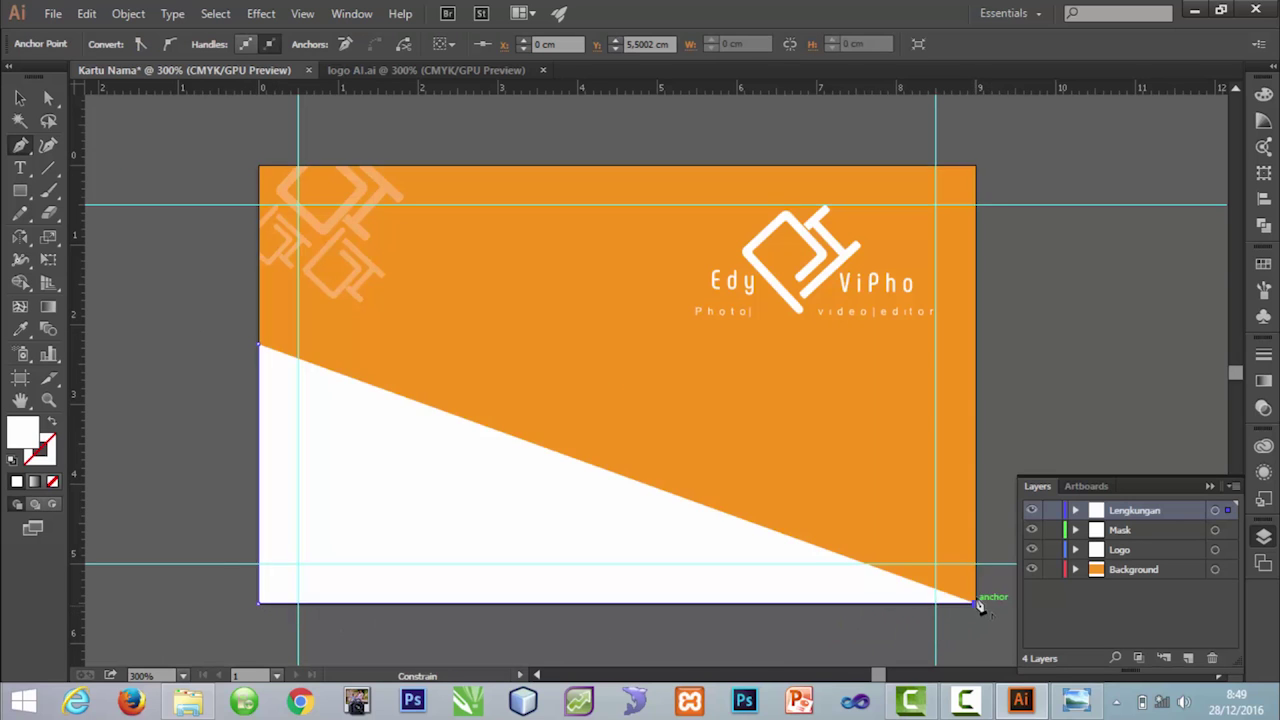
pyautogui.click(976, 354)
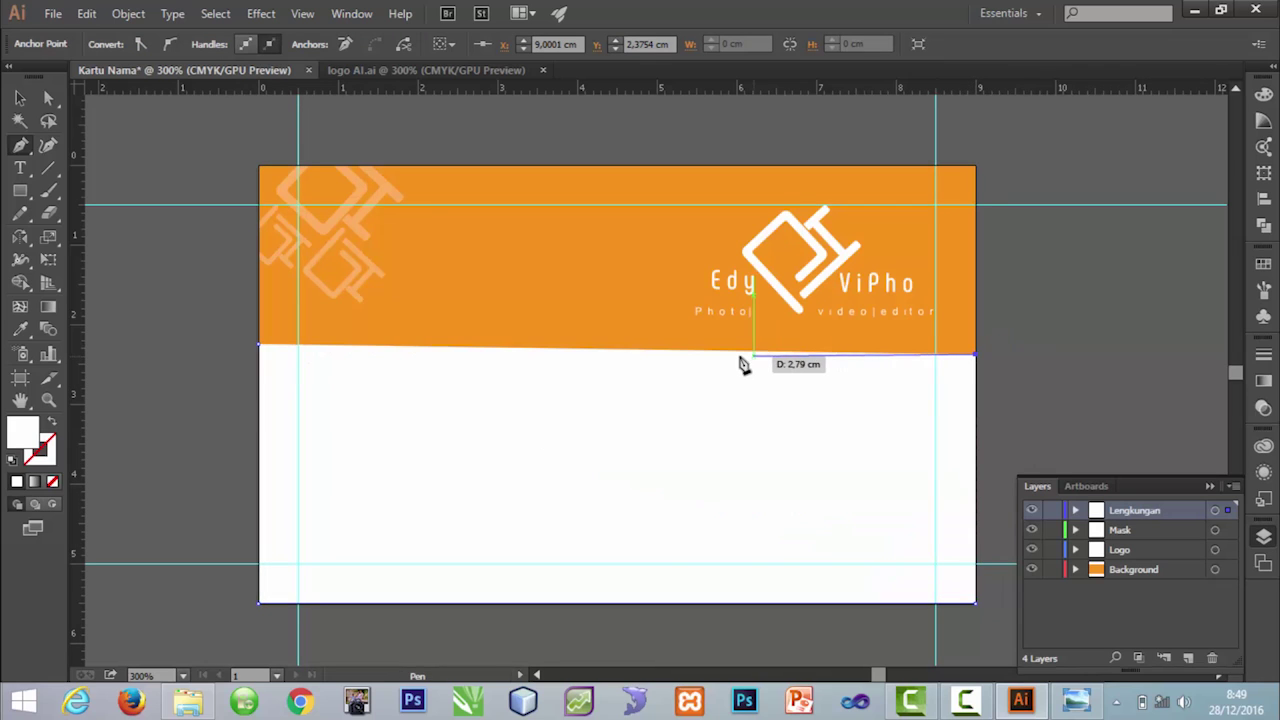
pyautogui.moveTo(751, 360); pyautogui.dragTo(610, 285)
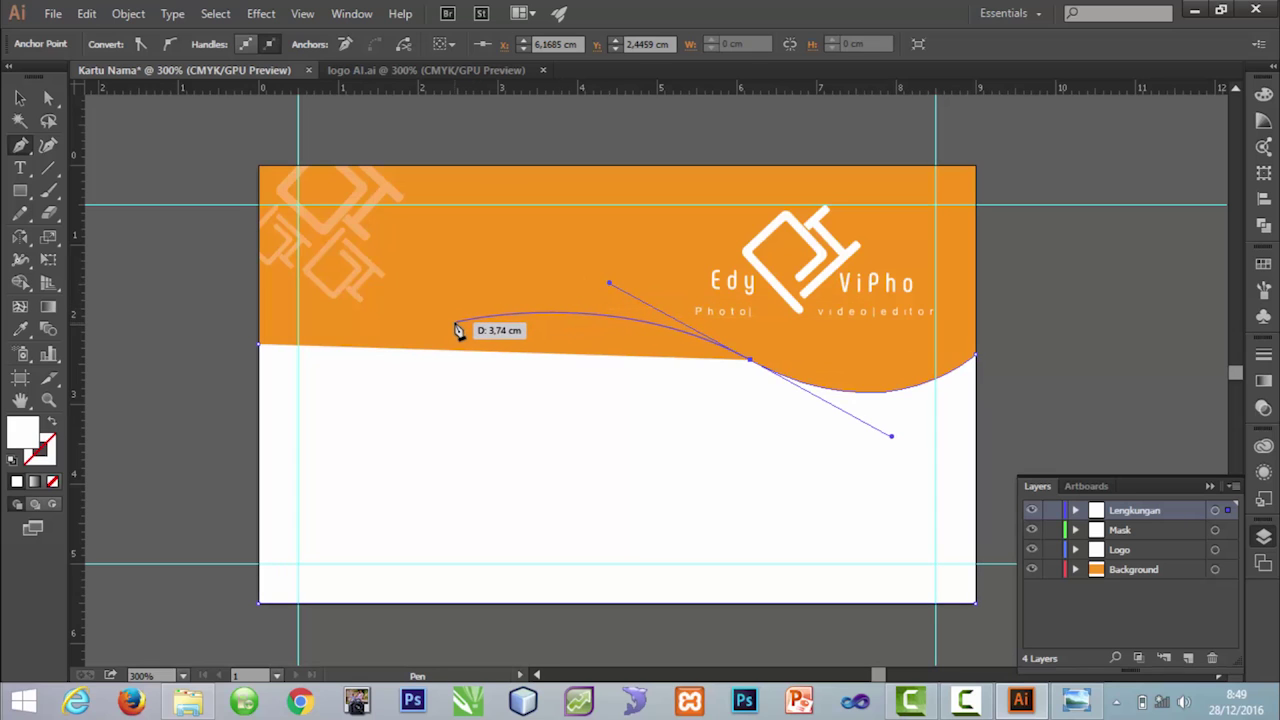
pyautogui.hotkey('ctrl', 'z')
pyautogui.hotkey('ctrl', 'z')
pyautogui.hotkey('ctrl', 'shift', 'z')
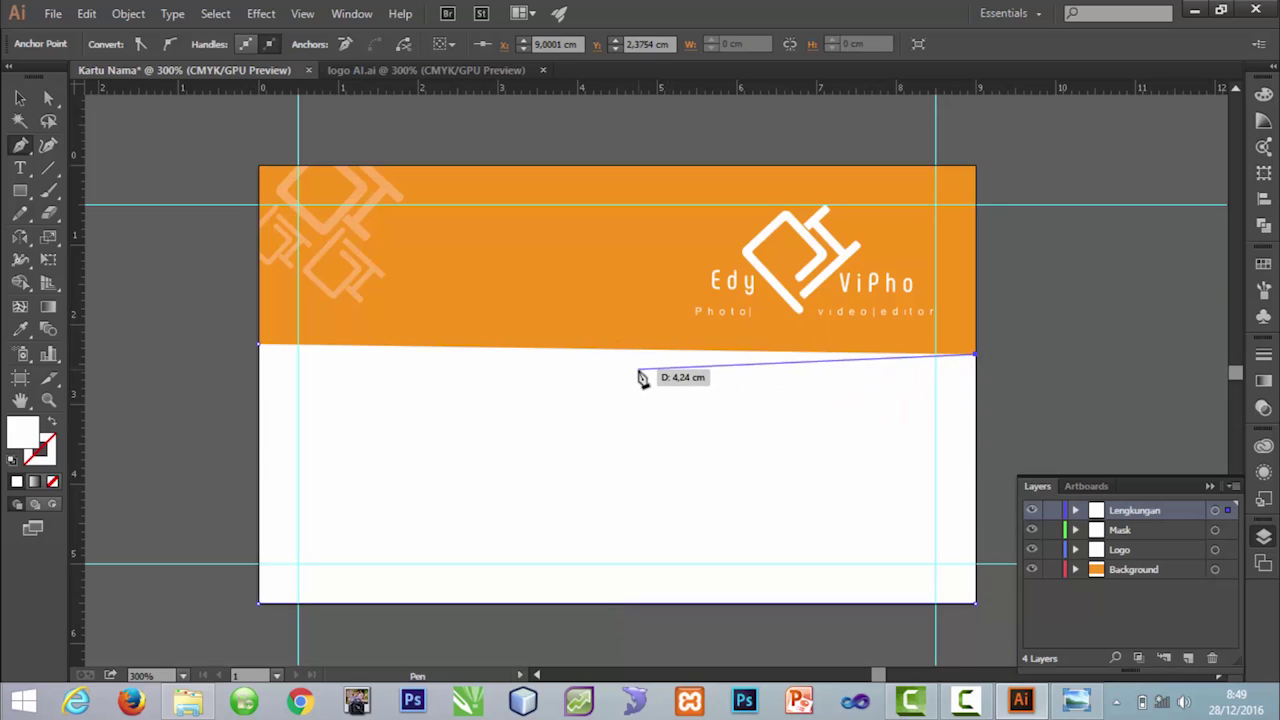
pyautogui.moveTo(640, 373); pyautogui.dragTo(406, 286)
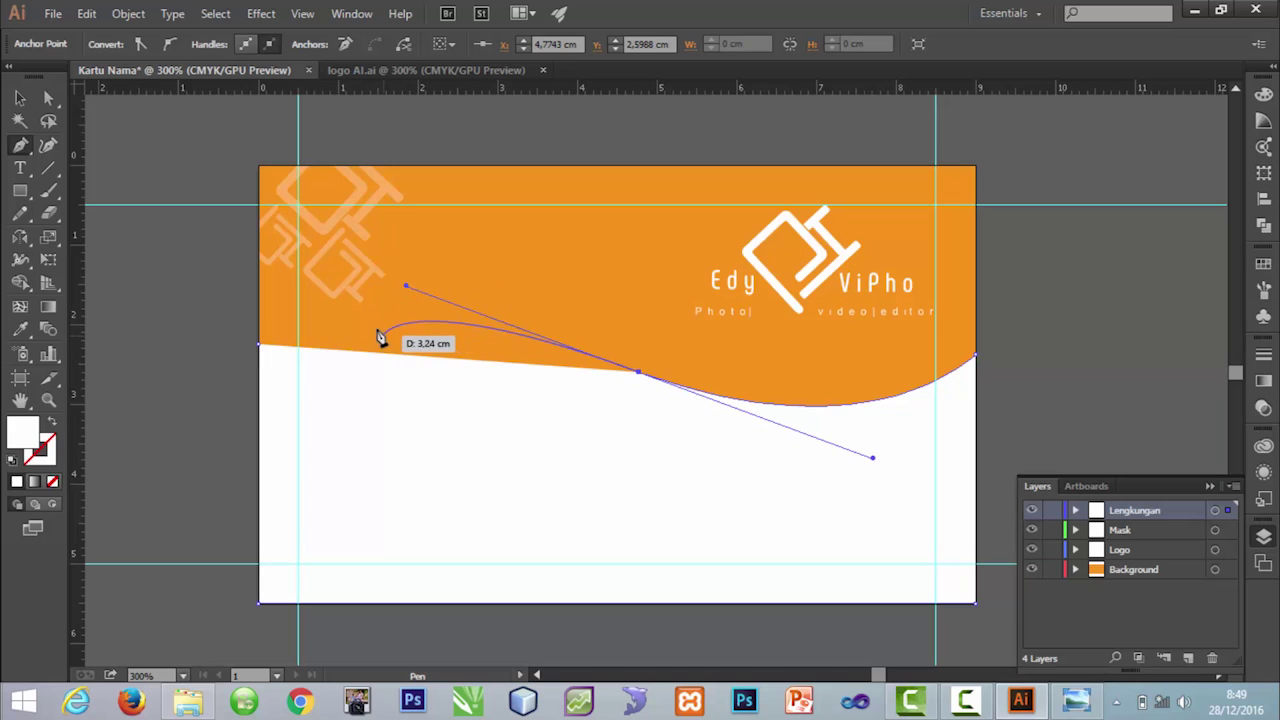
pyautogui.moveTo(378, 334)
pyautogui.mouseDown()
pyautogui.moveTo(349, 334)
pyautogui.moveTo(374, 334)
pyautogui.mouseUp()
pyautogui.moveTo(260, 345)
pyautogui.mouseDown()
pyautogui.moveTo(286, 351)
pyautogui.moveTo(262, 352)
pyautogui.mouseUp()
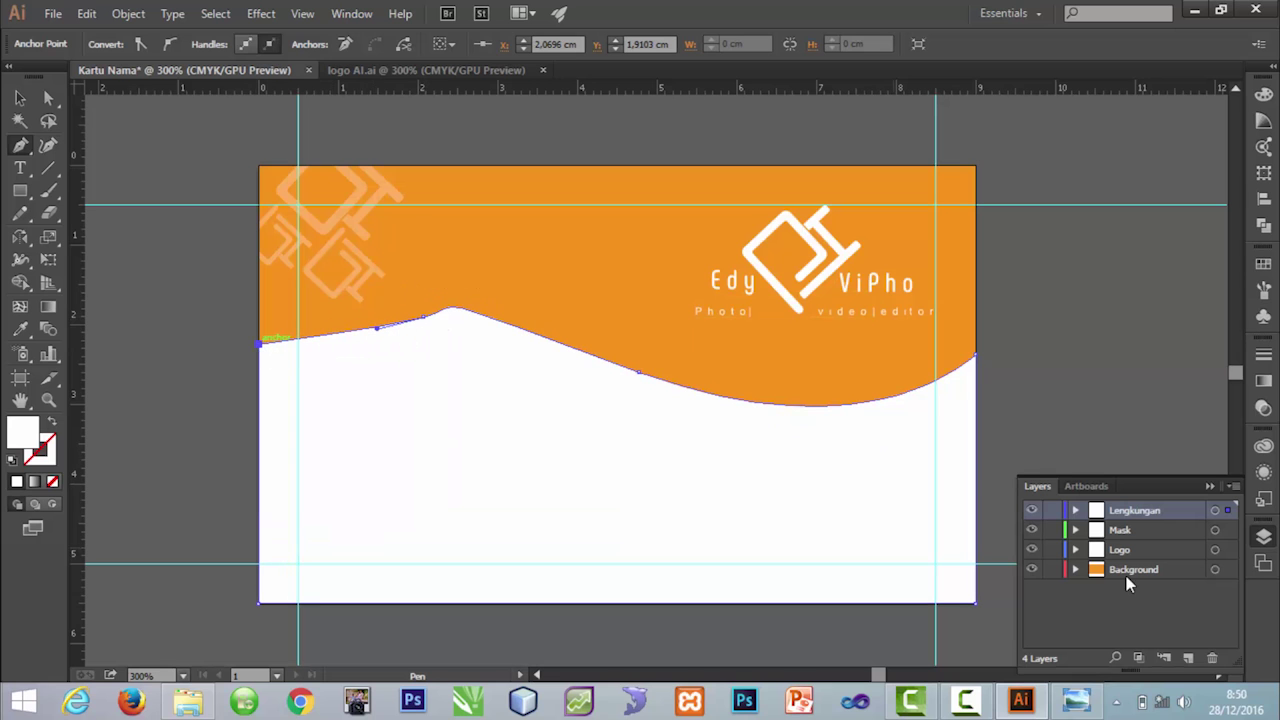
pyautogui.press('v')
pyautogui.click(19, 147)
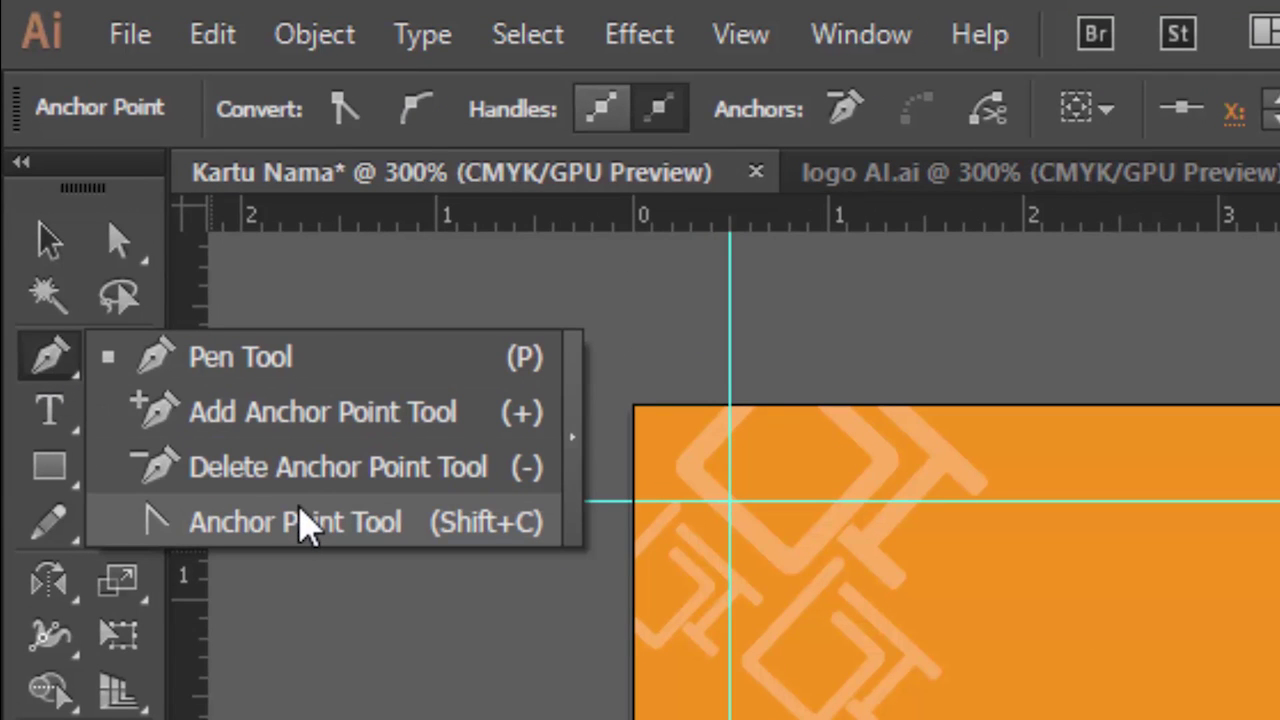
# Step: Reshape the wave's peak and dip by moving the peak point and adjusting its curve handles
pyautogui.click(300, 522)
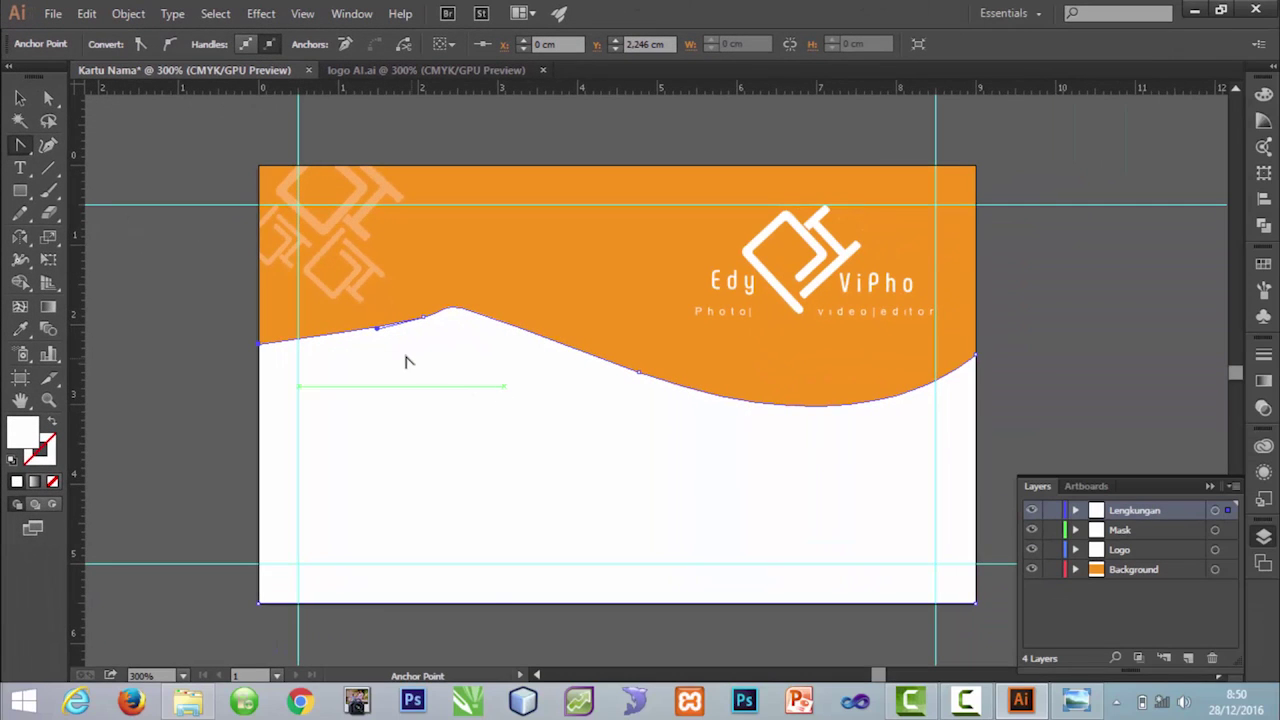
pyautogui.moveTo(377, 329); pyautogui.dragTo(351, 322)
pyautogui.moveTo(466, 317); pyautogui.dragTo(343, 312)
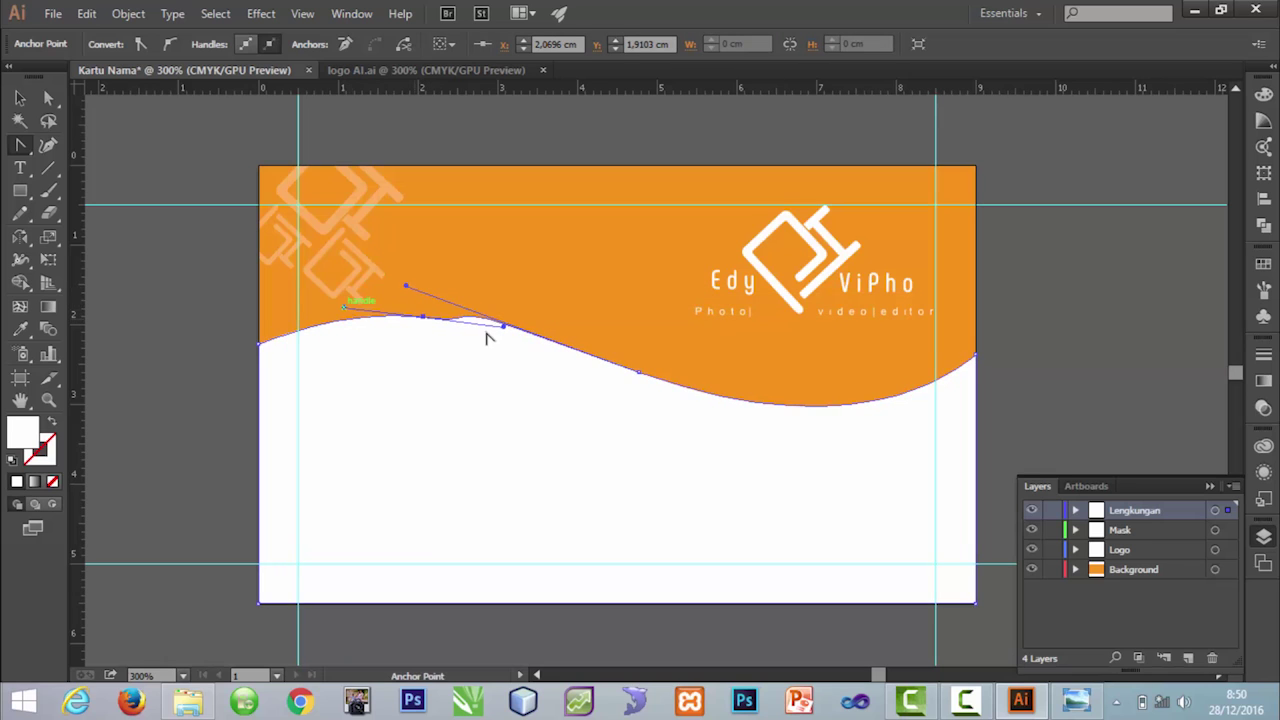
pyautogui.moveTo(505, 327); pyautogui.dragTo(523, 350)
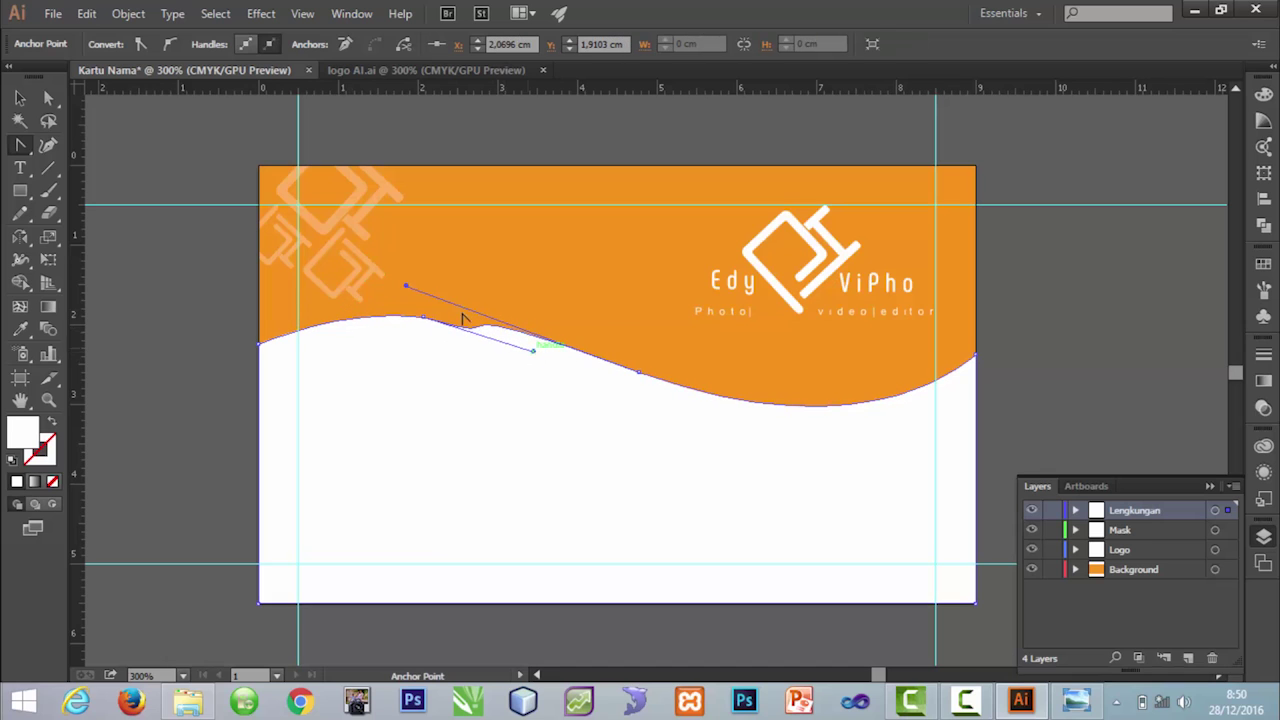
pyautogui.moveTo(410, 286); pyautogui.dragTo(571, 357)
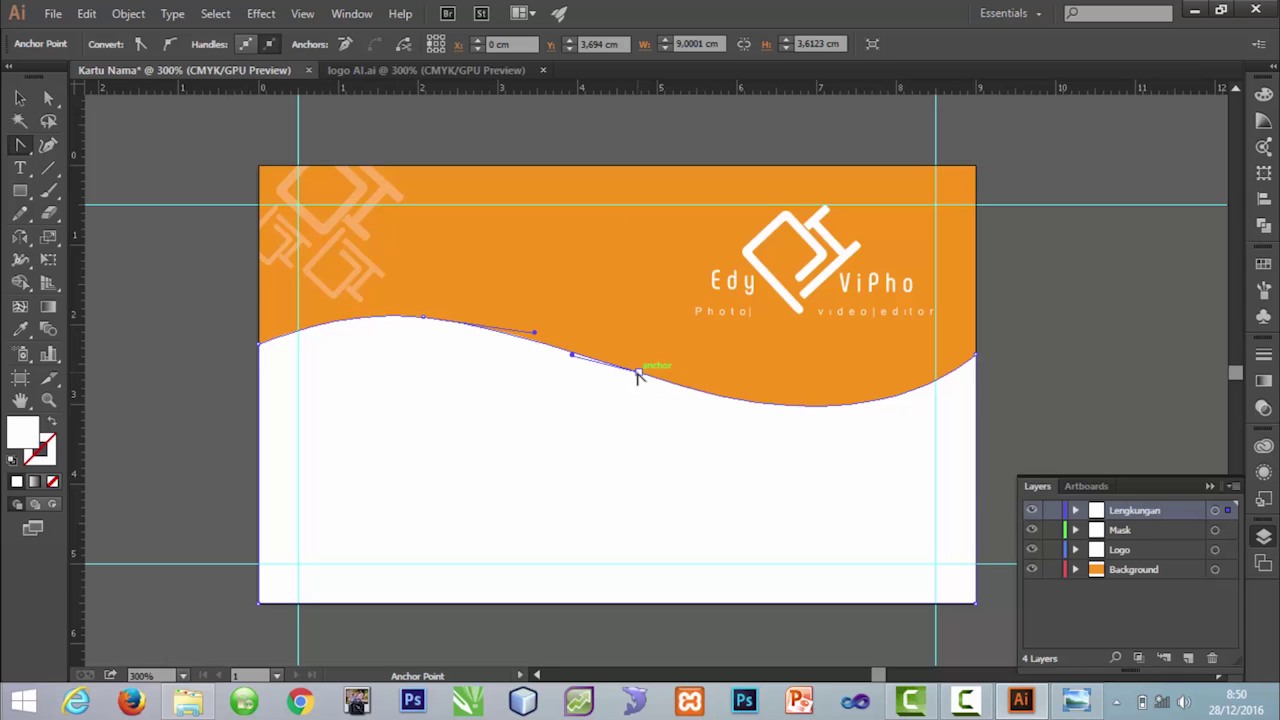
pyautogui.moveTo(638, 374); pyautogui.dragTo(695, 390)
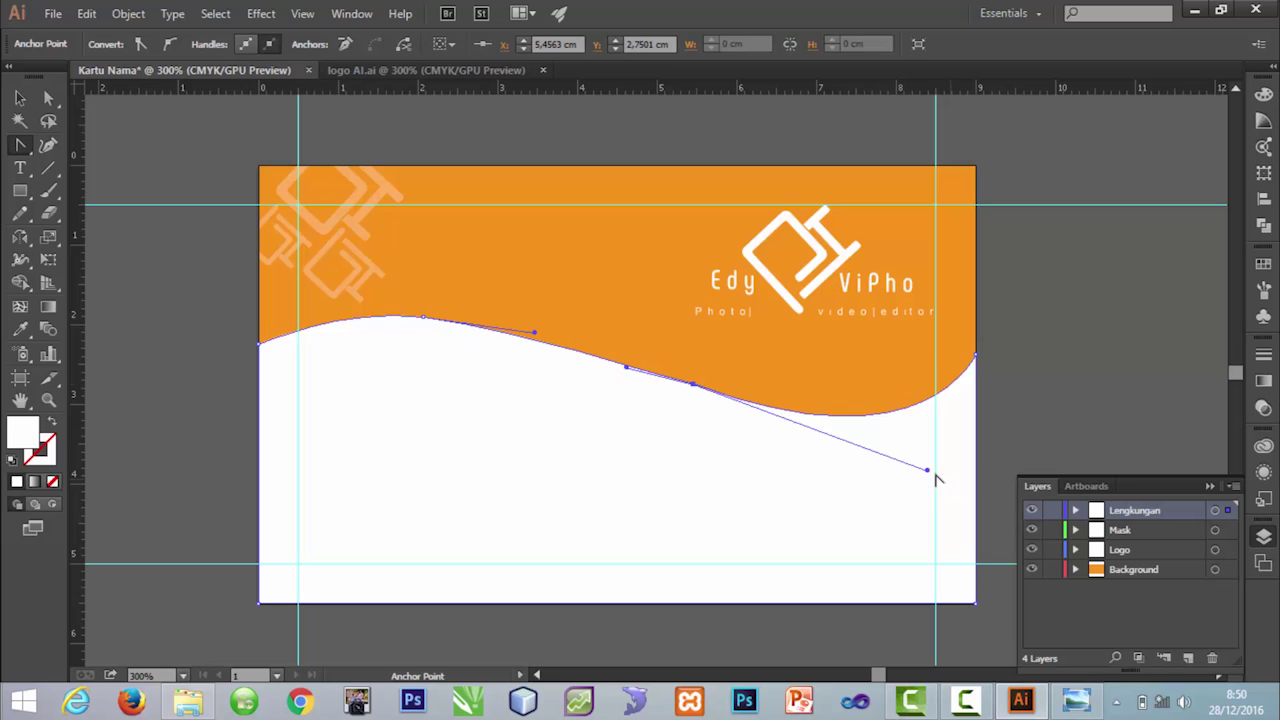
pyautogui.moveTo(914, 468); pyautogui.dragTo(849, 426)
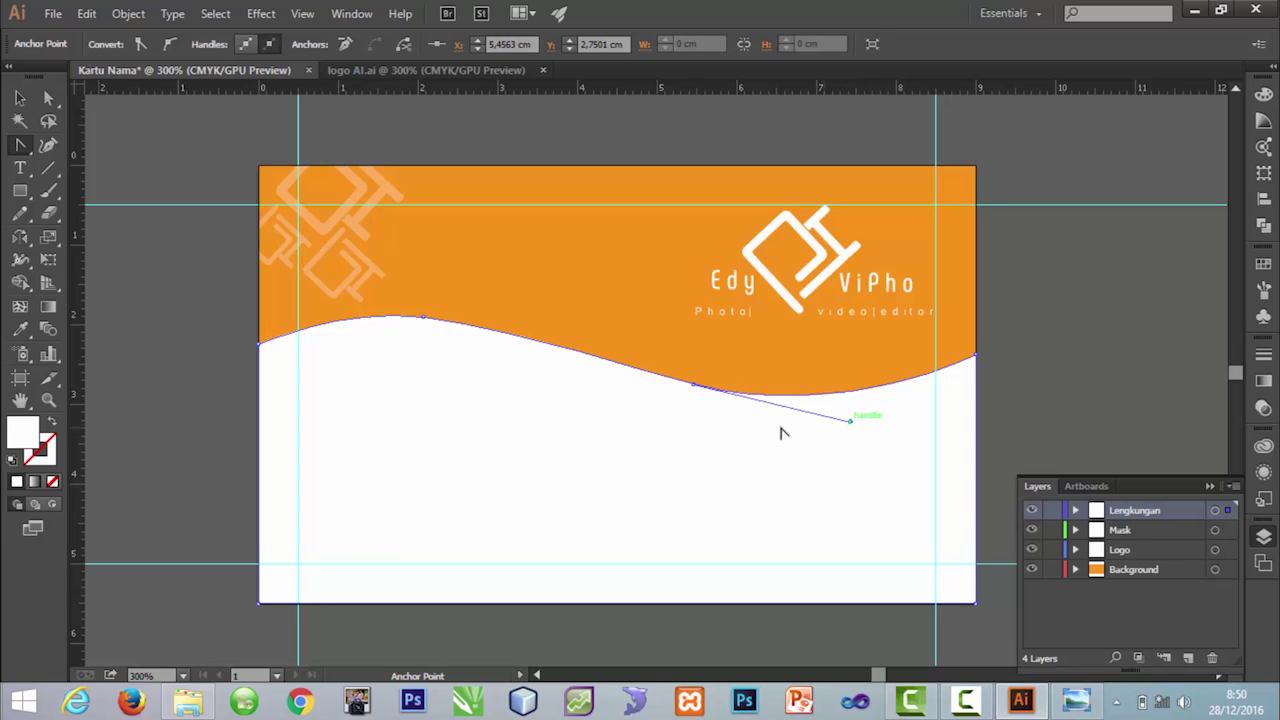
# Step: Lower the wave's left end point and its peak point for a gentler curve
pyautogui.click(258, 345)
pyautogui.moveTo(260, 362); pyautogui.dragTo(259, 372)
pyautogui.click(424, 318)
pyautogui.click(423, 317)
pyautogui.hotkey('ctrl', 'z')
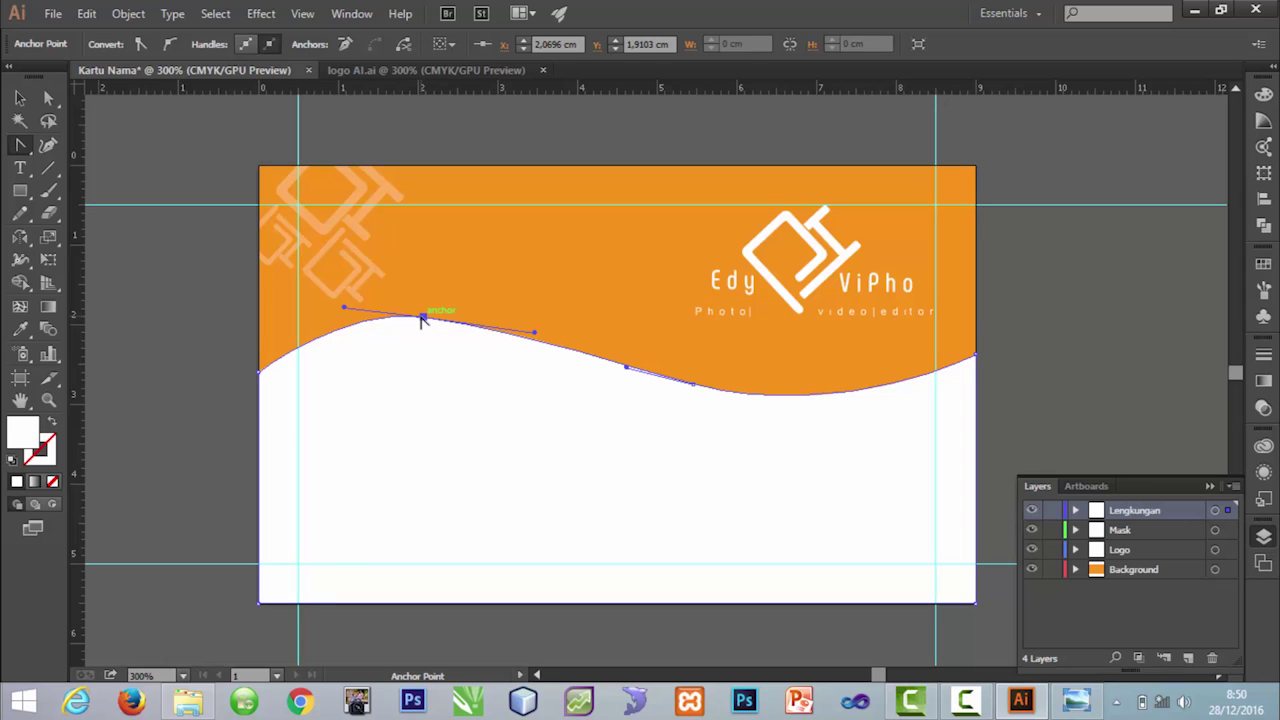
pyautogui.moveTo(424, 318); pyautogui.dragTo(444, 337)
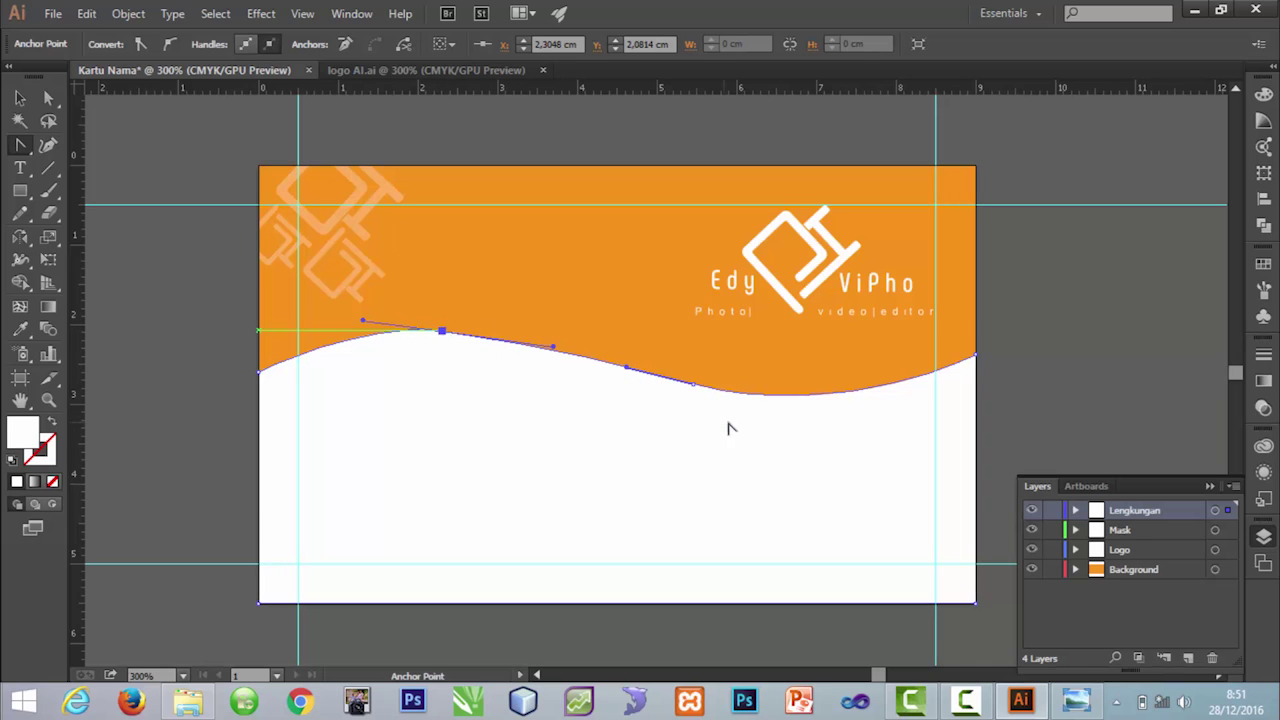
# Step: Deselect the wave to preview its shape, then reselect the white wave
pyautogui.click(20, 97)
pyautogui.click(98, 241)
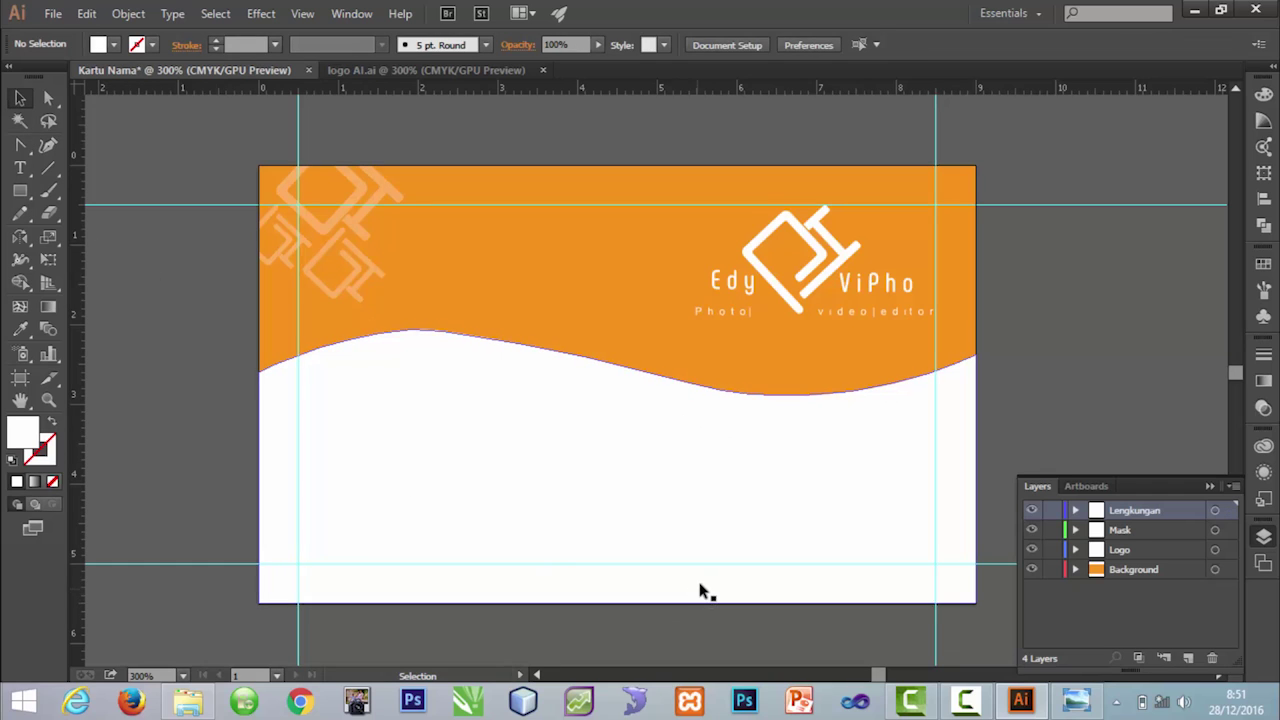
pyautogui.click(559, 426)
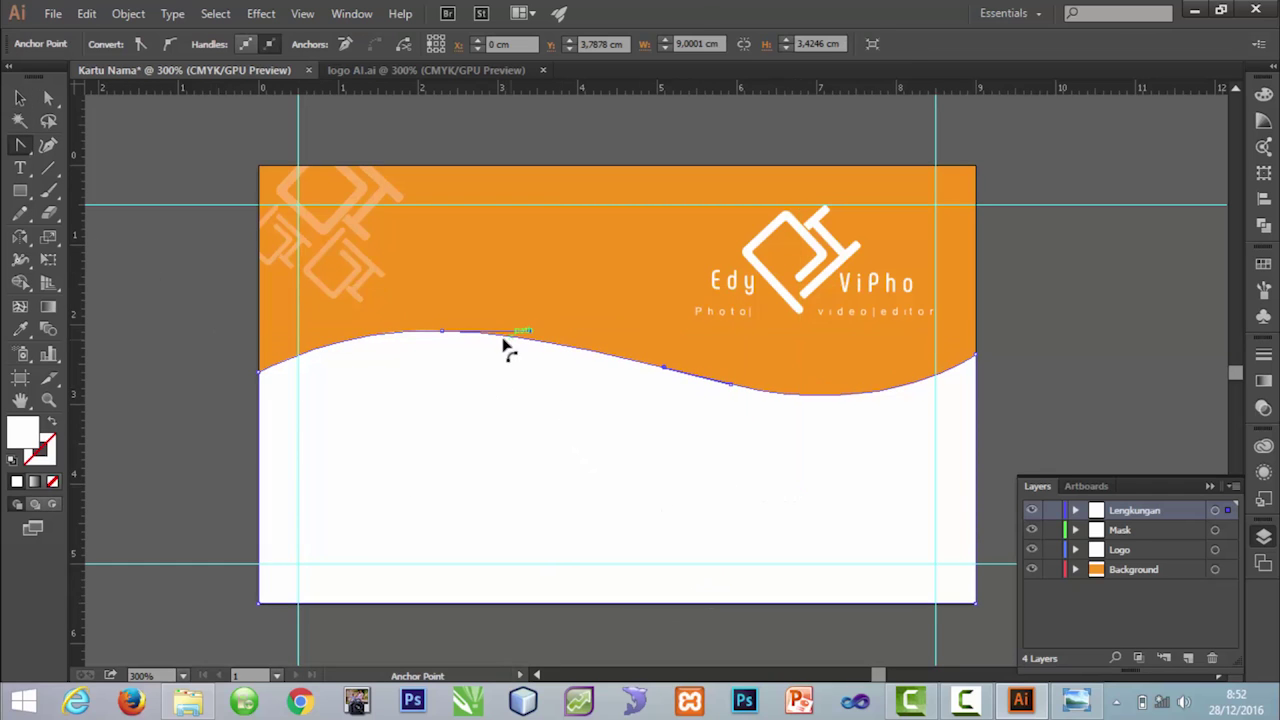
pyautogui.click(19, 97)
pyautogui.click(771, 477)
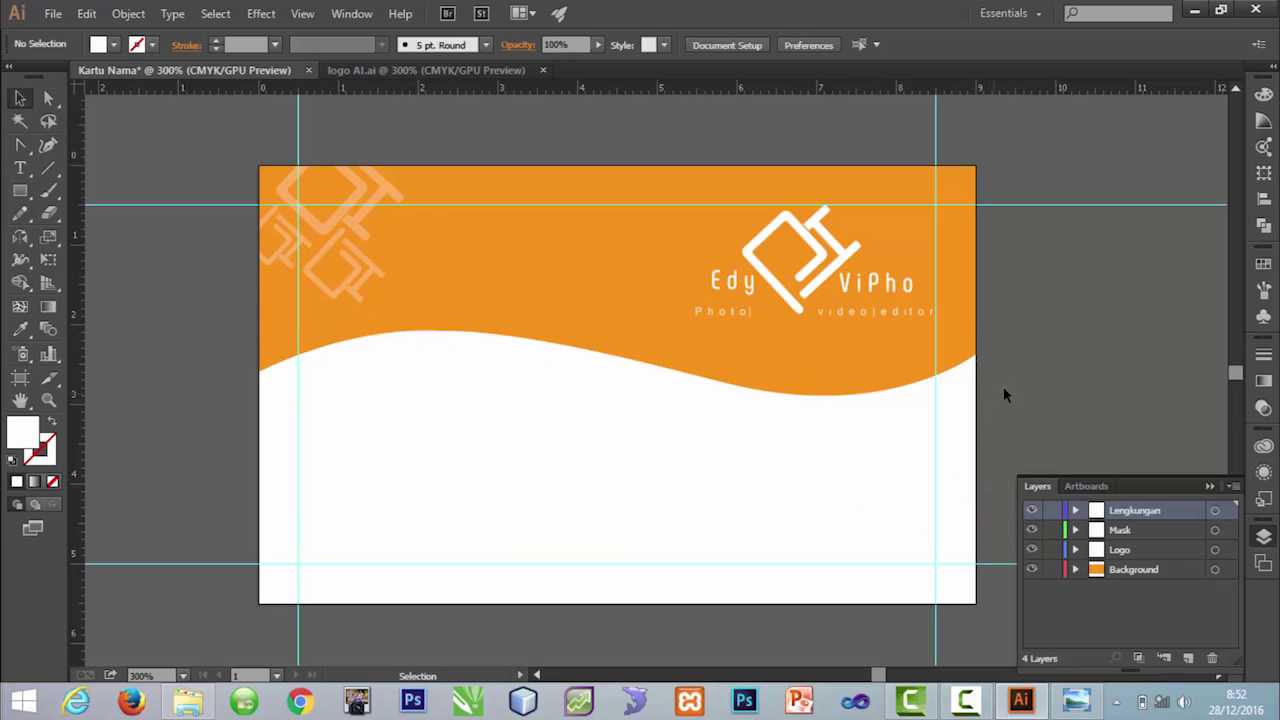
pyautogui.click(662, 555)
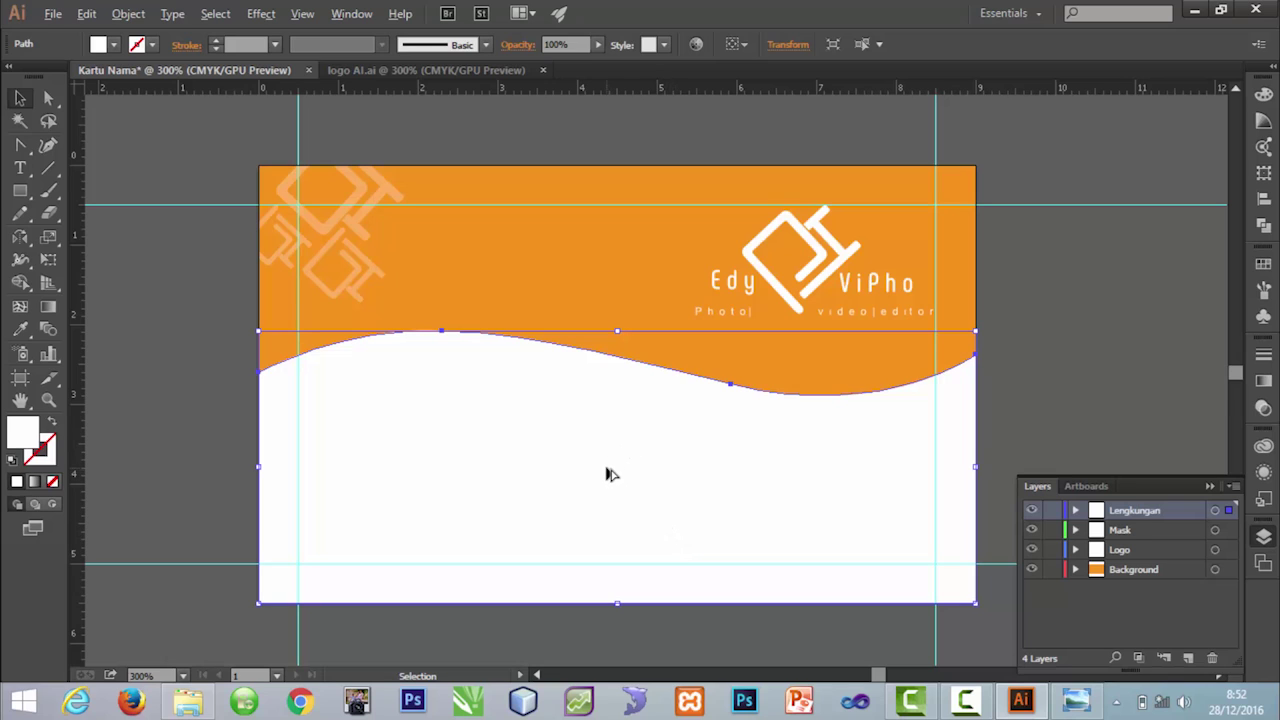
# Step: Duplicate the wave slightly upward and fill the copy with crimson
pyautogui.moveTo(590, 484); pyautogui.dragTo(590, 468)
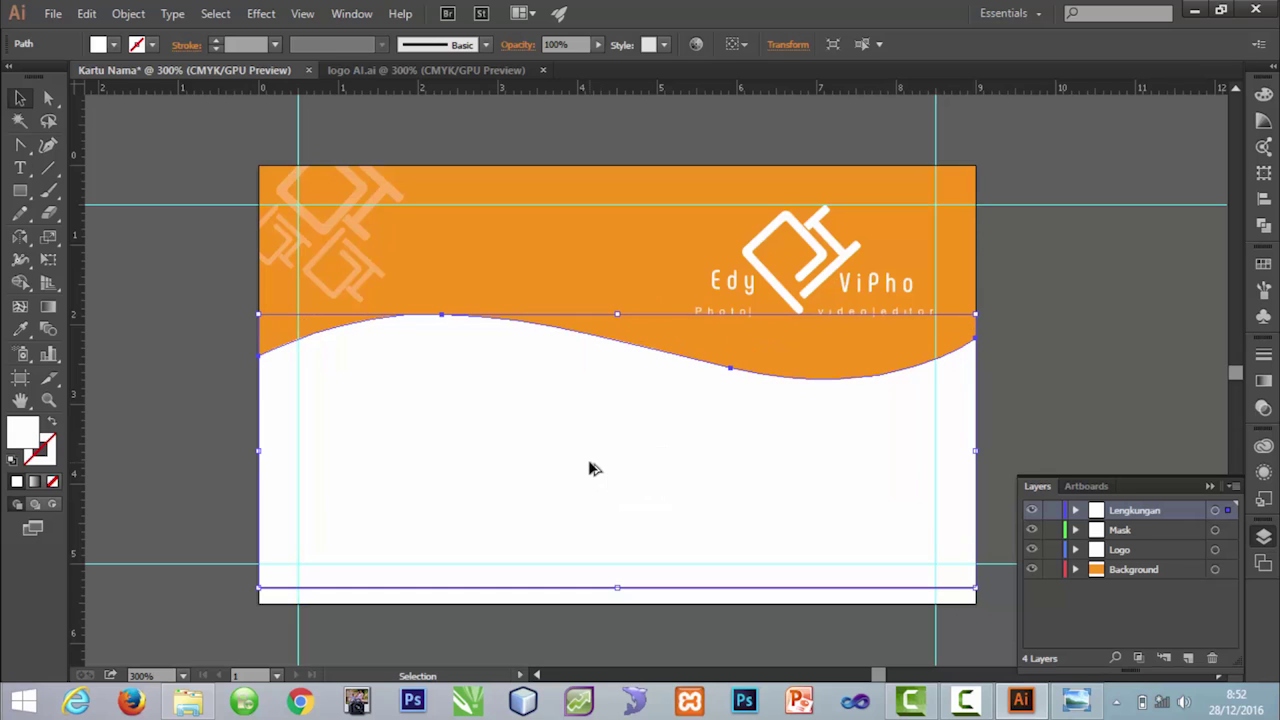
pyautogui.click(115, 45)
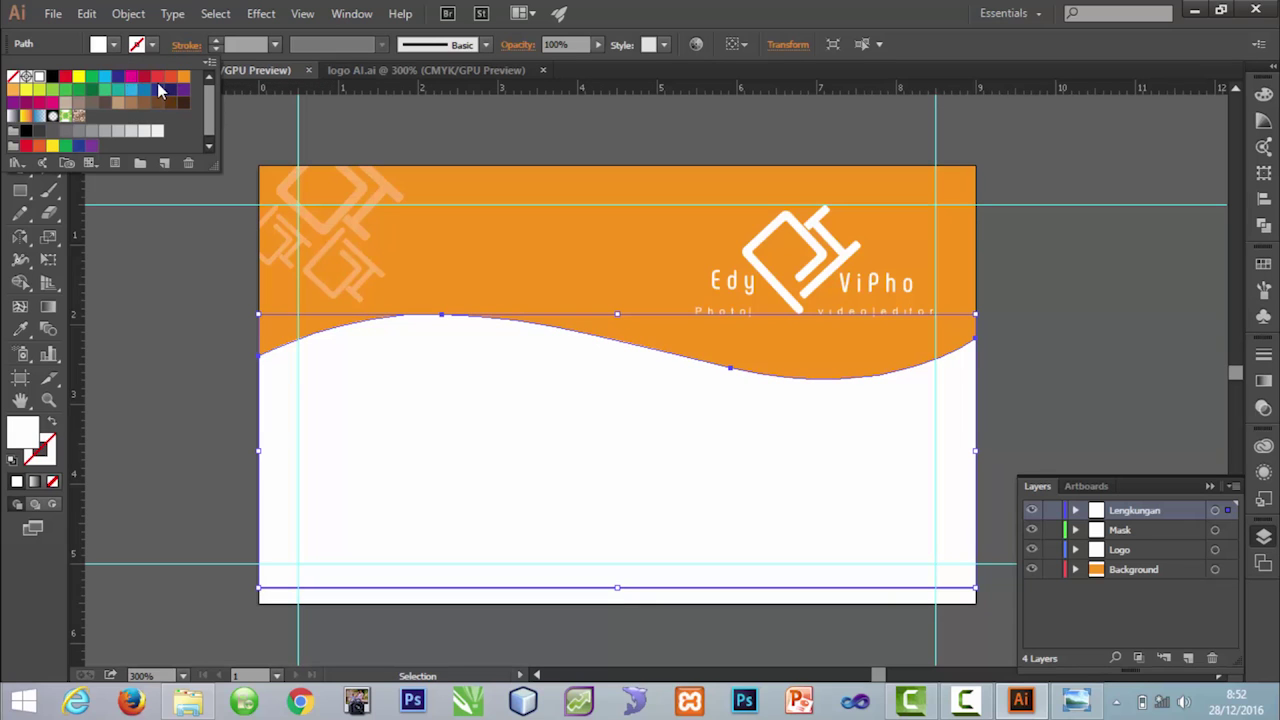
pyautogui.click(145, 78)
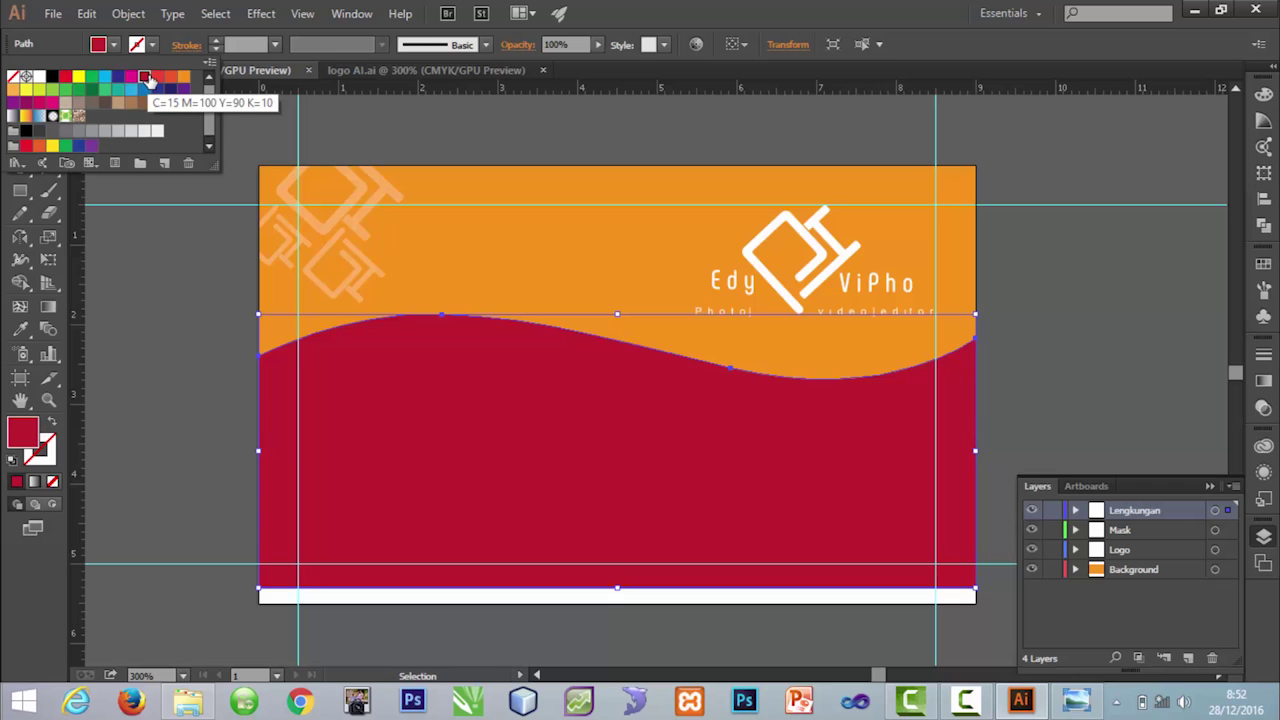
pyautogui.click(140, 301)
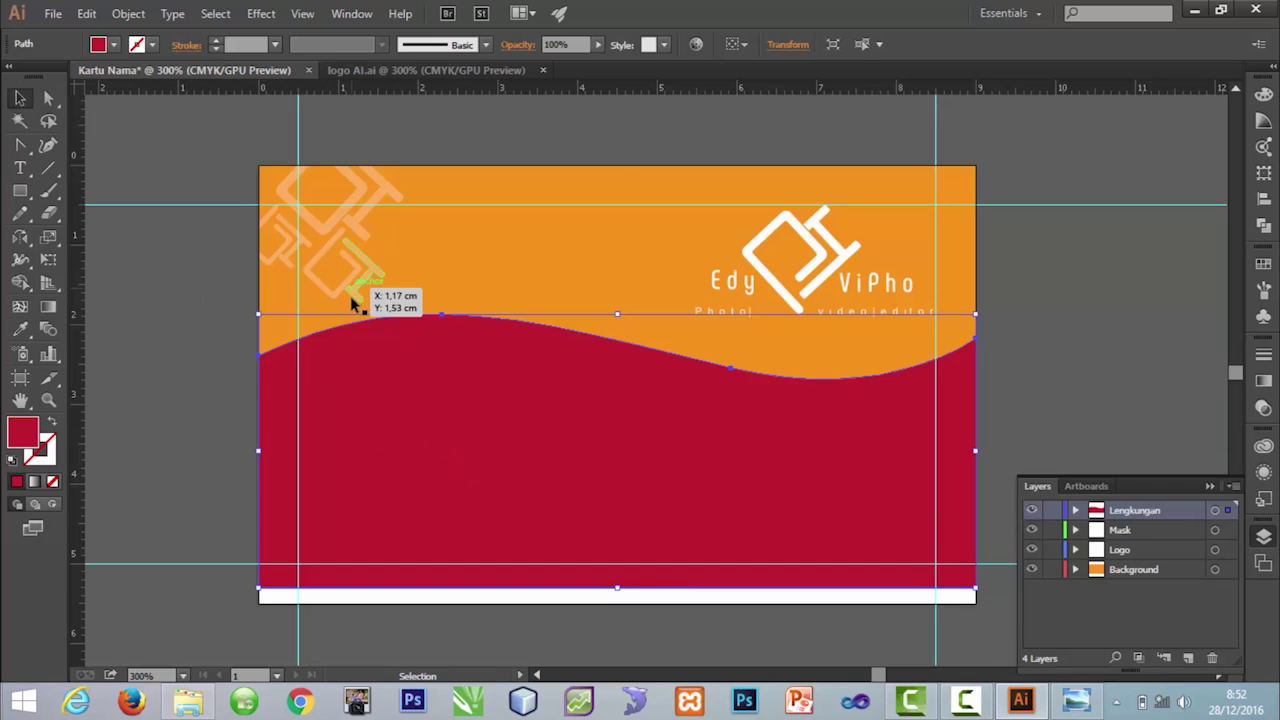
# Step: Send the crimson wave copy backward, behind the white wave
pyautogui.rightClick(431, 398)
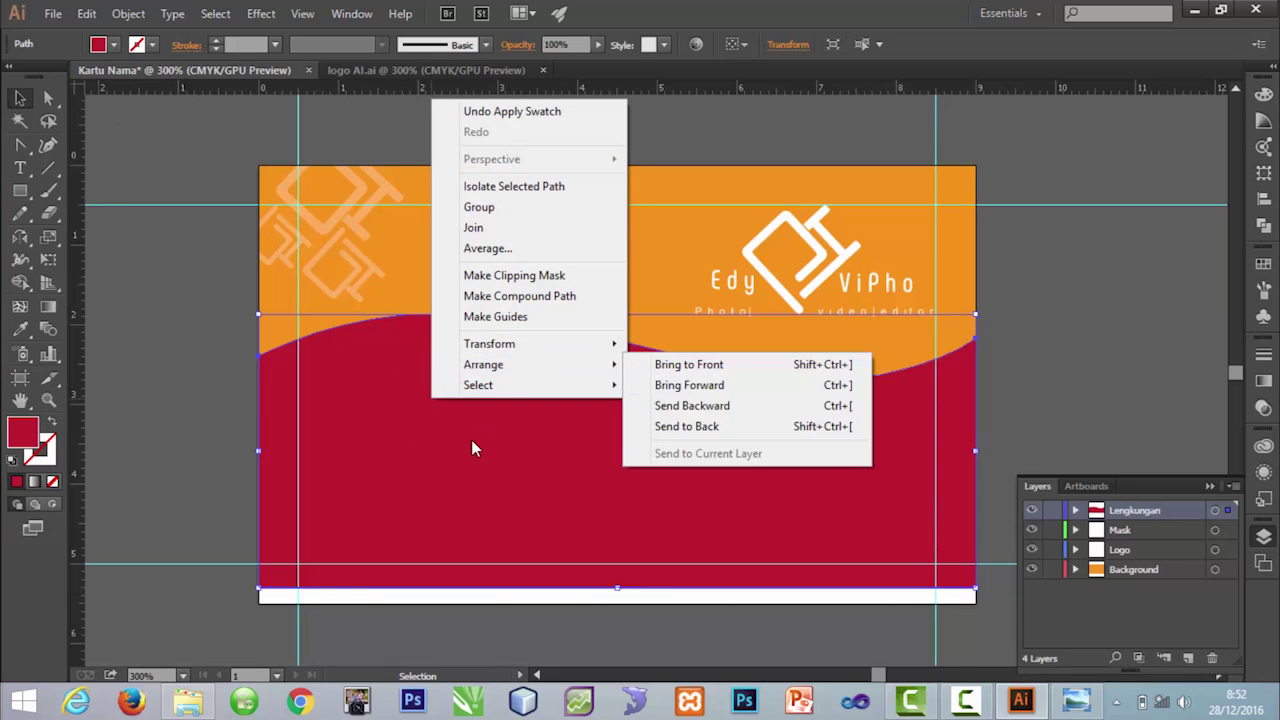
pyautogui.click(473, 440)
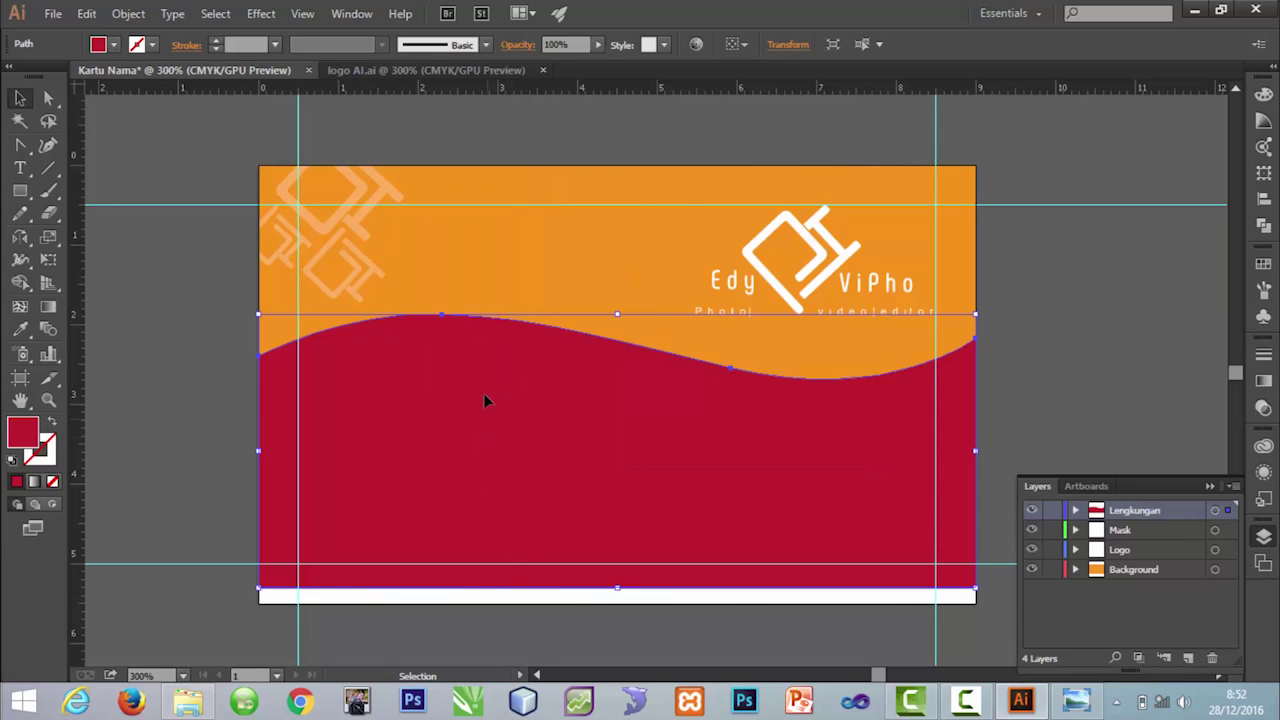
pyautogui.rightClick(484, 400)
pyautogui.moveTo(594, 362)
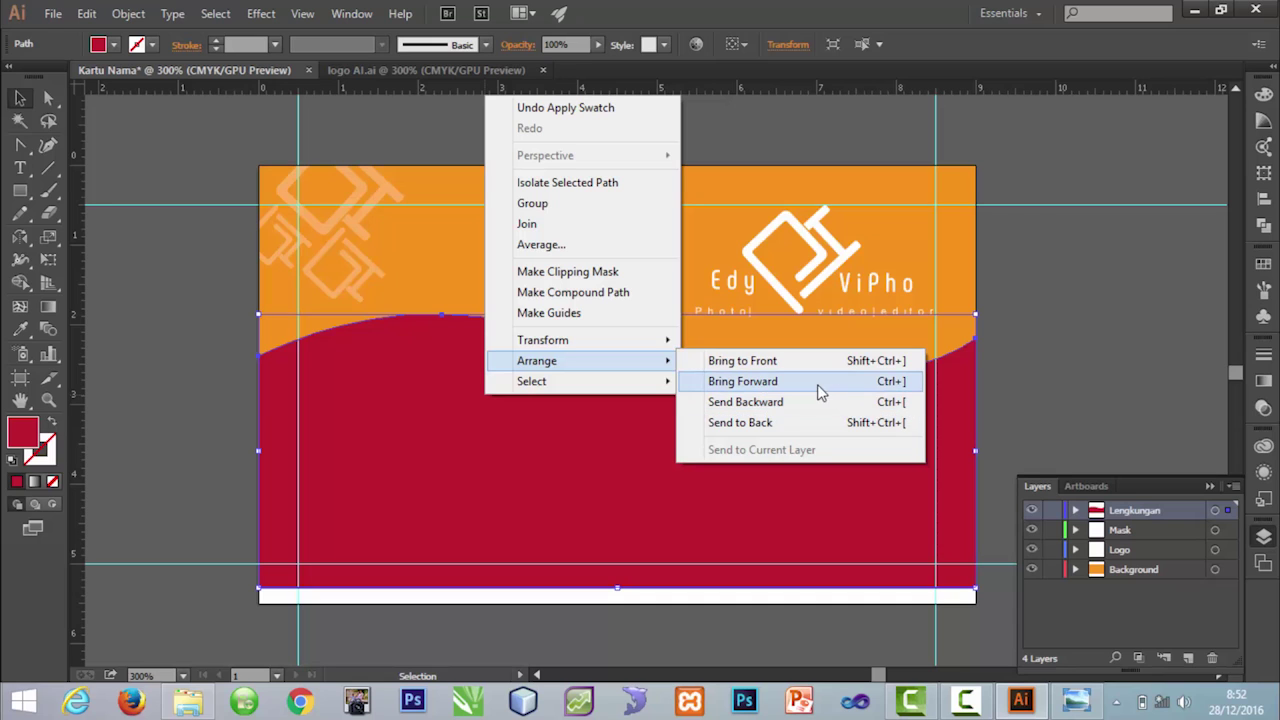
pyautogui.click(787, 401)
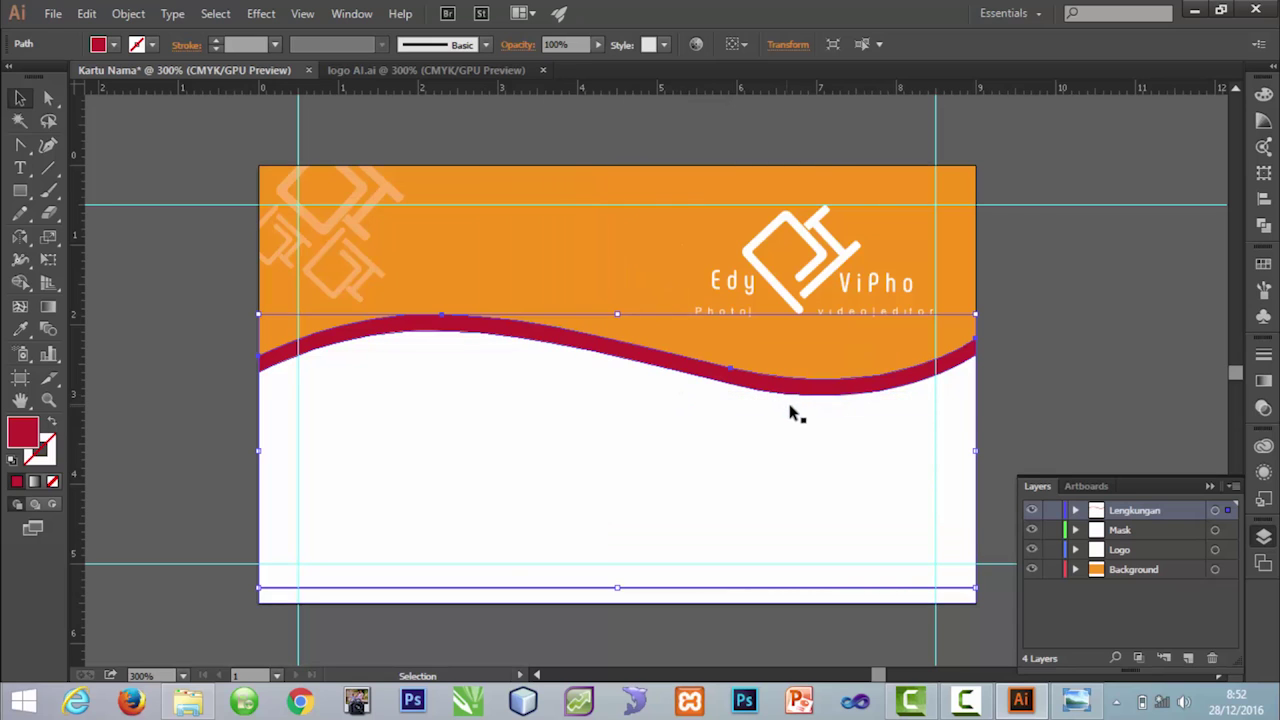
# Step: Lower the red wave's middle anchor so the band thins in the middle
pyautogui.click(1082, 415)
pyautogui.click(614, 348)
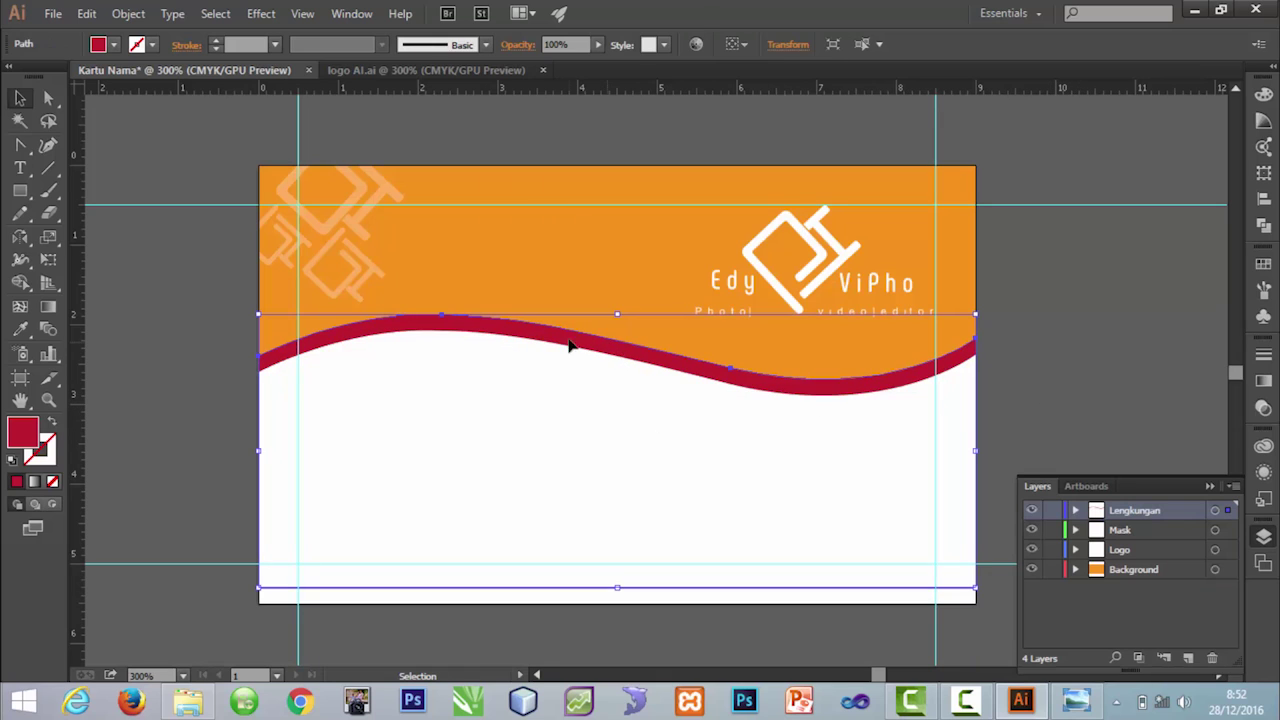
pyautogui.click(17, 148)
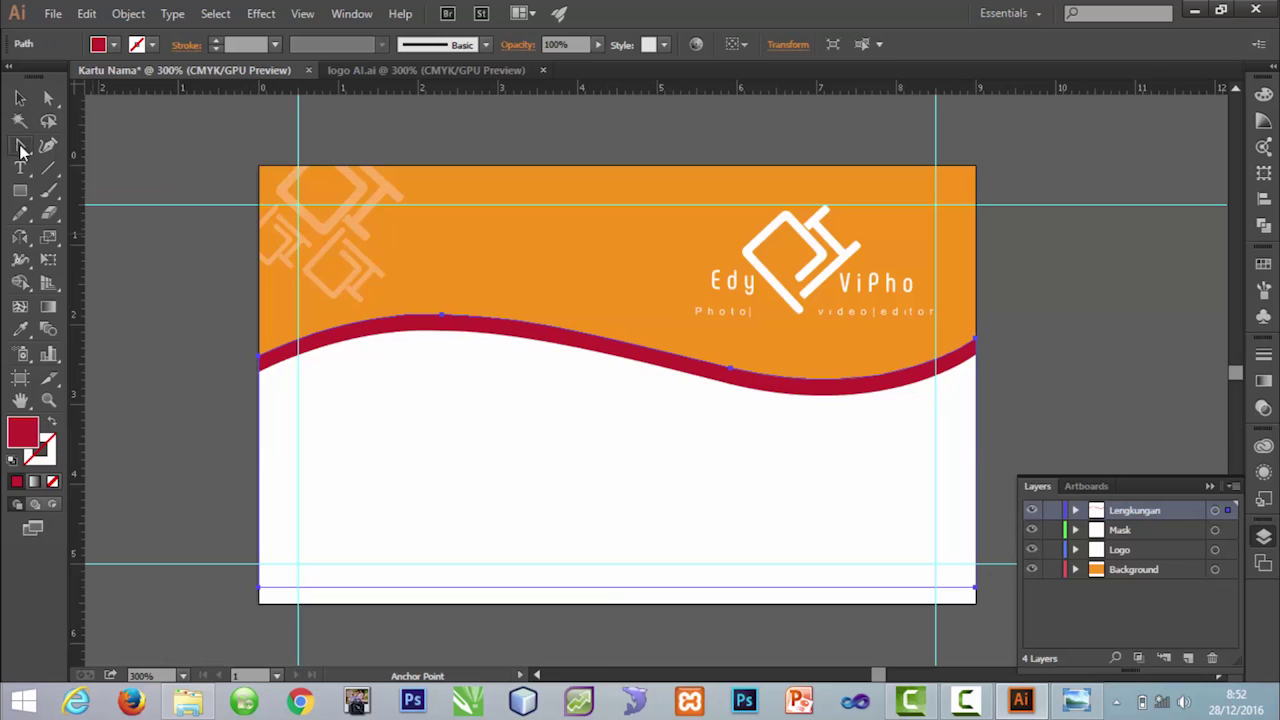
pyautogui.click(736, 373)
pyautogui.moveTo(733, 371); pyautogui.dragTo(731, 386)
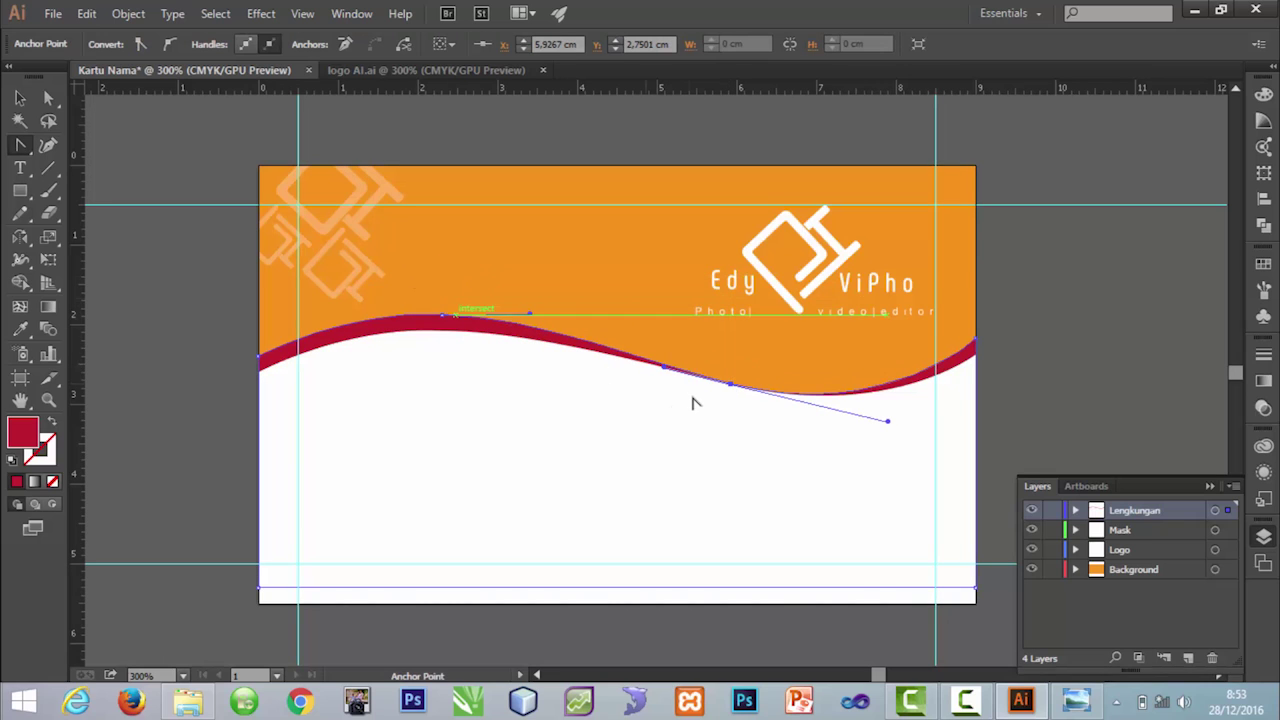
# Step: Raise the red wave's left end and pull handles at its right end to widen both ends
pyautogui.click(260, 350)
pyautogui.click(260, 357)
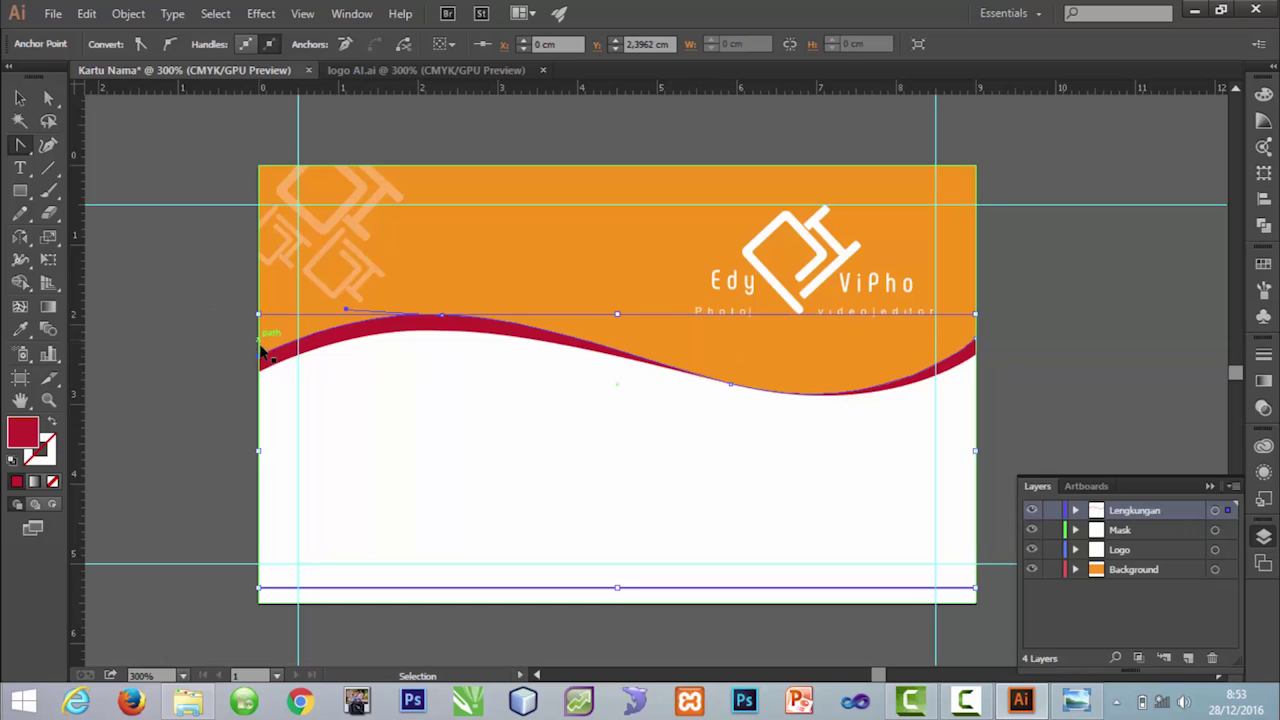
pyautogui.moveTo(260, 357); pyautogui.dragTo(260, 343)
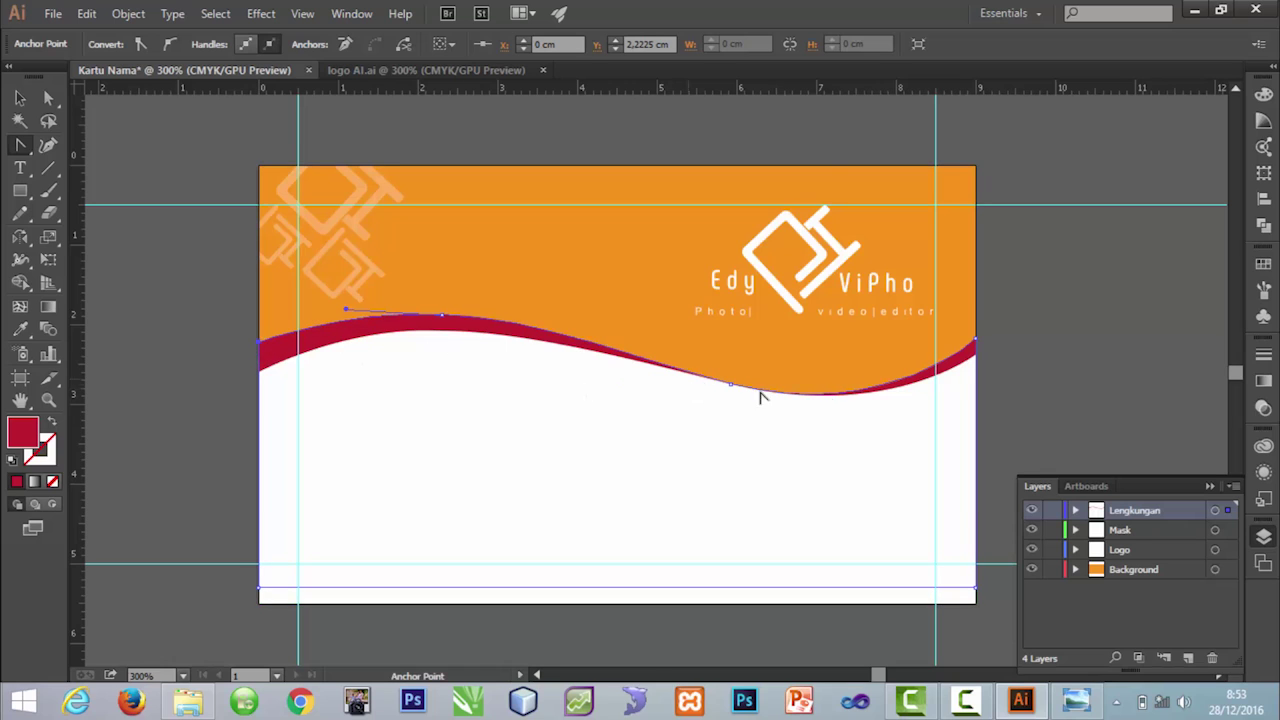
pyautogui.moveTo(976, 340); pyautogui.dragTo(975, 322)
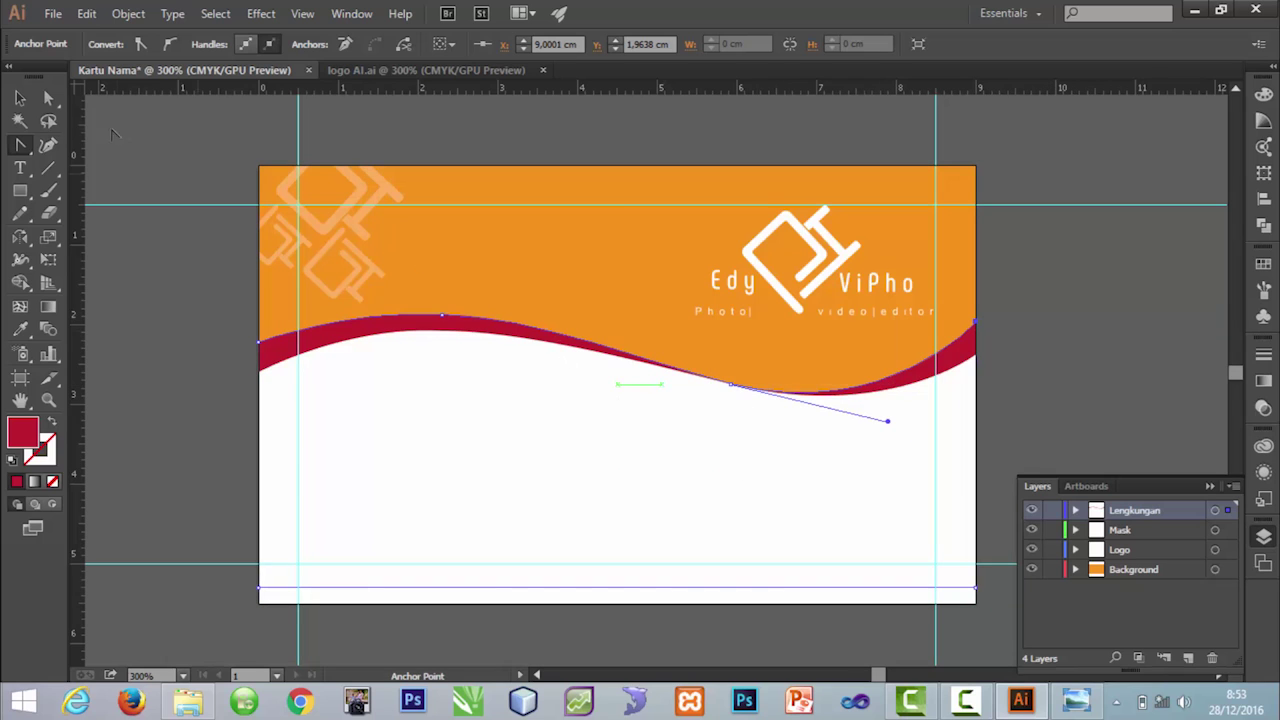
pyautogui.press('v')
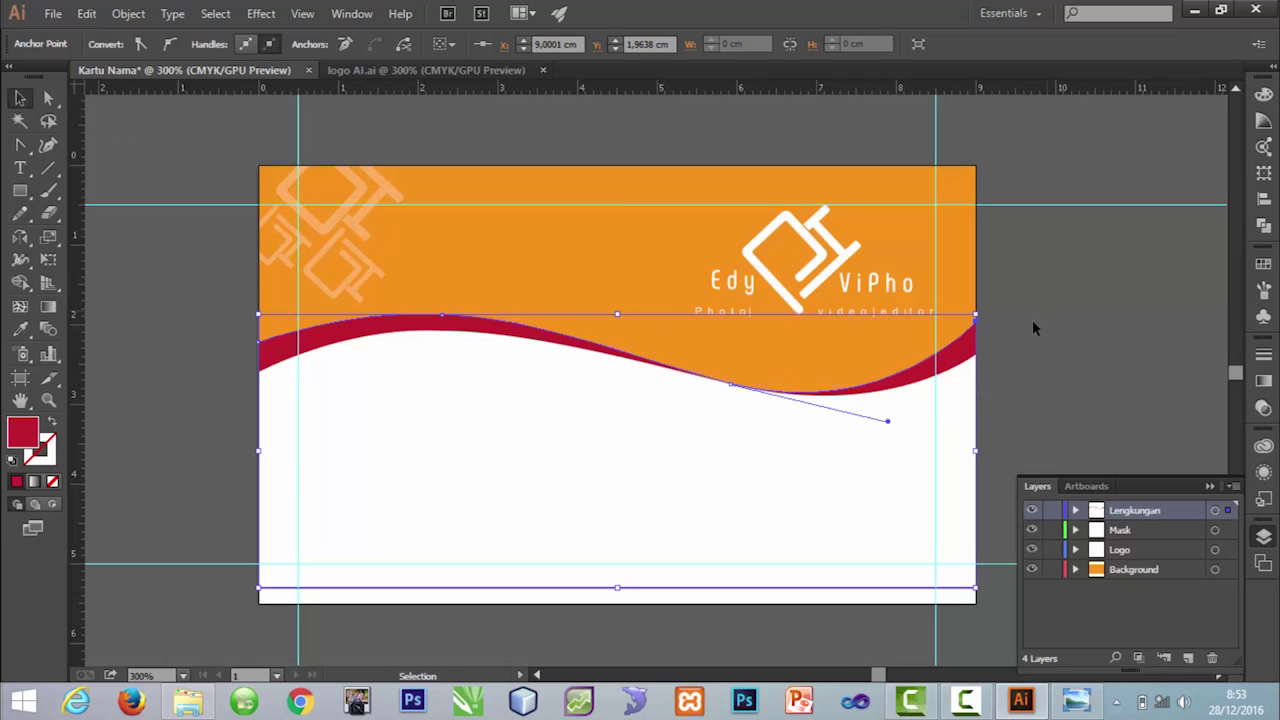
pyautogui.click(1032, 328)
pyautogui.click(955, 366)
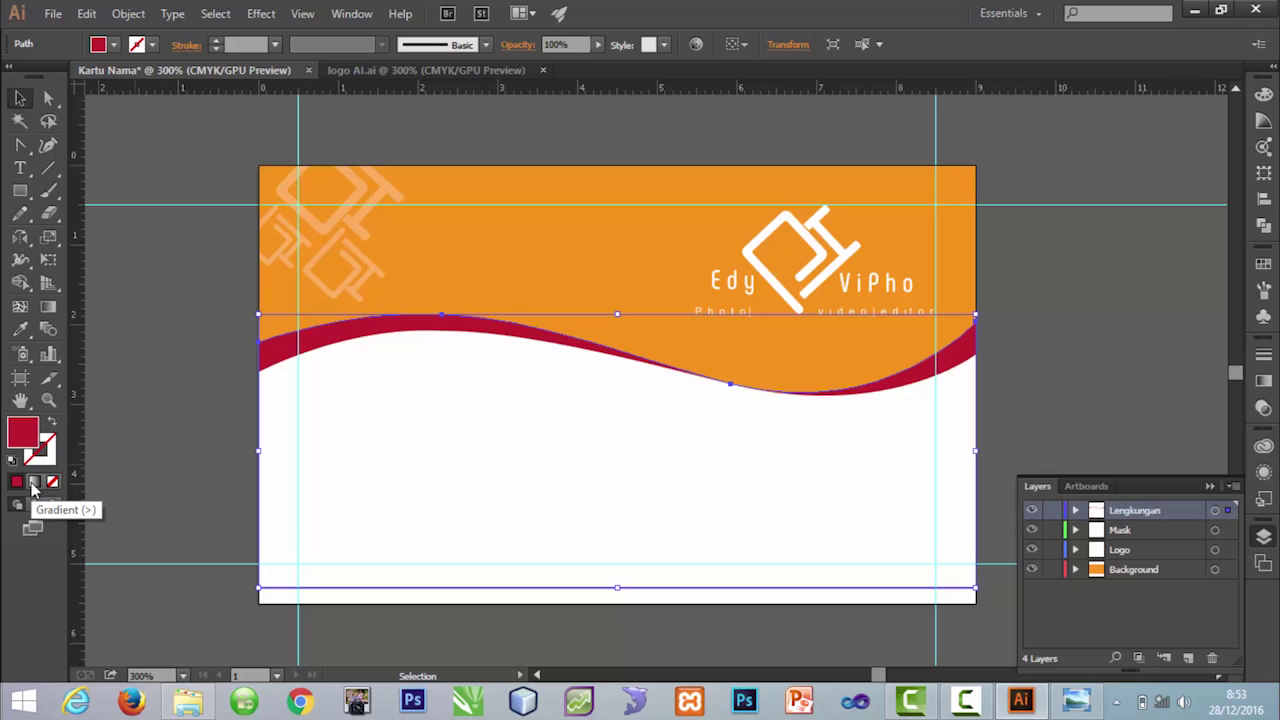
# Step: Fill the red wave with a gradient and change its black stop to red
pyautogui.click(32, 483)
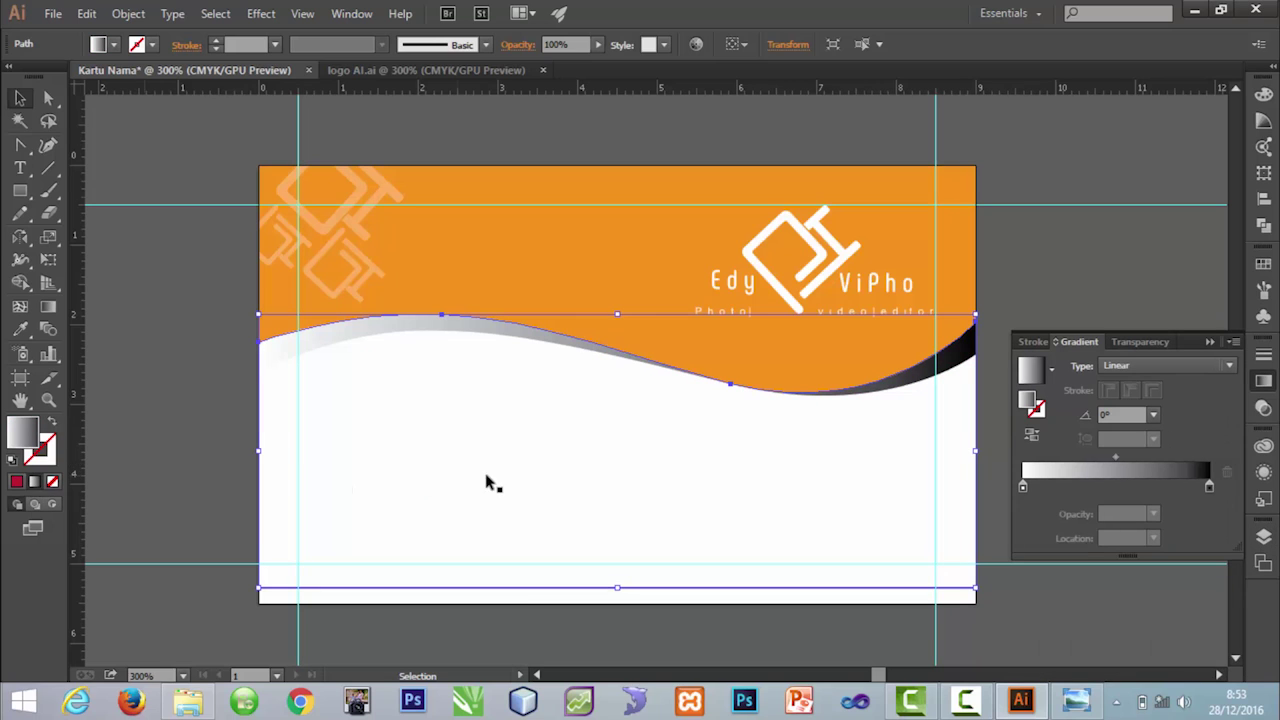
pyautogui.press('g')
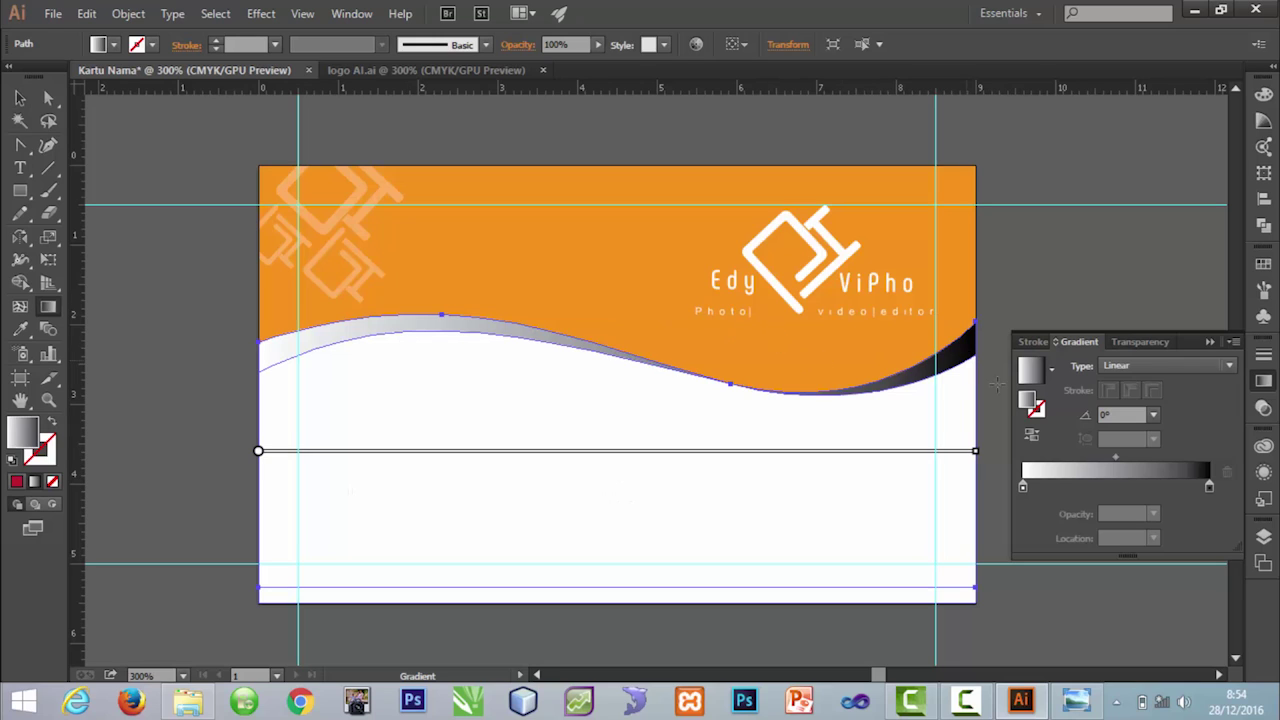
pyautogui.click(1210, 486)
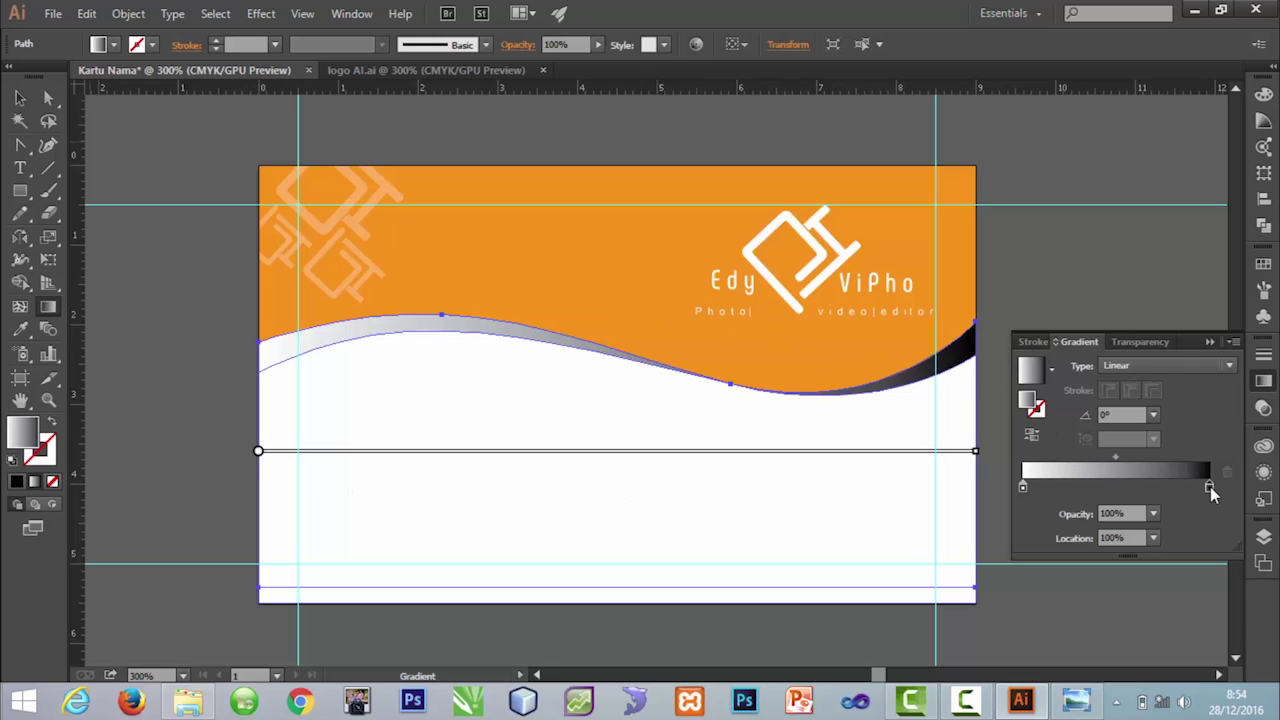
pyautogui.doubleClick(1210, 486)
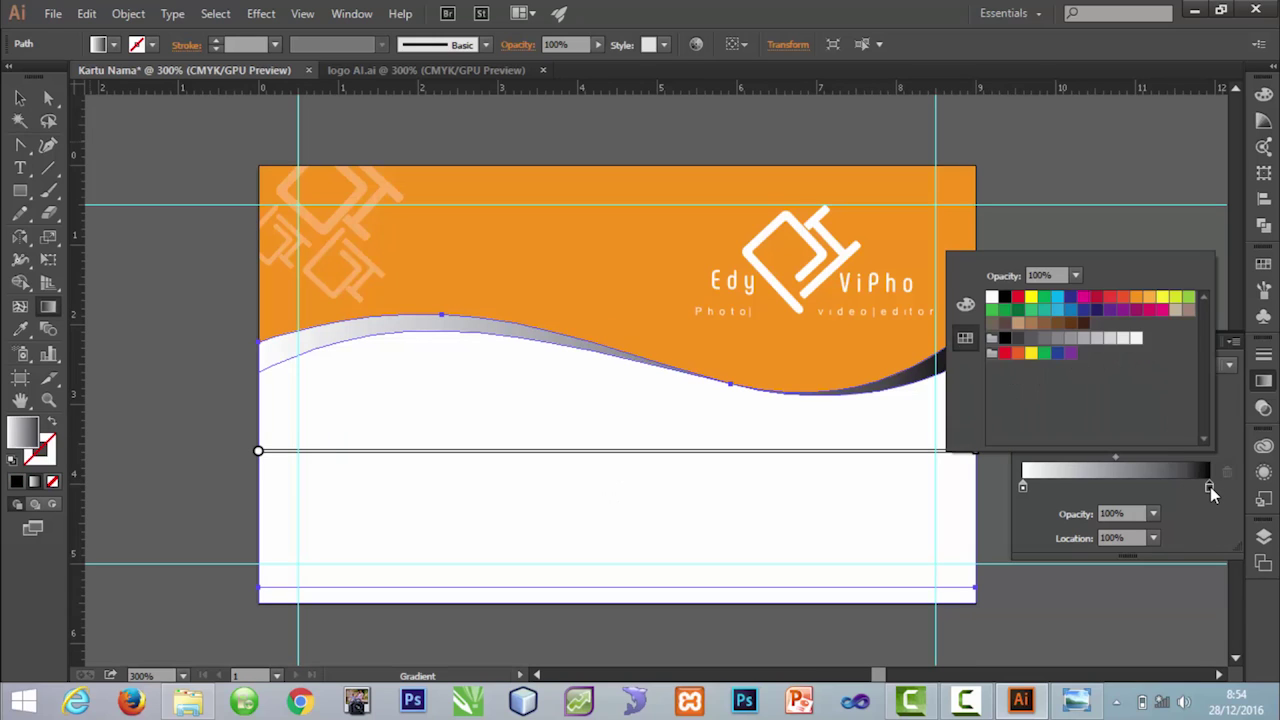
pyautogui.click(1097, 297)
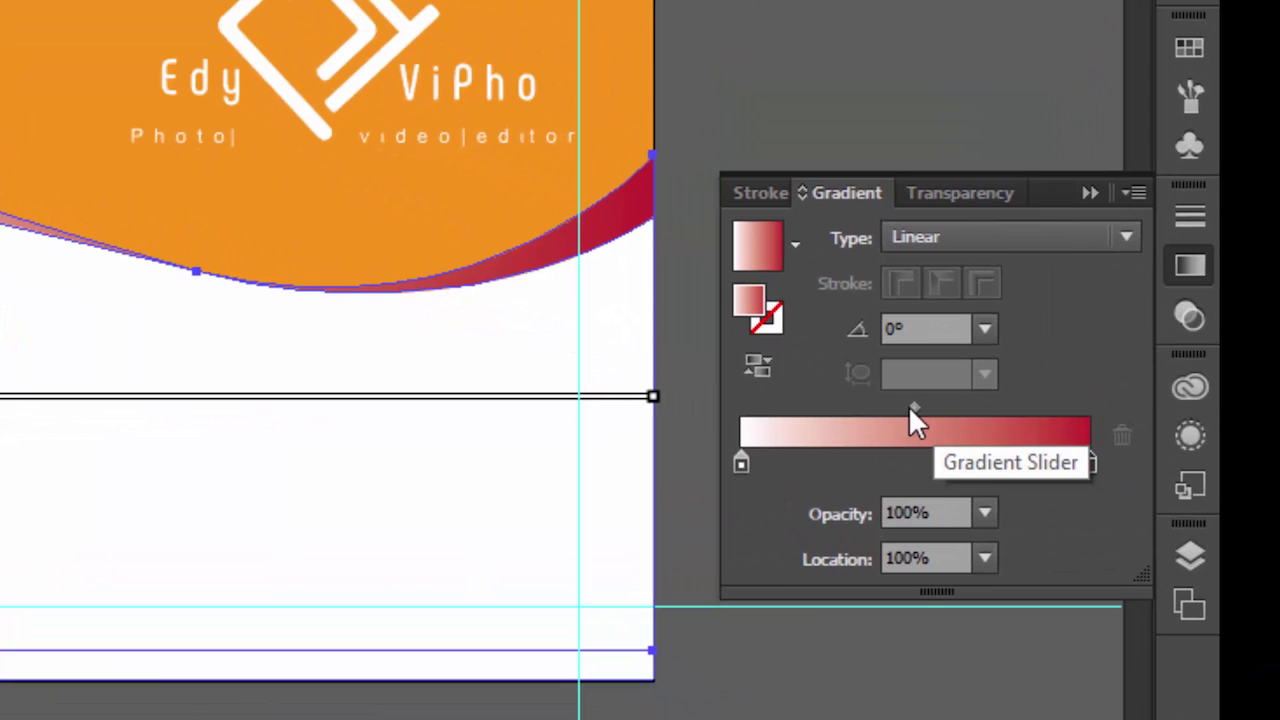
# Step: Move the gradient midpoint to about 31%, toward the light end, and deselect
pyautogui.moveTo(910, 408)
pyautogui.mouseDown()
pyautogui.moveTo(806, 402)
pyautogui.moveTo(985, 407)
pyautogui.moveTo(889, 407)
pyautogui.mouseUp()
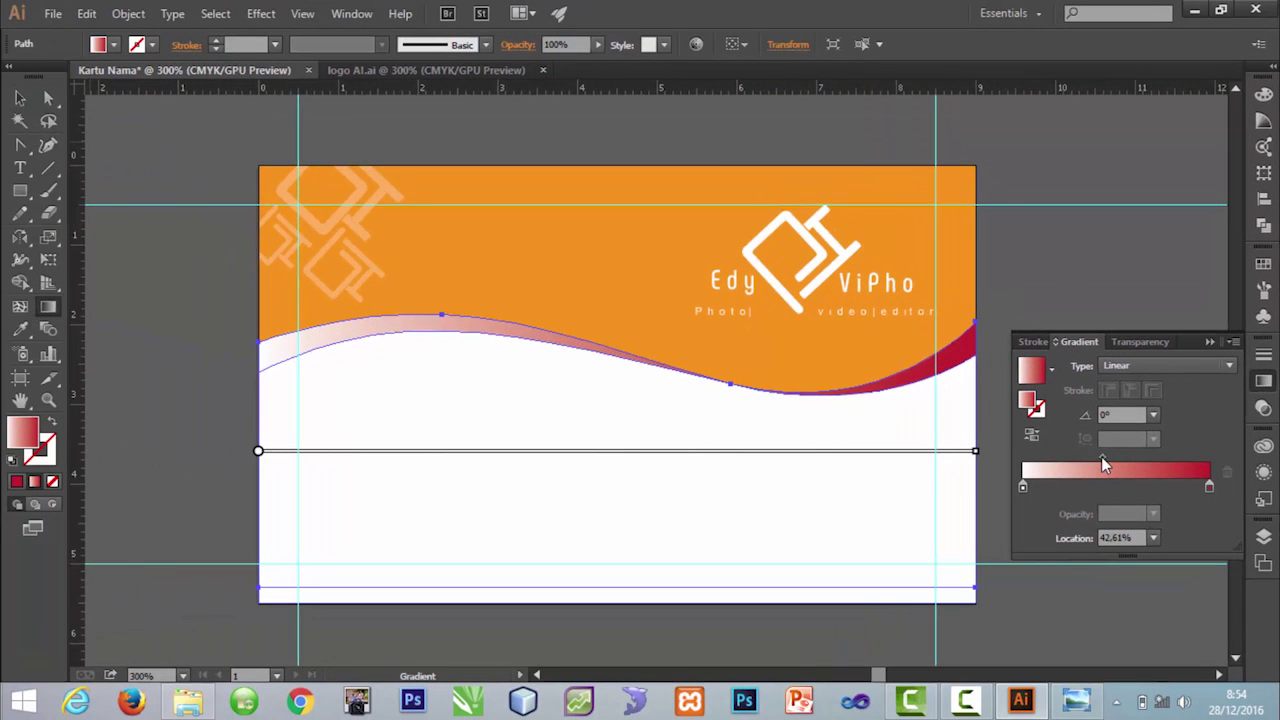
pyautogui.moveTo(1102, 458); pyautogui.dragTo(1081, 458)
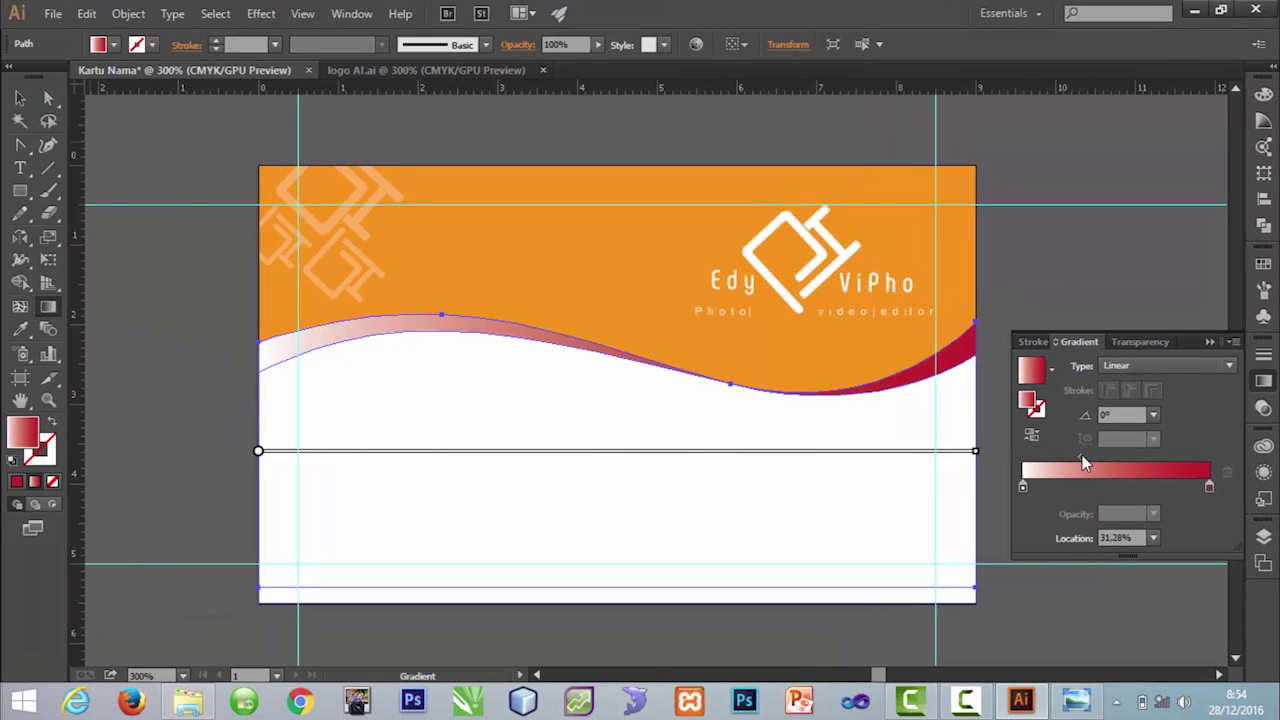
pyautogui.click(19, 97)
pyautogui.click(247, 151)
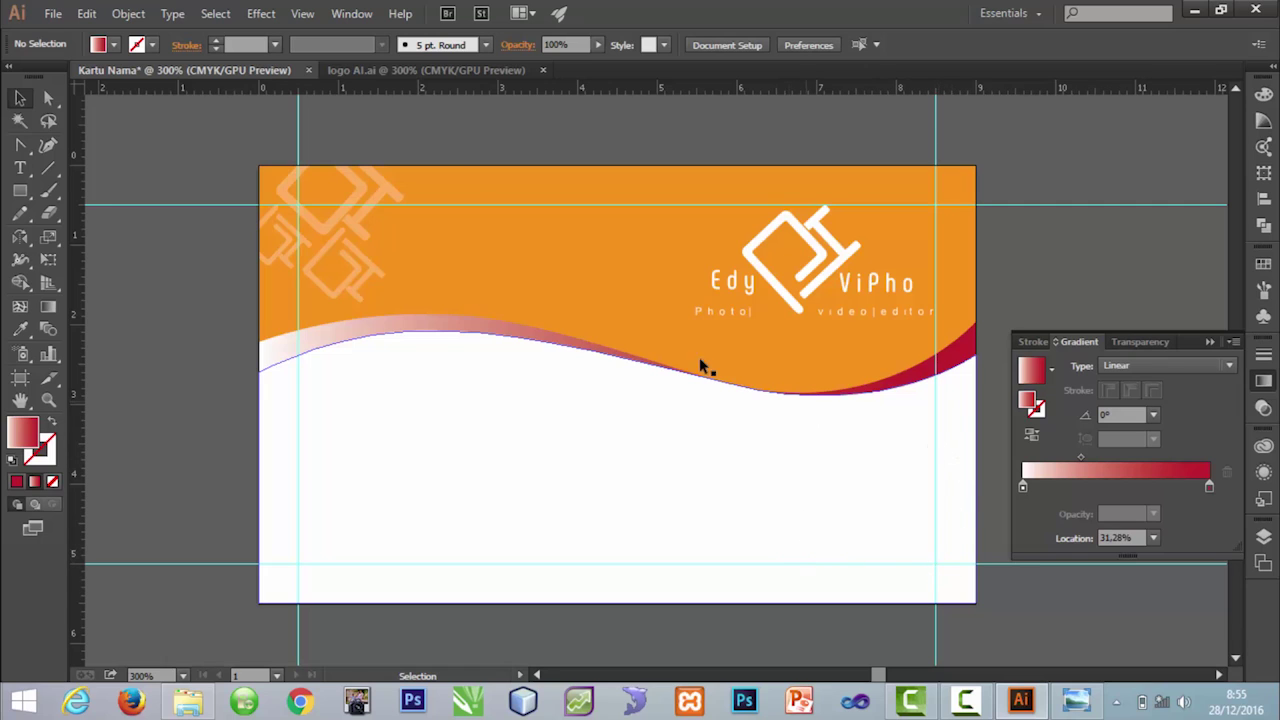
# Step: Create a new layer at the top of the Layers panel and name it Barcode
pyautogui.click(86, 13)
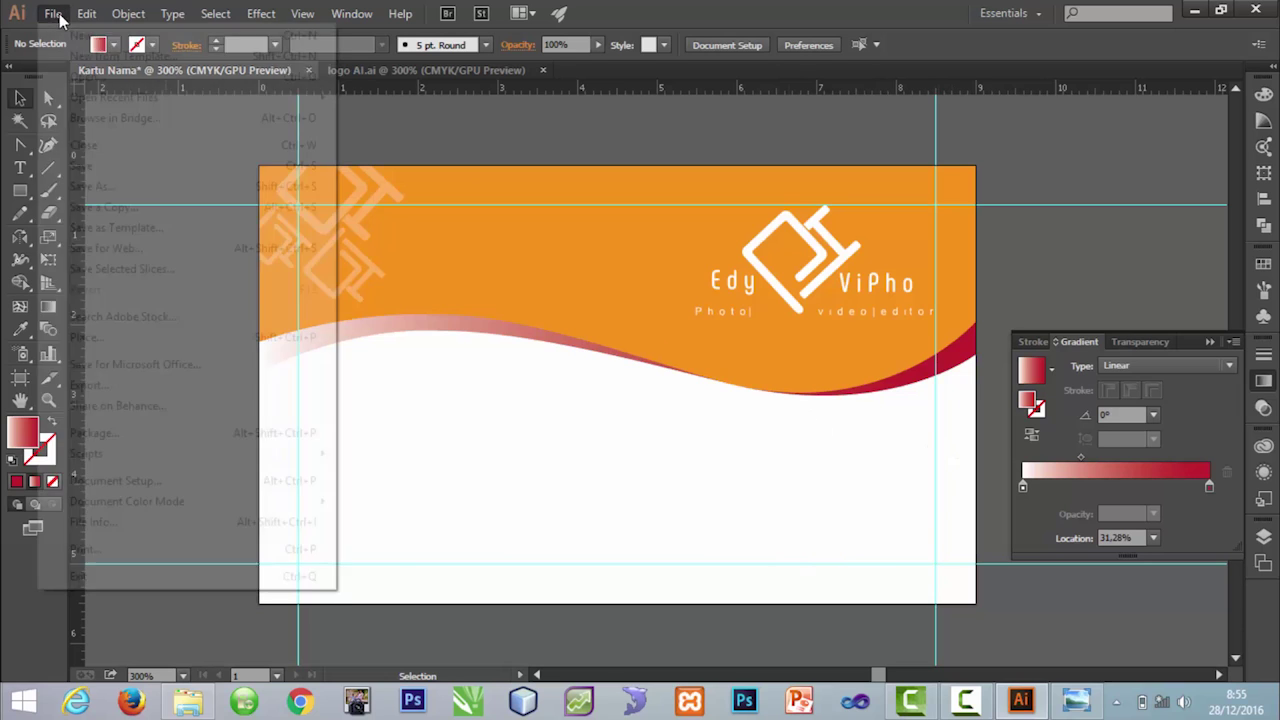
pyautogui.click(1183, 309)
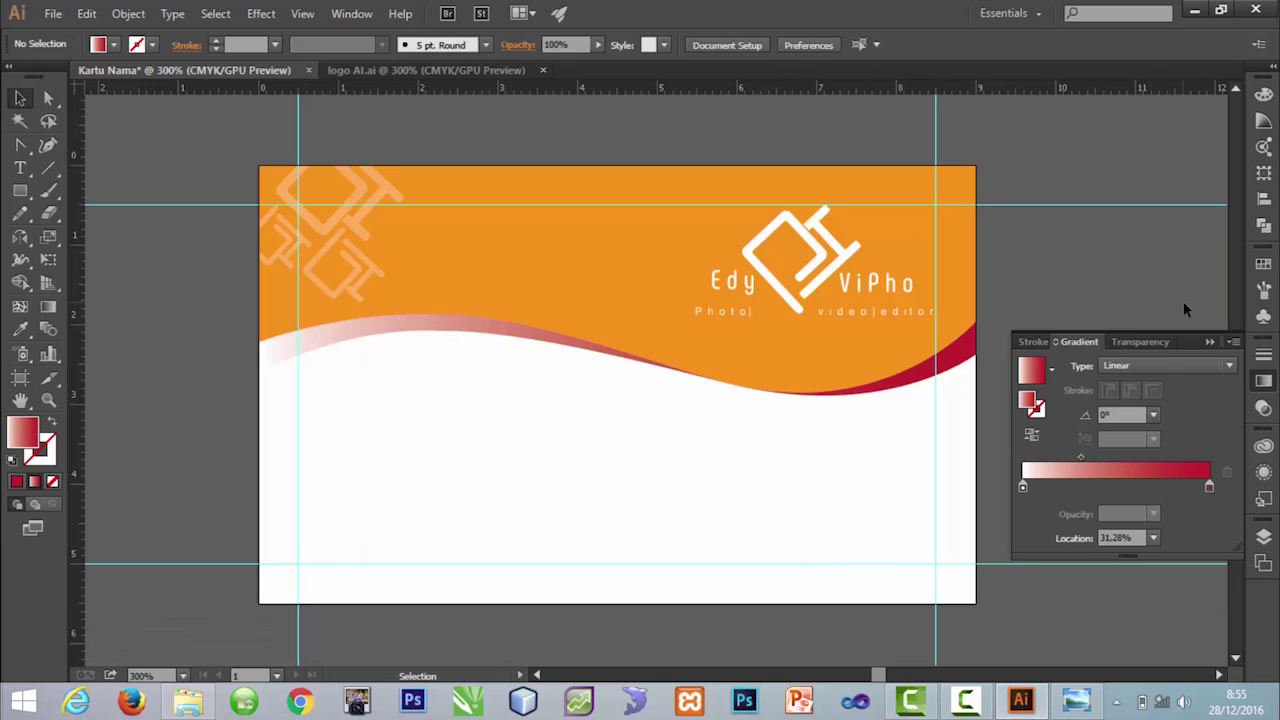
pyautogui.click(1264, 538)
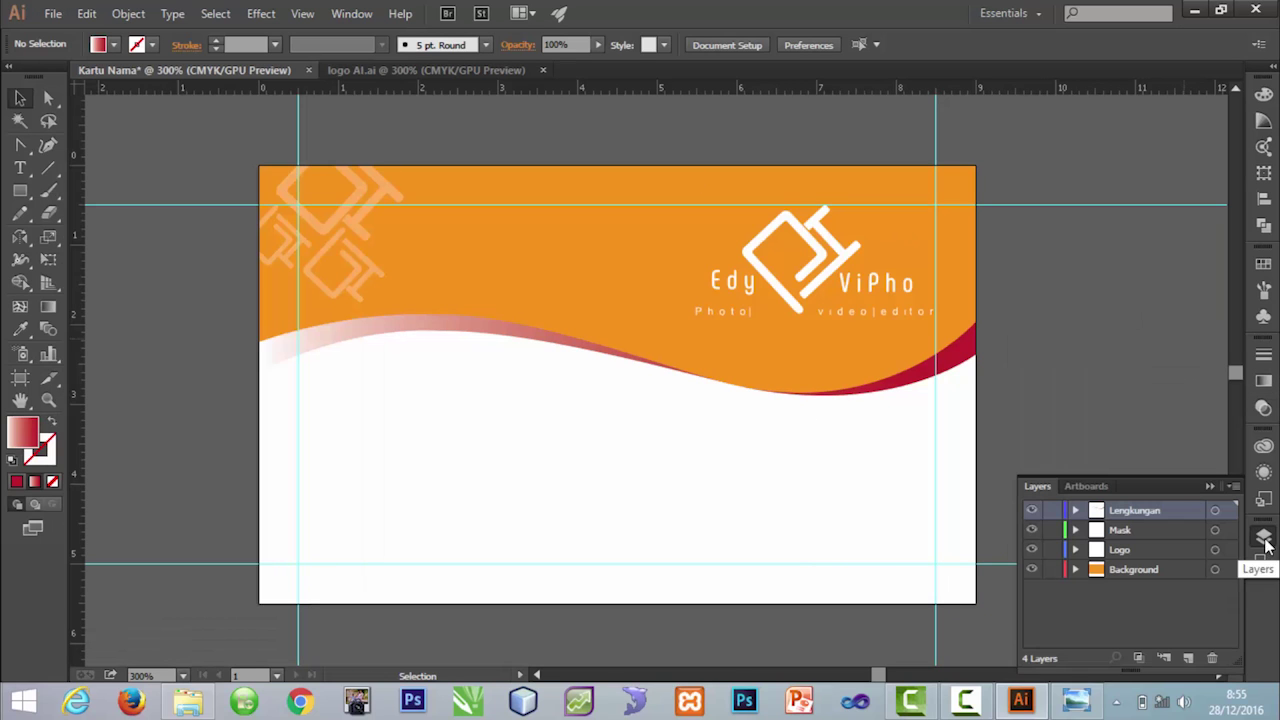
pyautogui.click(1186, 659)
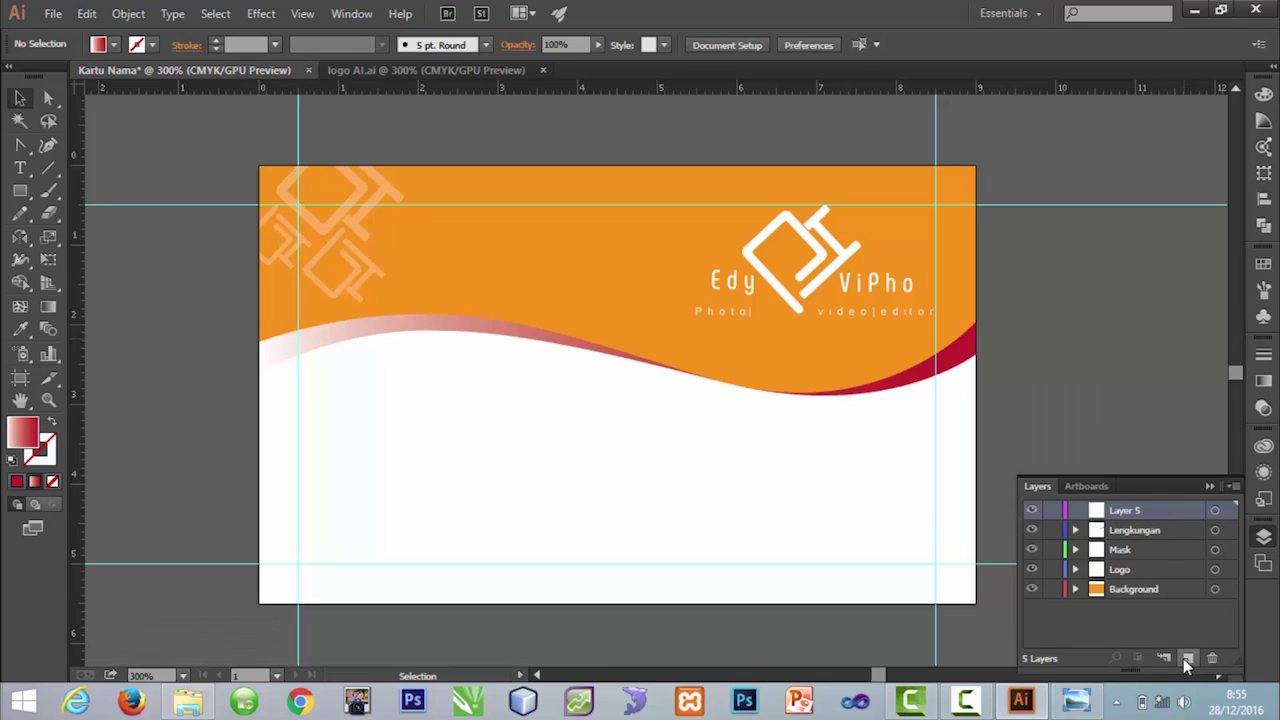
pyautogui.doubleClick(1120, 509)
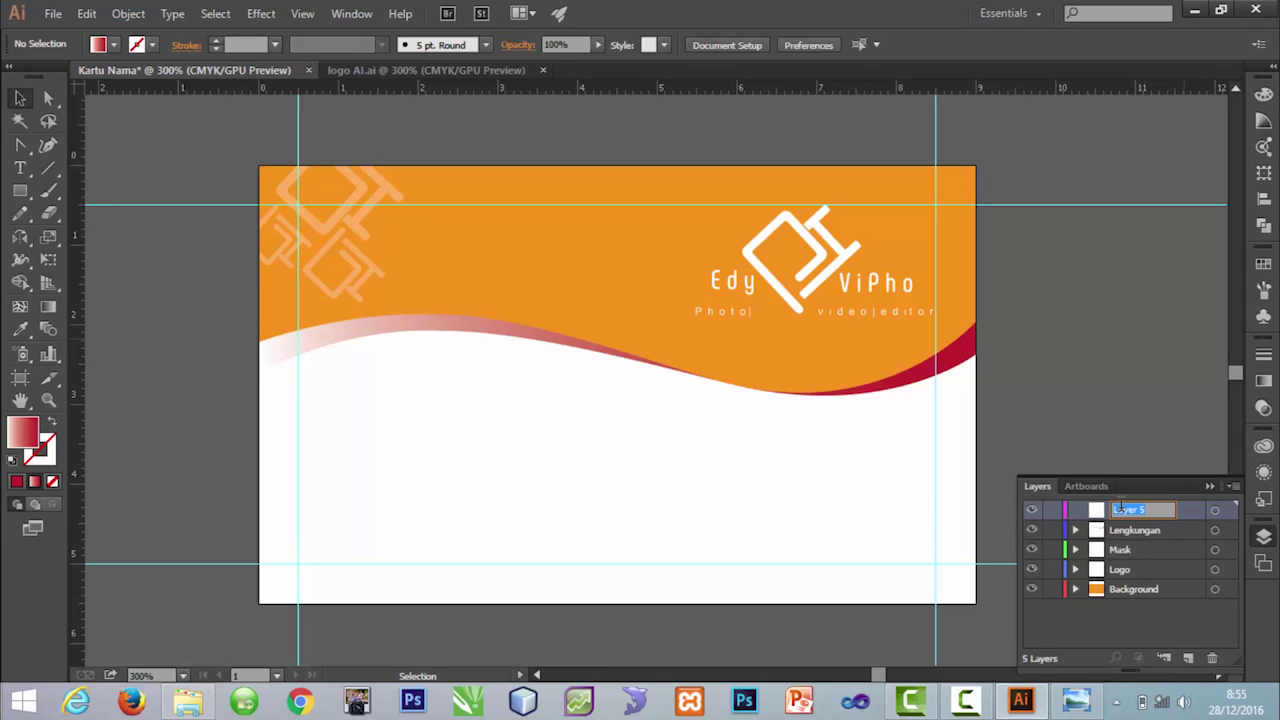
pyautogui.write('Barcode')
pyautogui.press('Return')
pyautogui.click(54, 15)
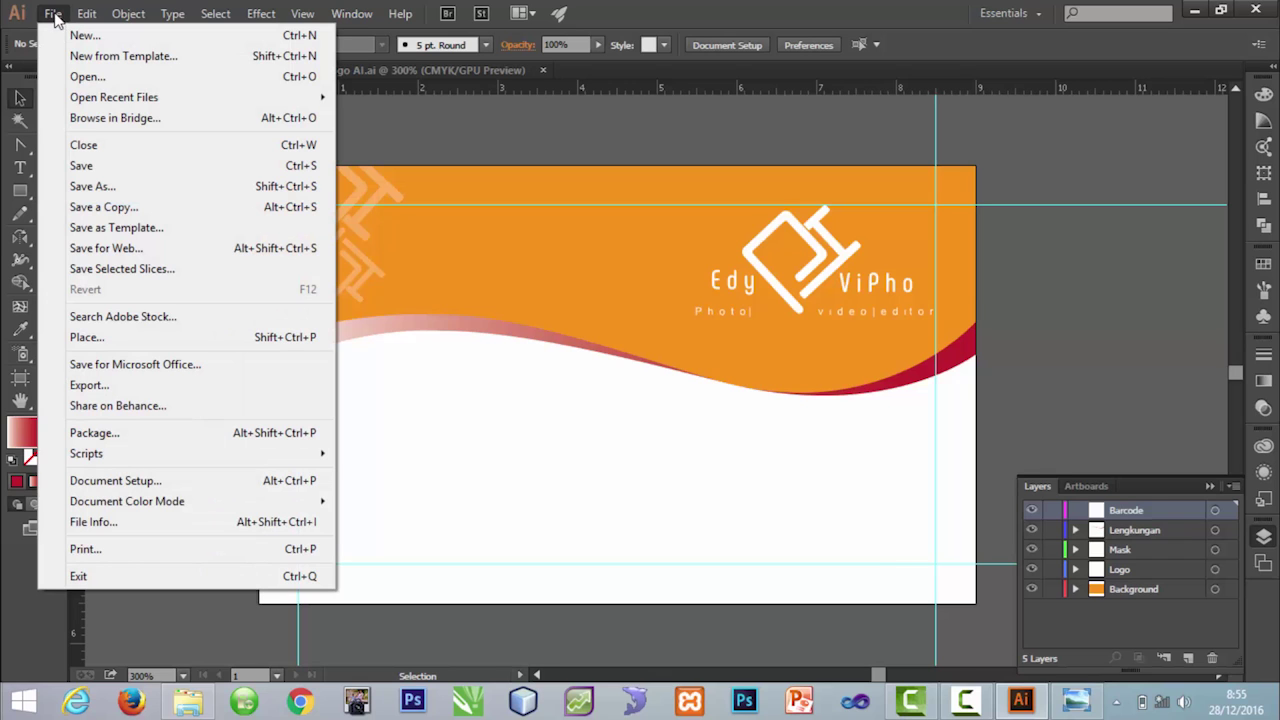
# Step: Place the QR code image unnamed.jpg onto the artboard
pyautogui.click(86, 339)
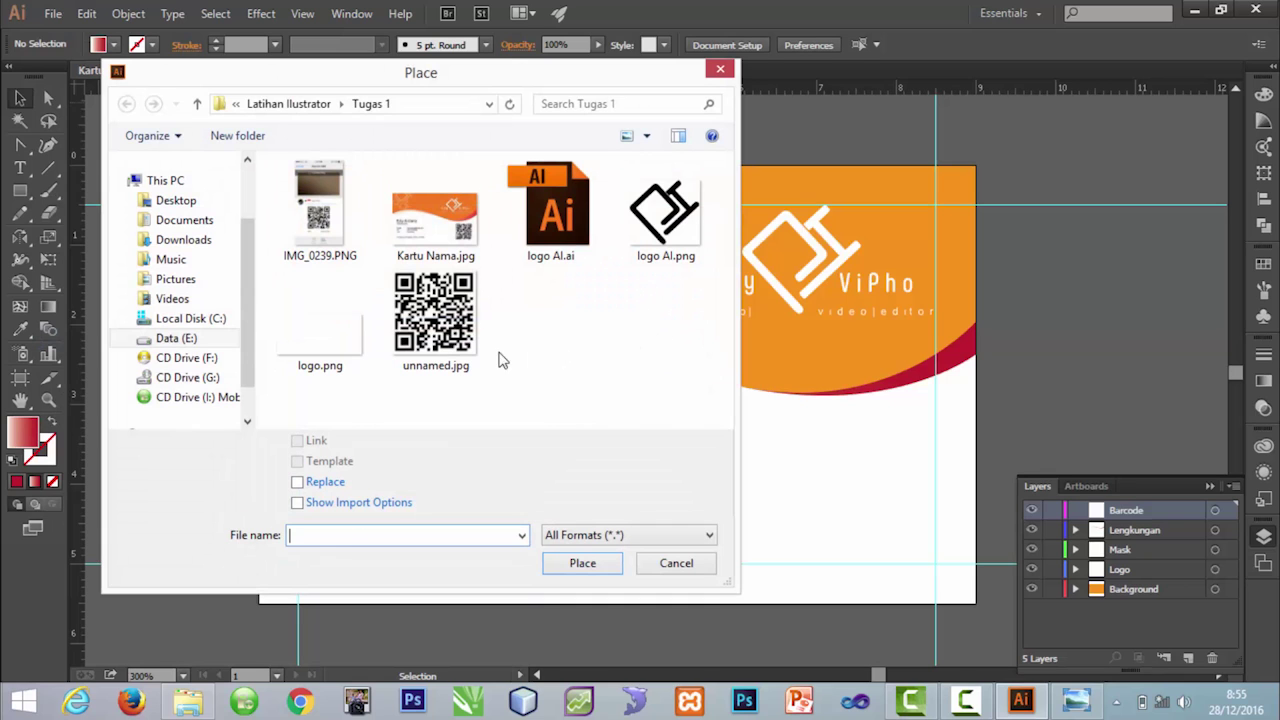
pyautogui.click(446, 350)
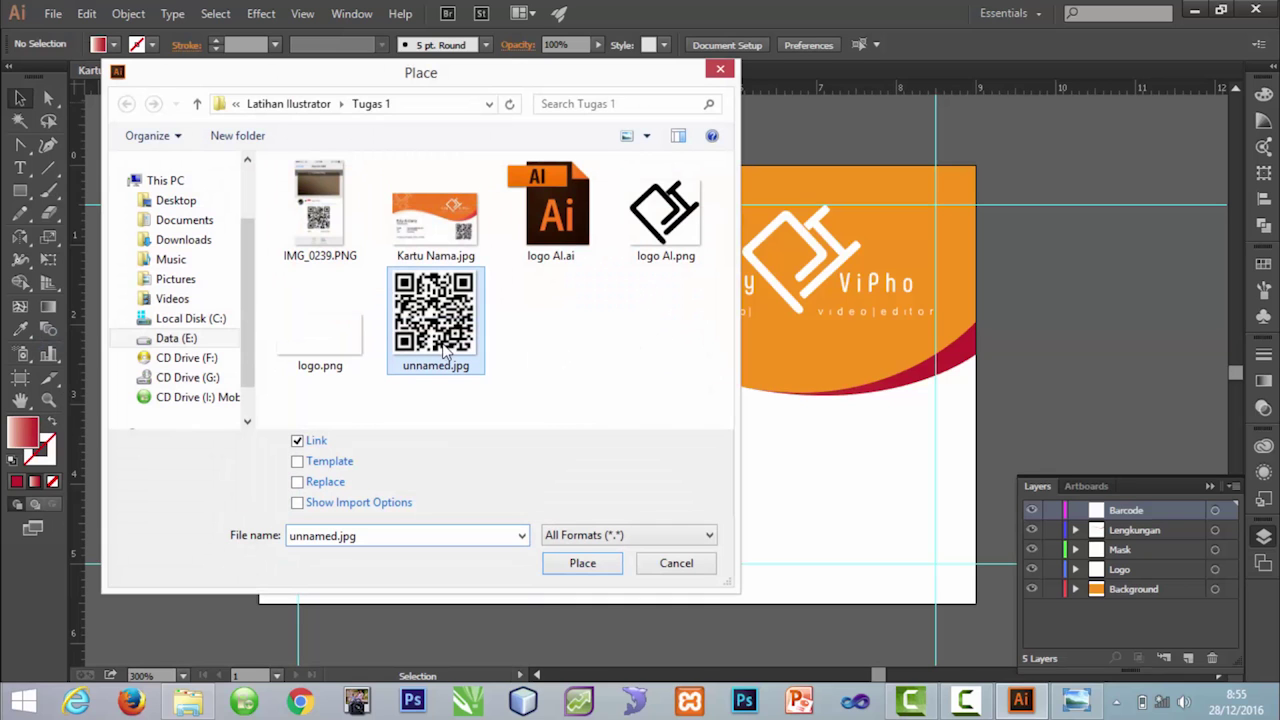
pyautogui.click(582, 564)
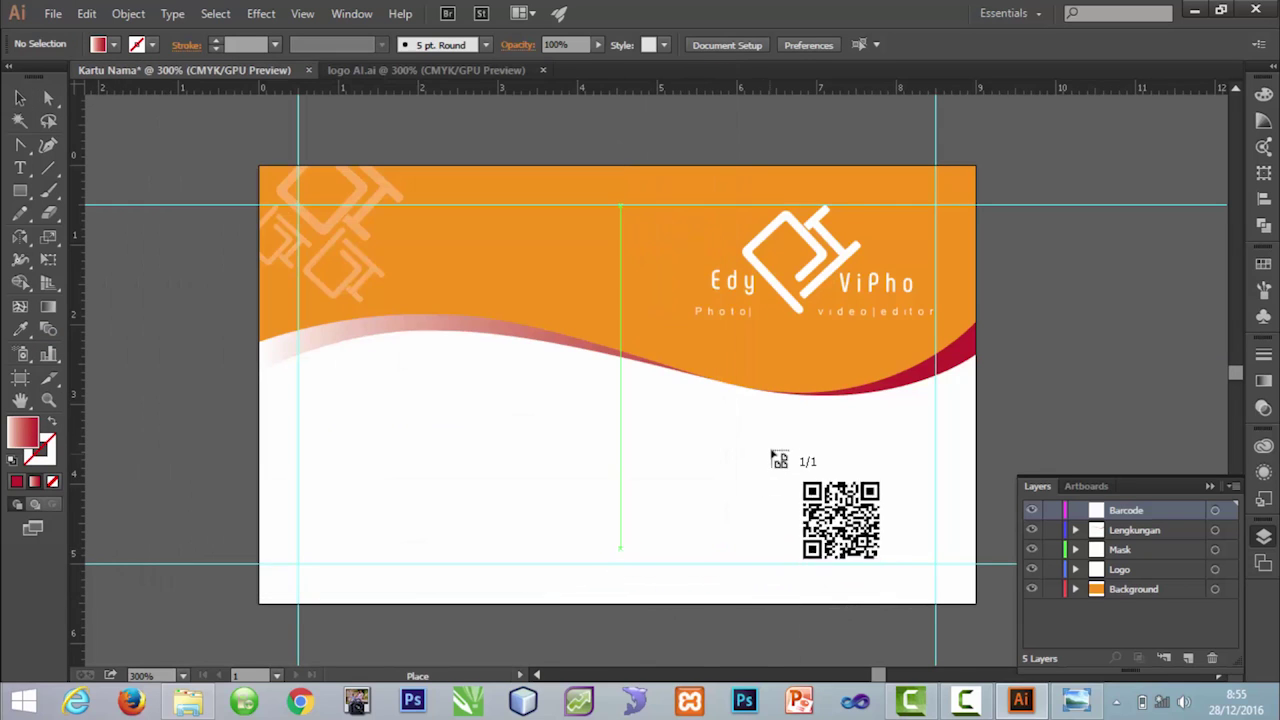
pyautogui.click(812, 441)
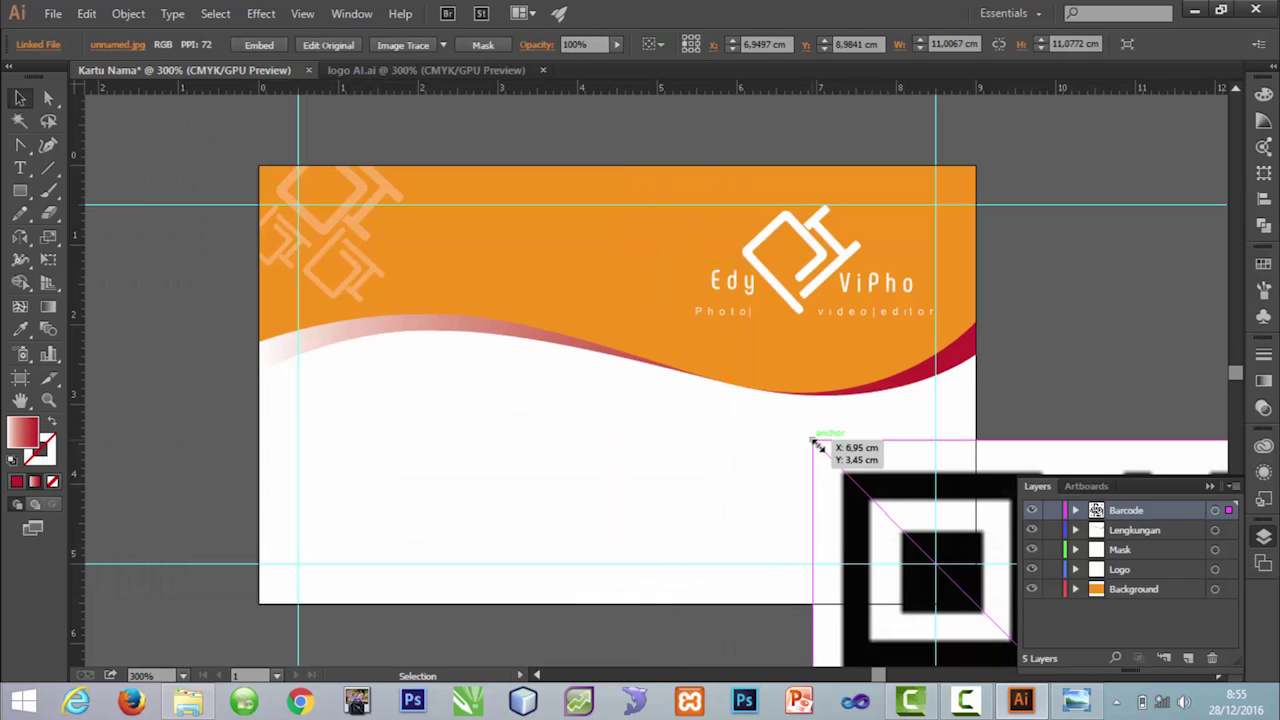
# Step: Scale the QR code to about 2 cm square and move it to the card's lower right
pyautogui.moveTo(883, 443); pyautogui.dragTo(655, 560)
pyautogui.moveTo(805, 632); pyautogui.dragTo(434, 217)
pyautogui.moveTo(300, 109); pyautogui.dragTo(316, 128)
pyautogui.moveTo(450, 222); pyautogui.dragTo(666, 481)
pyautogui.moveTo(745, 530); pyautogui.dragTo(891, 517)
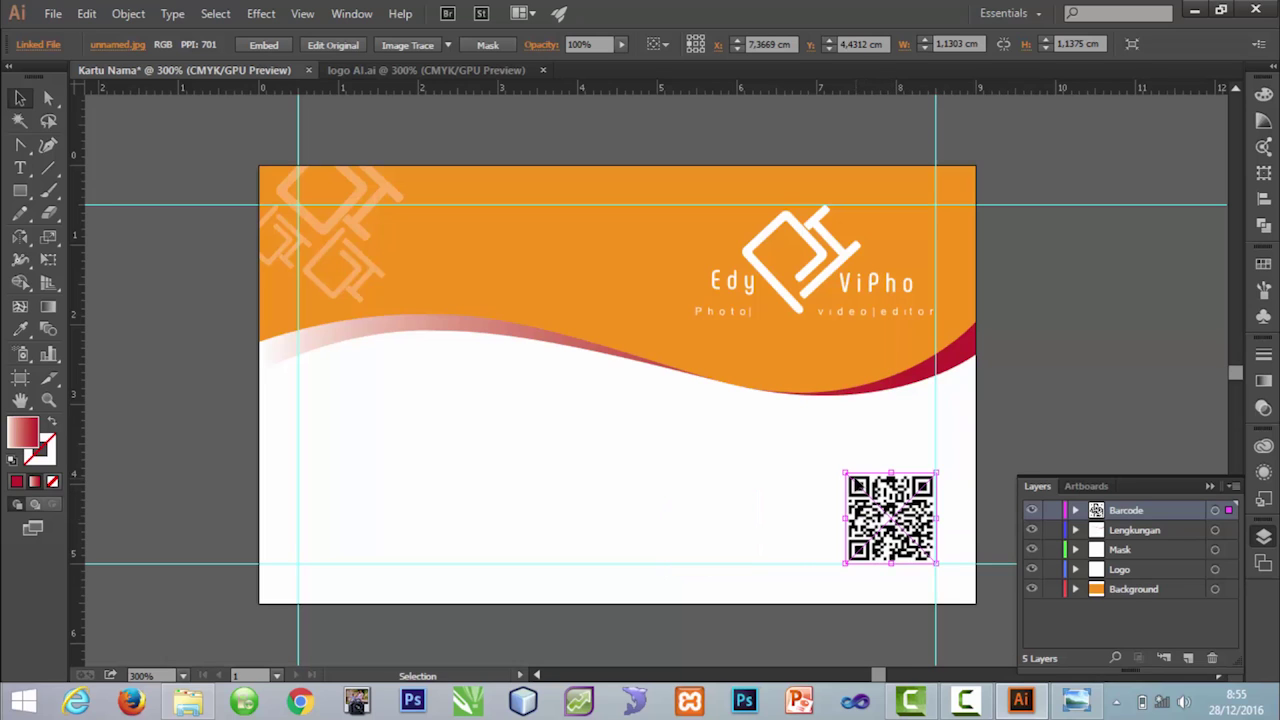
pyautogui.moveTo(843, 468); pyautogui.dragTo(792, 420)
# Step: Add another new layer and name it Text
pyautogui.click(1015, 394)
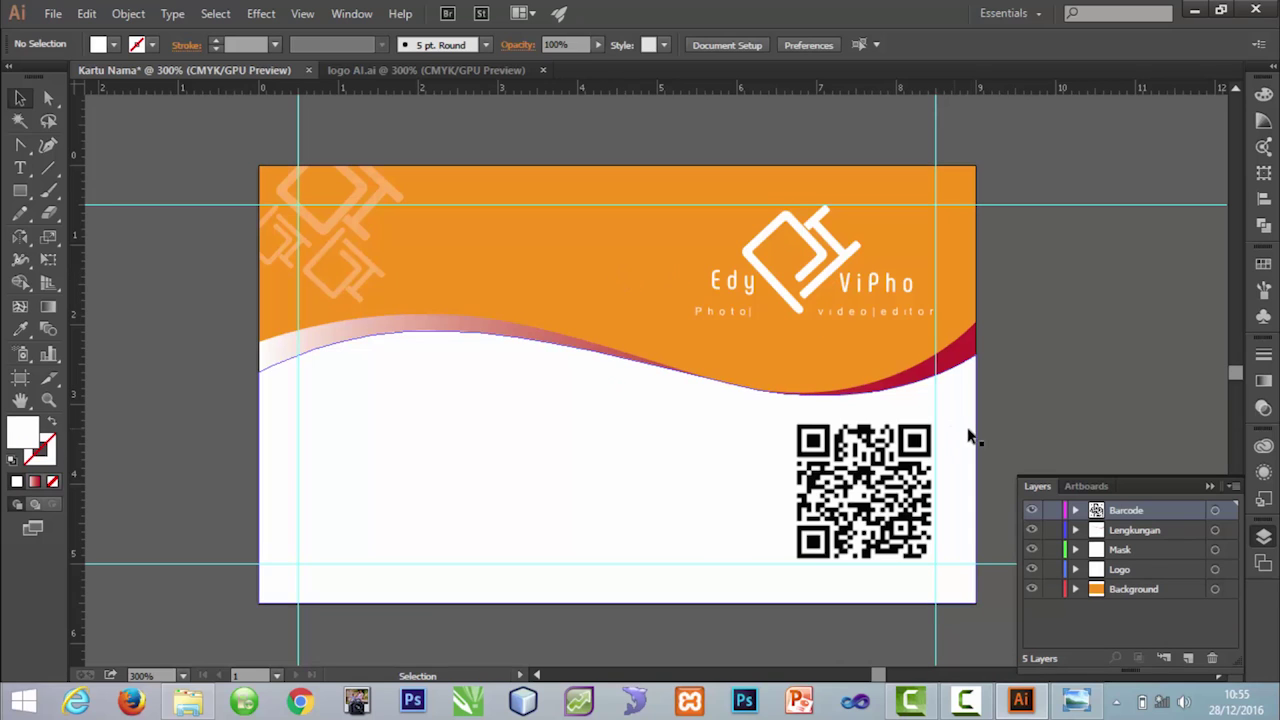
pyautogui.click(1191, 660)
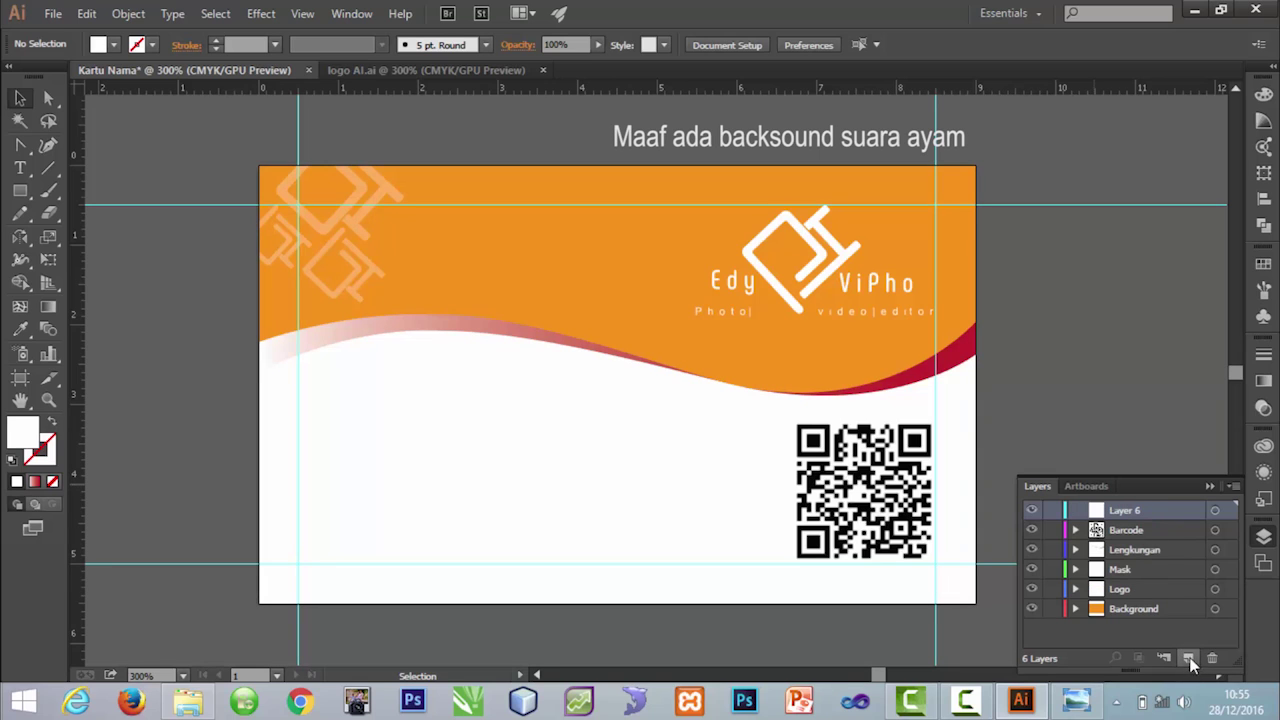
pyautogui.doubleClick(1125, 511)
pyautogui.write('Text')
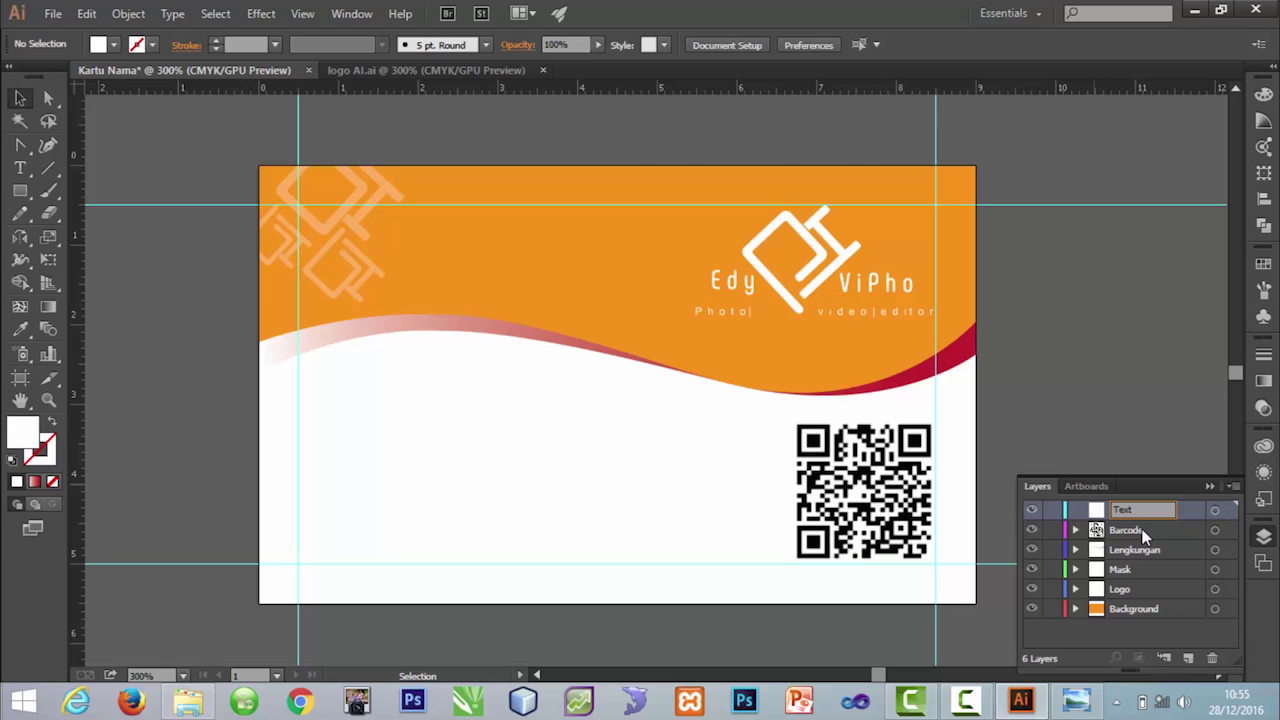
pyautogui.press('Return')
# Step: Type the cardholder's name on the card's left side and set it to 12 pt
pyautogui.click(25, 172)
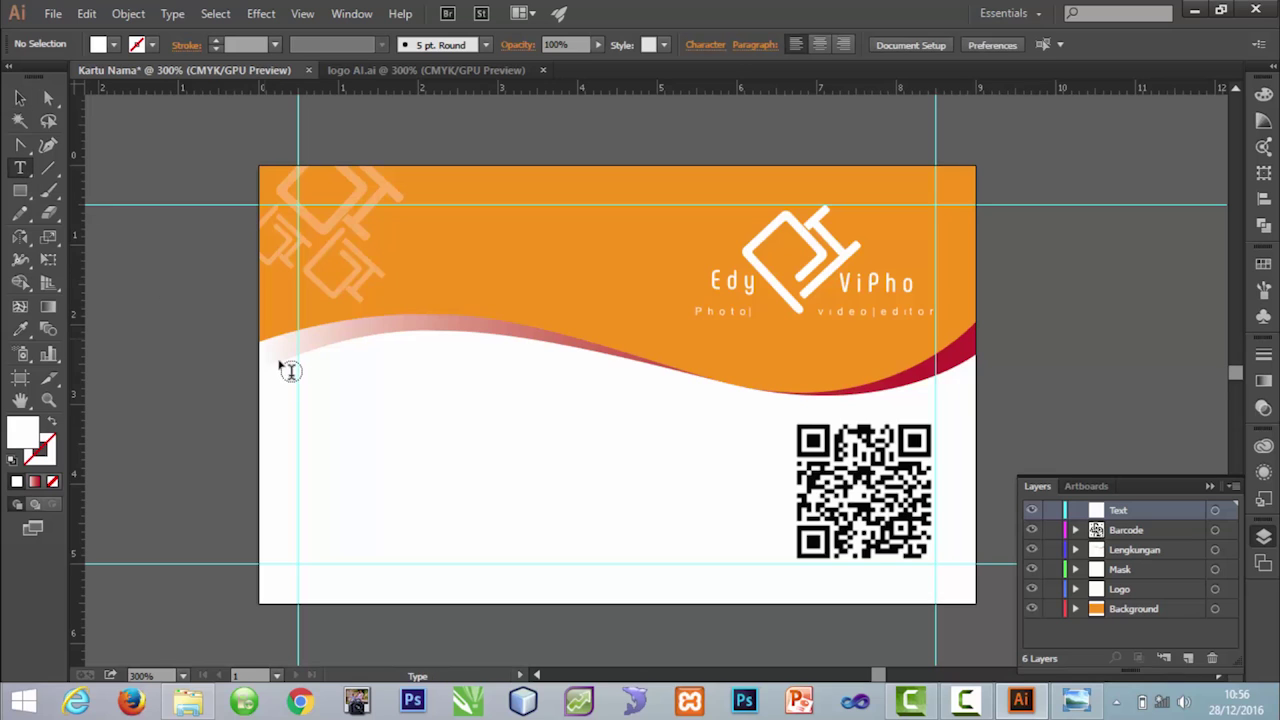
pyautogui.click(314, 397)
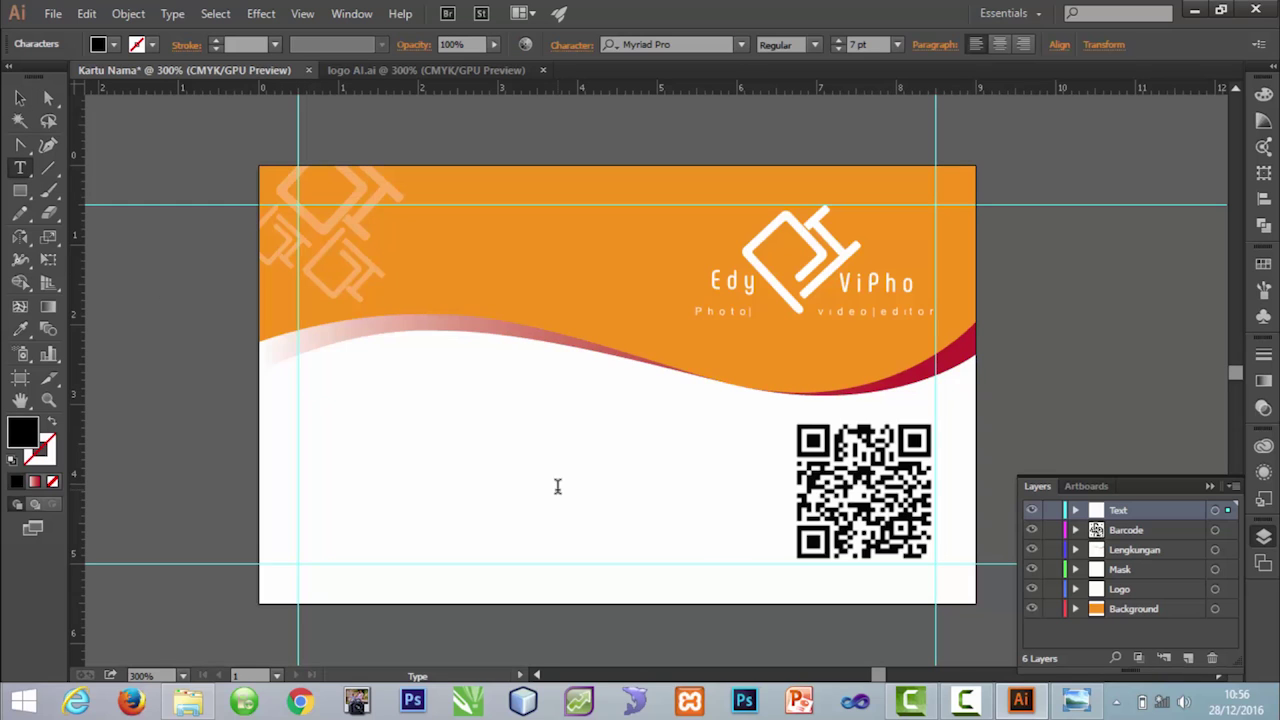
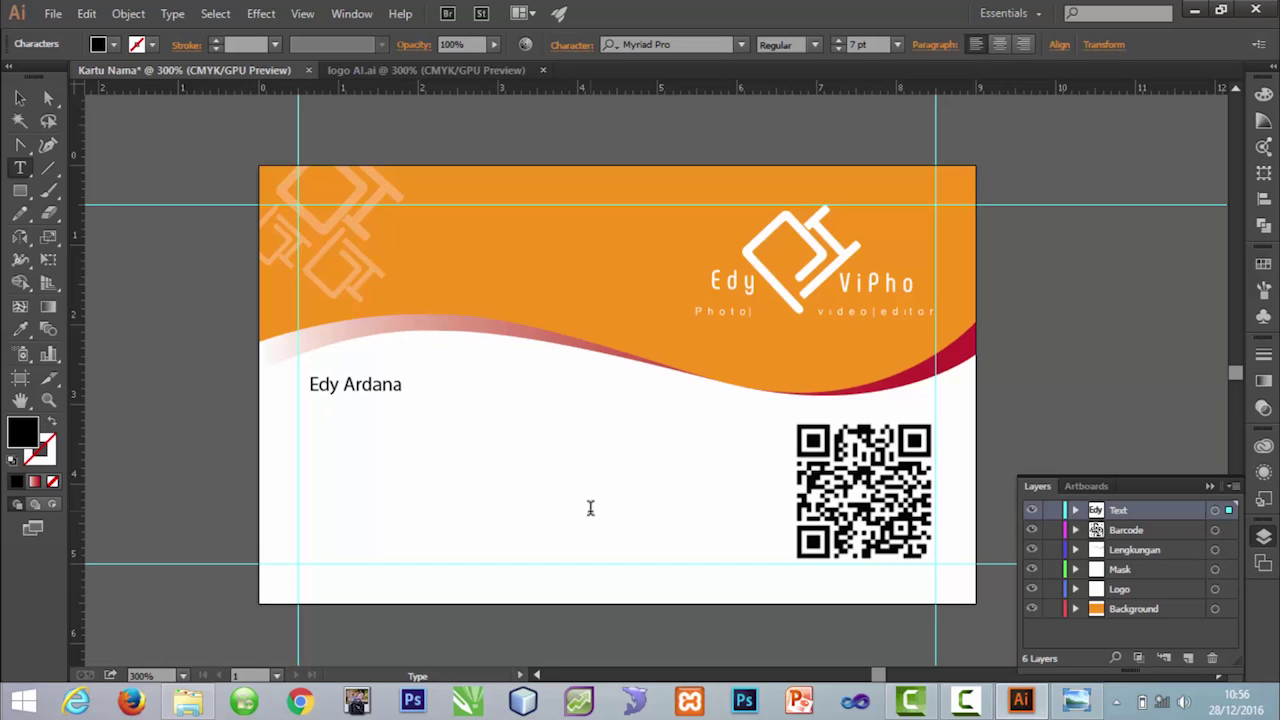
pyautogui.hotkey('ctrl', 'a')
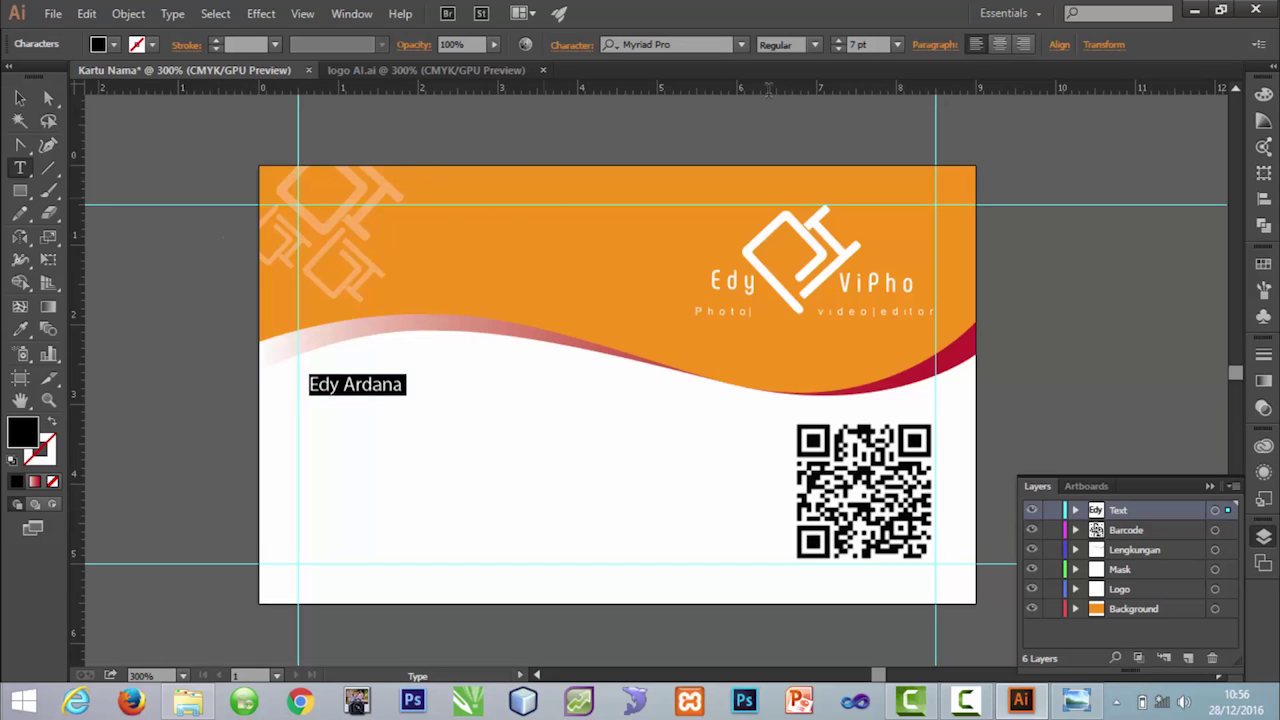
pyautogui.click(858, 44)
pyautogui.write('12')
pyautogui.press('Return')
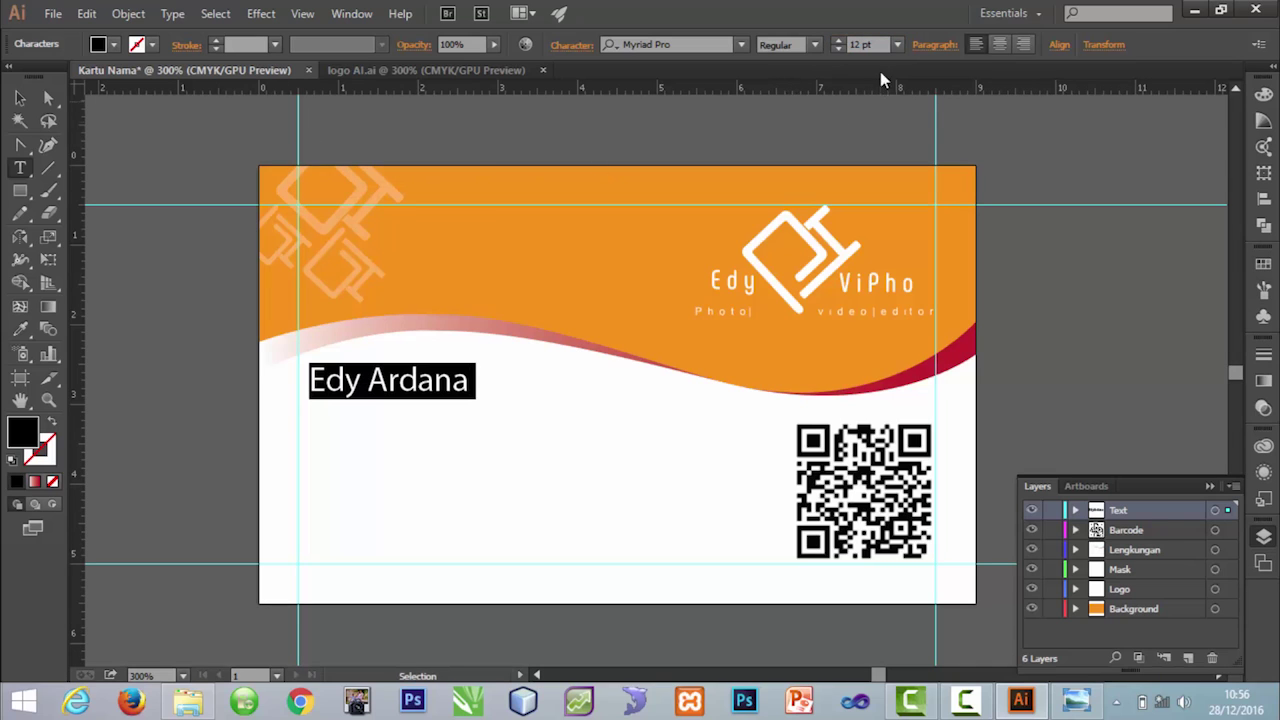
# Step: Nudge the name slightly left and down, then copy it to a line below
pyautogui.click(20, 98)
pyautogui.click(477, 446)
pyautogui.moveTo(418, 383); pyautogui.dragTo(409, 406)
pyautogui.click(457, 449)
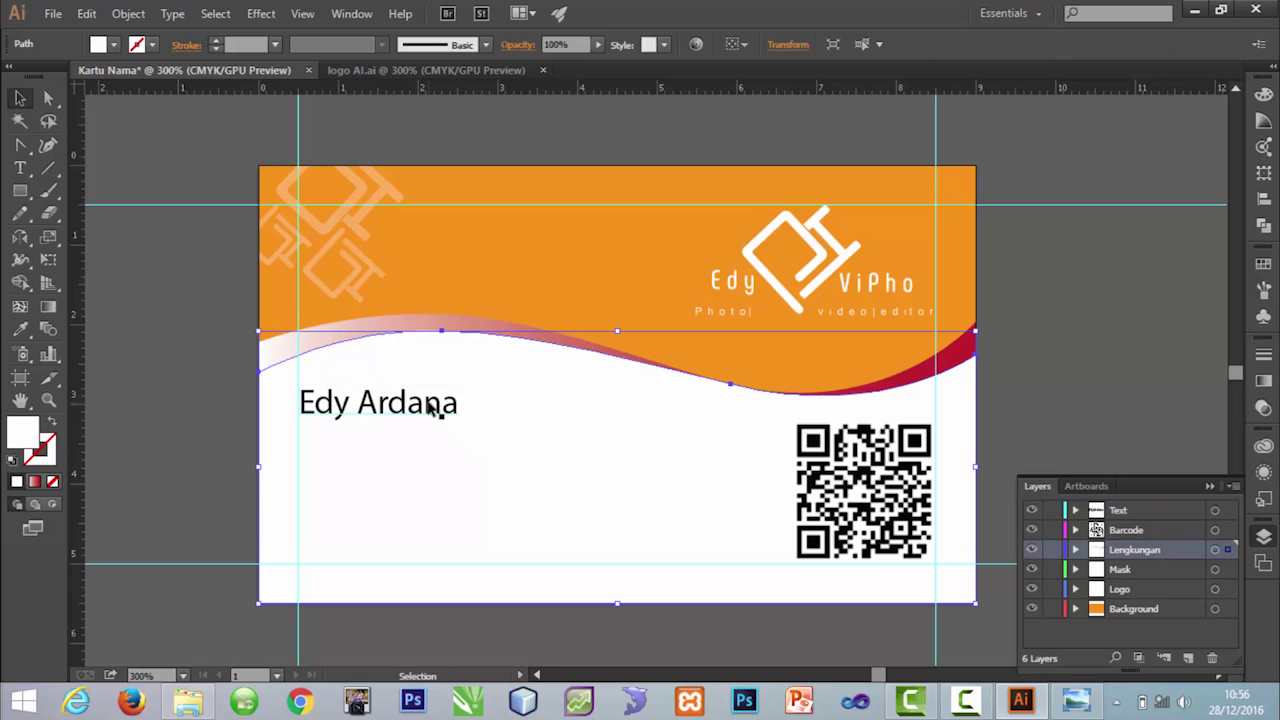
pyautogui.hotkey('ctrl', 'h')
pyautogui.click(428, 403)
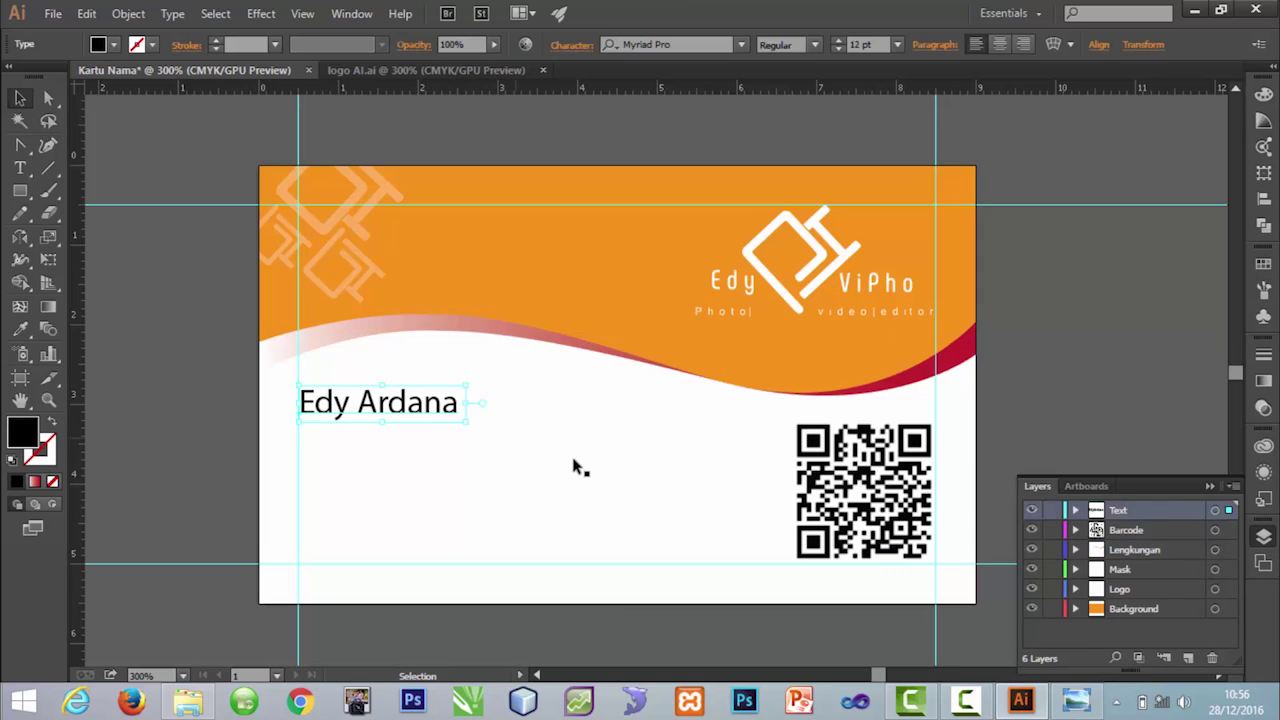
pyautogui.moveTo(420, 404); pyautogui.dragTo(415, 450)
# Step: Change the copied line to read Videografer at 7 pt
pyautogui.doubleClick(452, 446)
pyautogui.hotkey('ctrl', 'a')
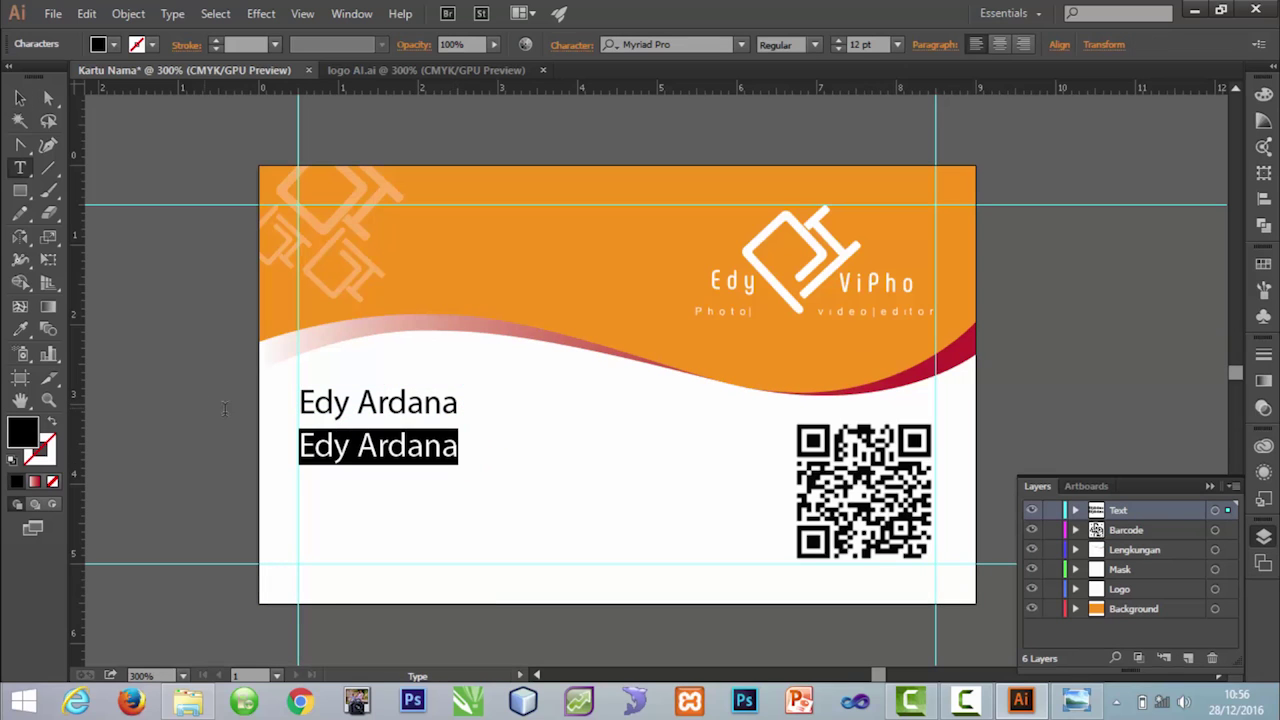
pyautogui.write('Vi')
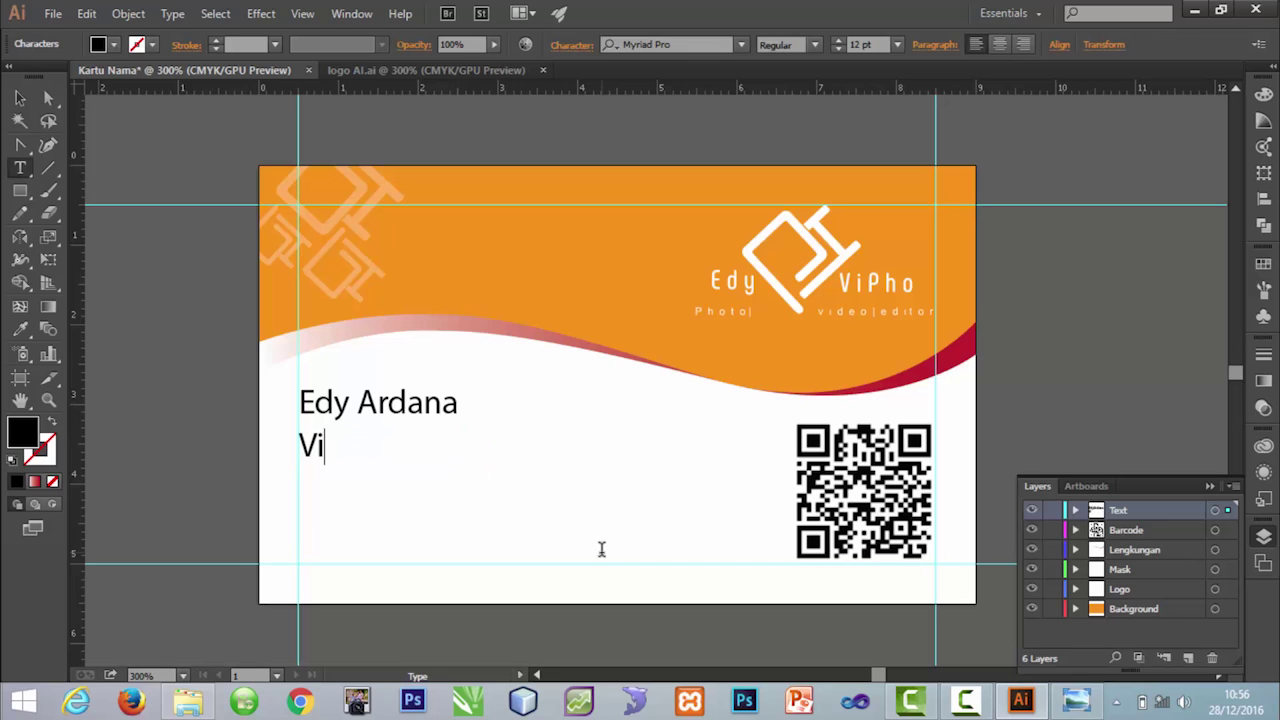
pyautogui.write('deograf')
pyautogui.press('BackSpace')
pyautogui.write('grafe')
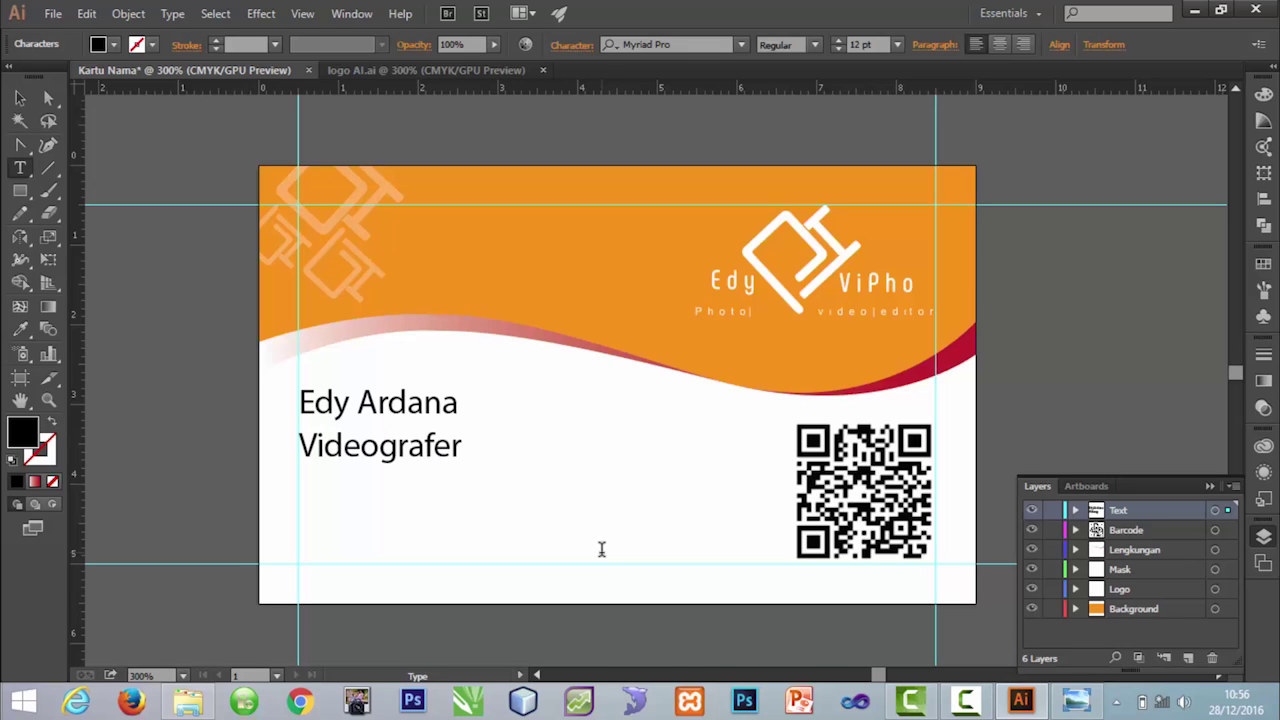
pyautogui.hotkey('ctrl', 'a')
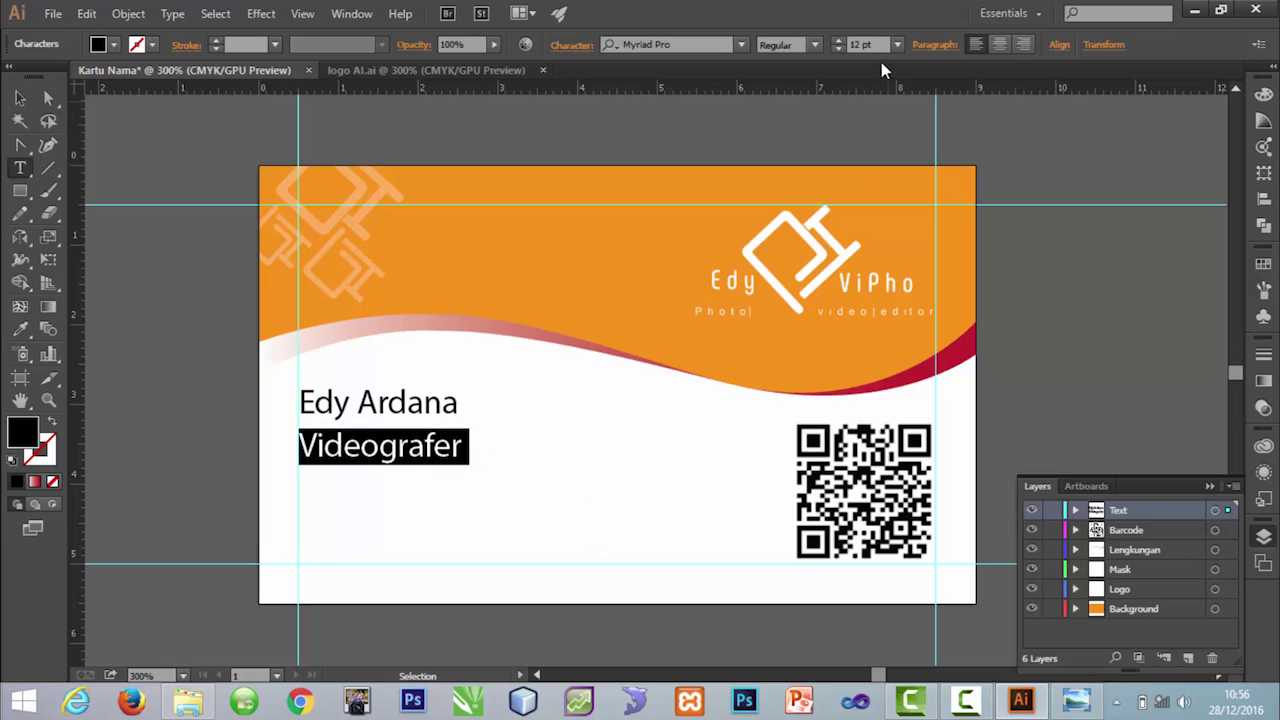
pyautogui.doubleClick(859, 44)
pyautogui.write('7')
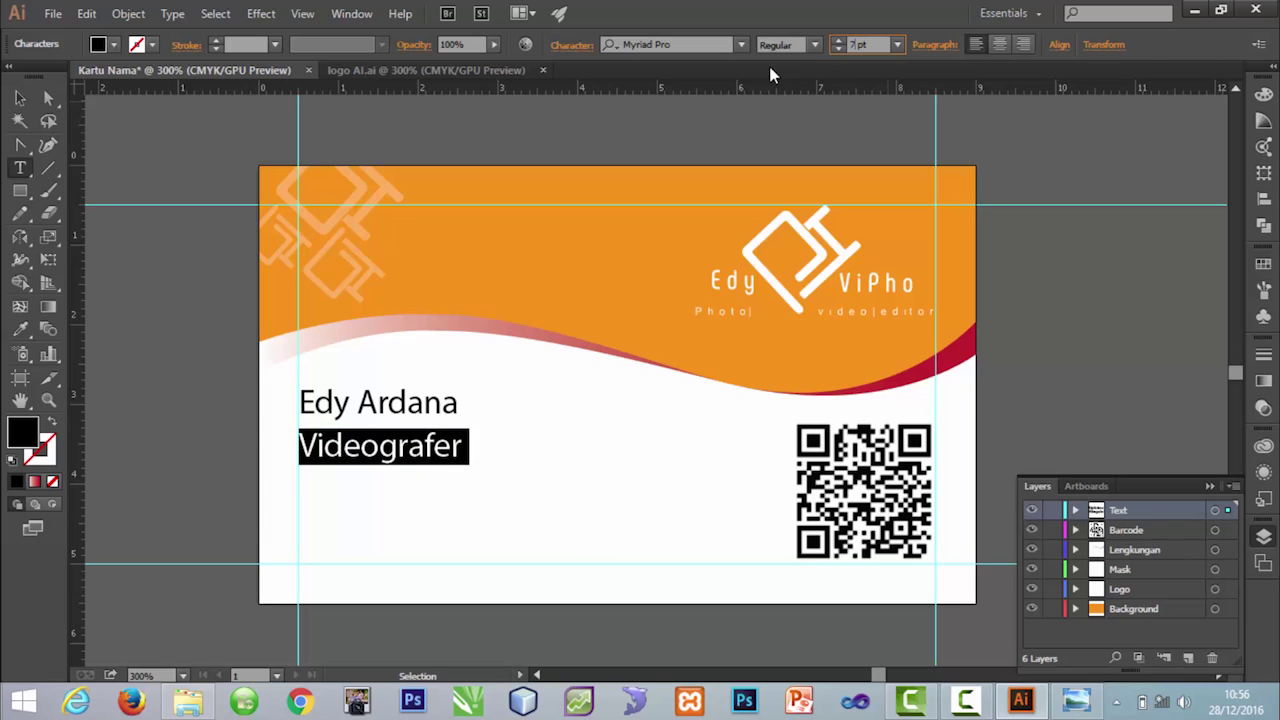
pyautogui.press('Return')
# Step: Nudge Videografer slightly upward and drag a copy of it onto the next line down
pyautogui.click(19, 97)
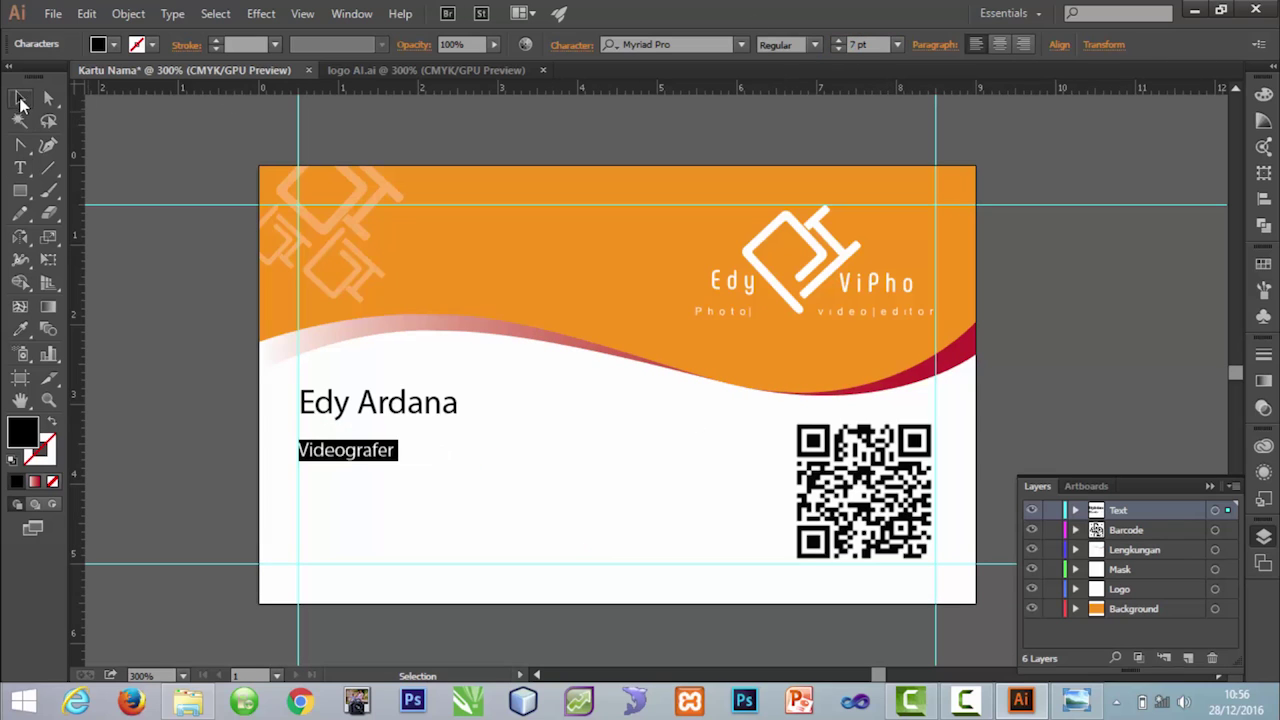
pyautogui.click(334, 371)
pyautogui.moveTo(374, 451); pyautogui.dragTo(370, 431)
pyautogui.click(413, 476)
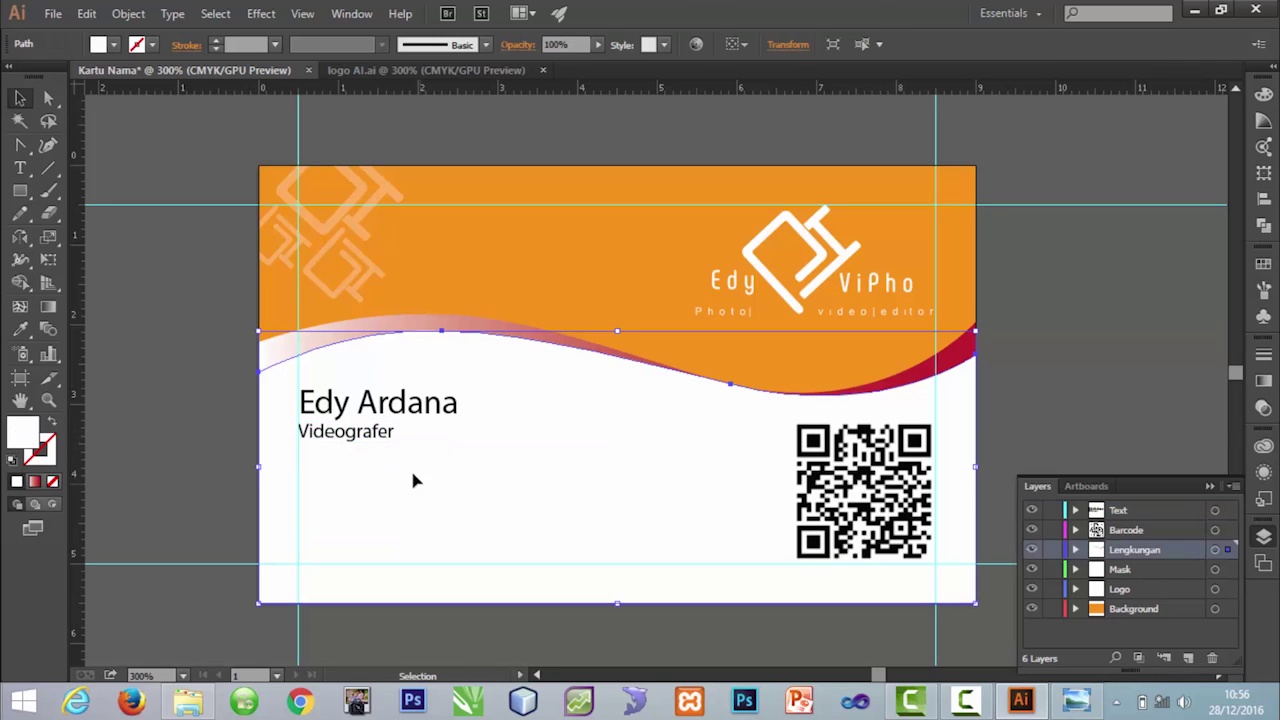
pyautogui.click(388, 435)
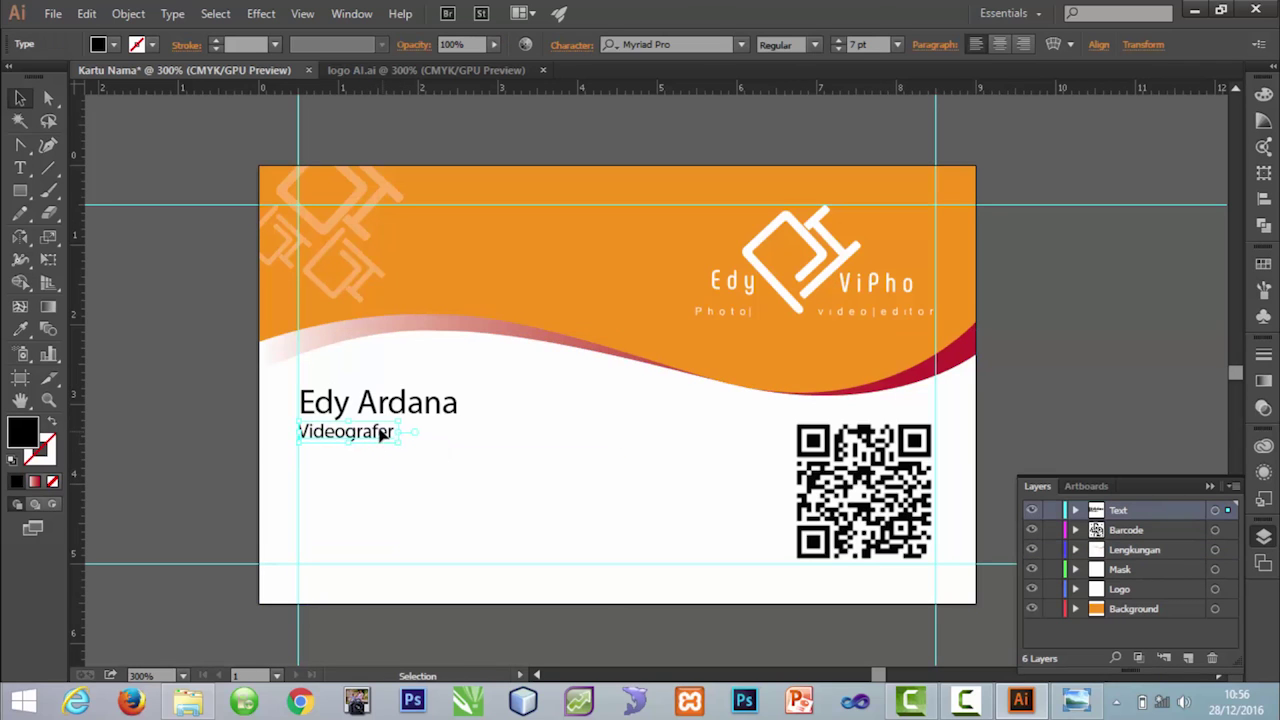
pyautogui.moveTo(370, 432); pyautogui.dragTo(432, 477)
# Step: Edit the copied line to read E-mail followed by the cardholder's e-mail address
pyautogui.press('t')
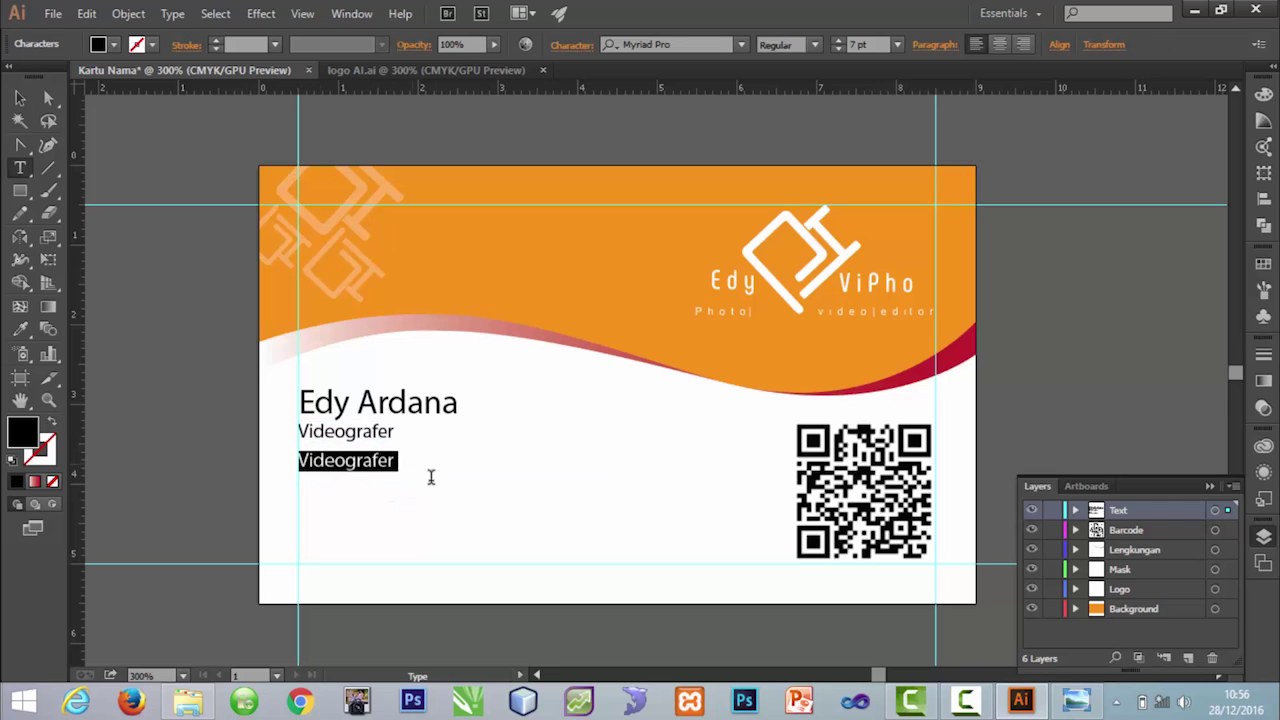
pyautogui.write('E-mail')
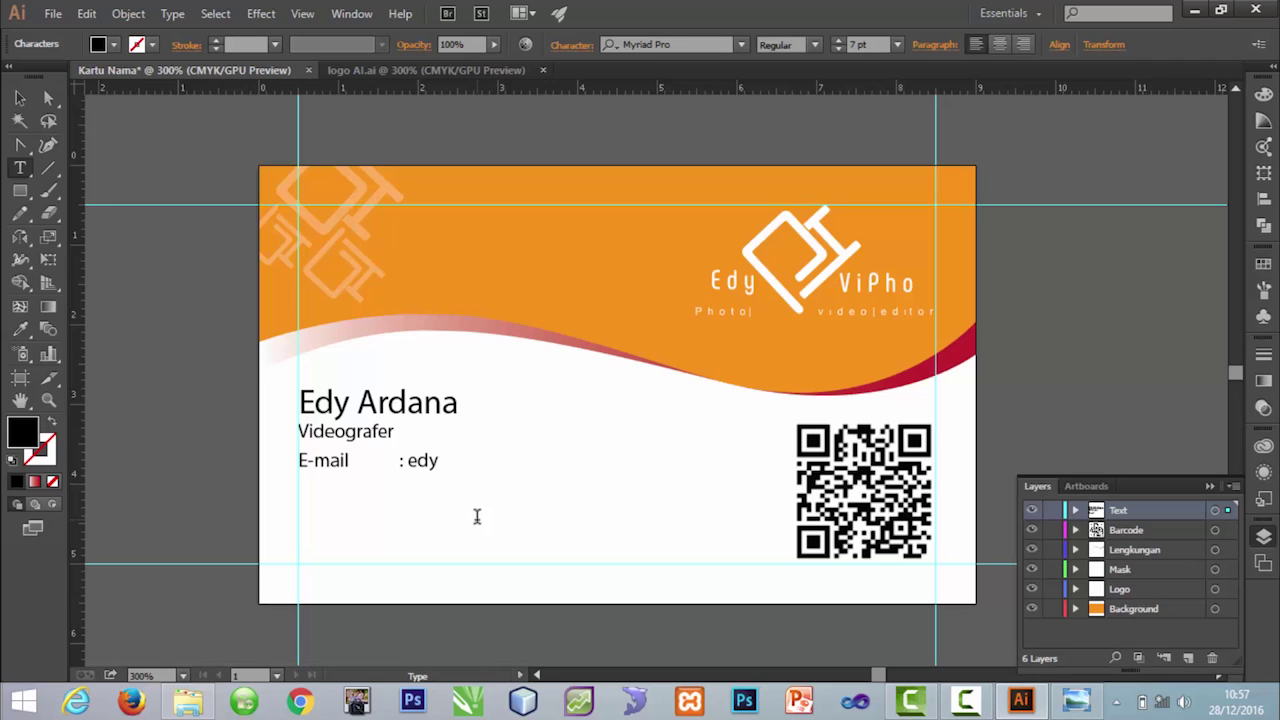
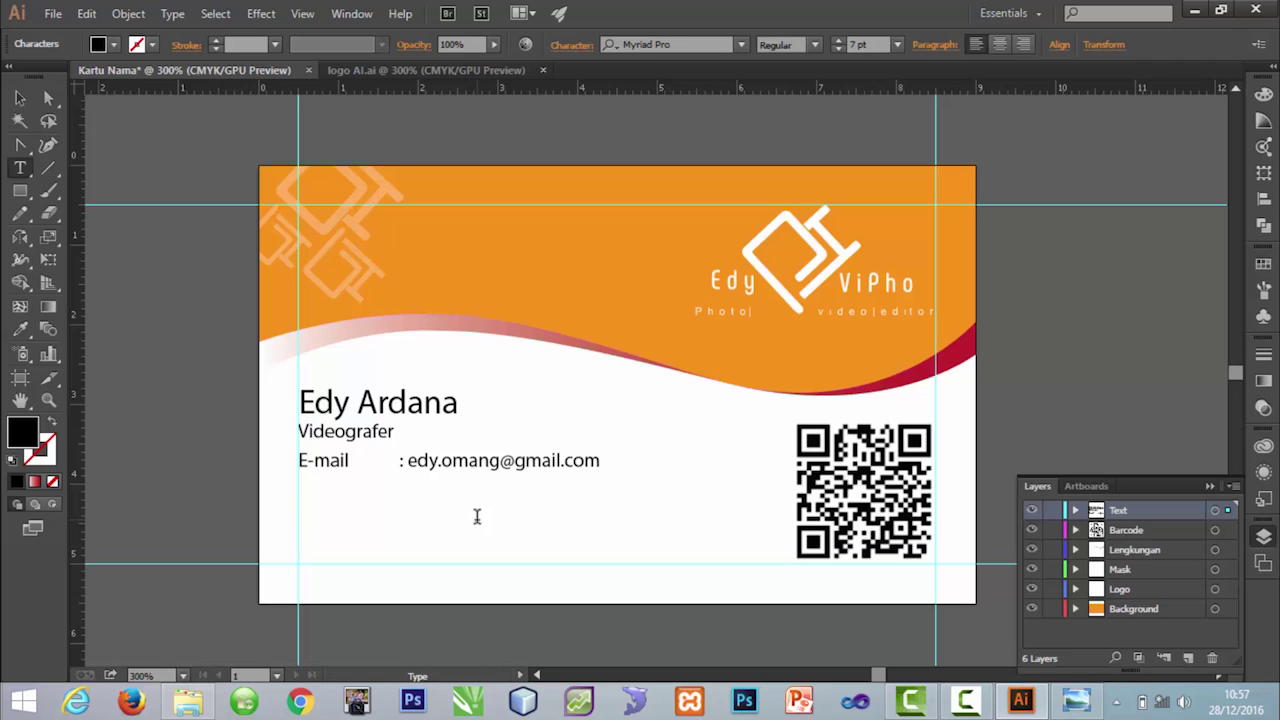
pyautogui.click(19, 98)
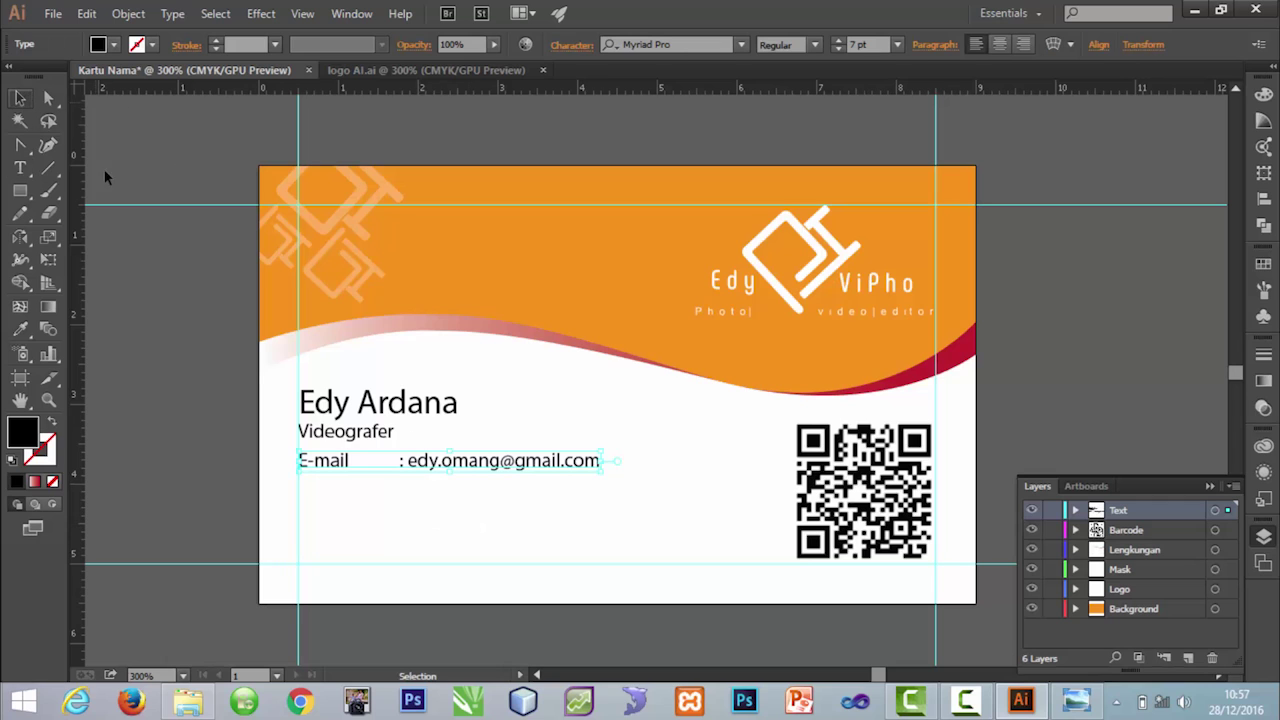
pyautogui.click(548, 503)
pyautogui.click(534, 472)
# Step: Copy the E-mail line below itself and relabel it HP with the phone number
pyautogui.moveTo(520, 468); pyautogui.dragTo(523, 492)
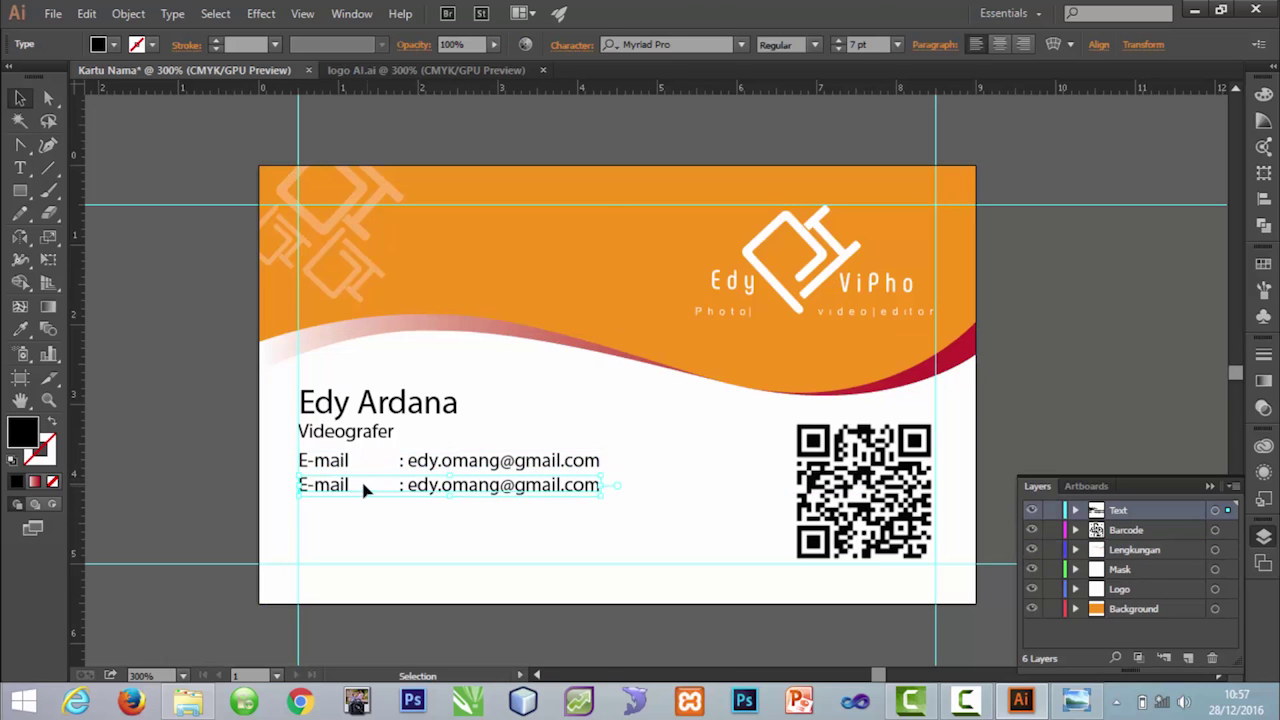
pyautogui.doubleClick(345, 485)
pyautogui.moveTo(352, 485); pyautogui.dragTo(263, 478)
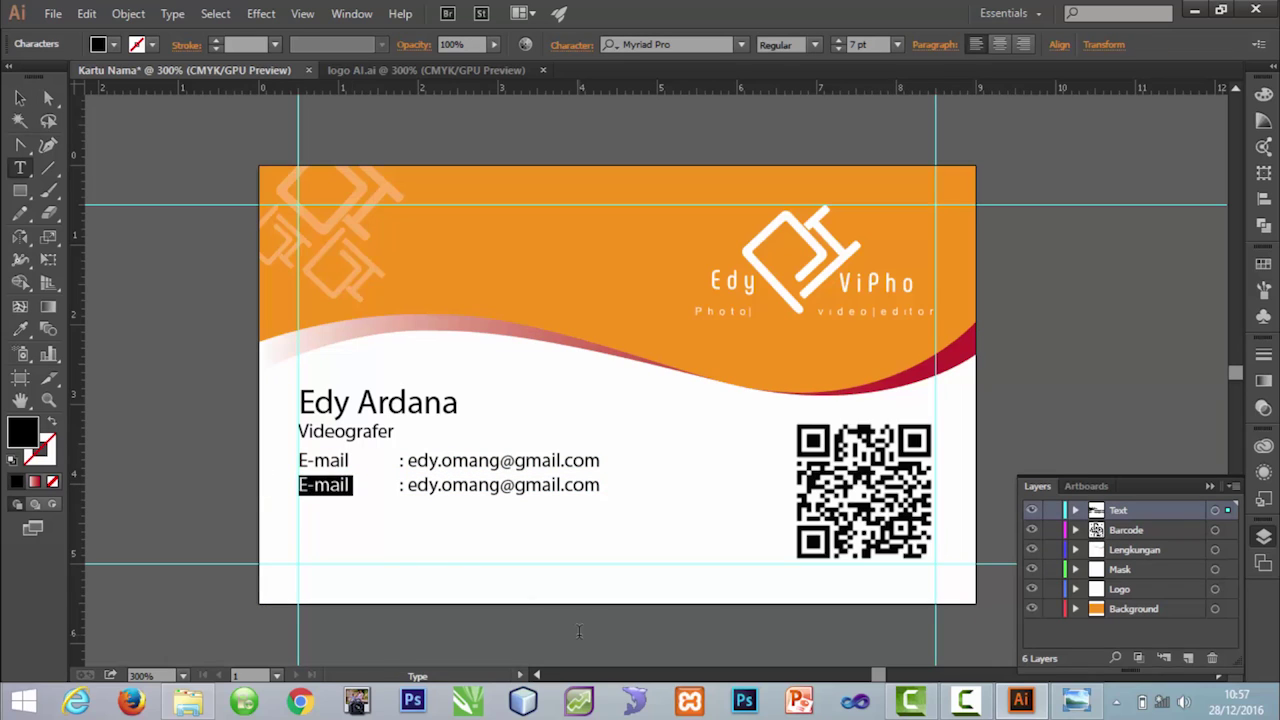
pyautogui.write('H')
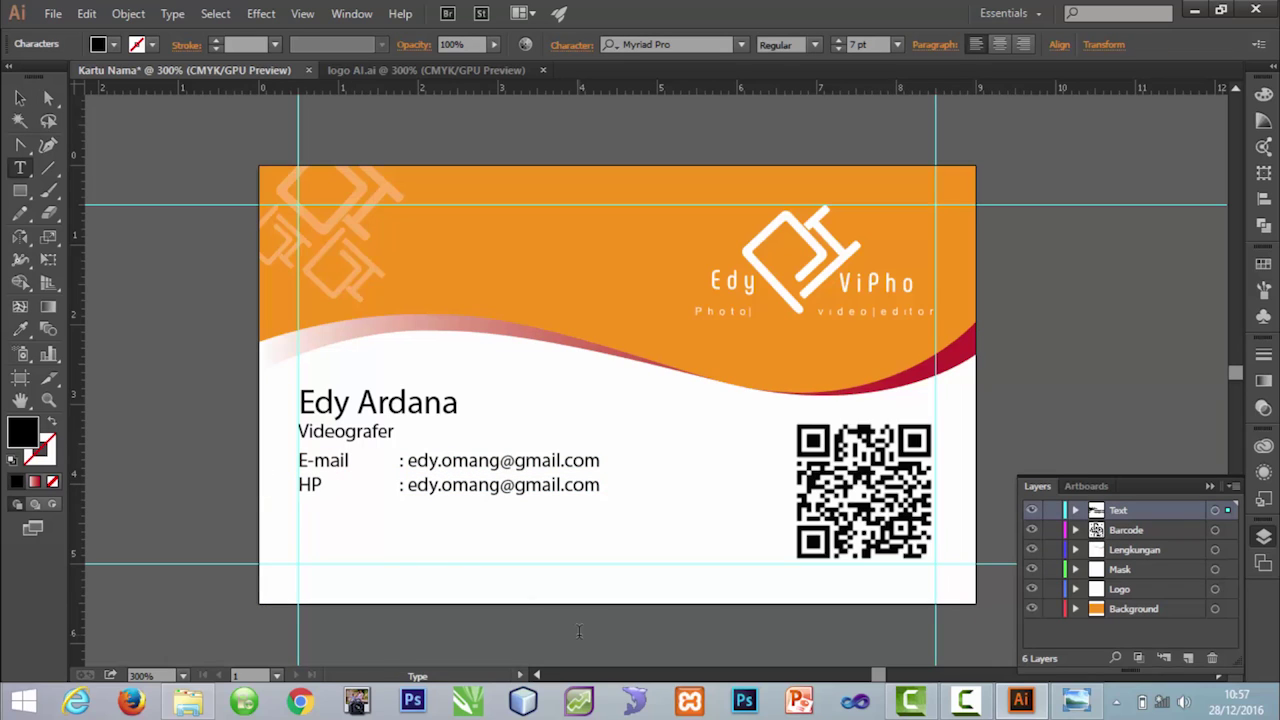
pyautogui.write('P')
pyautogui.moveTo(602, 486); pyautogui.dragTo(395, 503)
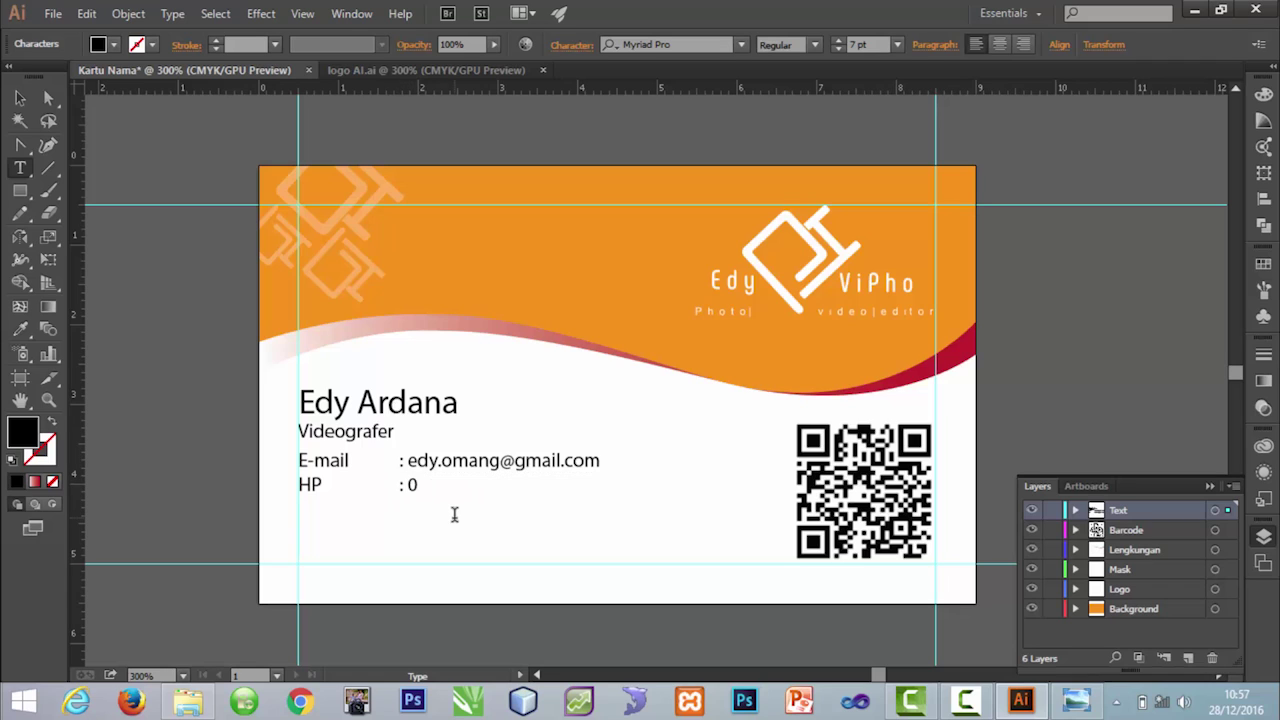
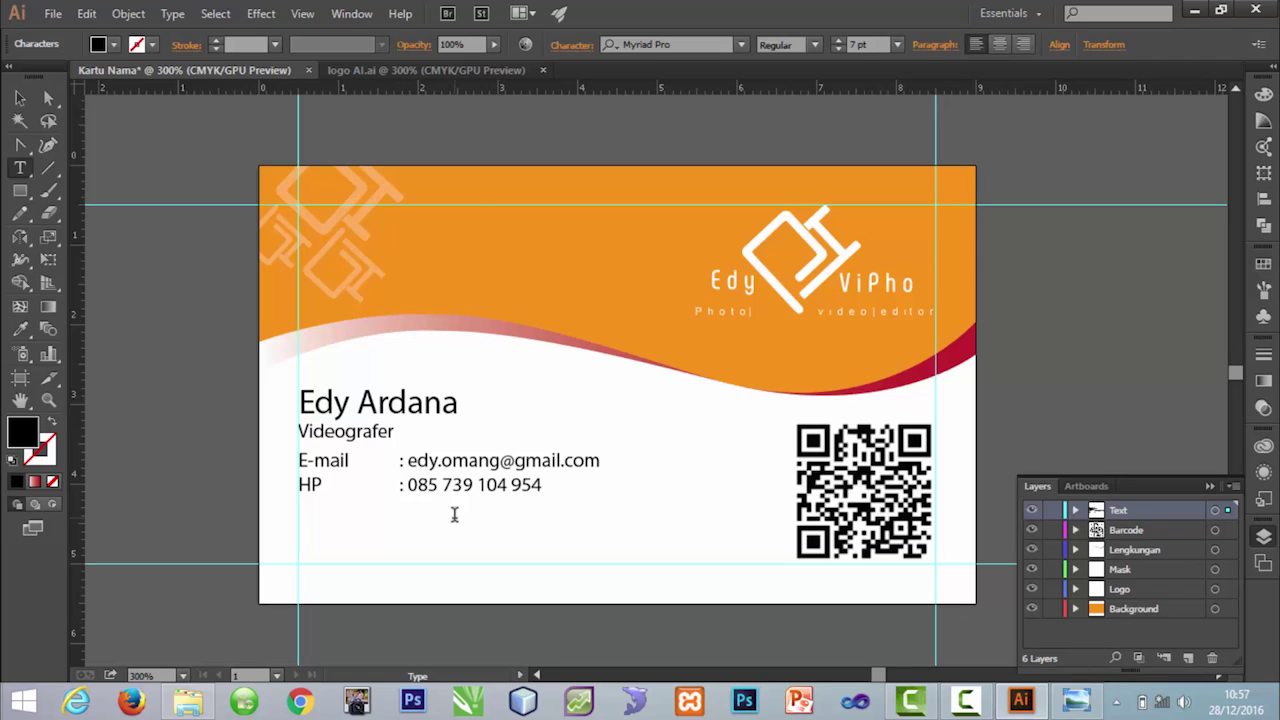
pyautogui.click(19, 98)
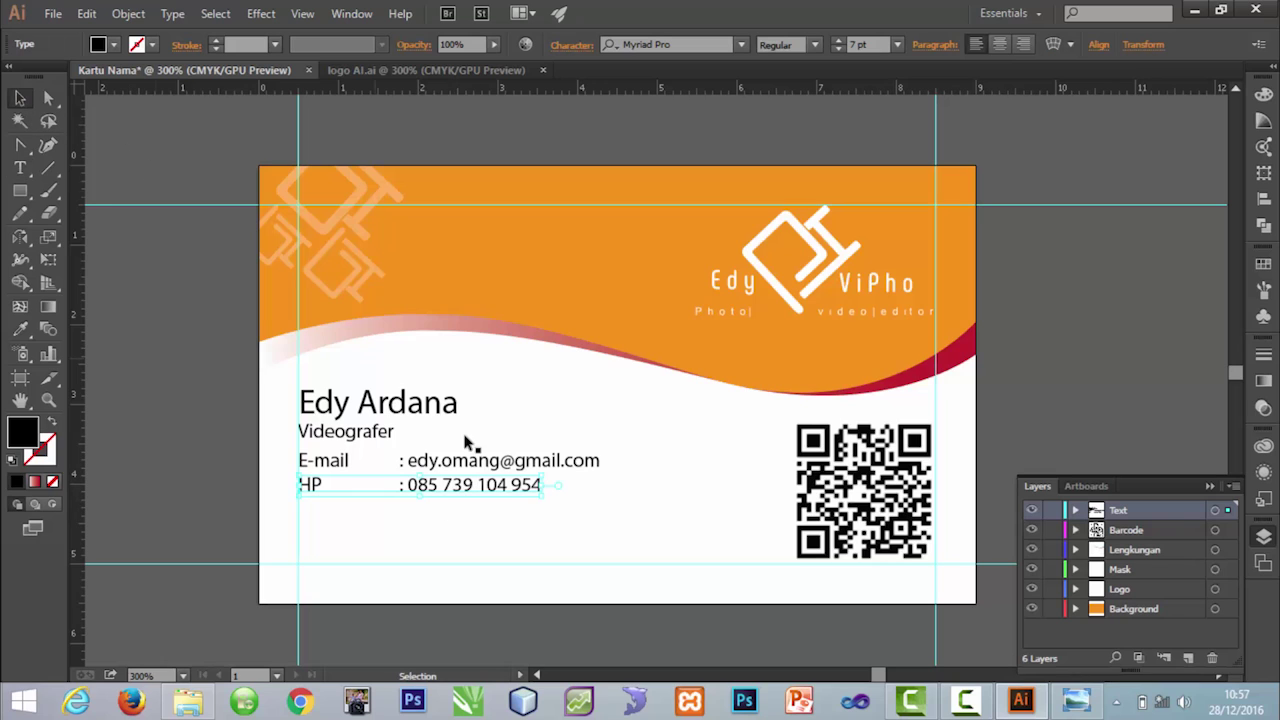
# Step: Duplicate the HP row as a Line row with the Line ID, and place another copy beneath it
pyautogui.keyDown('shift'); pyautogui.click(522, 489); pyautogui.keyUp('shift')
pyautogui.keyDown('shift'); pyautogui.click(521, 489); pyautogui.keyUp('shift')
pyautogui.moveTo(520, 490); pyautogui.dragTo(518, 518)
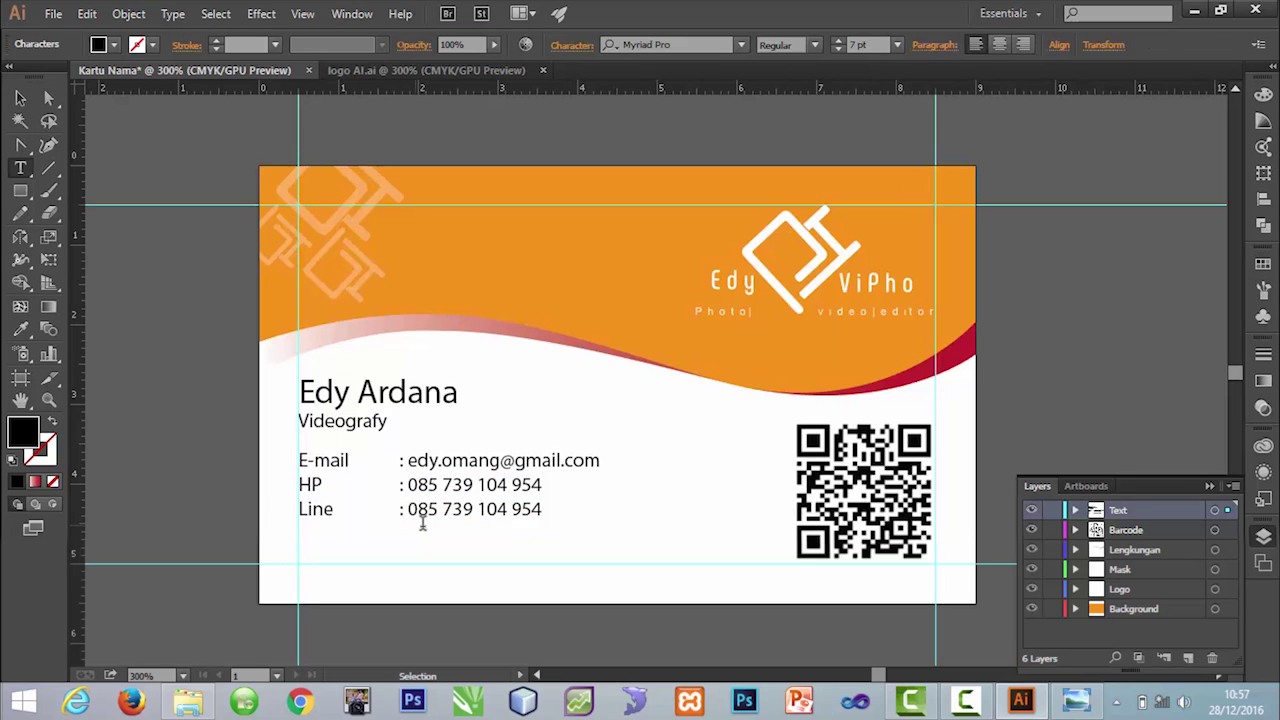
pyautogui.moveTo(407, 509); pyautogui.dragTo(547, 510)
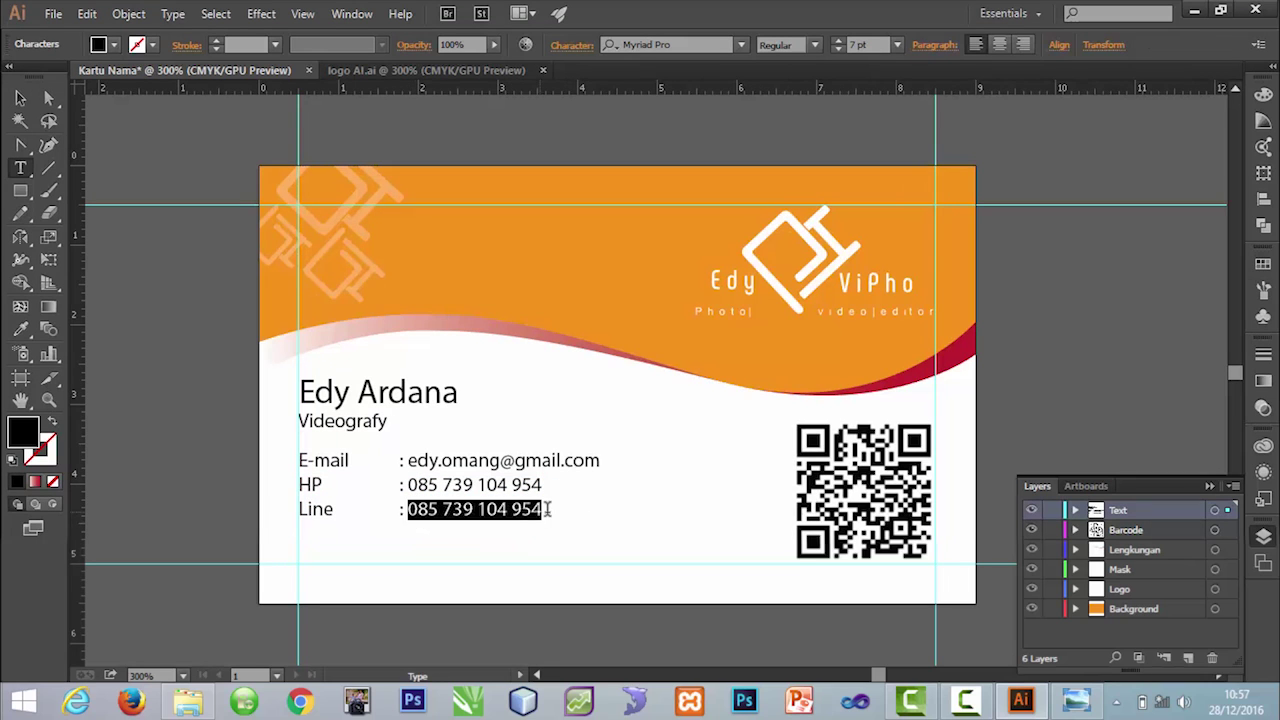
pyautogui.press('Escape')
pyautogui.click(614, 601)
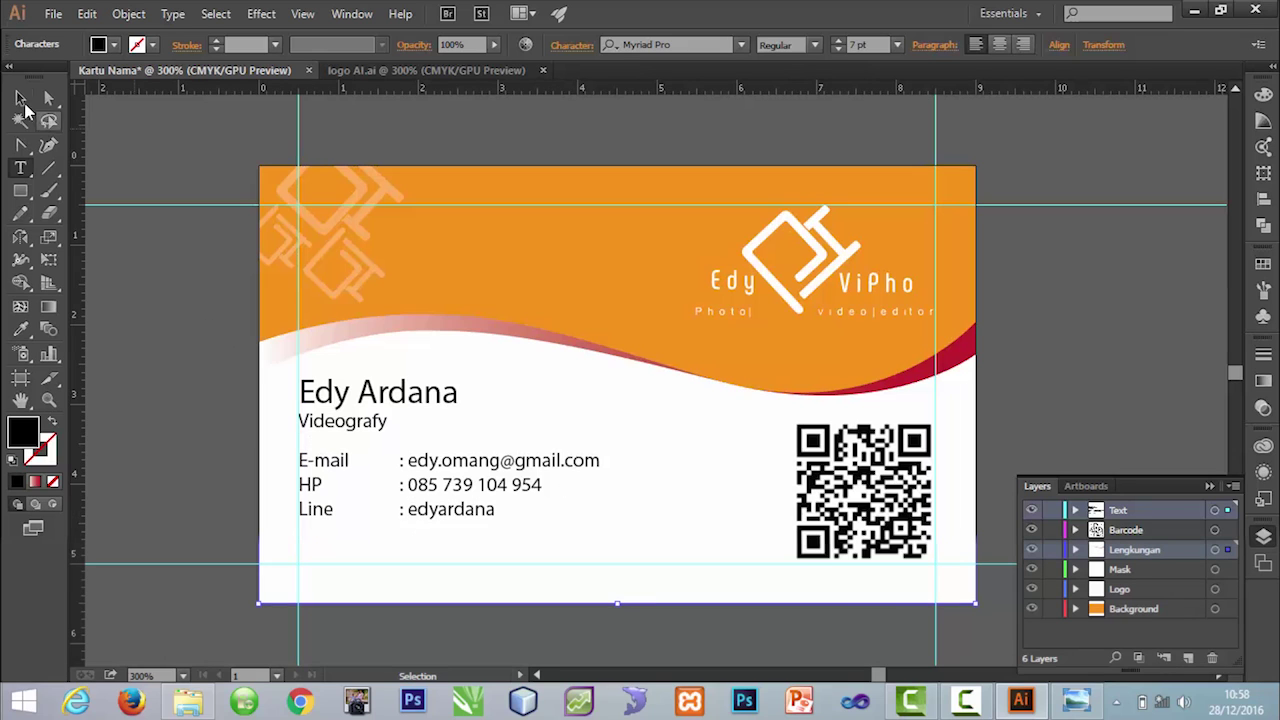
pyautogui.click(494, 534)
pyautogui.moveTo(480, 514); pyautogui.dragTo(474, 561)
# Step: Retype the copied bottom row as 'Fotografy | Videografy | Editor | Printing' and nudge it slightly up
pyautogui.press('t')
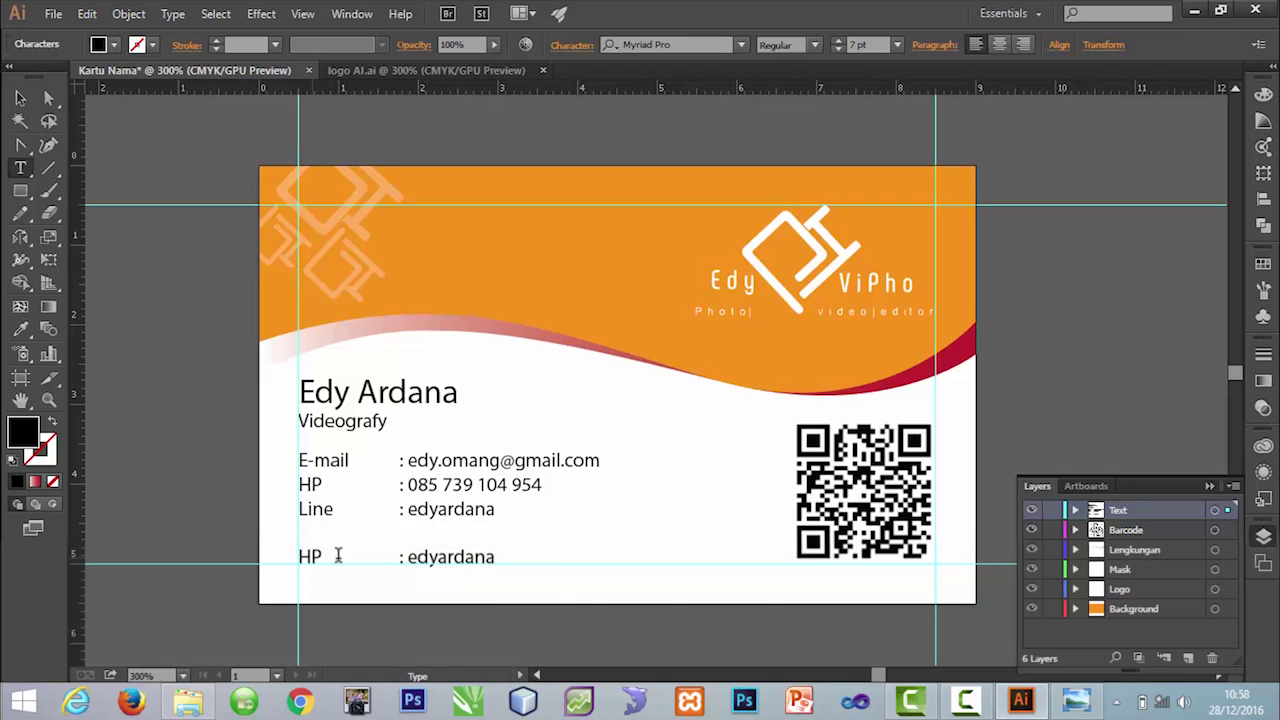
pyautogui.moveTo(299, 557); pyautogui.dragTo(504, 560)
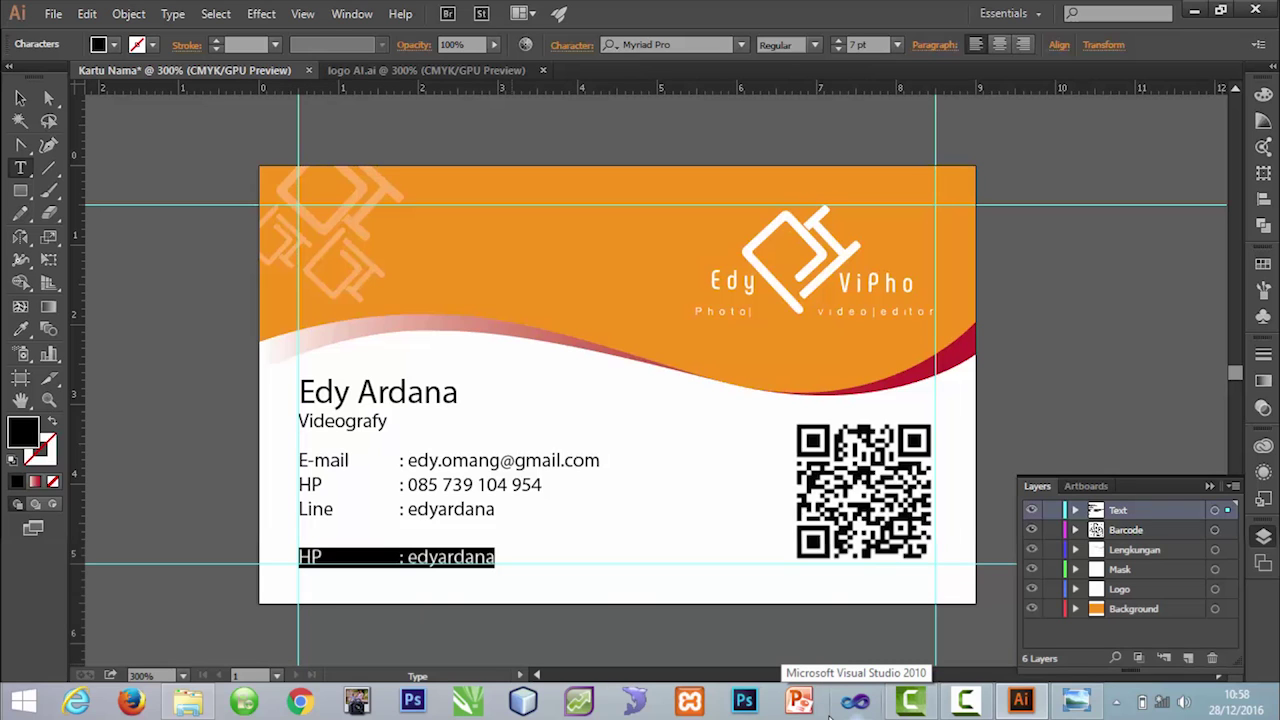
pyautogui.write('Fog')
pyautogui.press('BackSpace')
pyautogui.write('tografy')
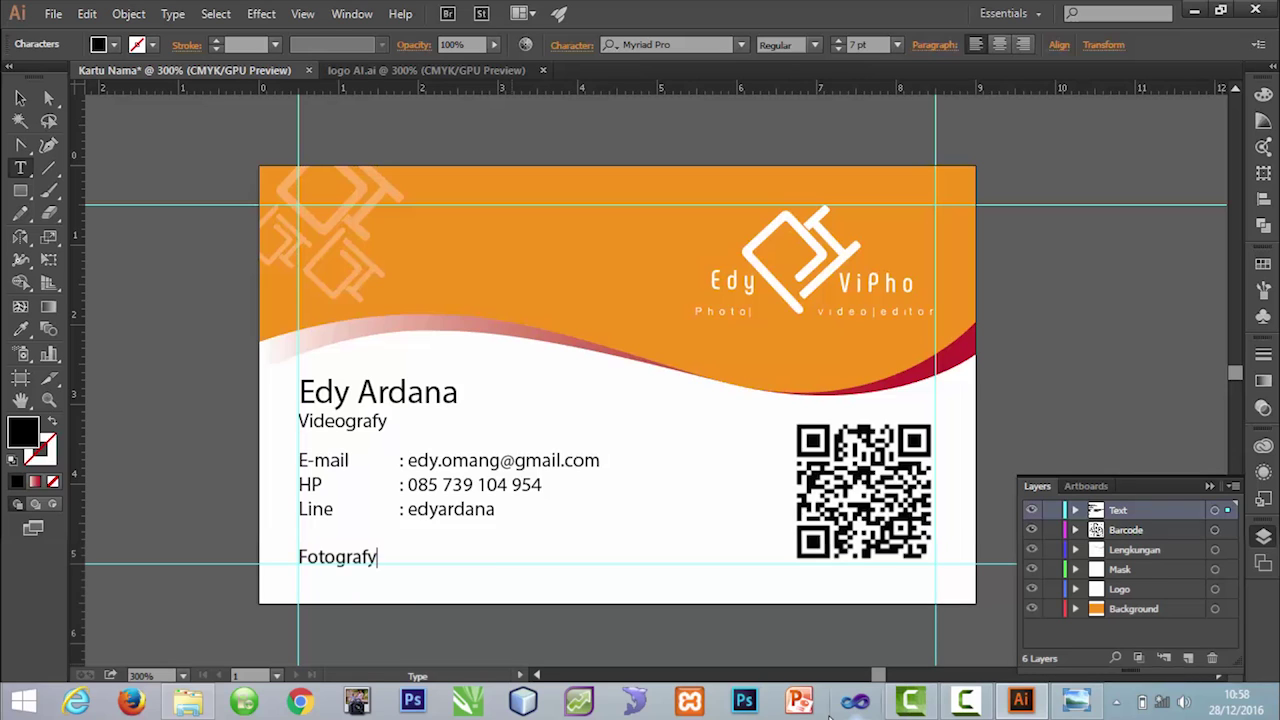
pyautogui.write(' | v')
pyautogui.press('BackSpace')
pyautogui.write('Videografy')
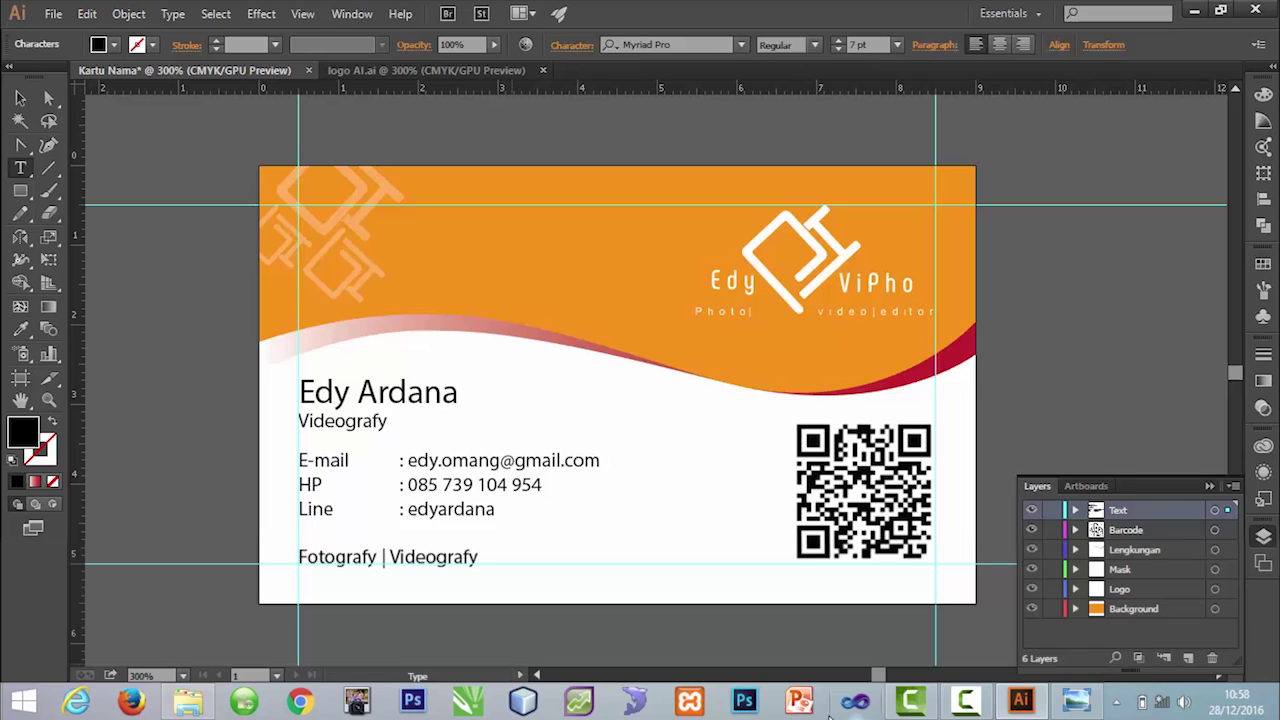
pyautogui.write(' | Editor | Printing')
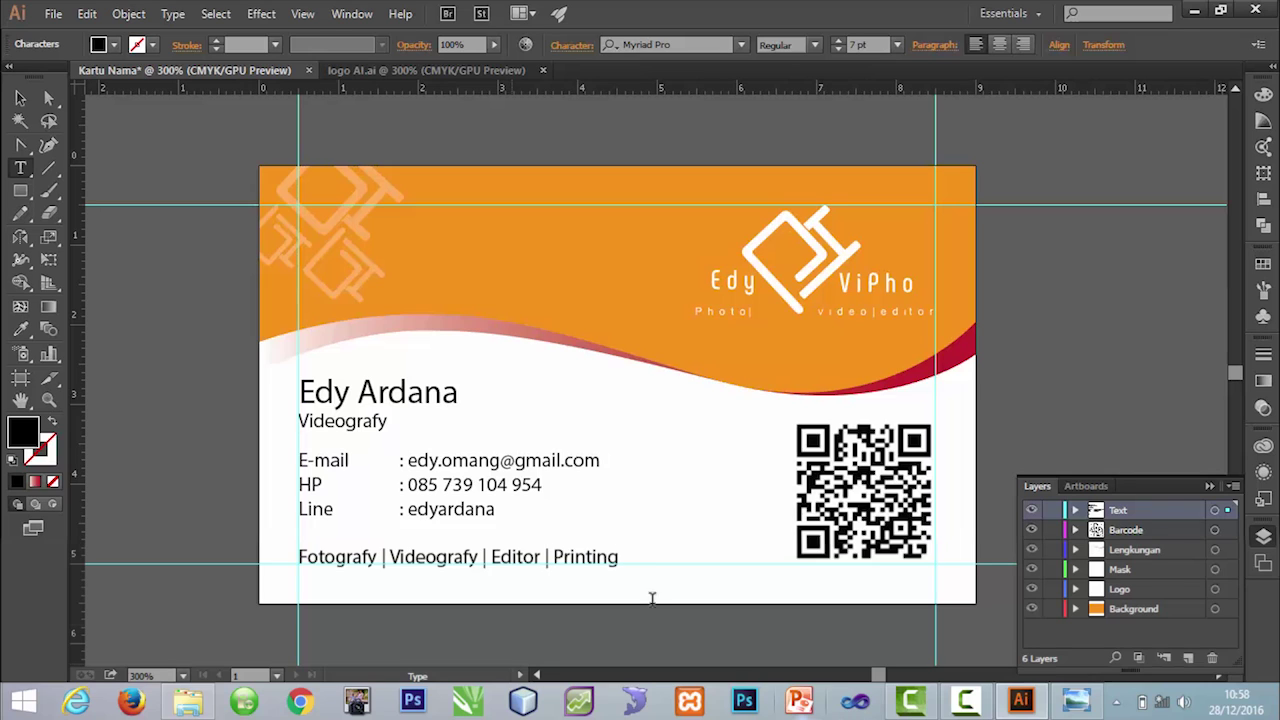
pyautogui.press('Escape')
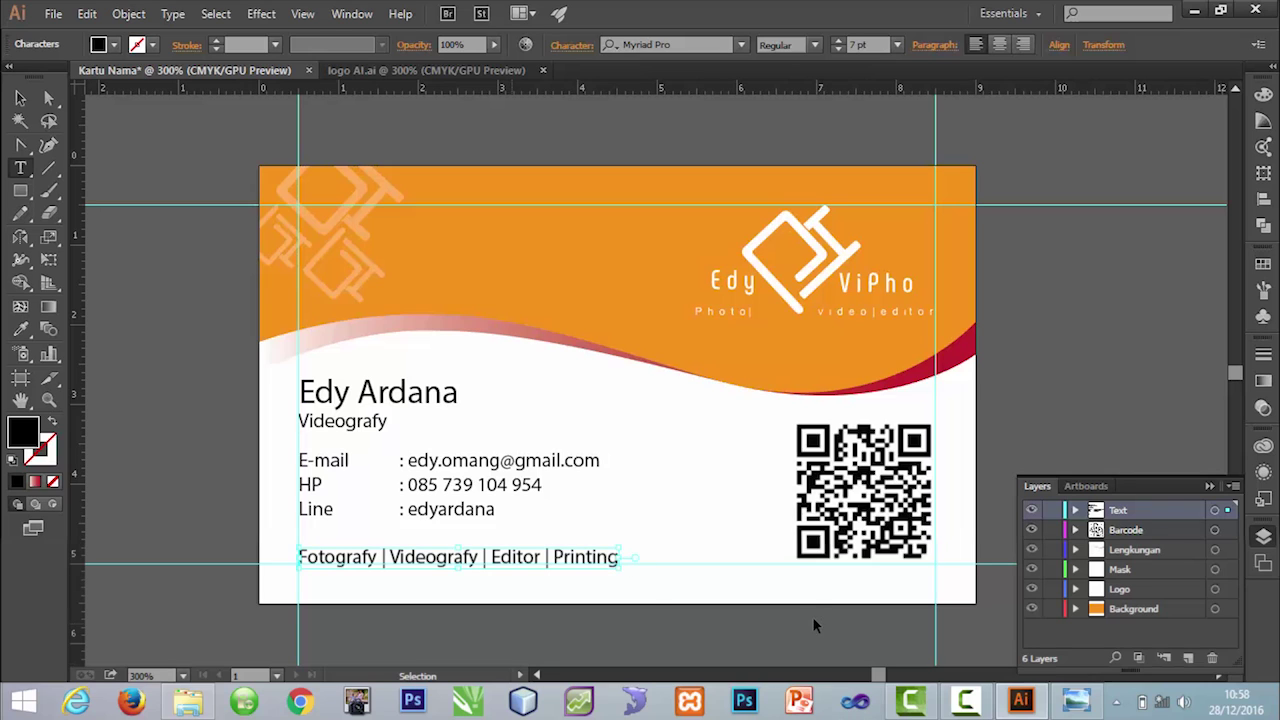
pyautogui.press('Up')
pyautogui.press('Up')
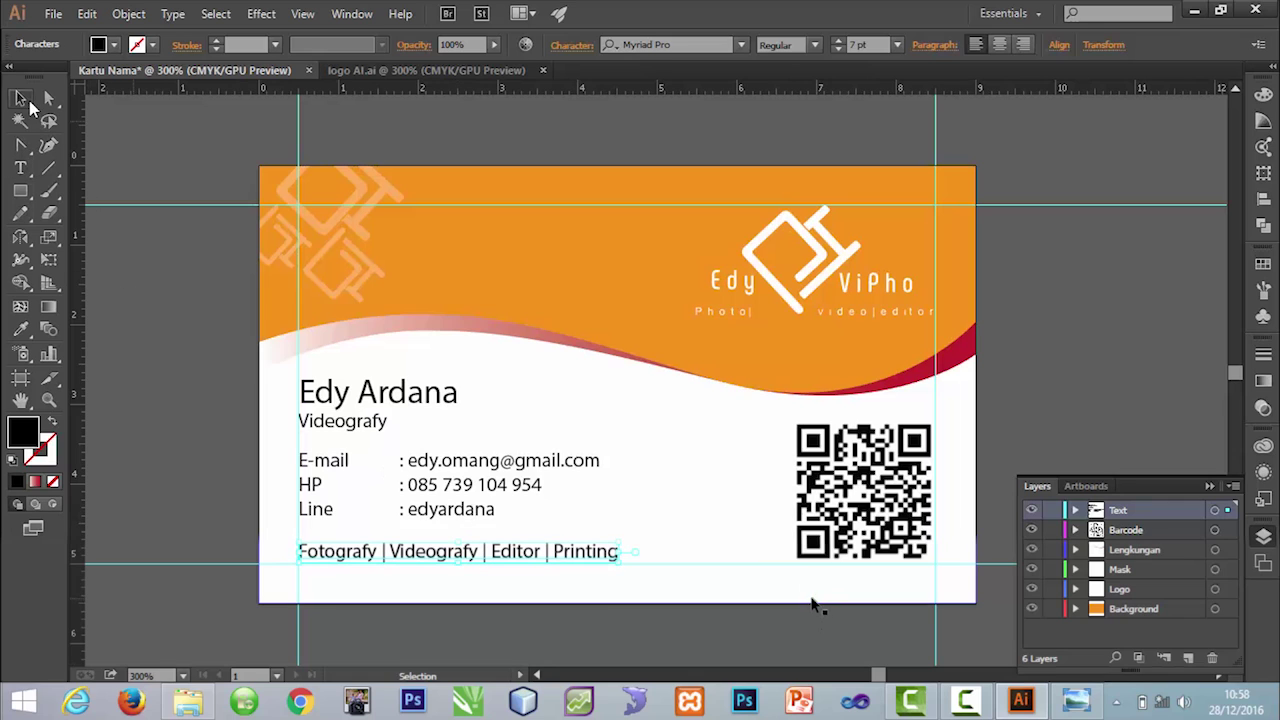
pyautogui.click(179, 352)
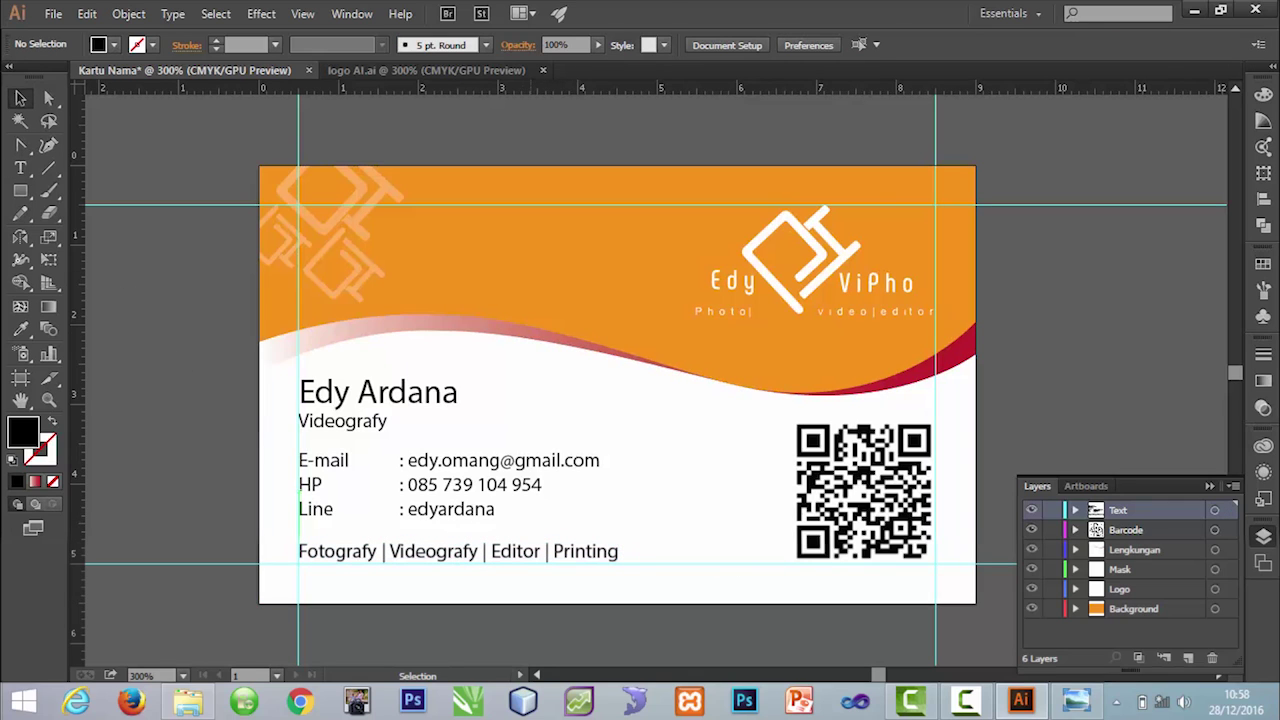
pyautogui.click(666, 514)
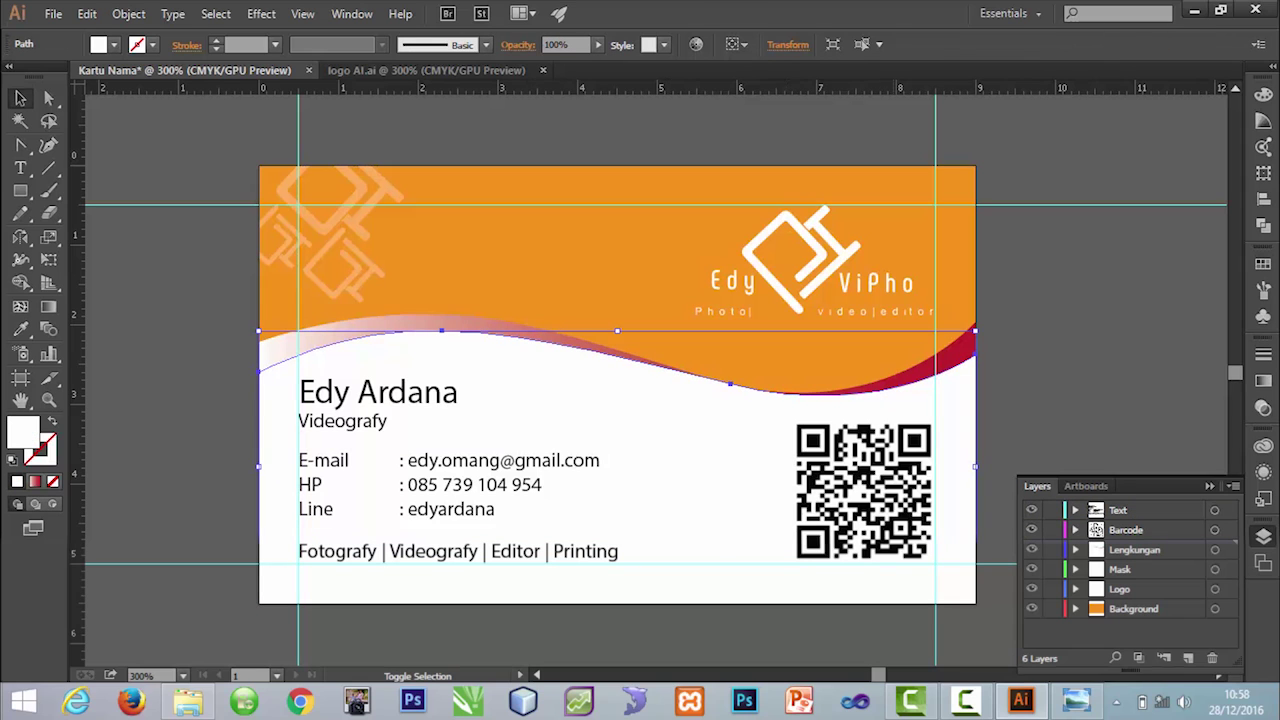
pyautogui.click(1073, 340)
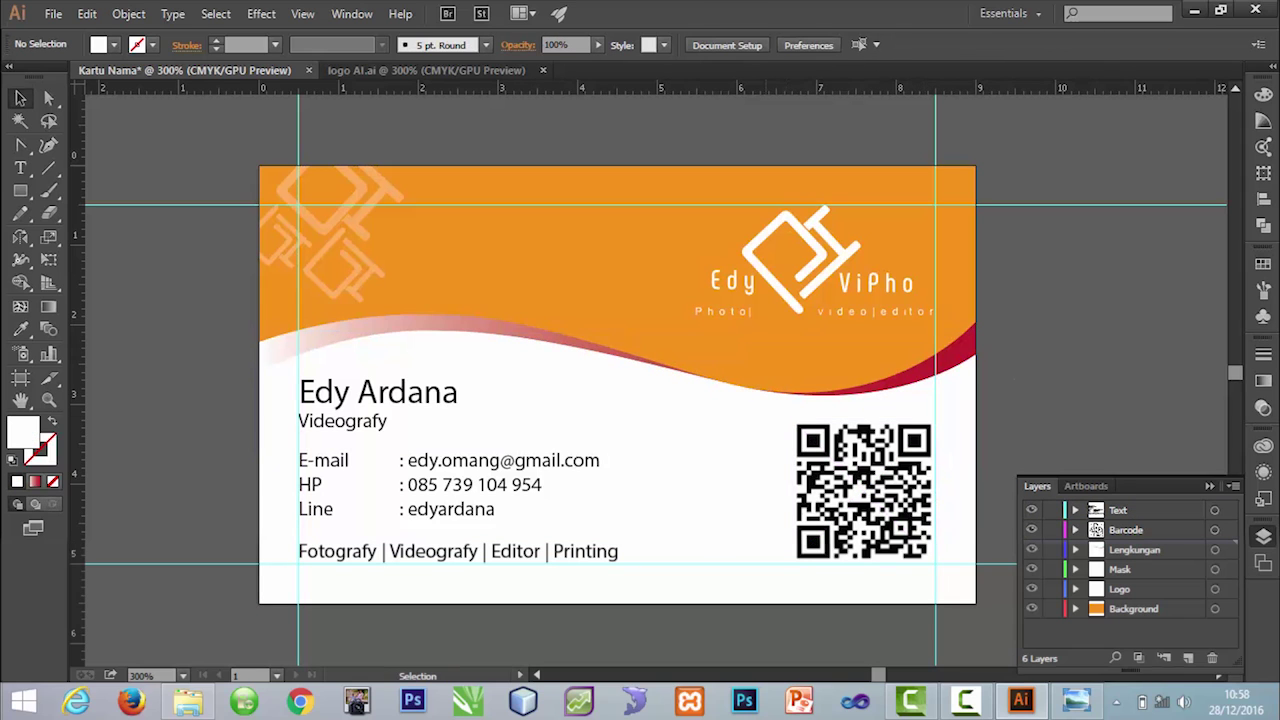
pyautogui.press('shift')
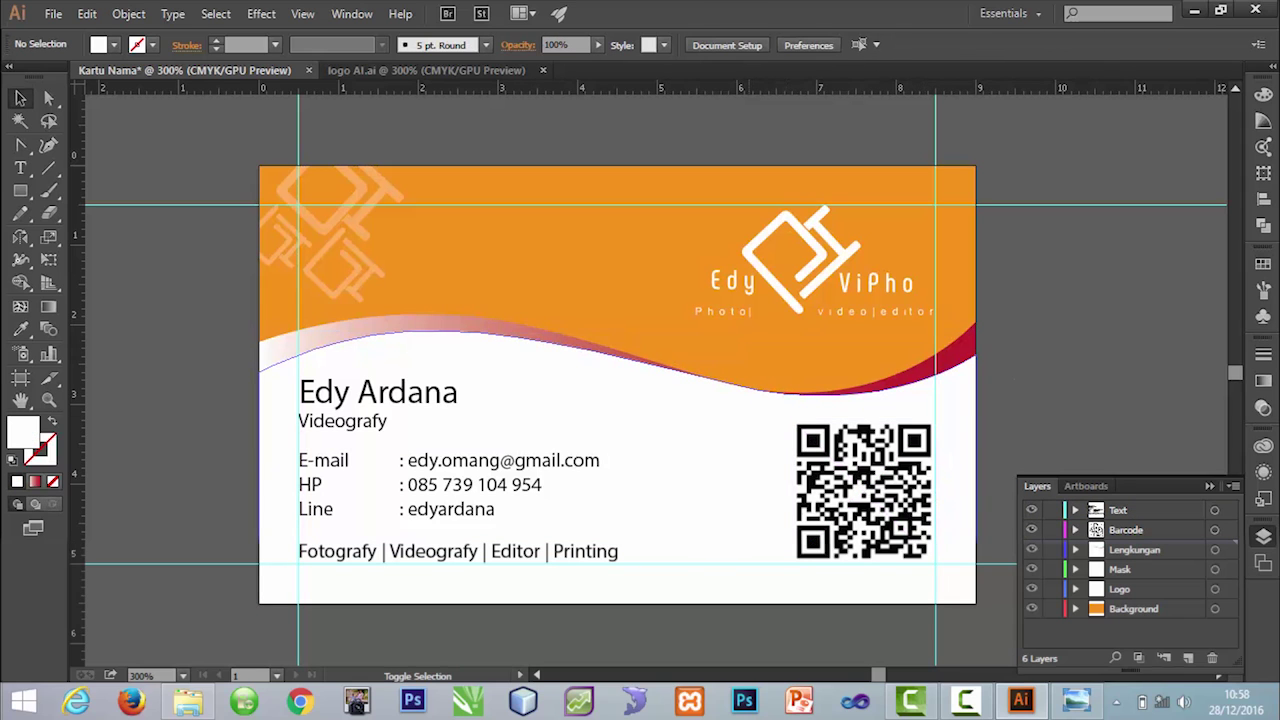